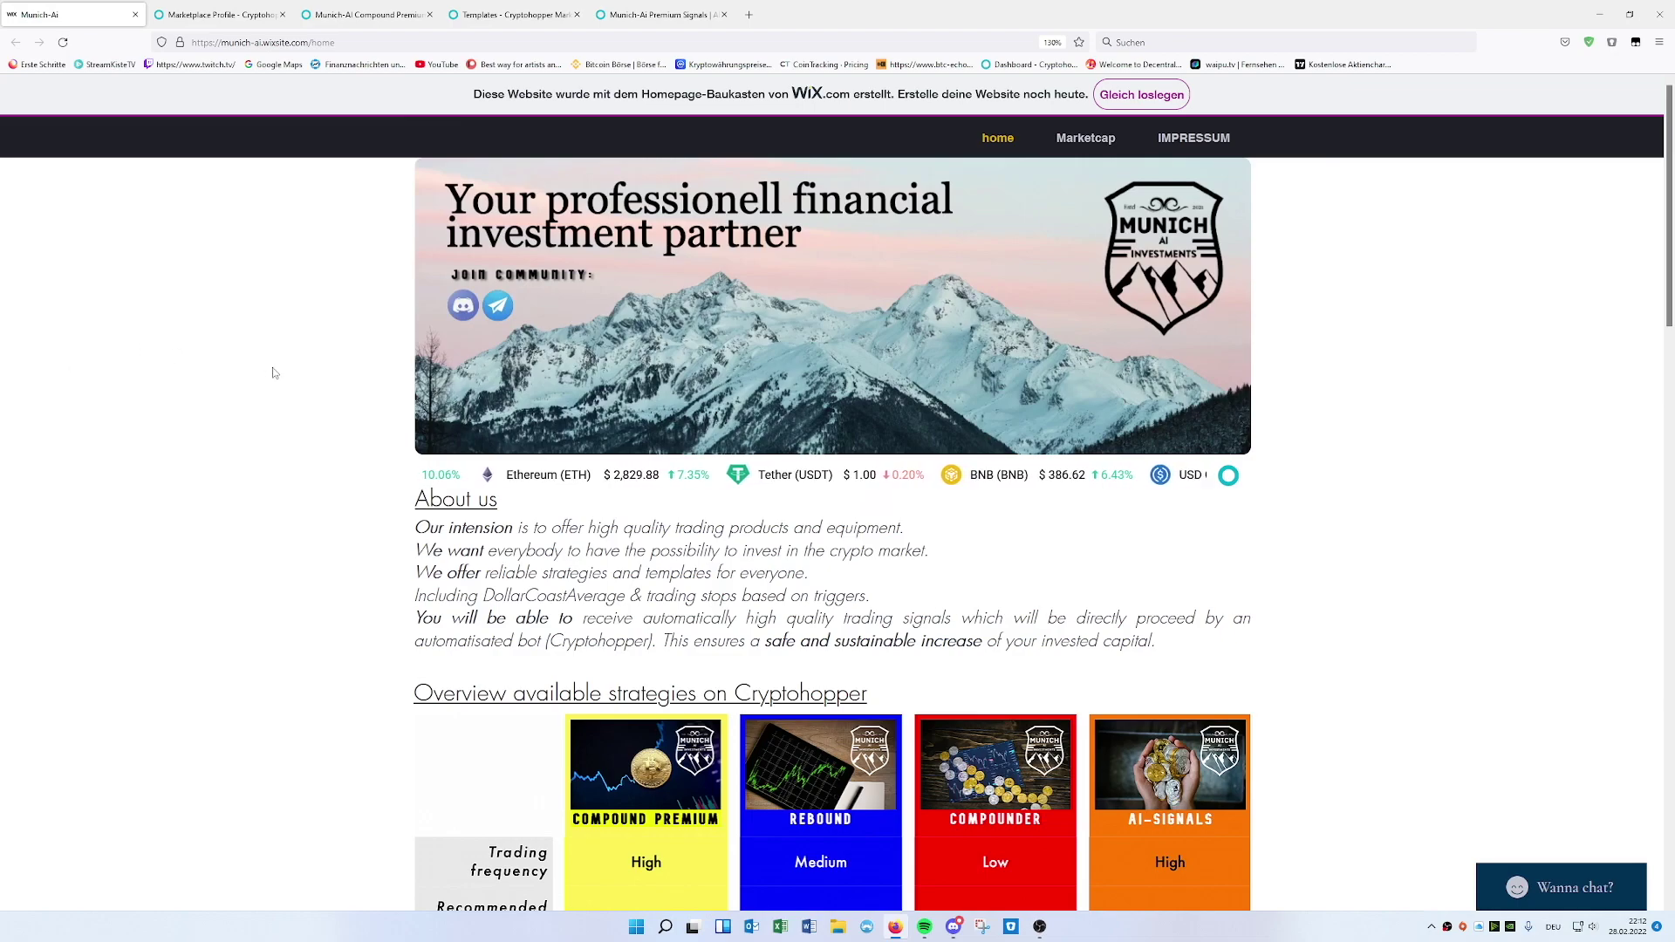
# Step: Bring up Discord on the Munich-Ai #general channel and widen its window by dragging the left edge
pyautogui.scroll(-6, 288, 358)
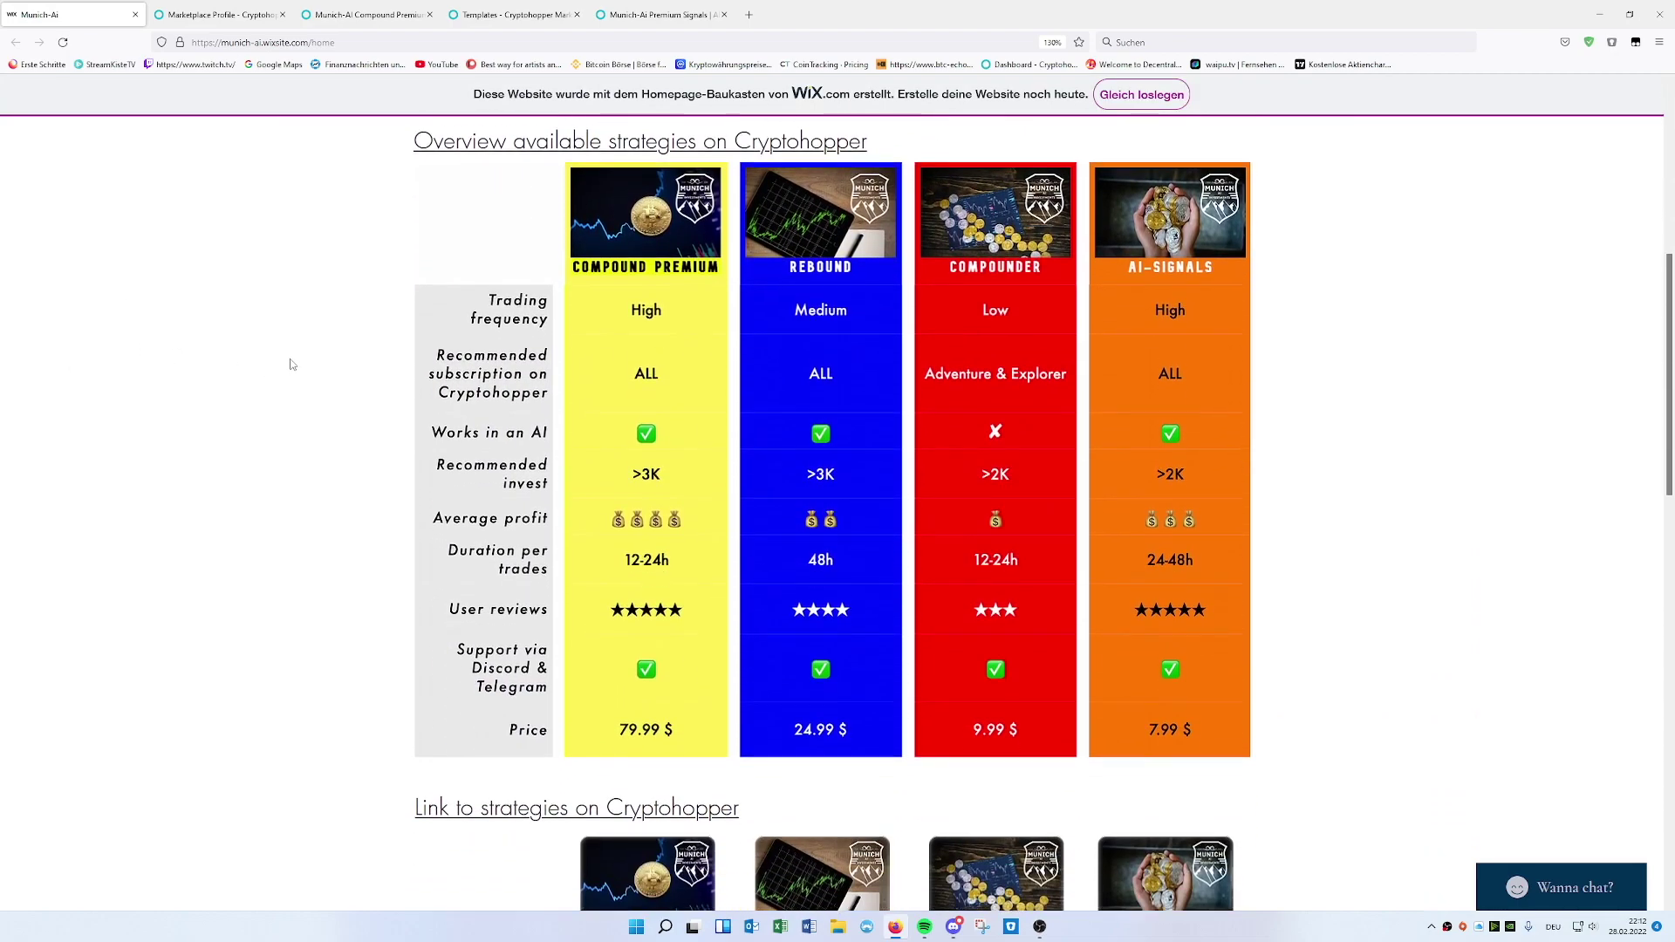
pyautogui.scroll(1, 292, 364)
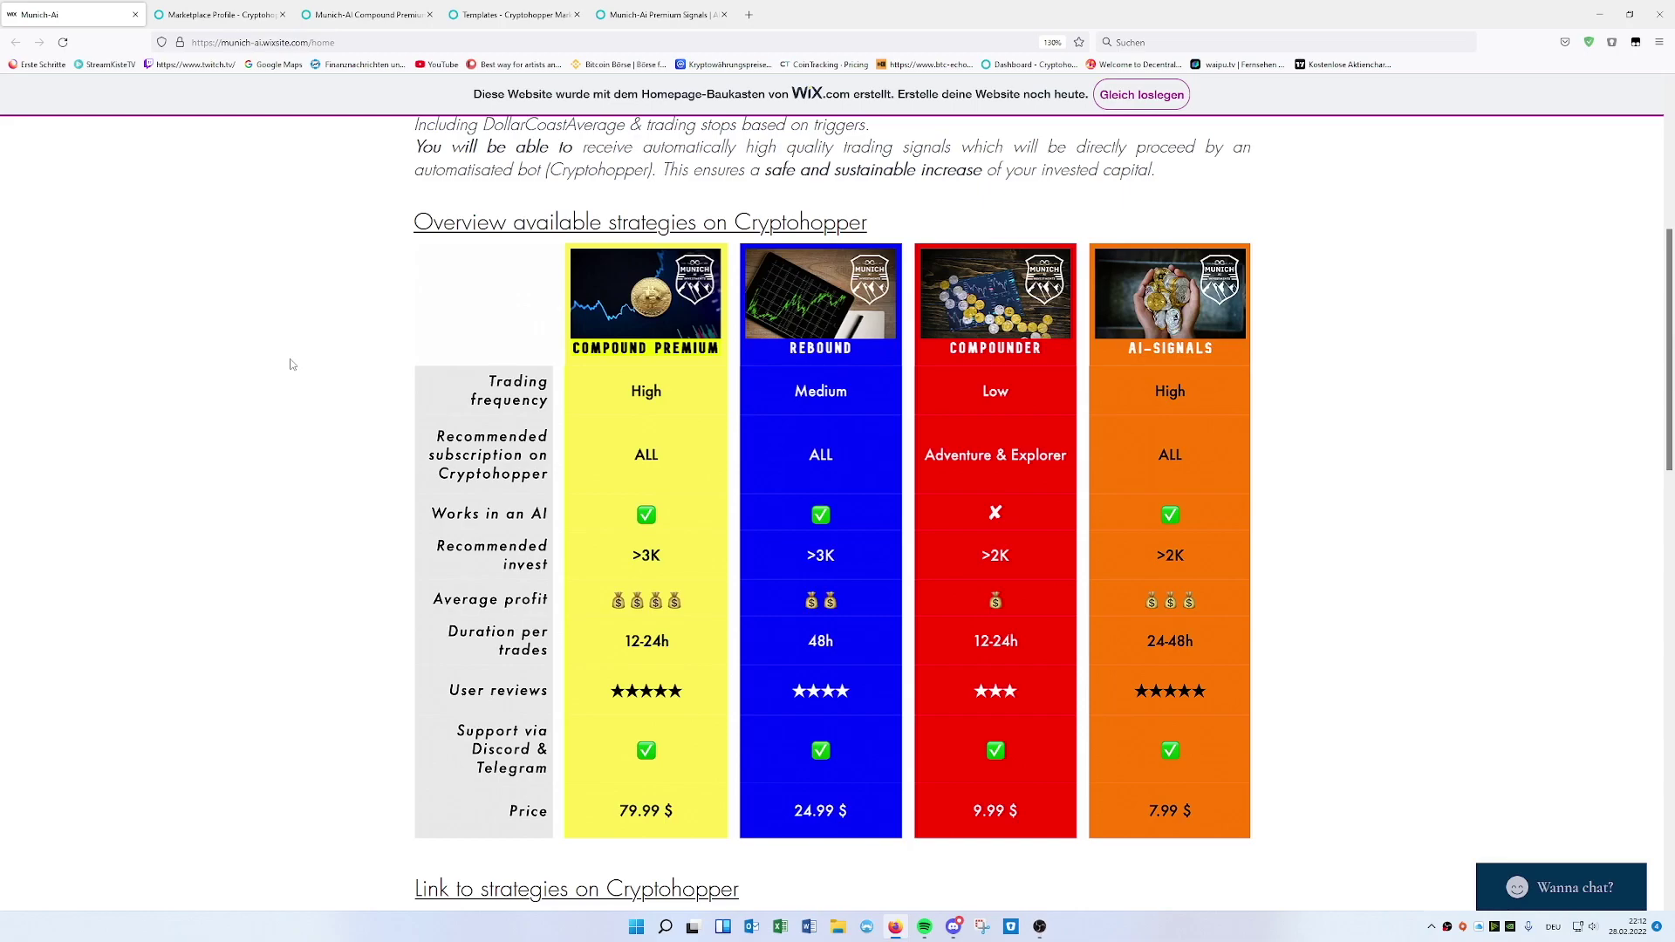
pyautogui.scroll(1, 292, 364)
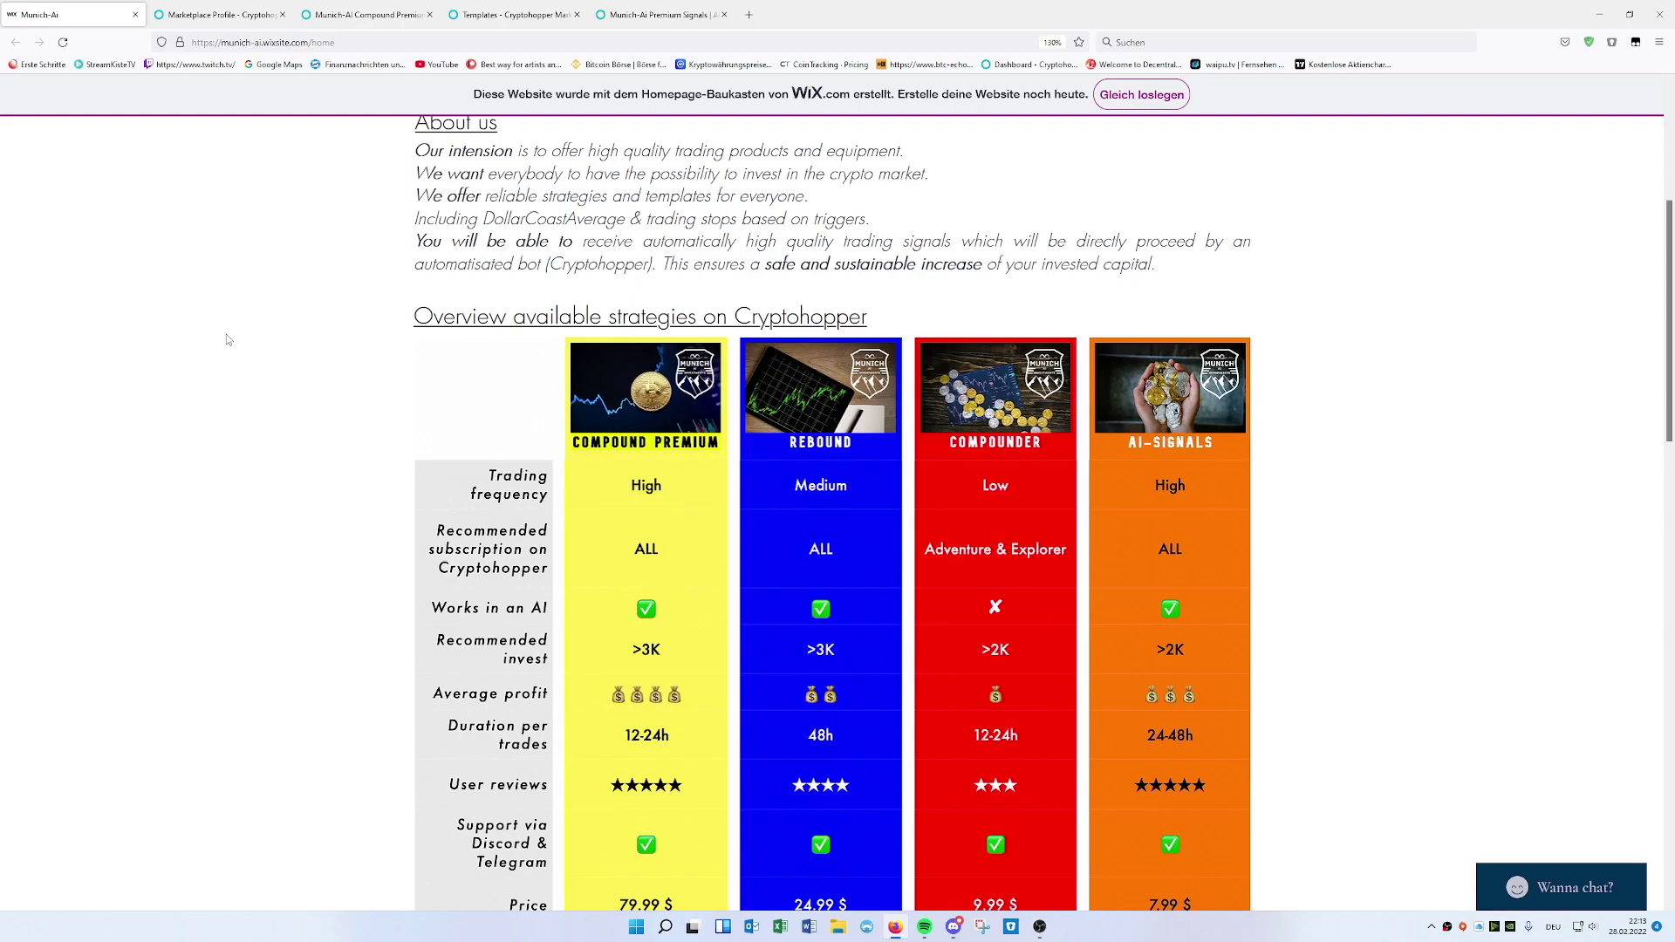
pyautogui.scroll(4, 227, 339)
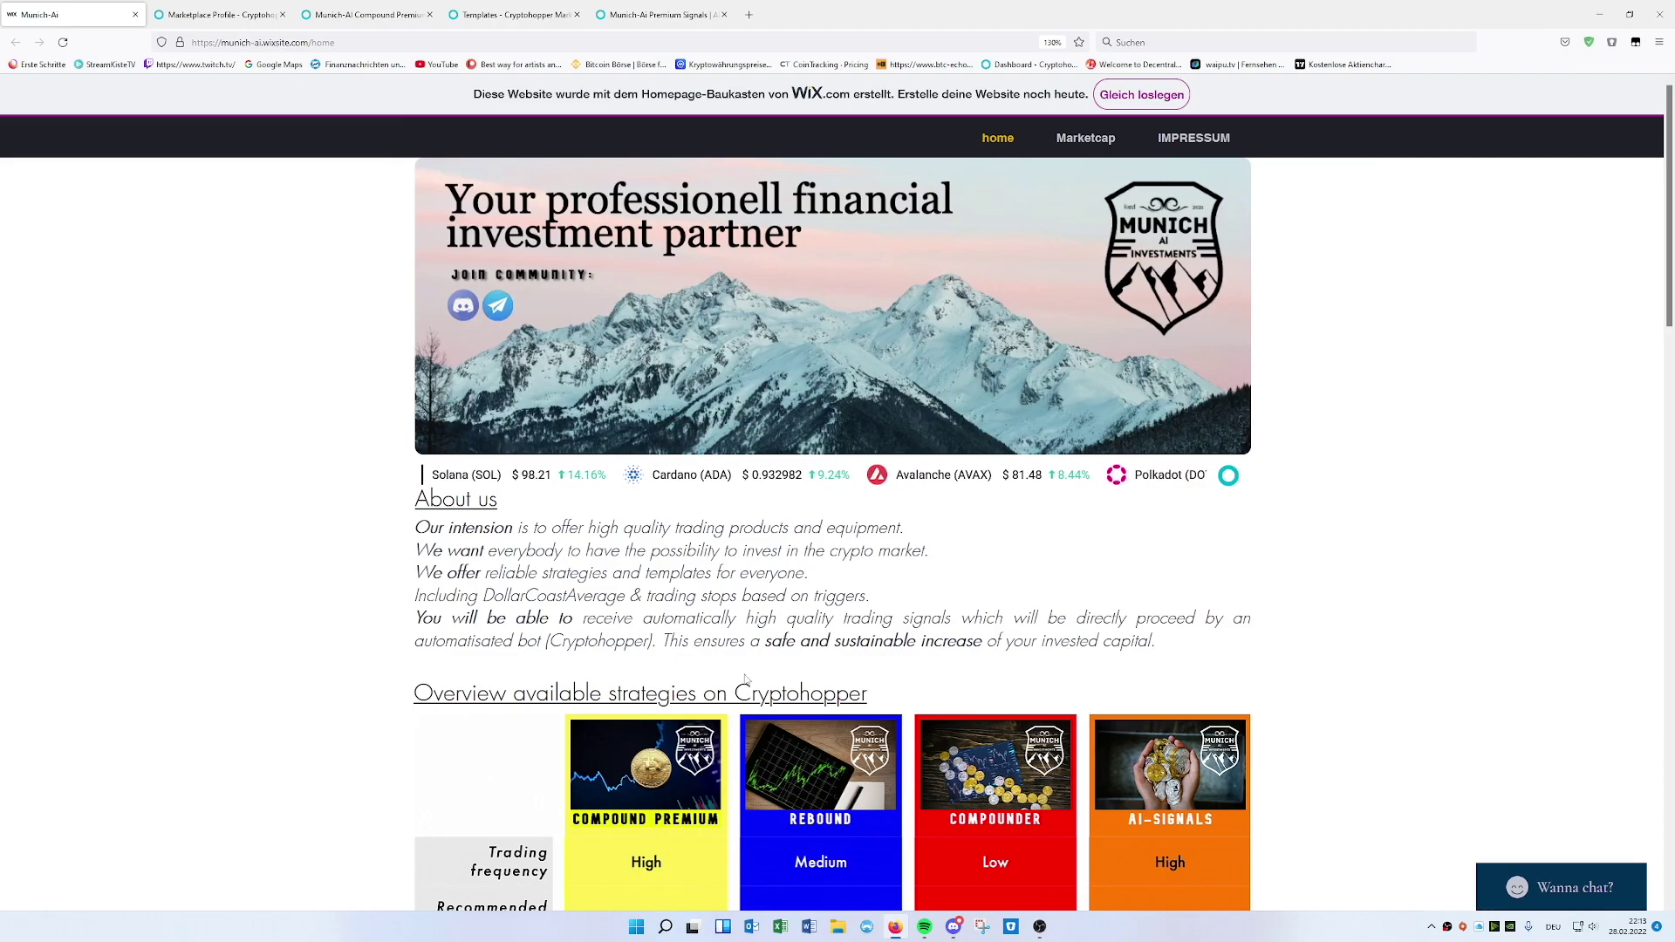
pyautogui.moveTo(956, 930)
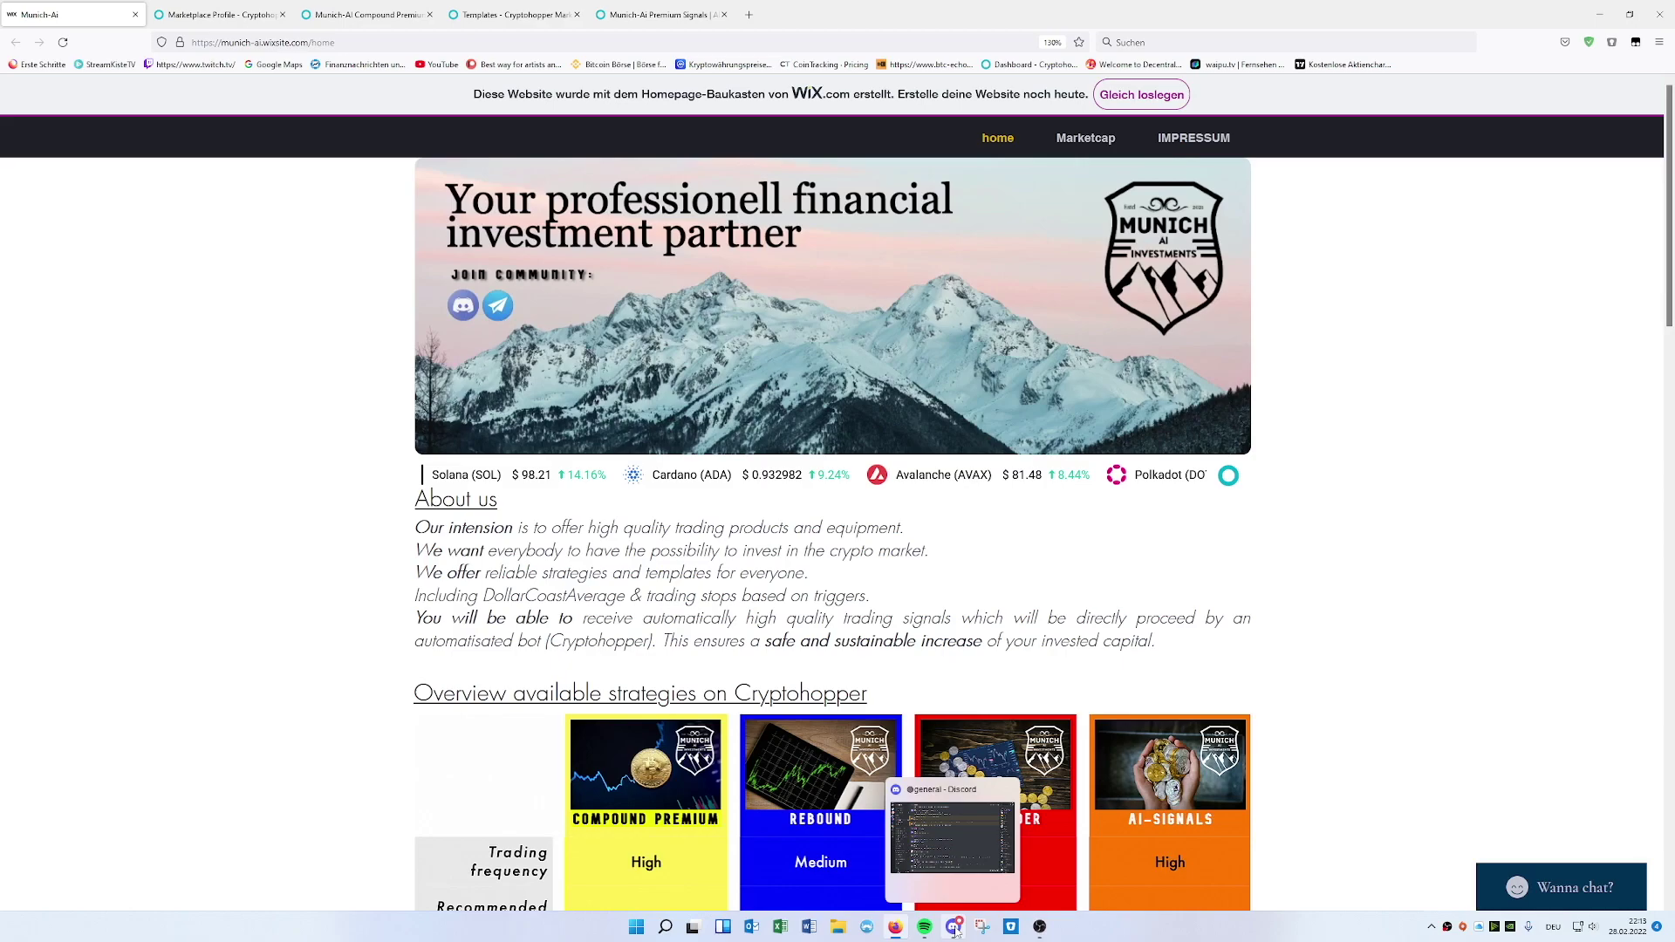
pyautogui.click(956, 930)
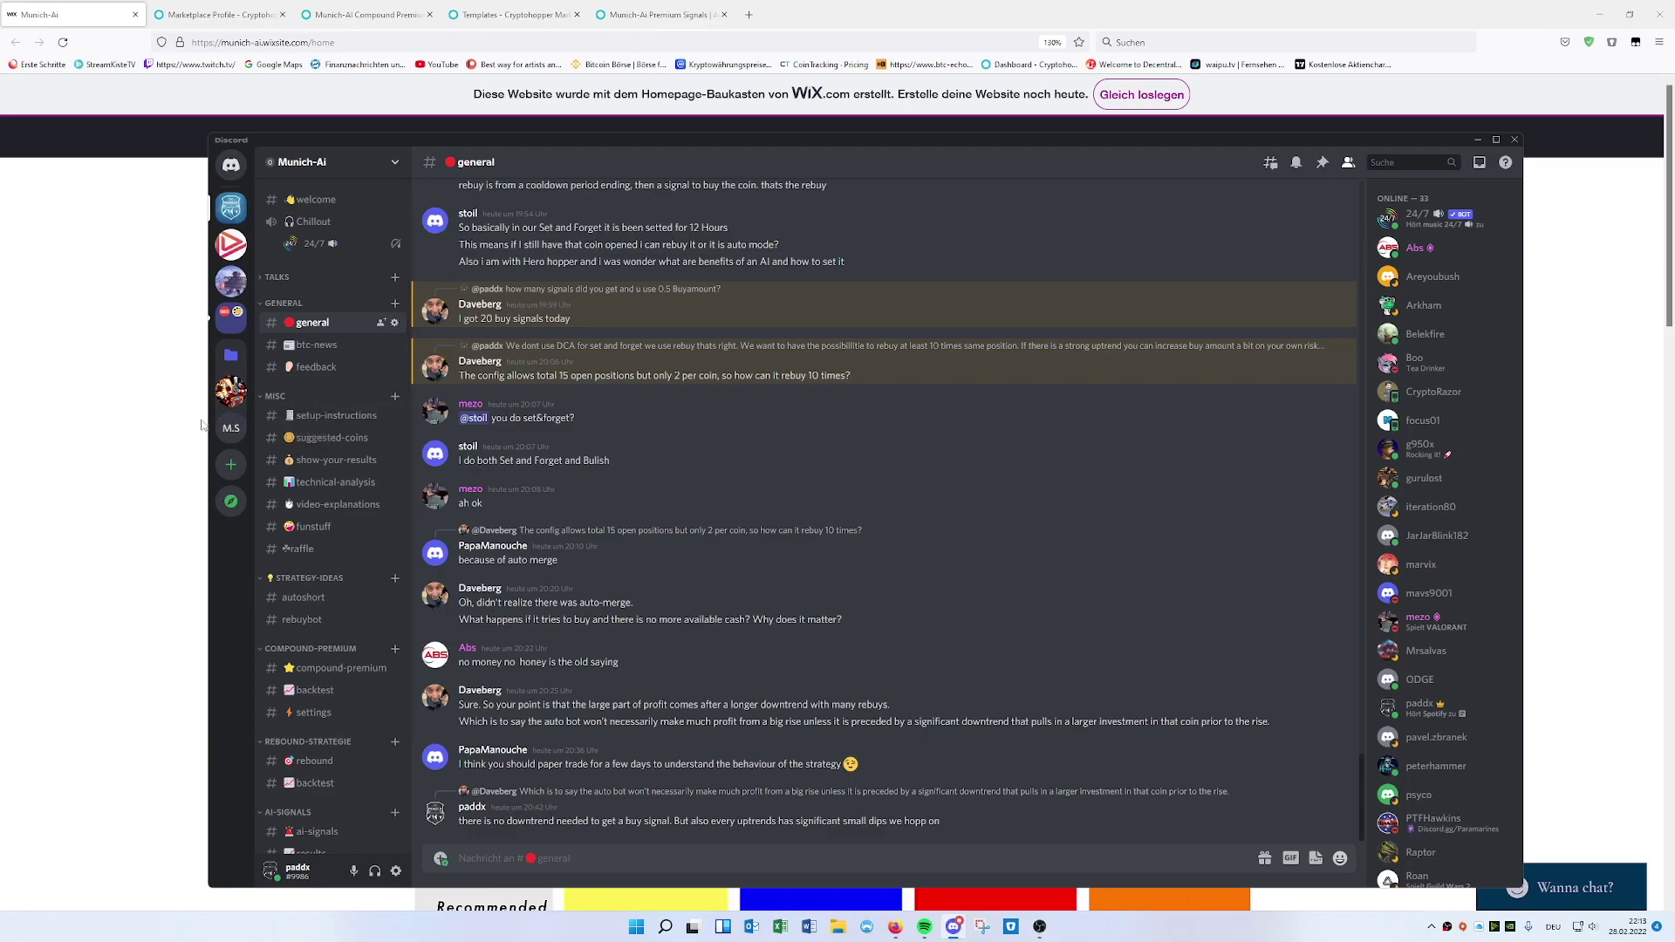
pyautogui.moveTo(207, 418); pyautogui.dragTo(61, 420)
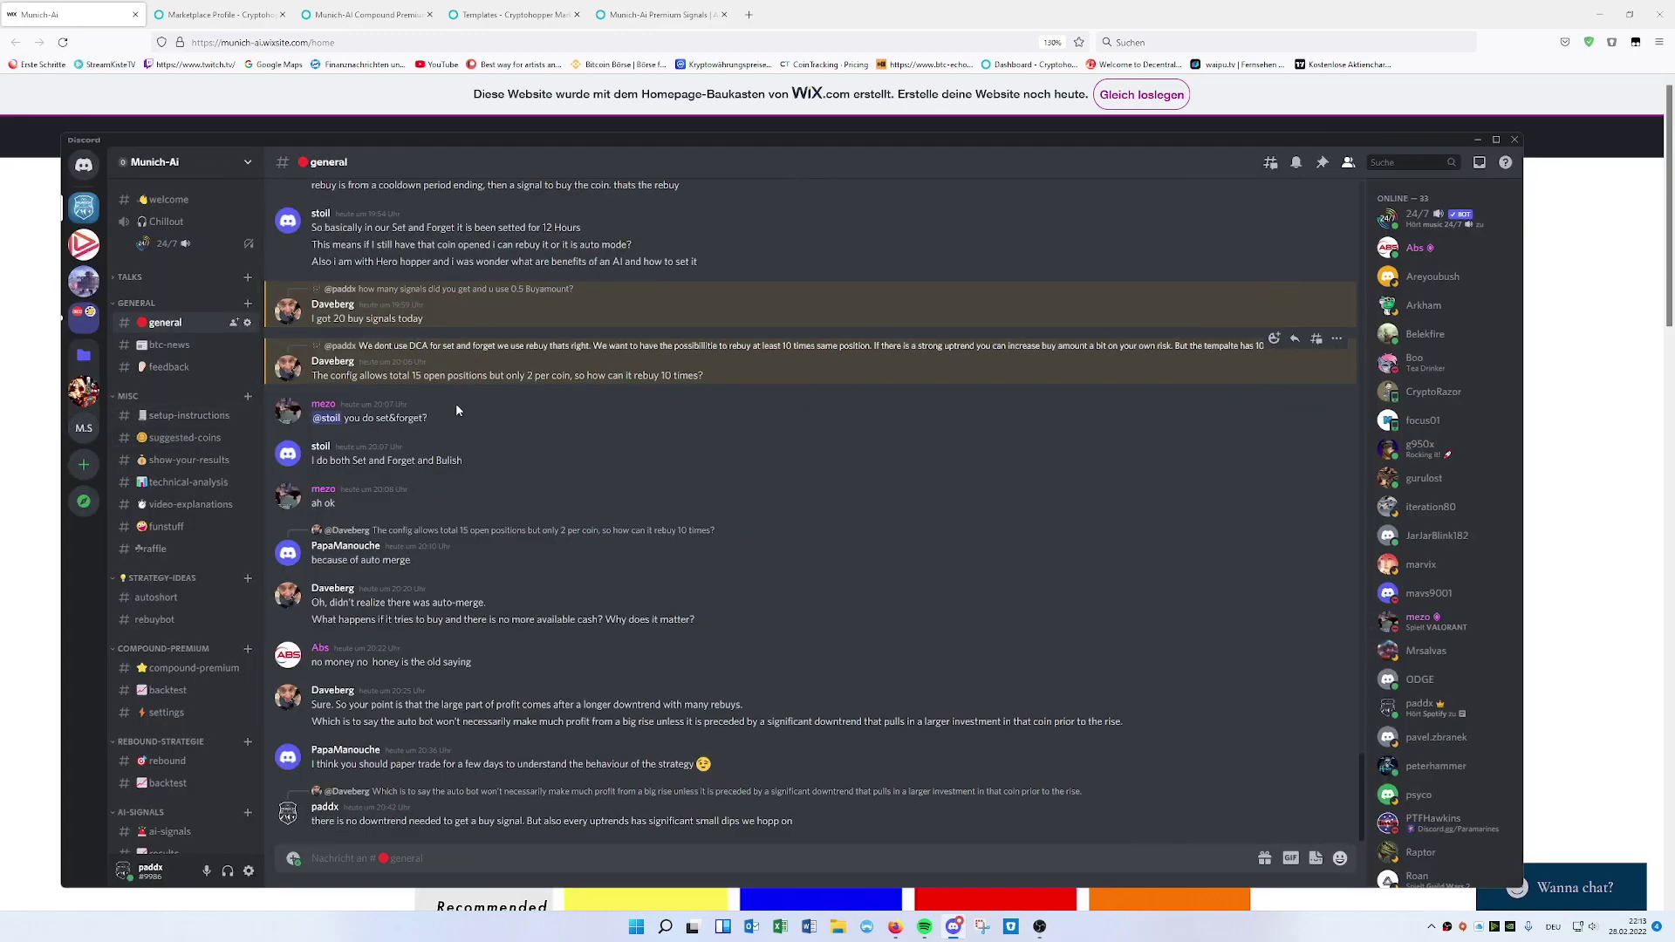
# Step: Minimize Discord and scroll the Munich-AI homepage down to the strategy table and back
pyautogui.click(1478, 141)
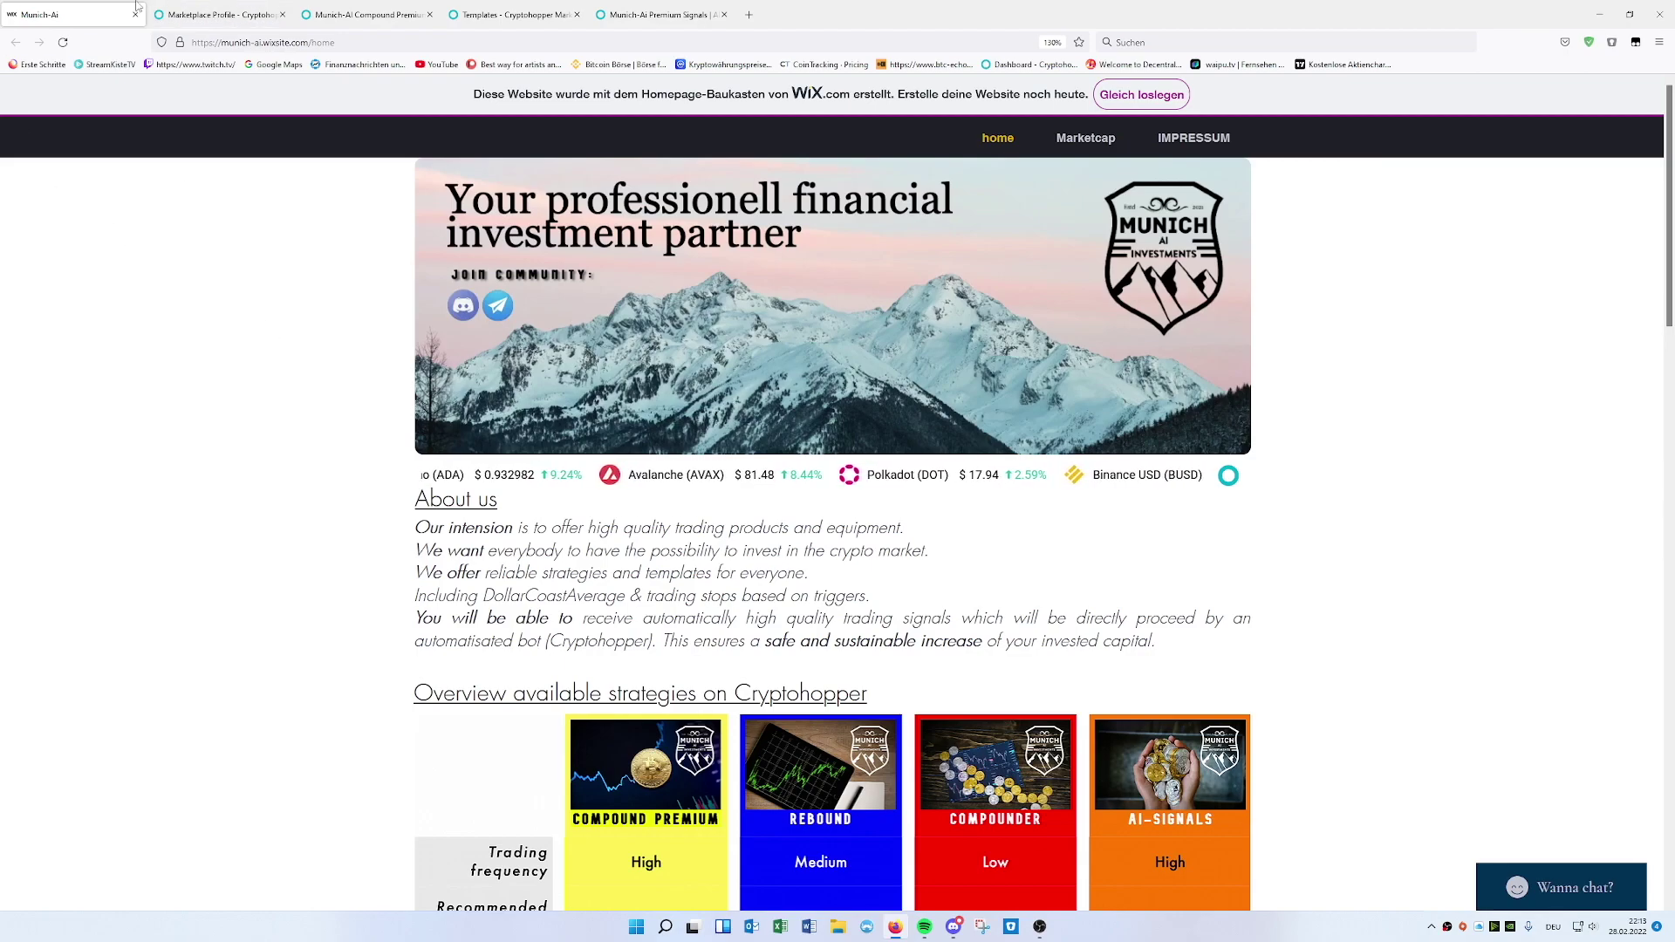
pyautogui.scroll(-8, 253, 312)
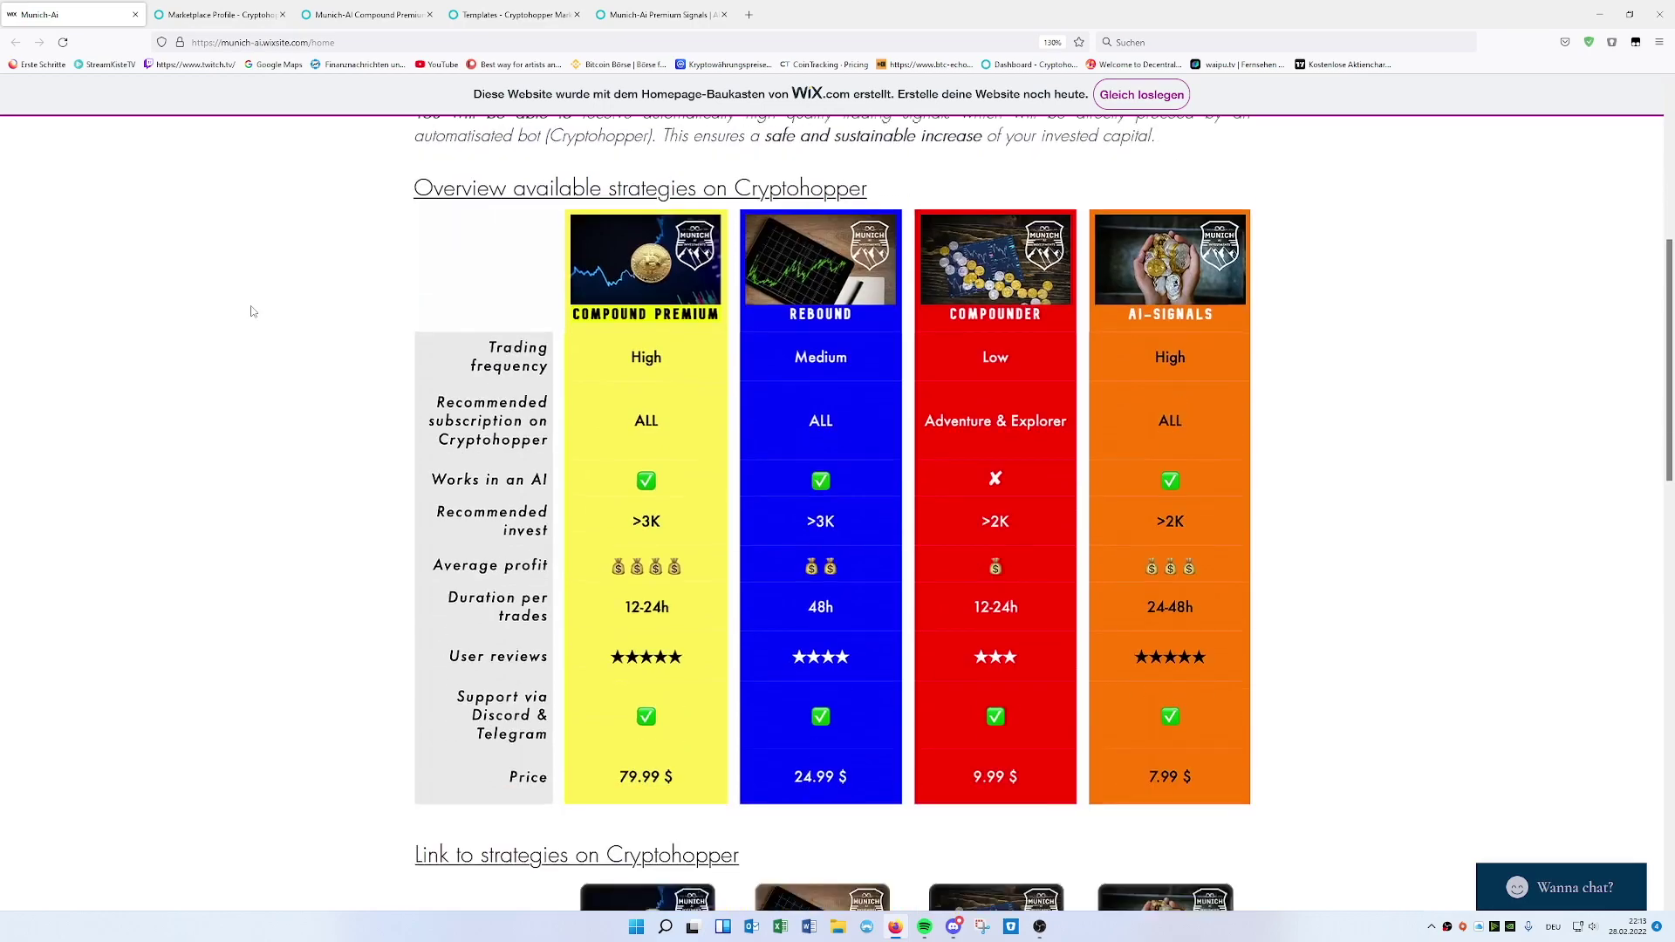
pyautogui.scroll(8, 253, 311)
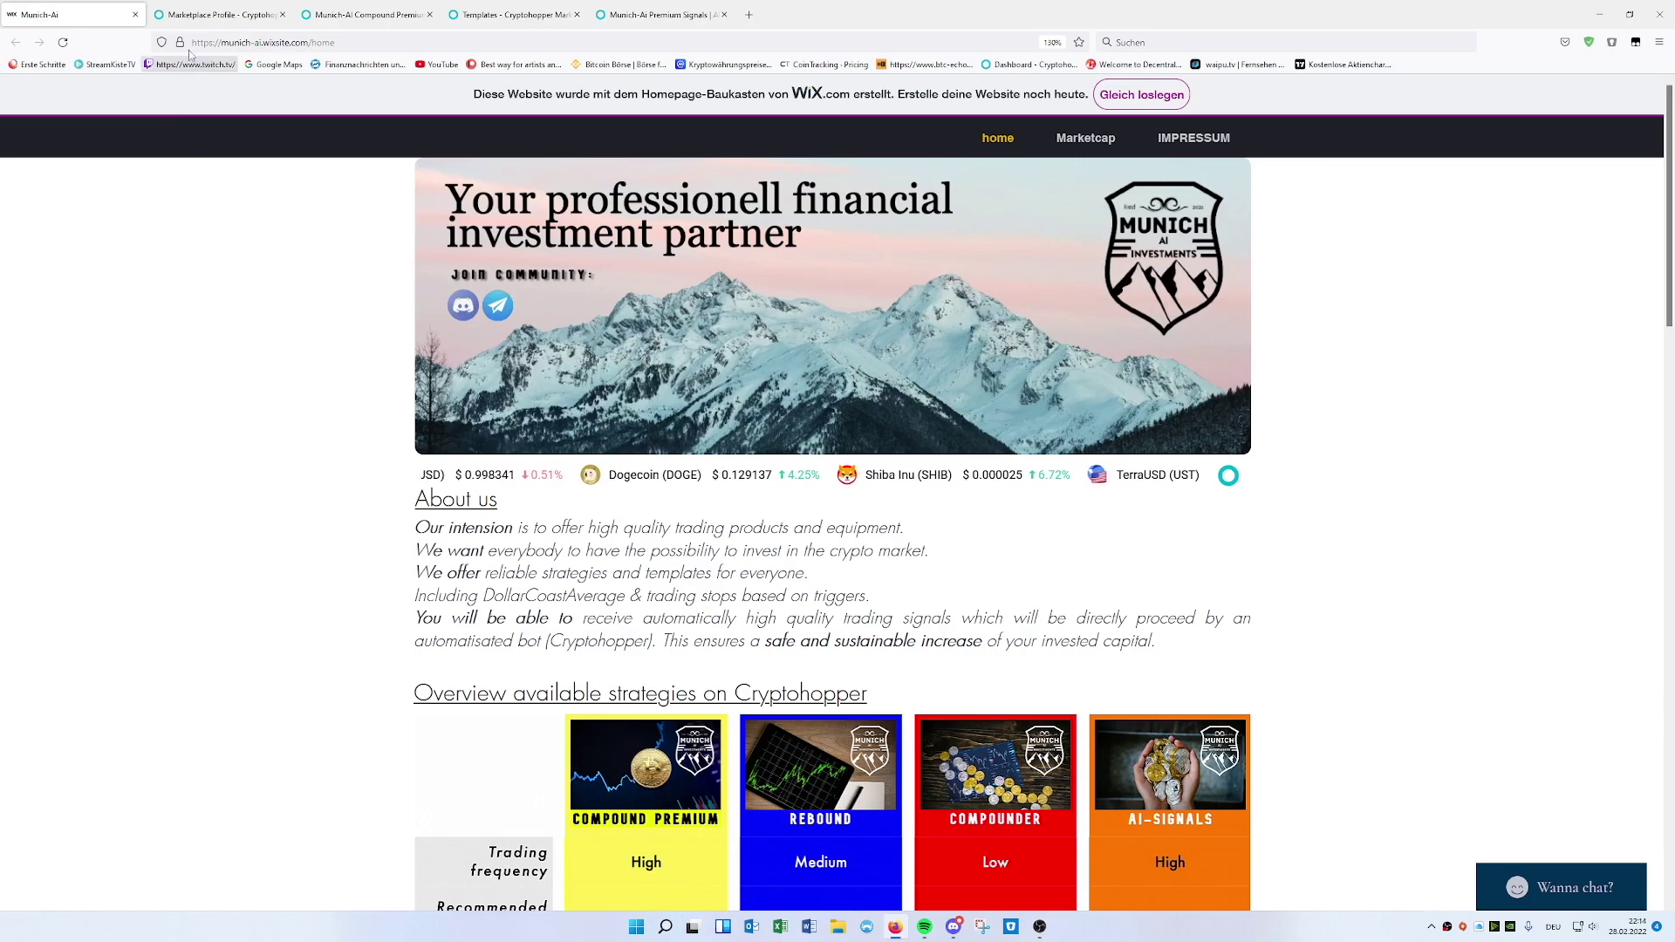
# Step: Switch to the Munich AI Investements marketplace profile and select 'Munich AI' in its title
pyautogui.click(200, 18)
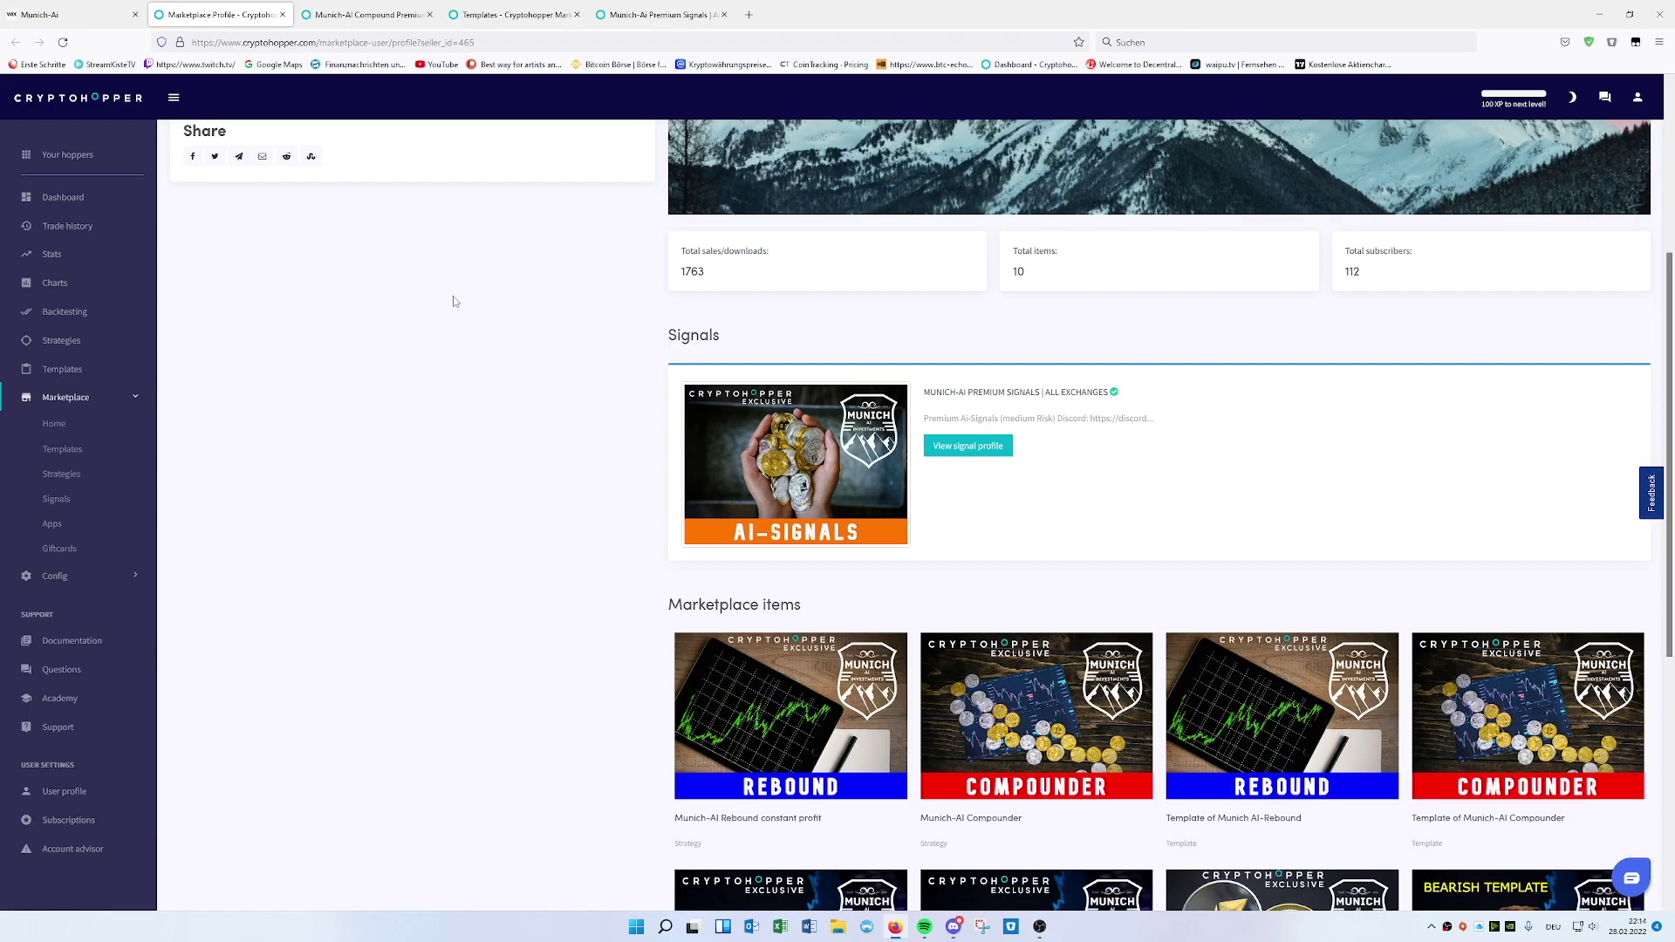
pyautogui.scroll(5, 438, 313)
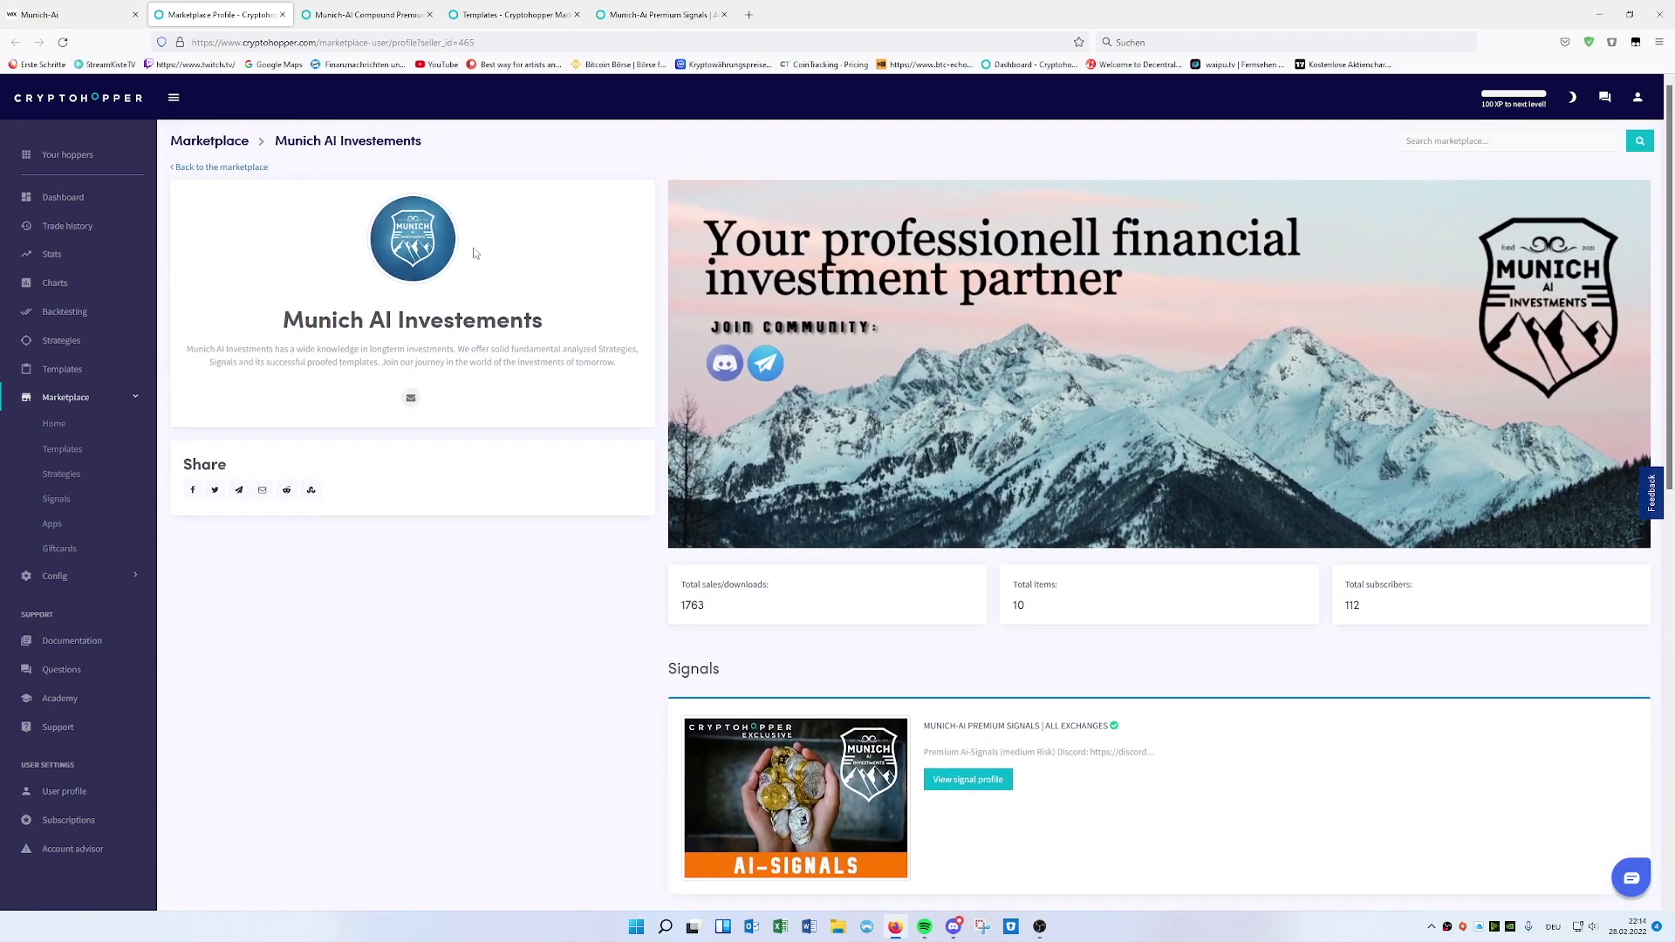
pyautogui.moveTo(285, 320); pyautogui.dragTo(398, 320)
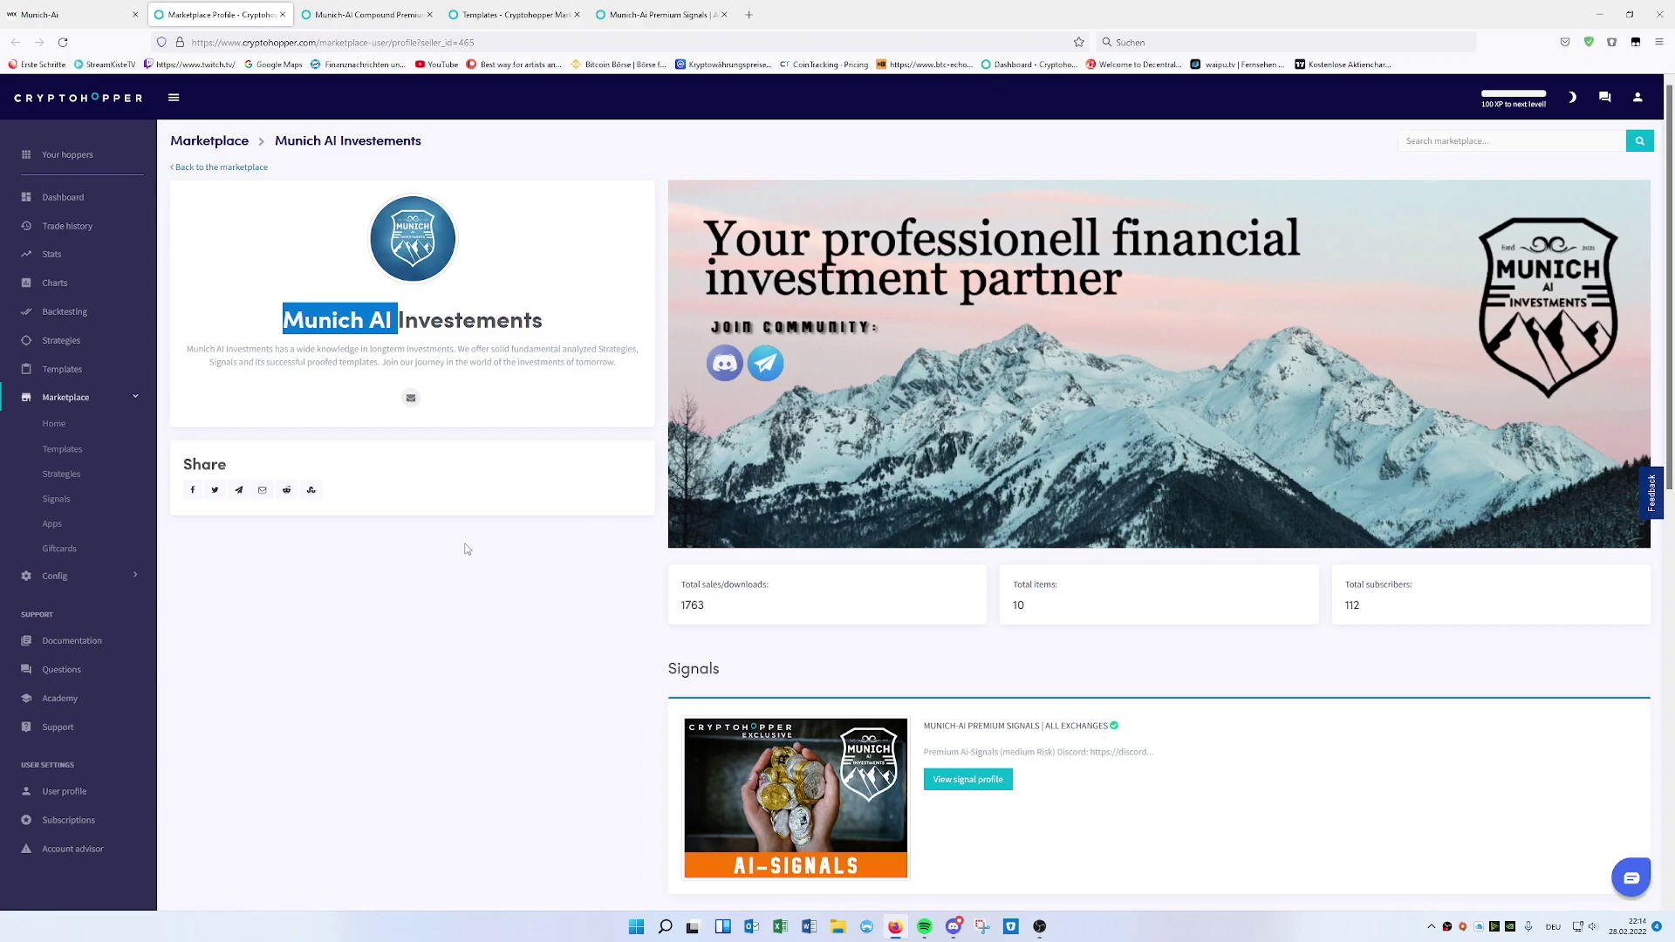
# Step: Scroll through the profile's Signals and Marketplace items down to the Set & Forget template
pyautogui.scroll(-3, 466, 549)
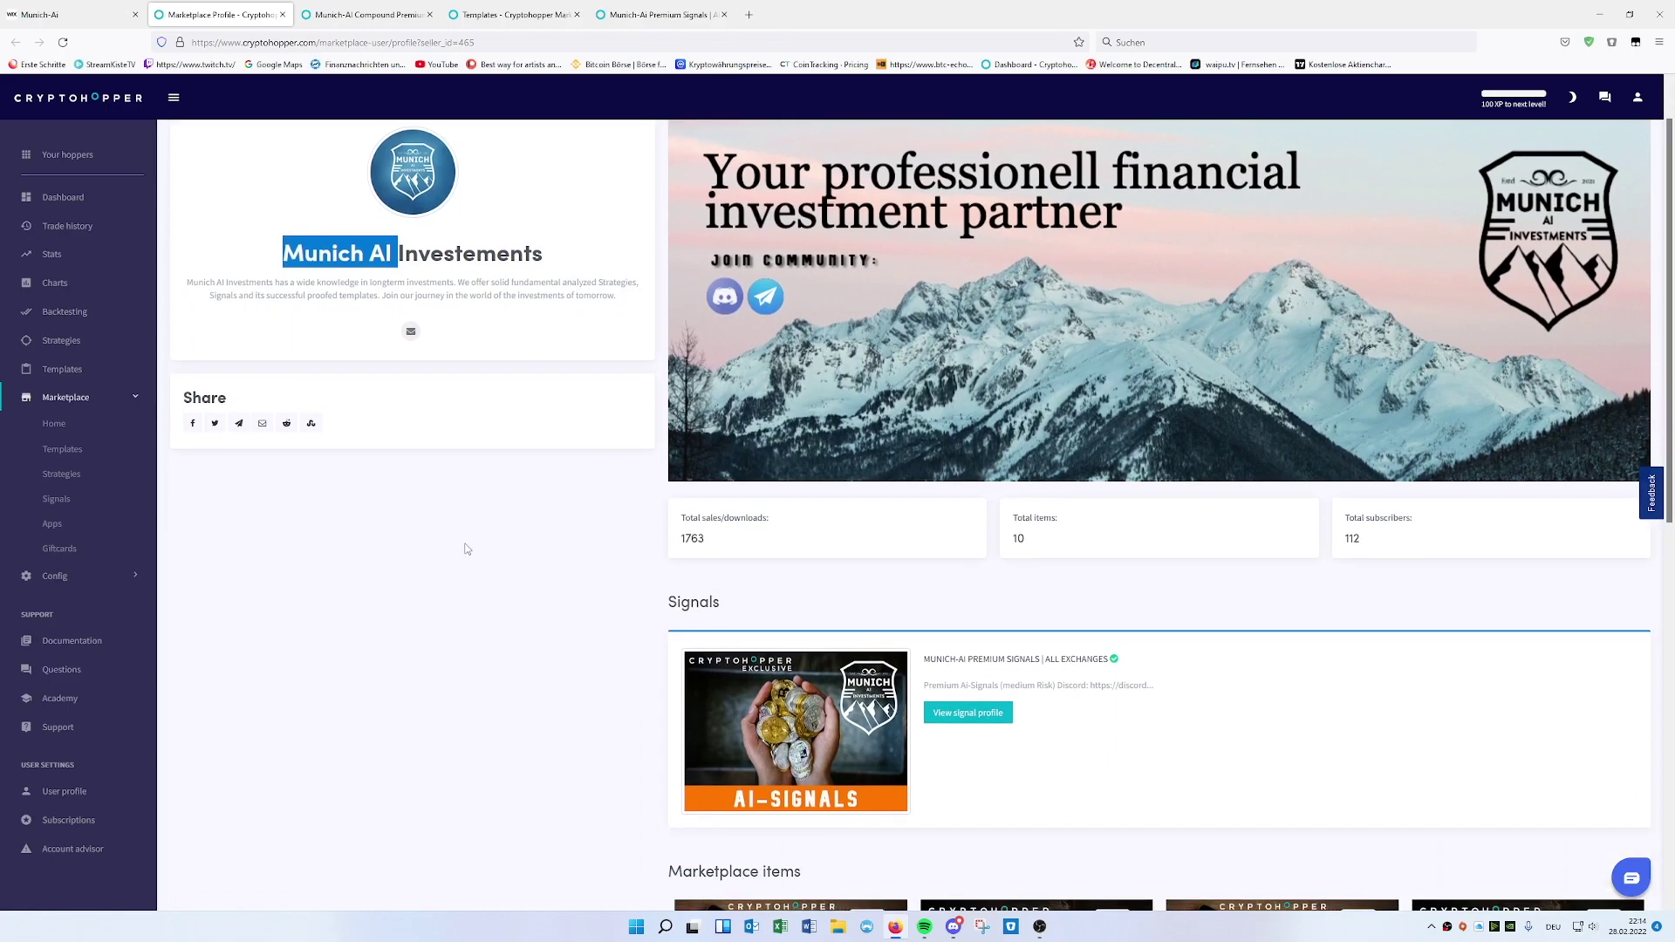
pyautogui.scroll(-5, 467, 549)
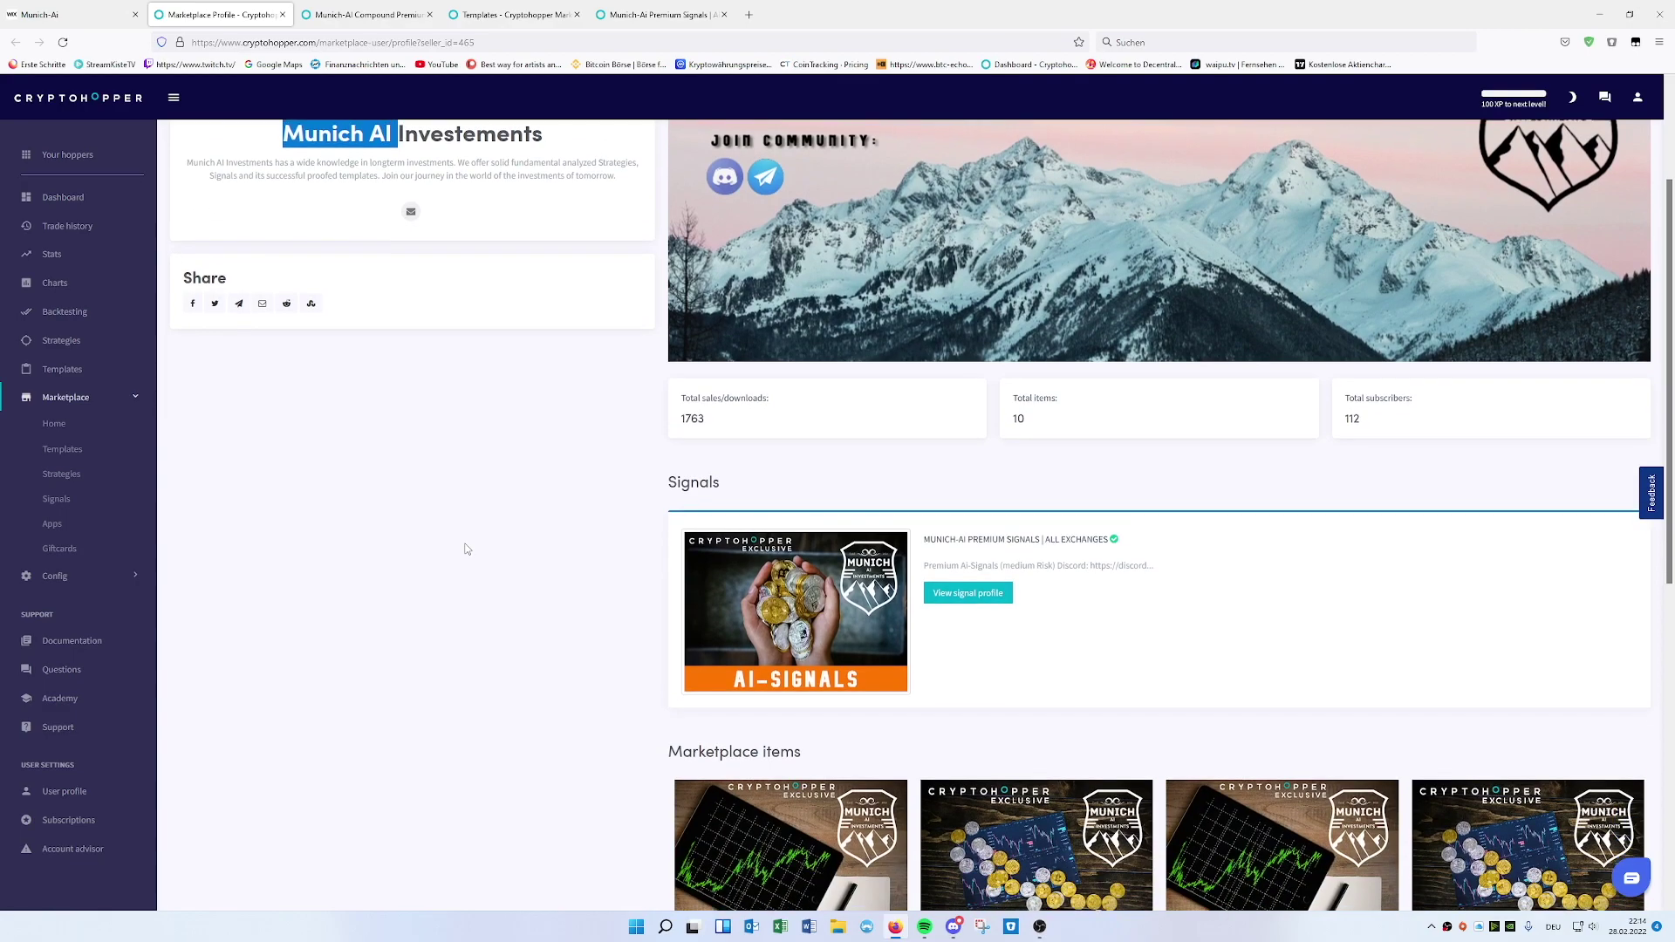
pyautogui.scroll(-3, 467, 548)
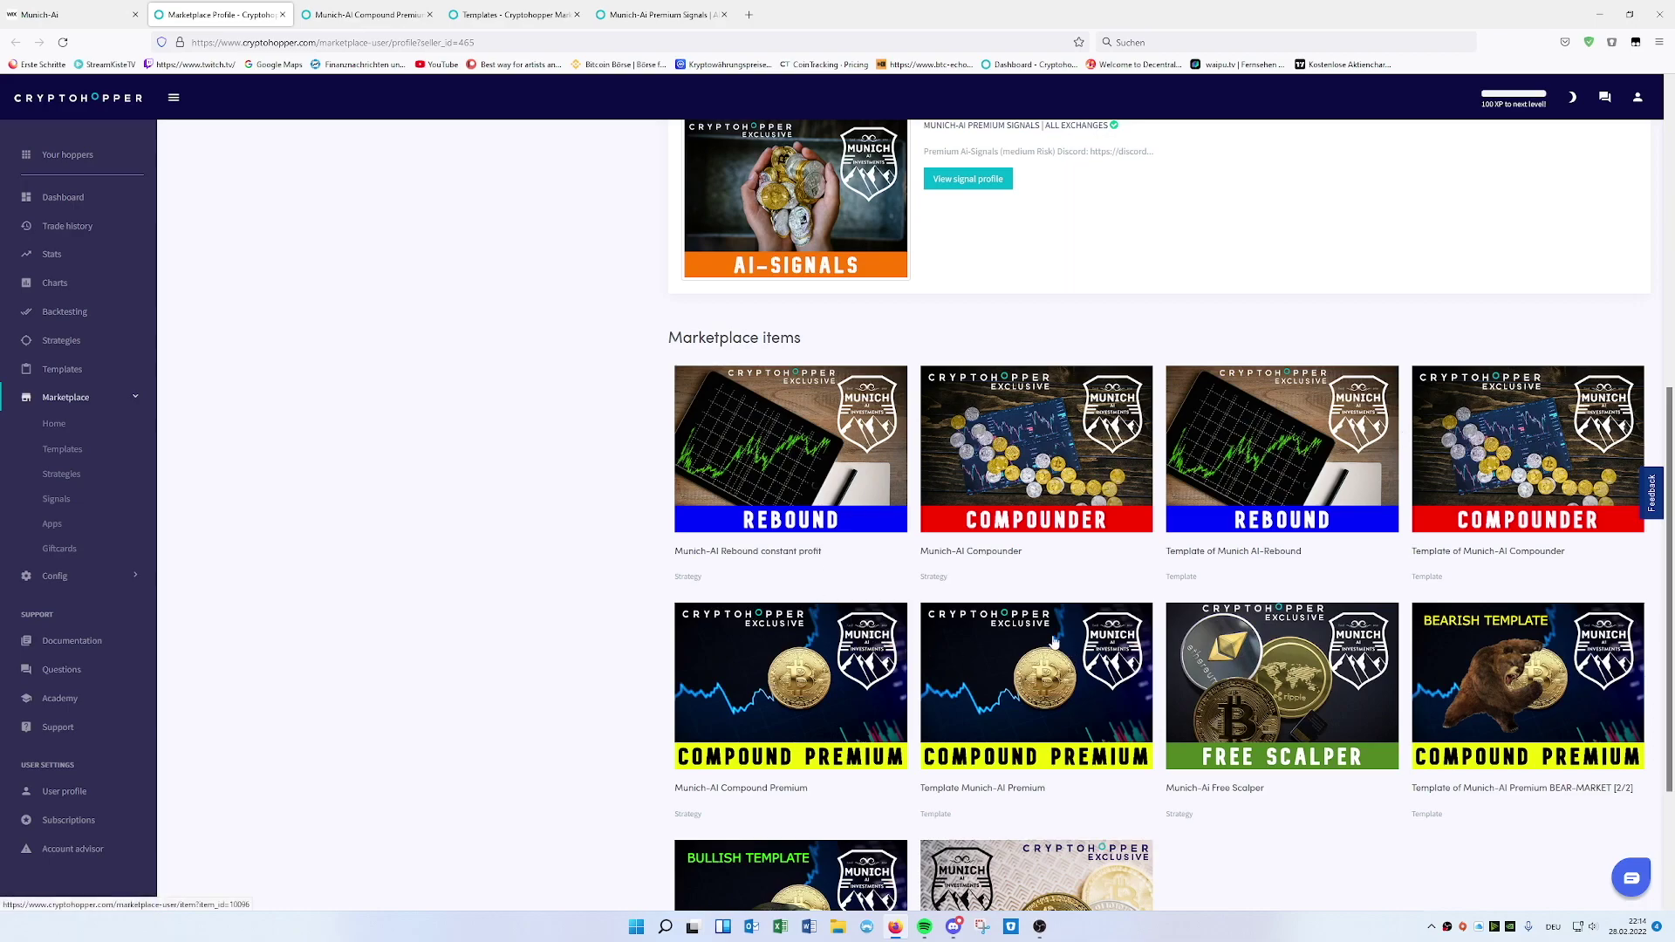
pyautogui.scroll(-2, 1021, 746)
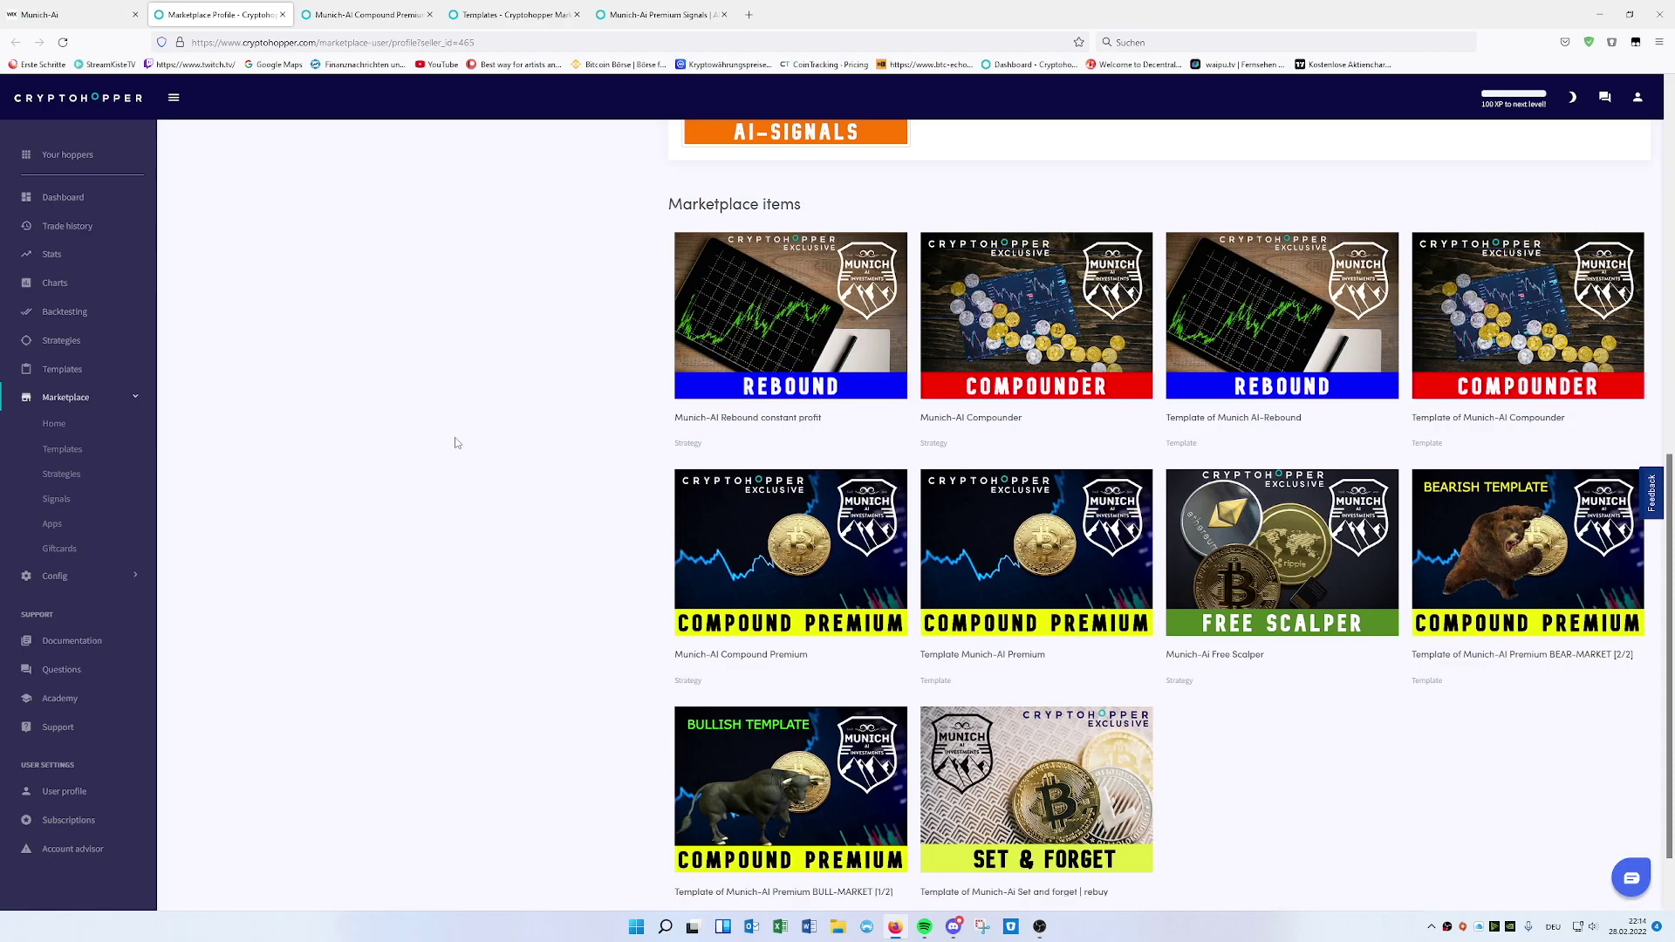
pyautogui.scroll(3, 455, 442)
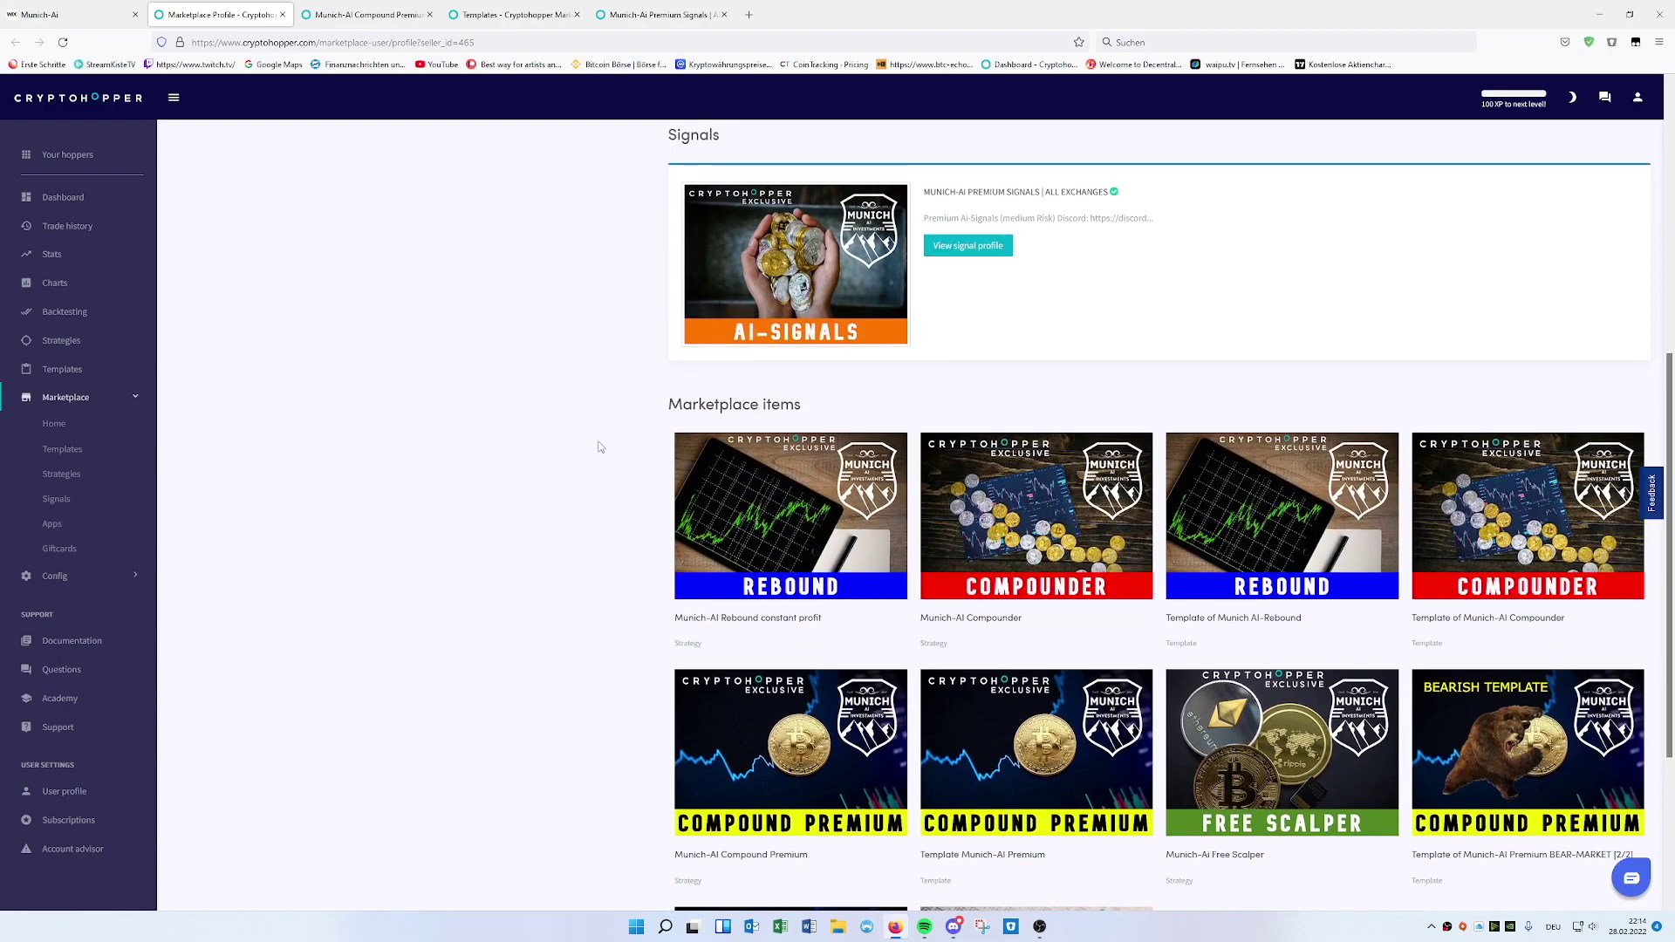
pyautogui.scroll(-3, 515, 471)
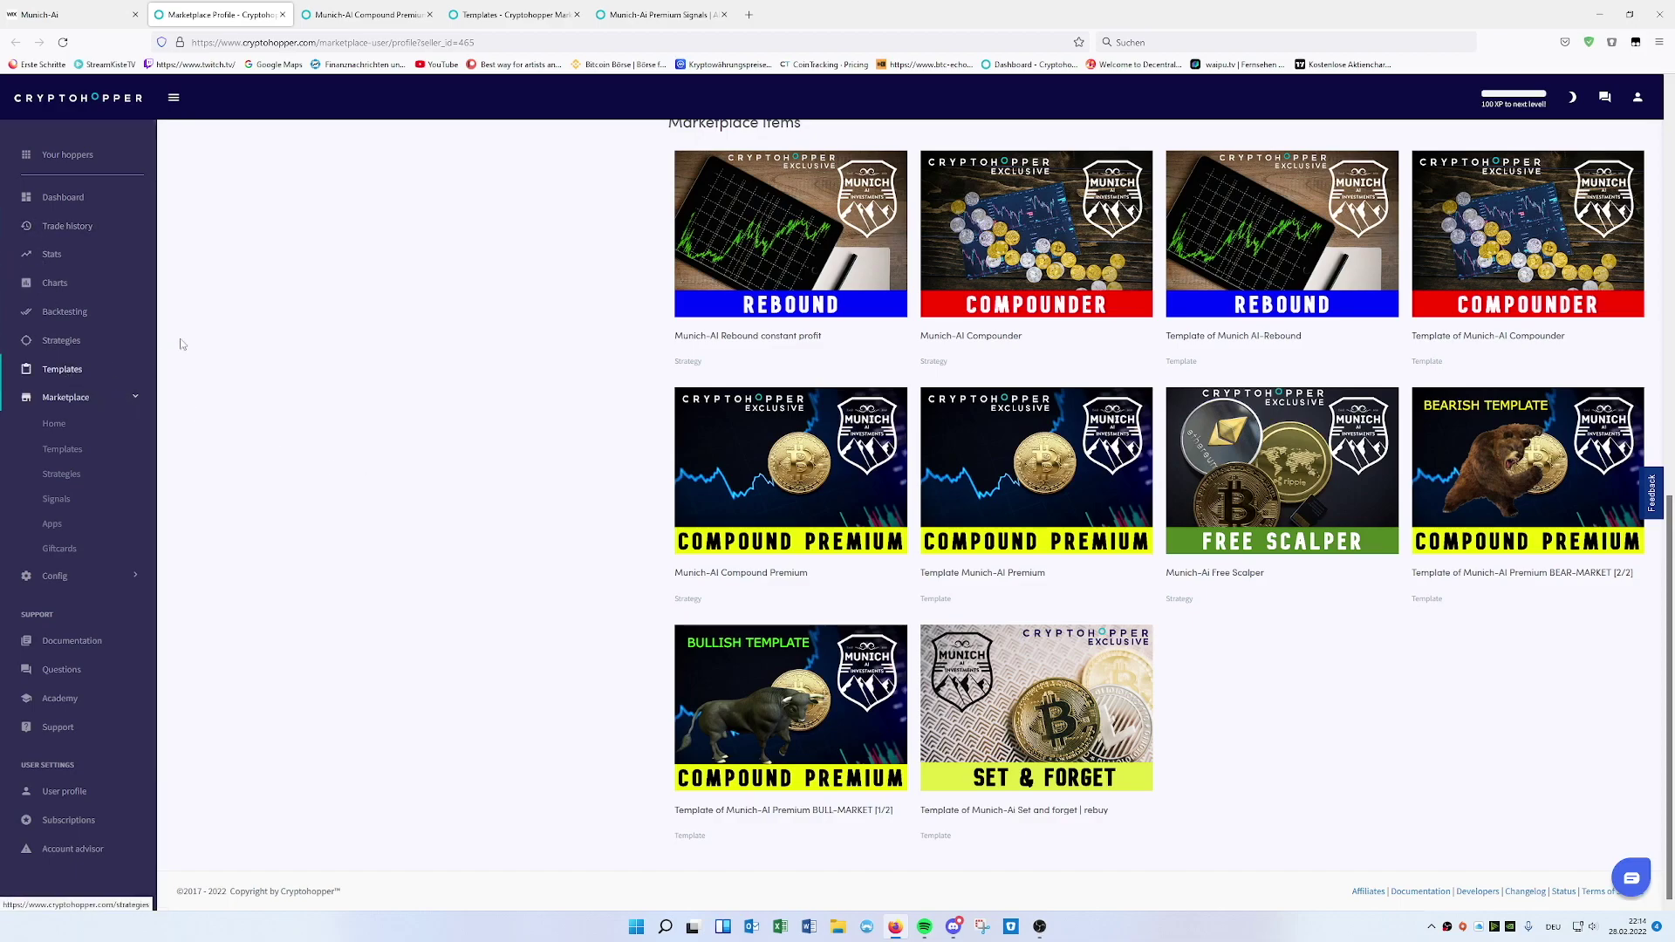
pyautogui.click(74, 197)
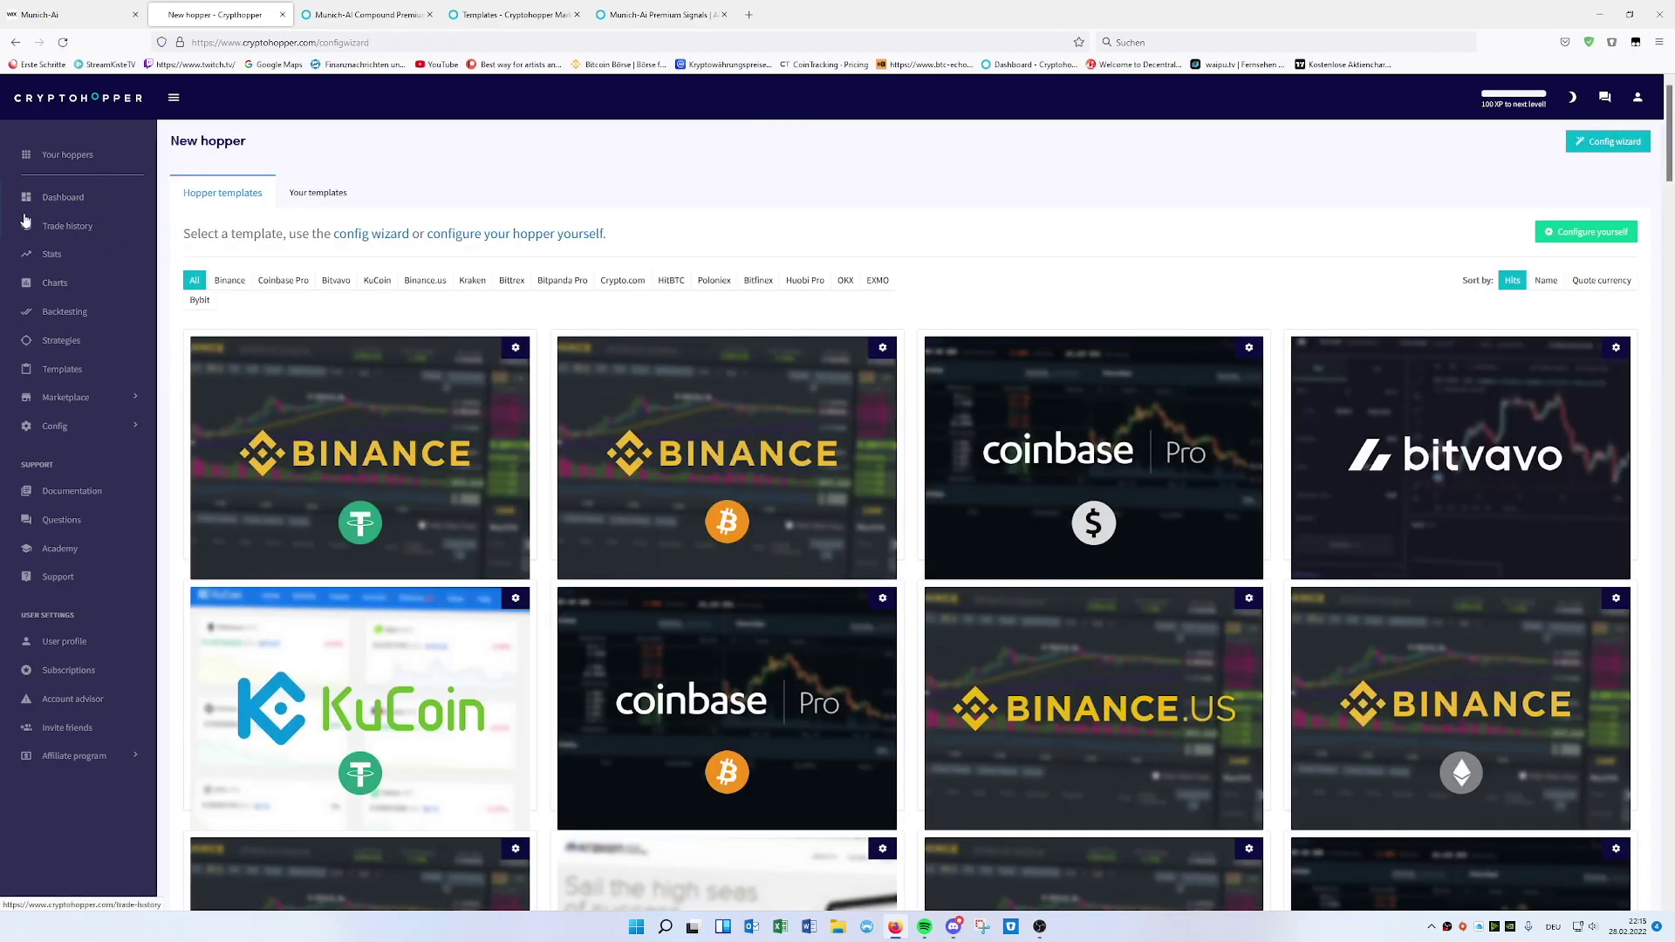
# Step: List the paper-trading simulators under Your hoppers (1 left) and expand Marketplace in the sidebar
pyautogui.click(76, 155)
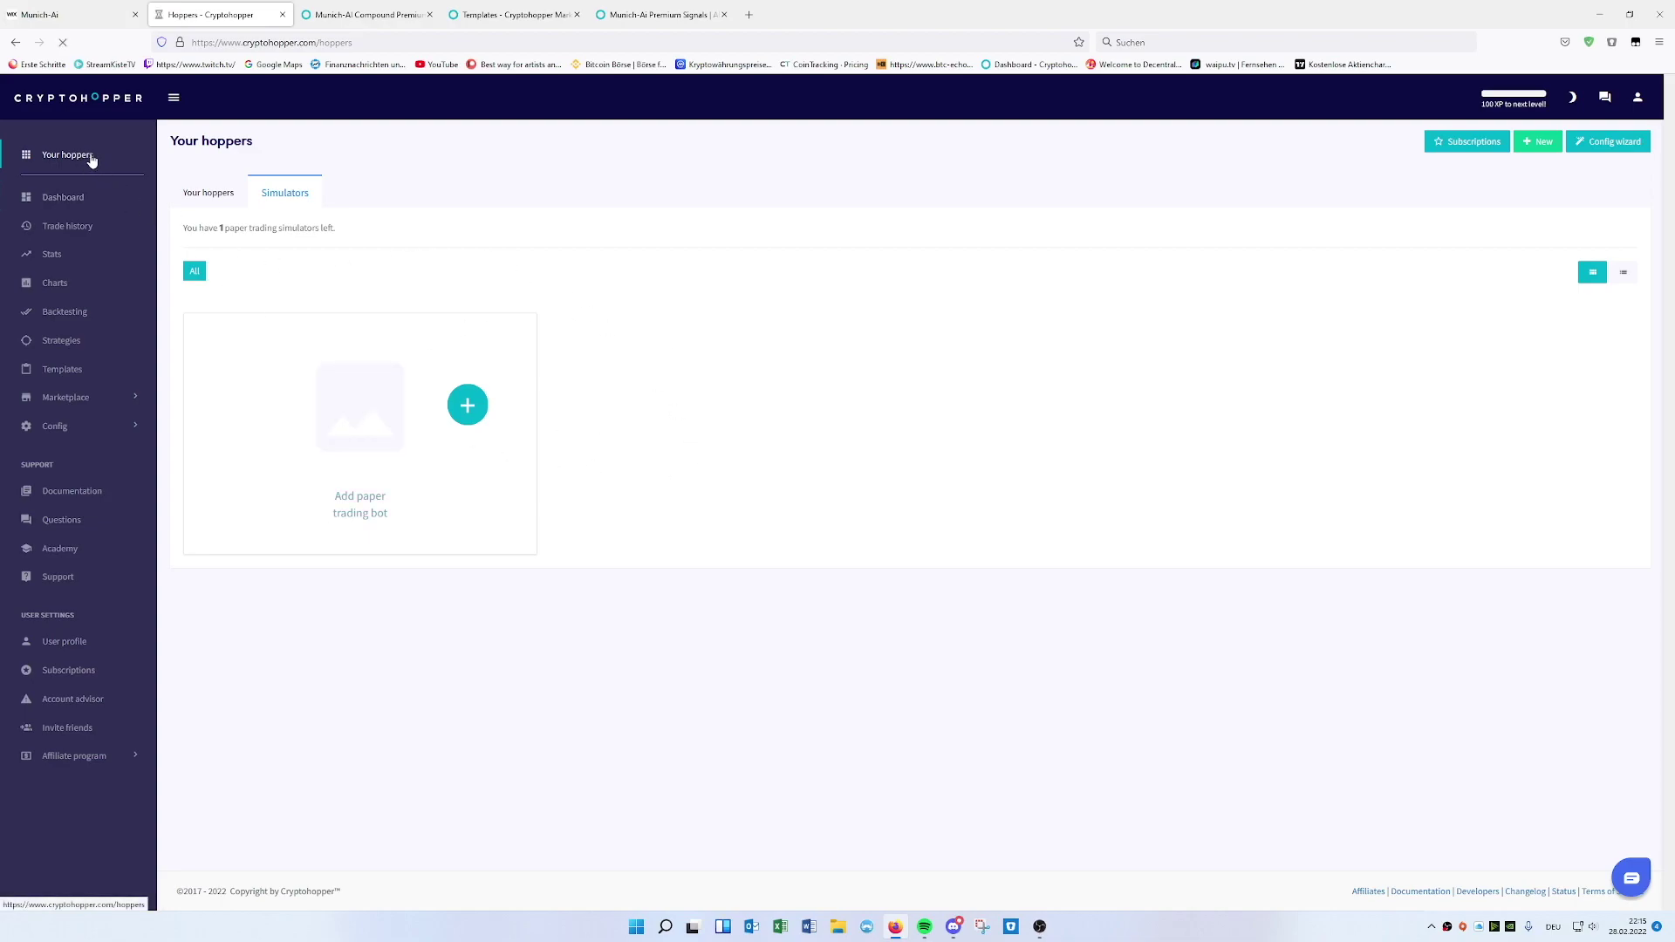
pyautogui.click(402, 454)
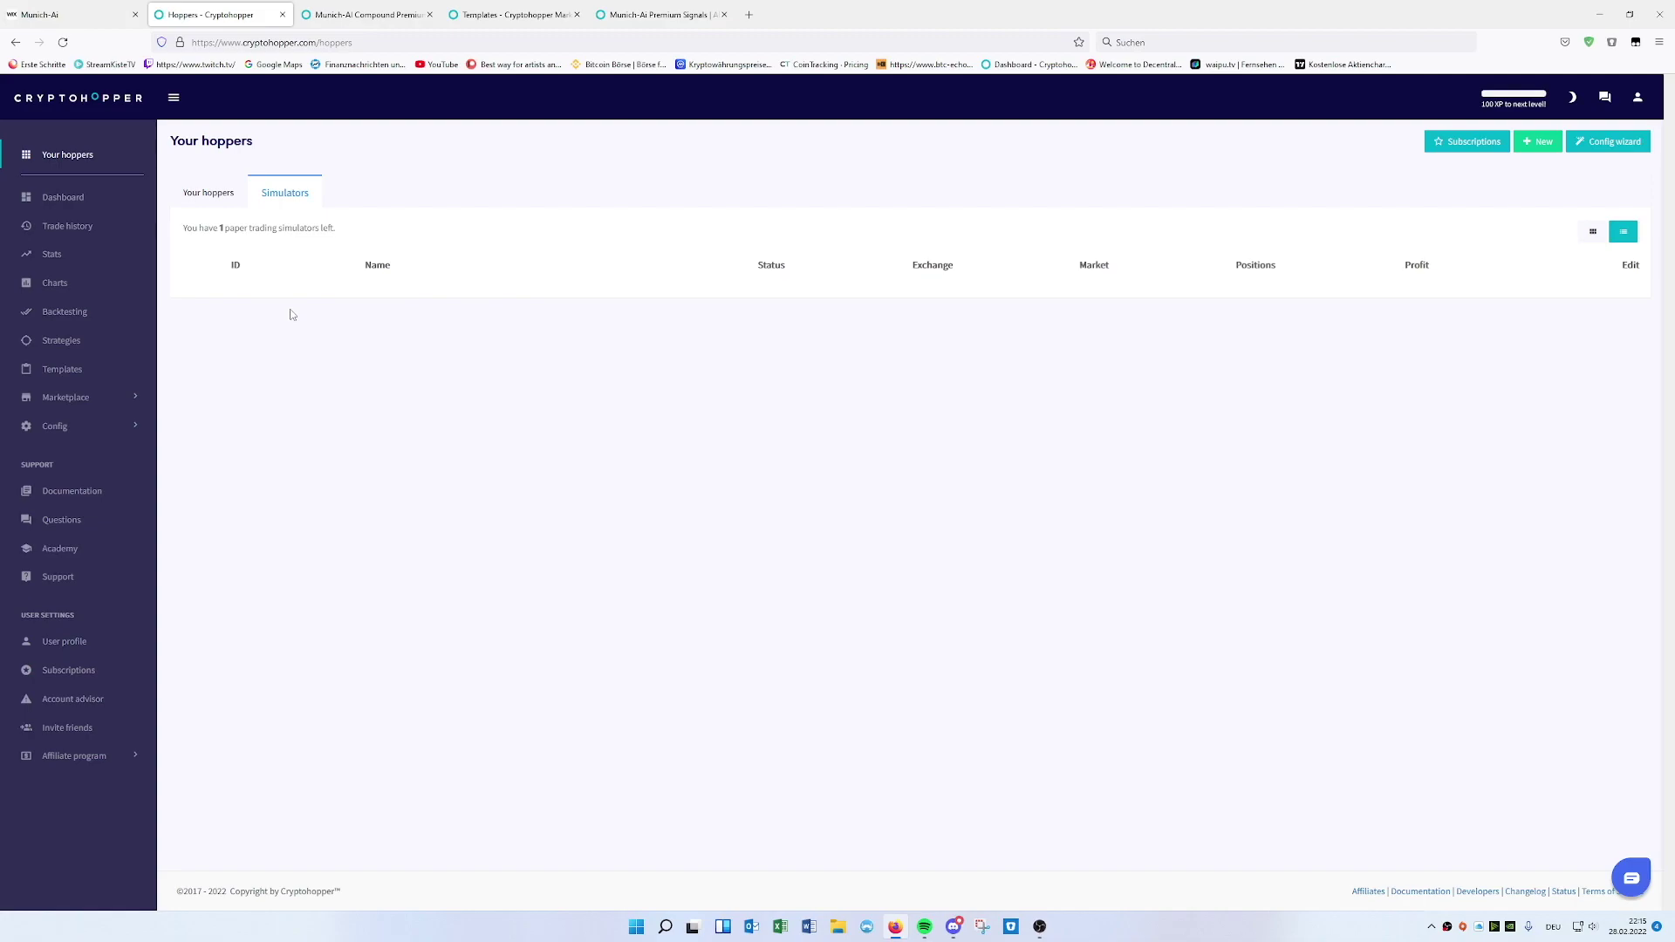
pyautogui.click(68, 397)
# Step: Open the Munich-AI Compound Premium card from Marketplace Home, then view the Strategies list
pyautogui.click(61, 423)
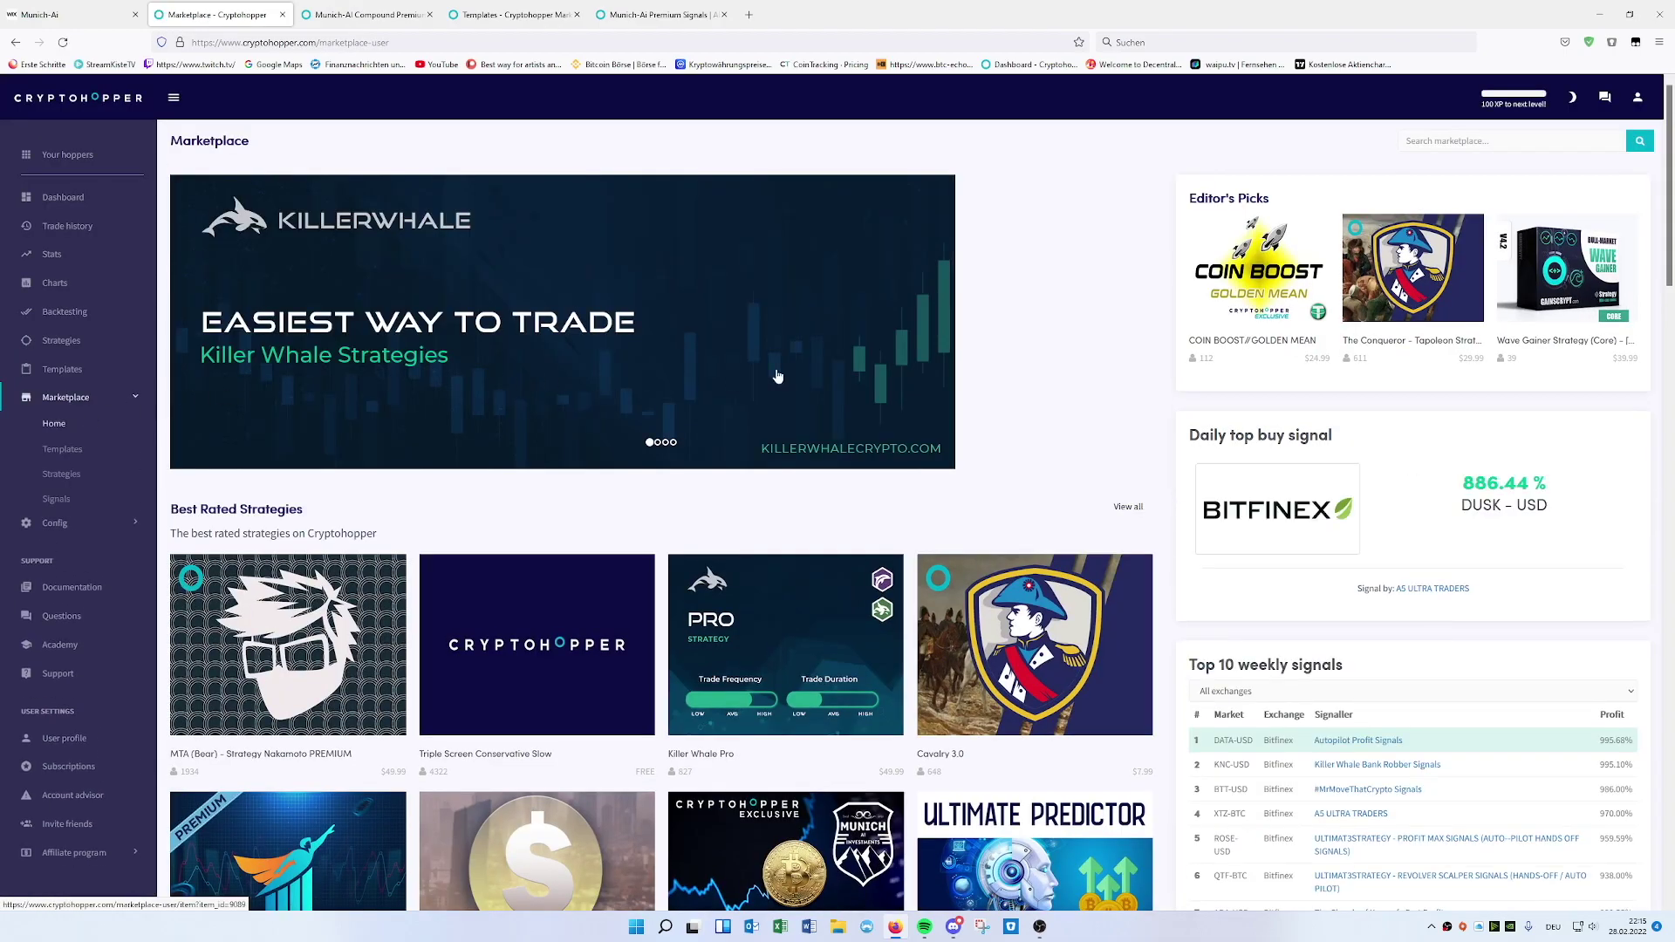
pyautogui.scroll(-5, 1071, 361)
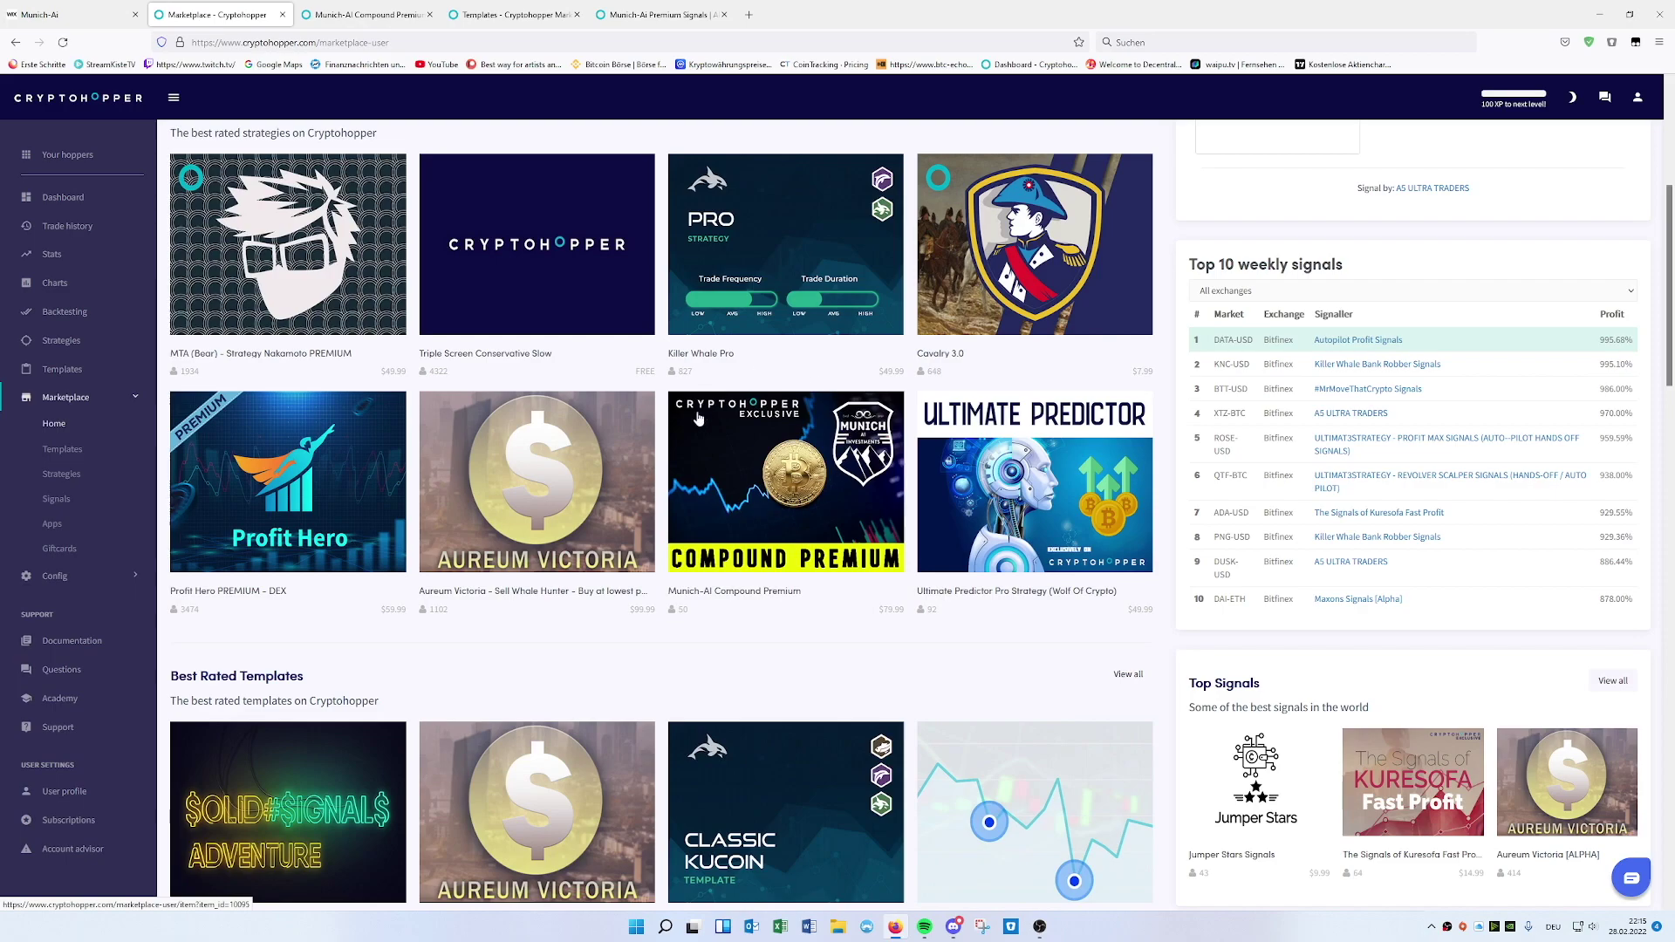
pyautogui.click(813, 492)
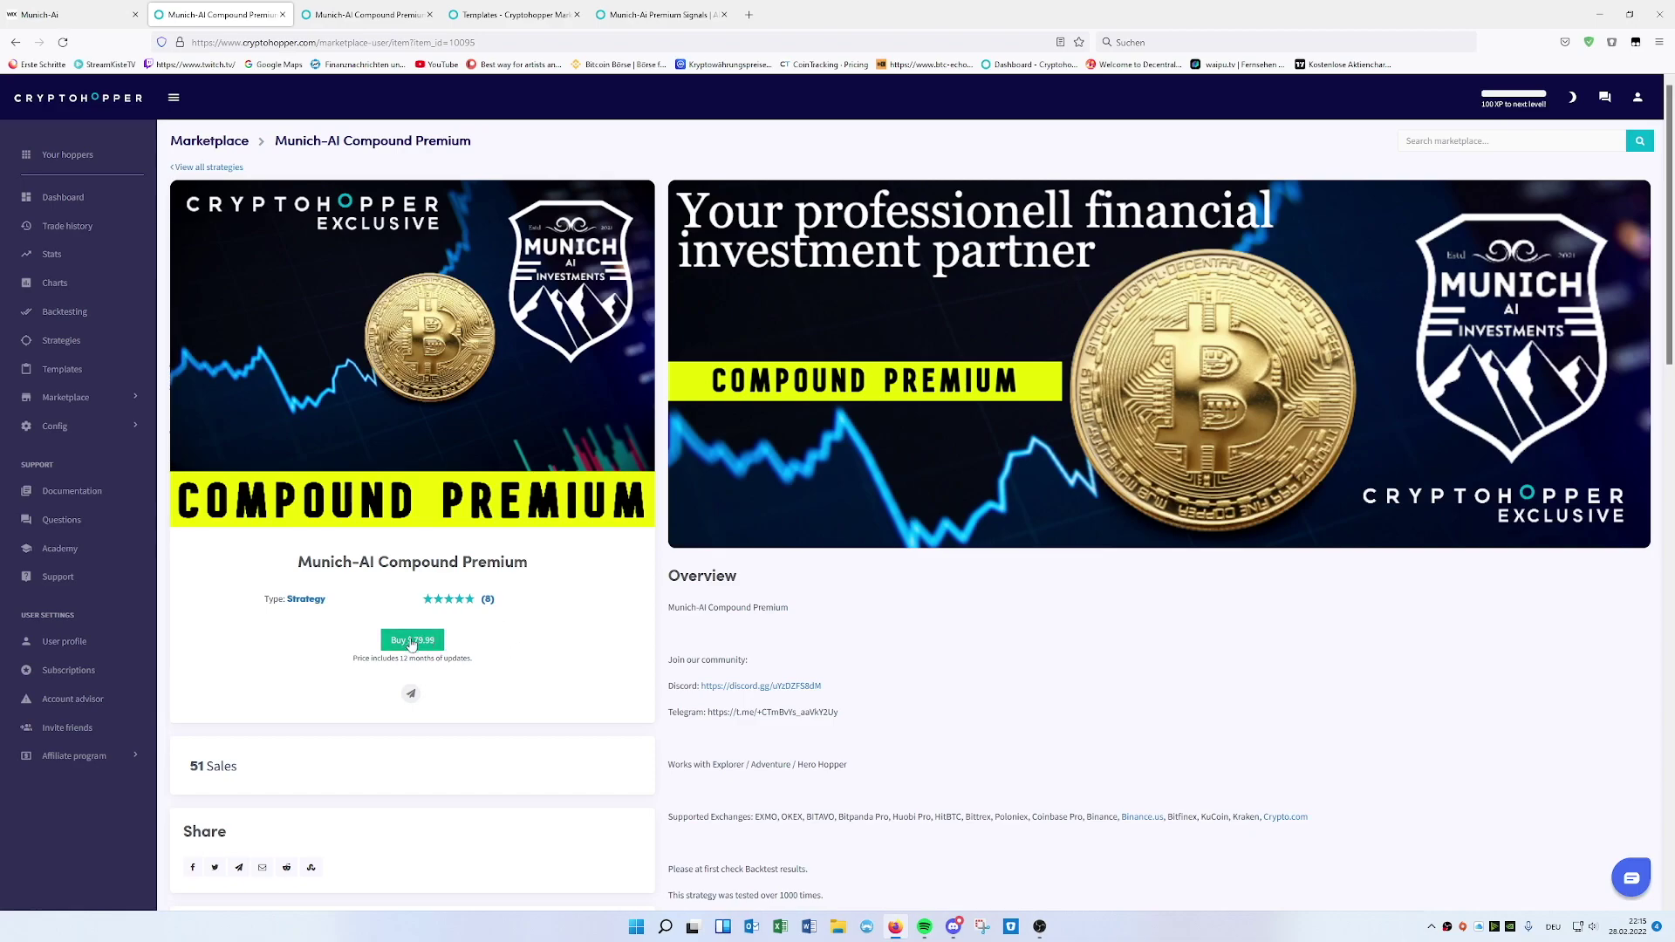
pyautogui.click(71, 347)
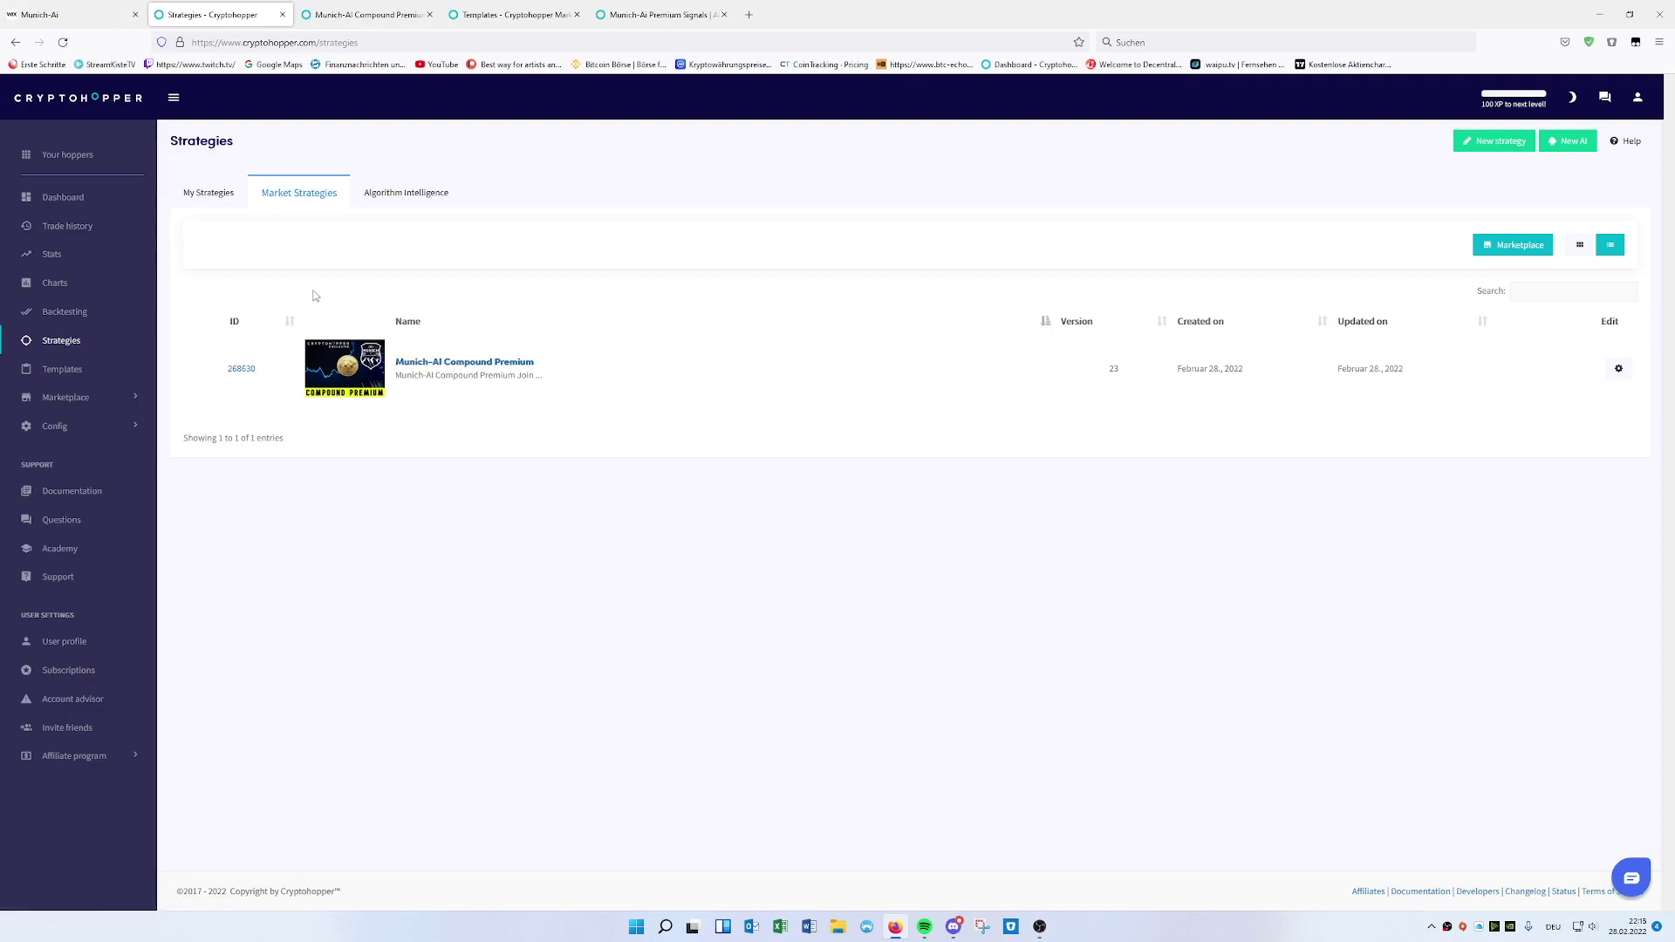
# Step: From the Compound Premium page, open the Munich AI Investements seller's Premium Signals | All Exchanges page
pyautogui.click(515, 14)
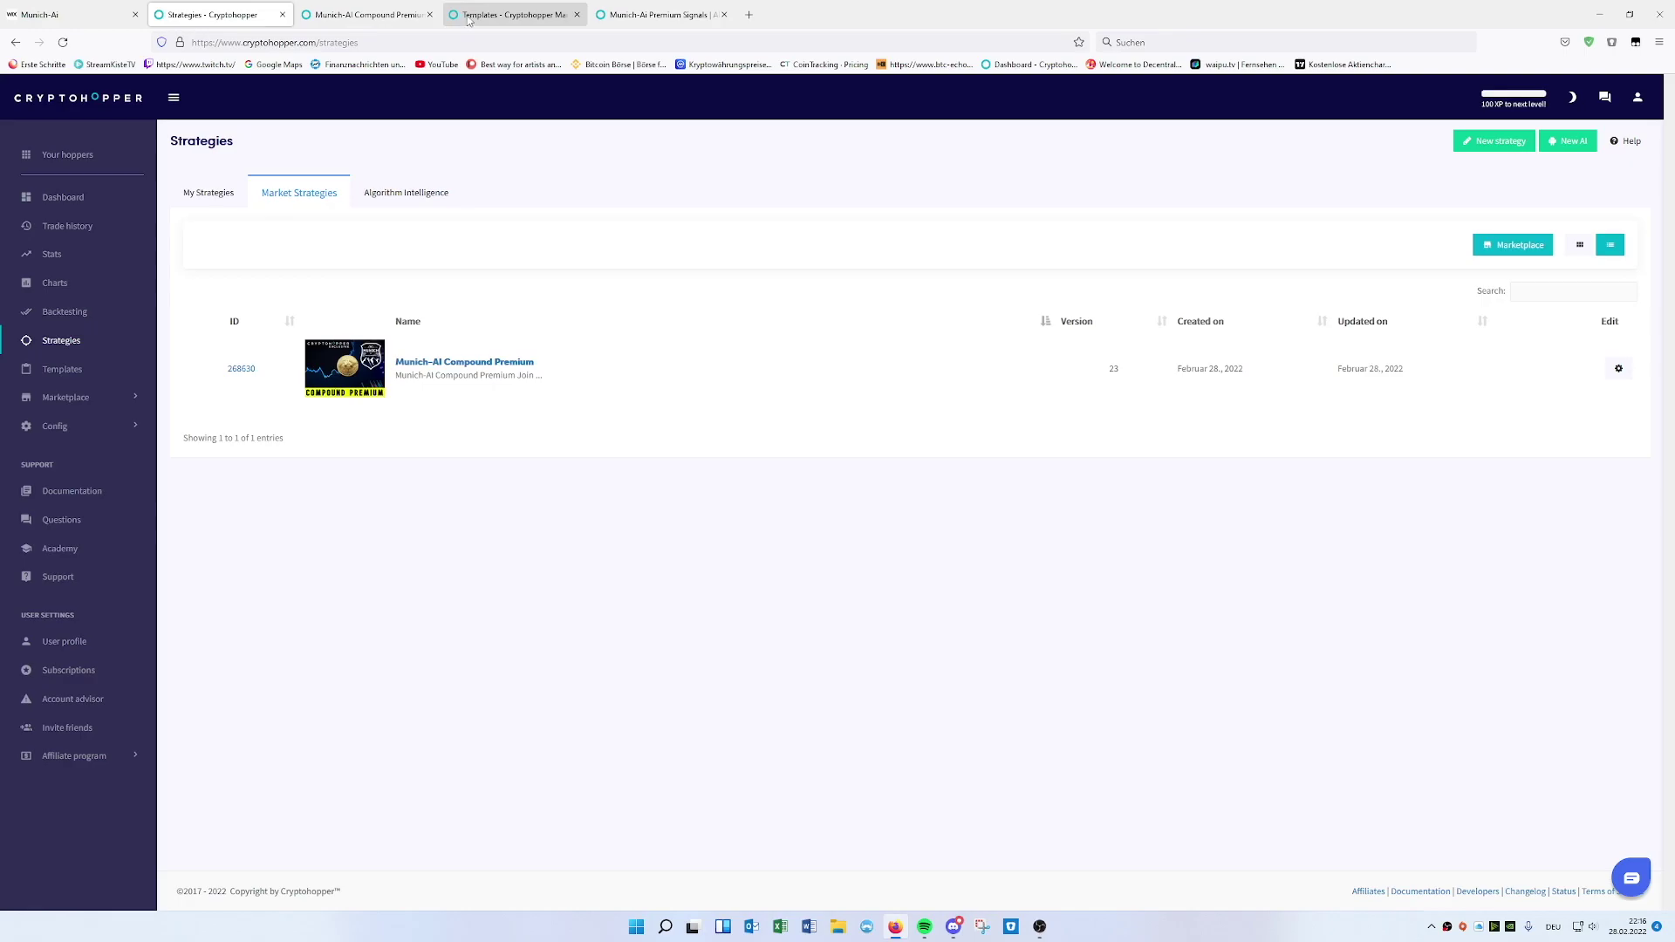
pyautogui.click(366, 15)
pyautogui.click(233, 17)
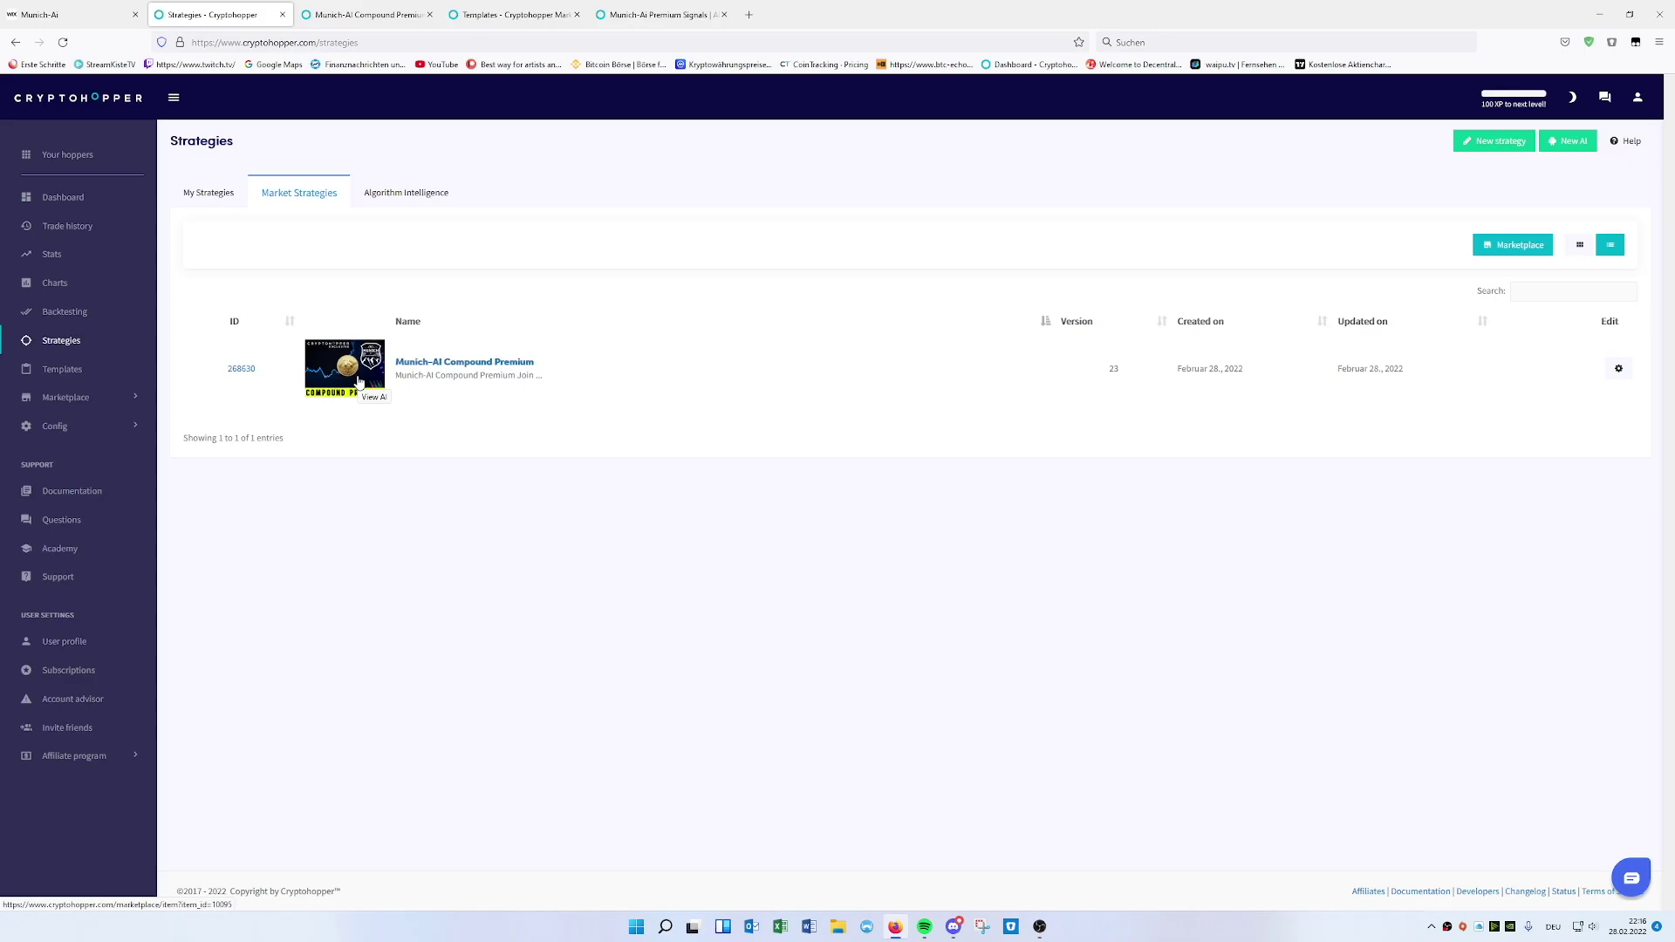
pyautogui.click(341, 19)
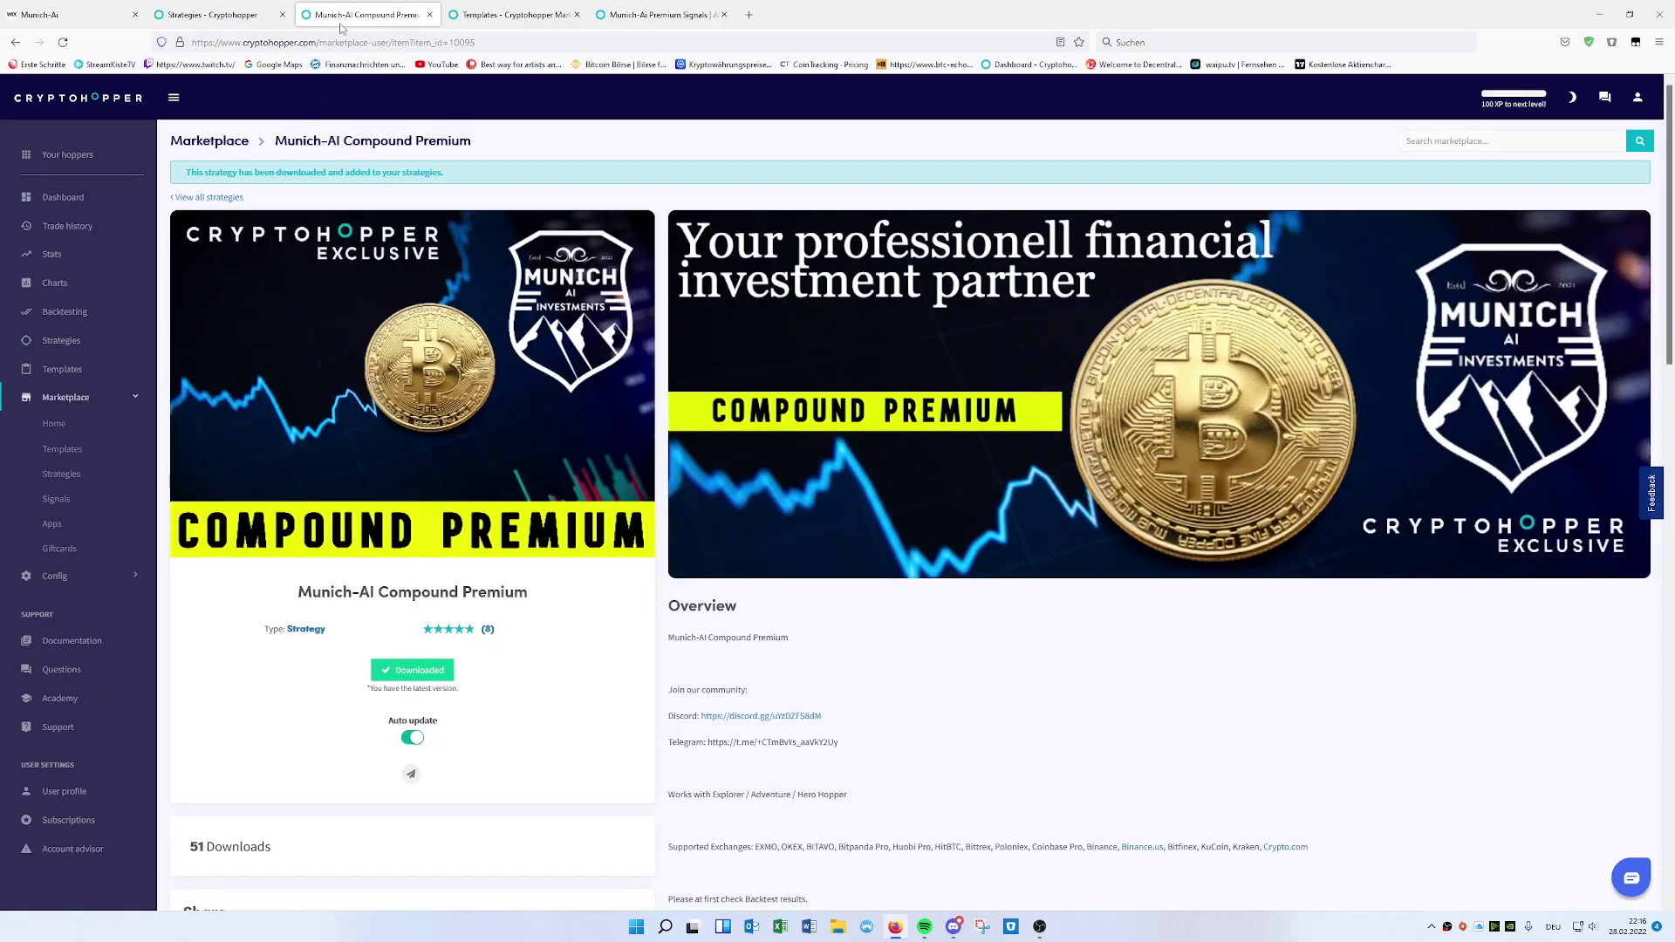
pyautogui.scroll(-6, 398, 417)
pyautogui.click(272, 545)
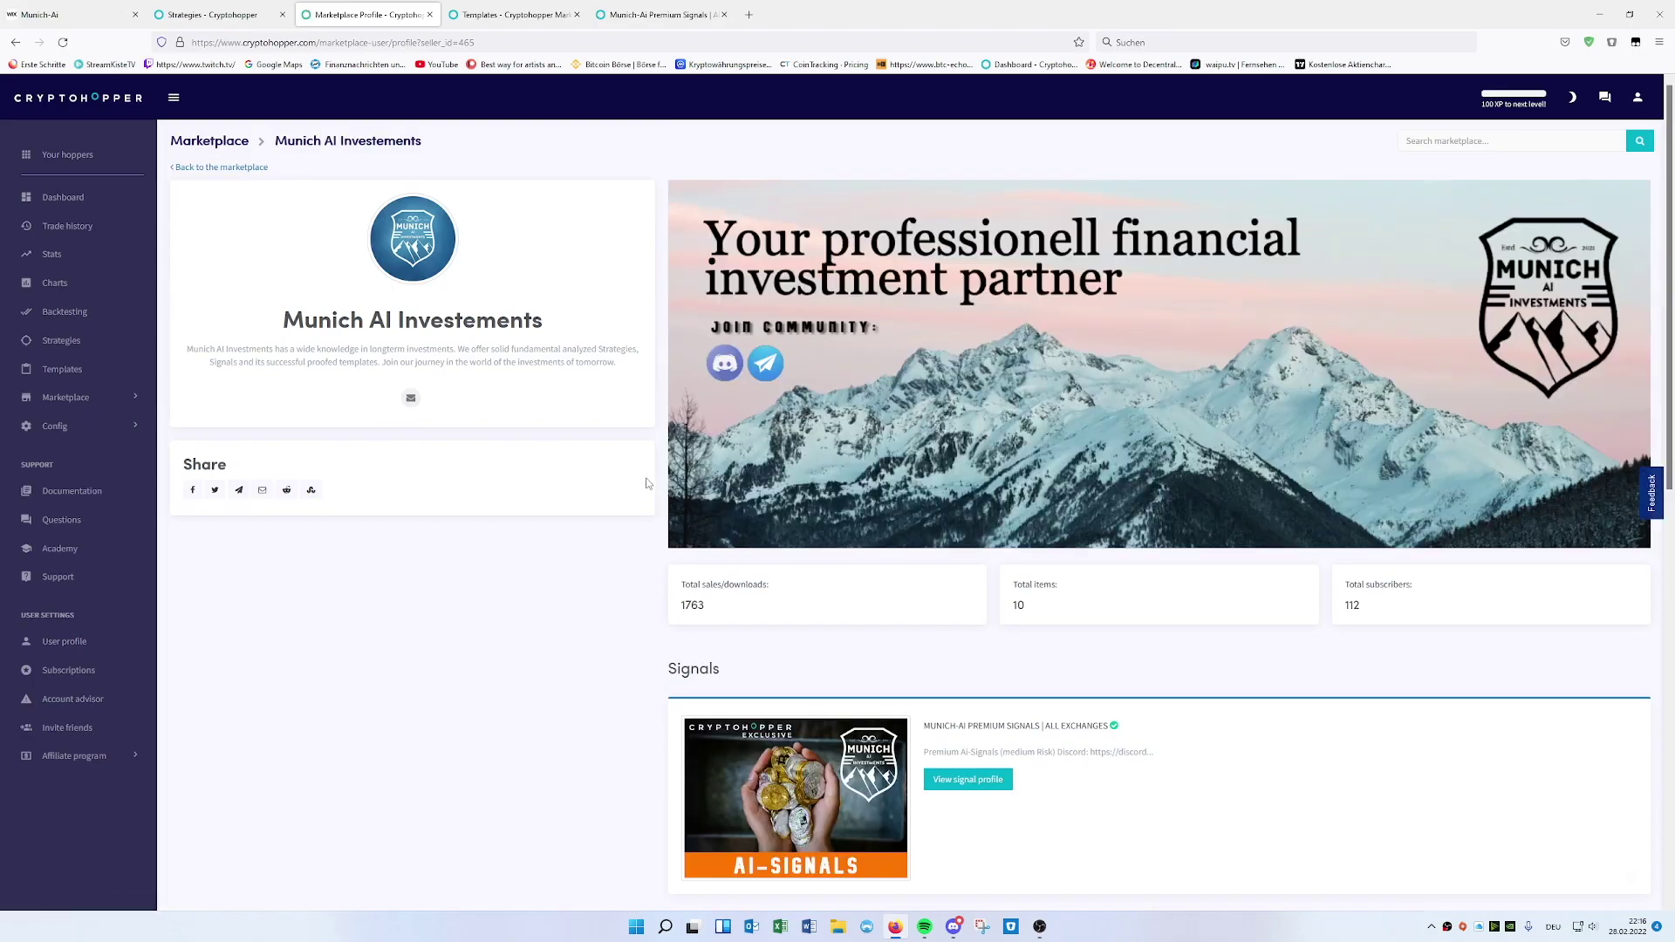
pyautogui.scroll(-3, 658, 483)
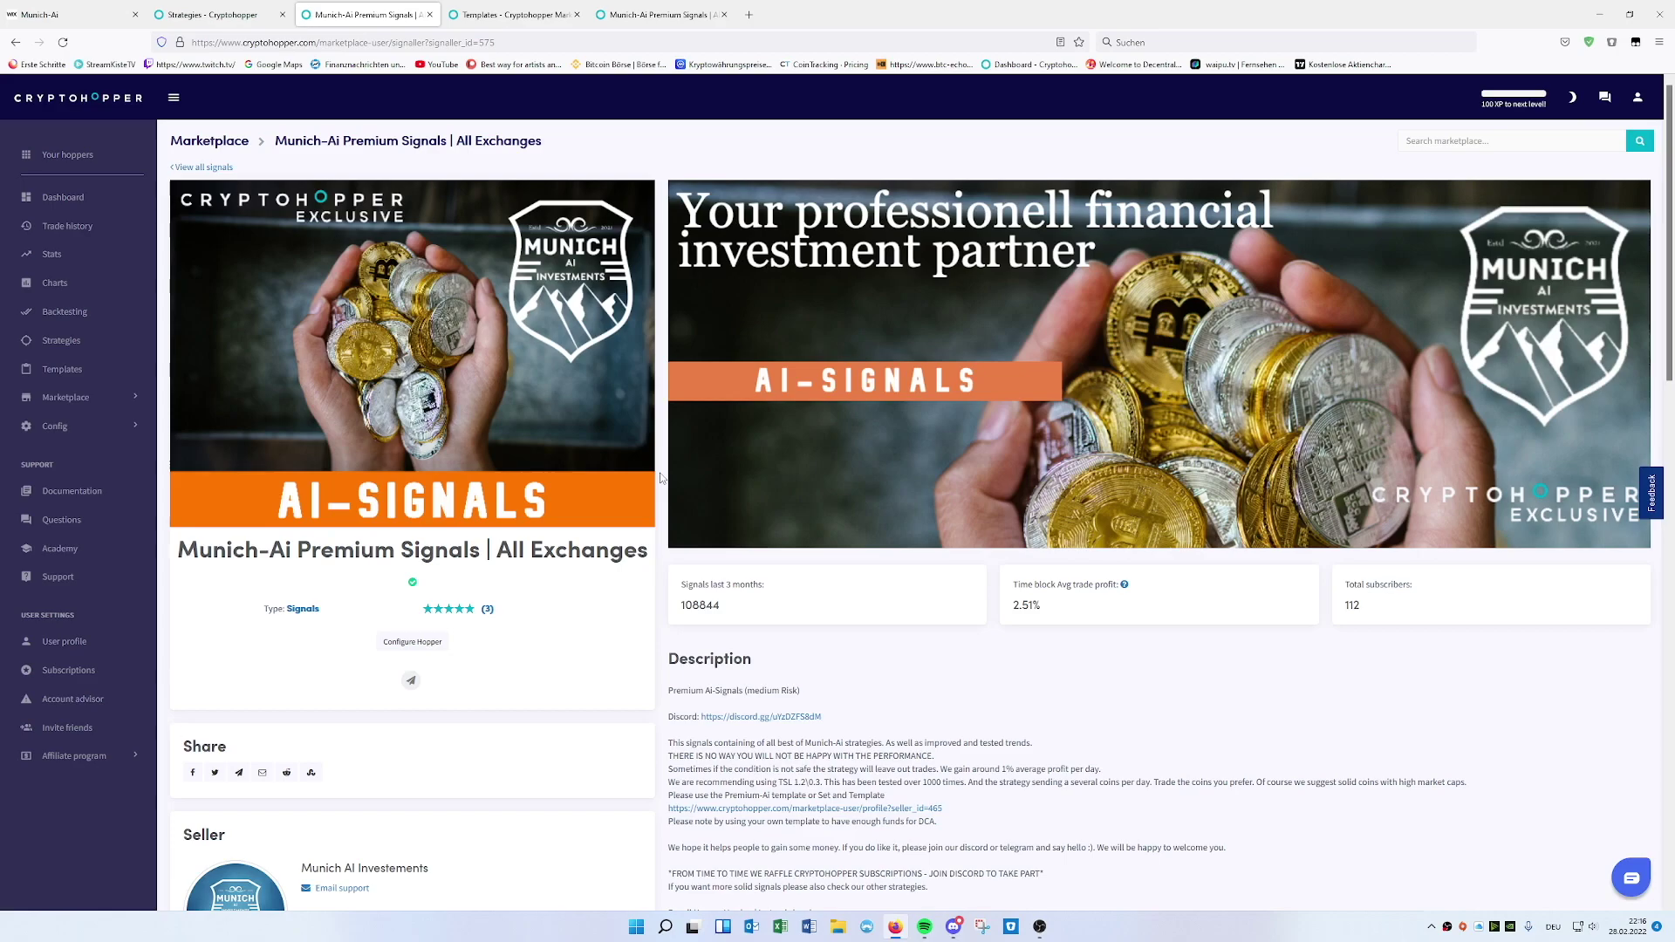
# Step: Review the Premium Signals stats, then open the Munich-Ai tile from Marketplace > Signals
pyautogui.scroll(-2, 660, 478)
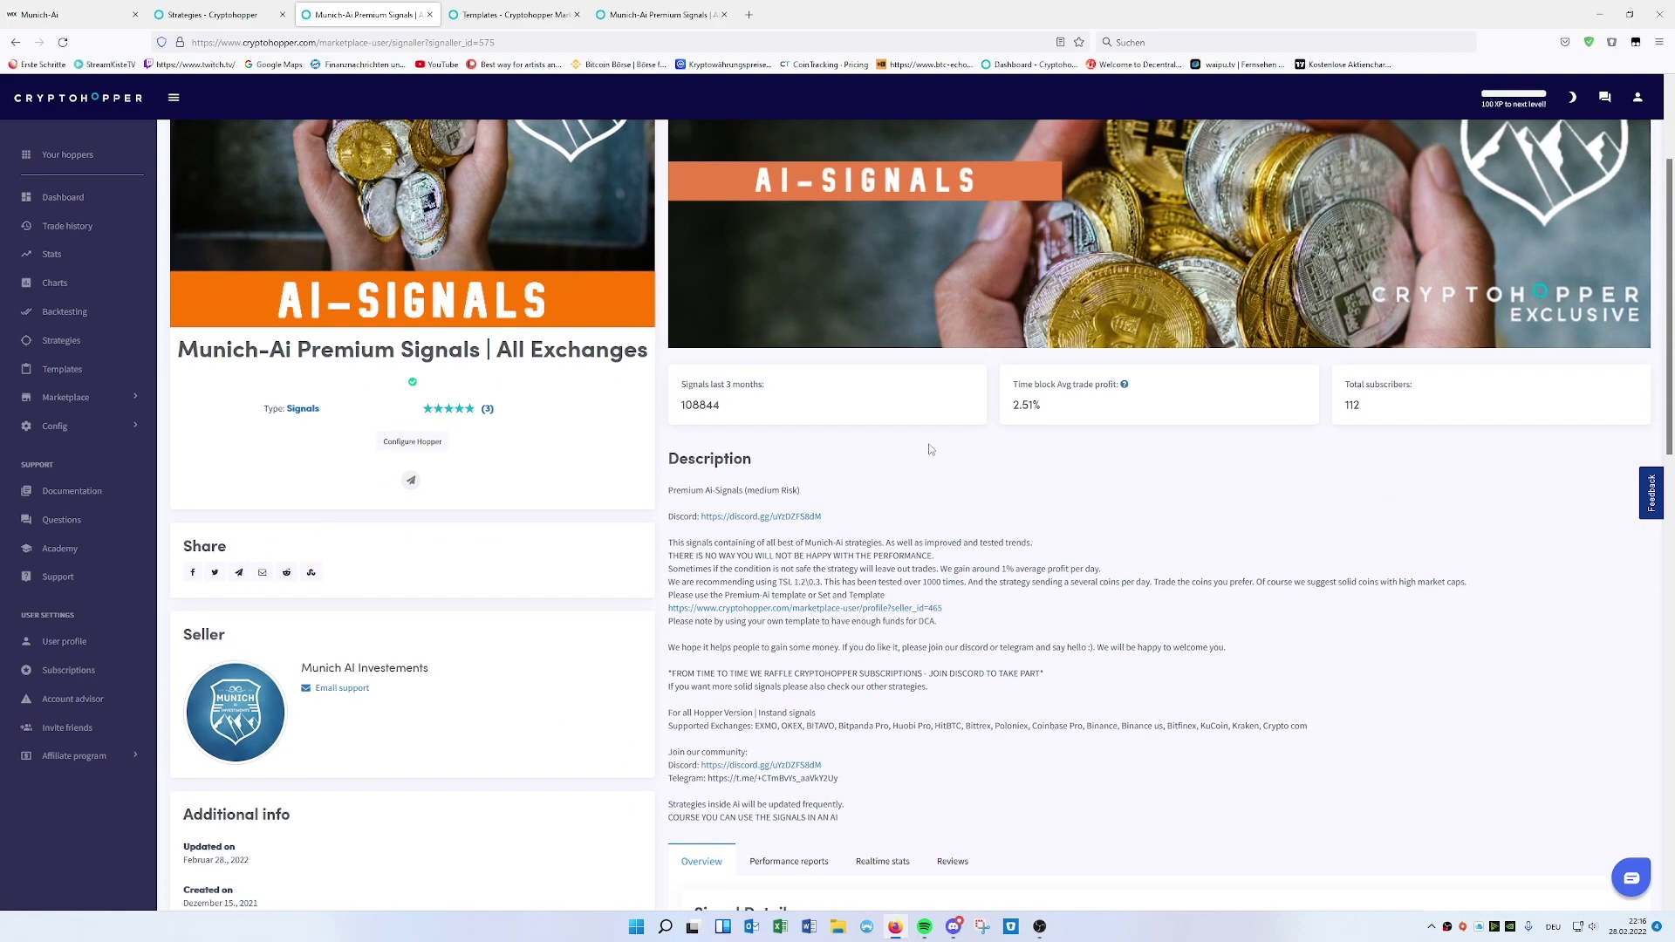
pyautogui.scroll(-3, 930, 448)
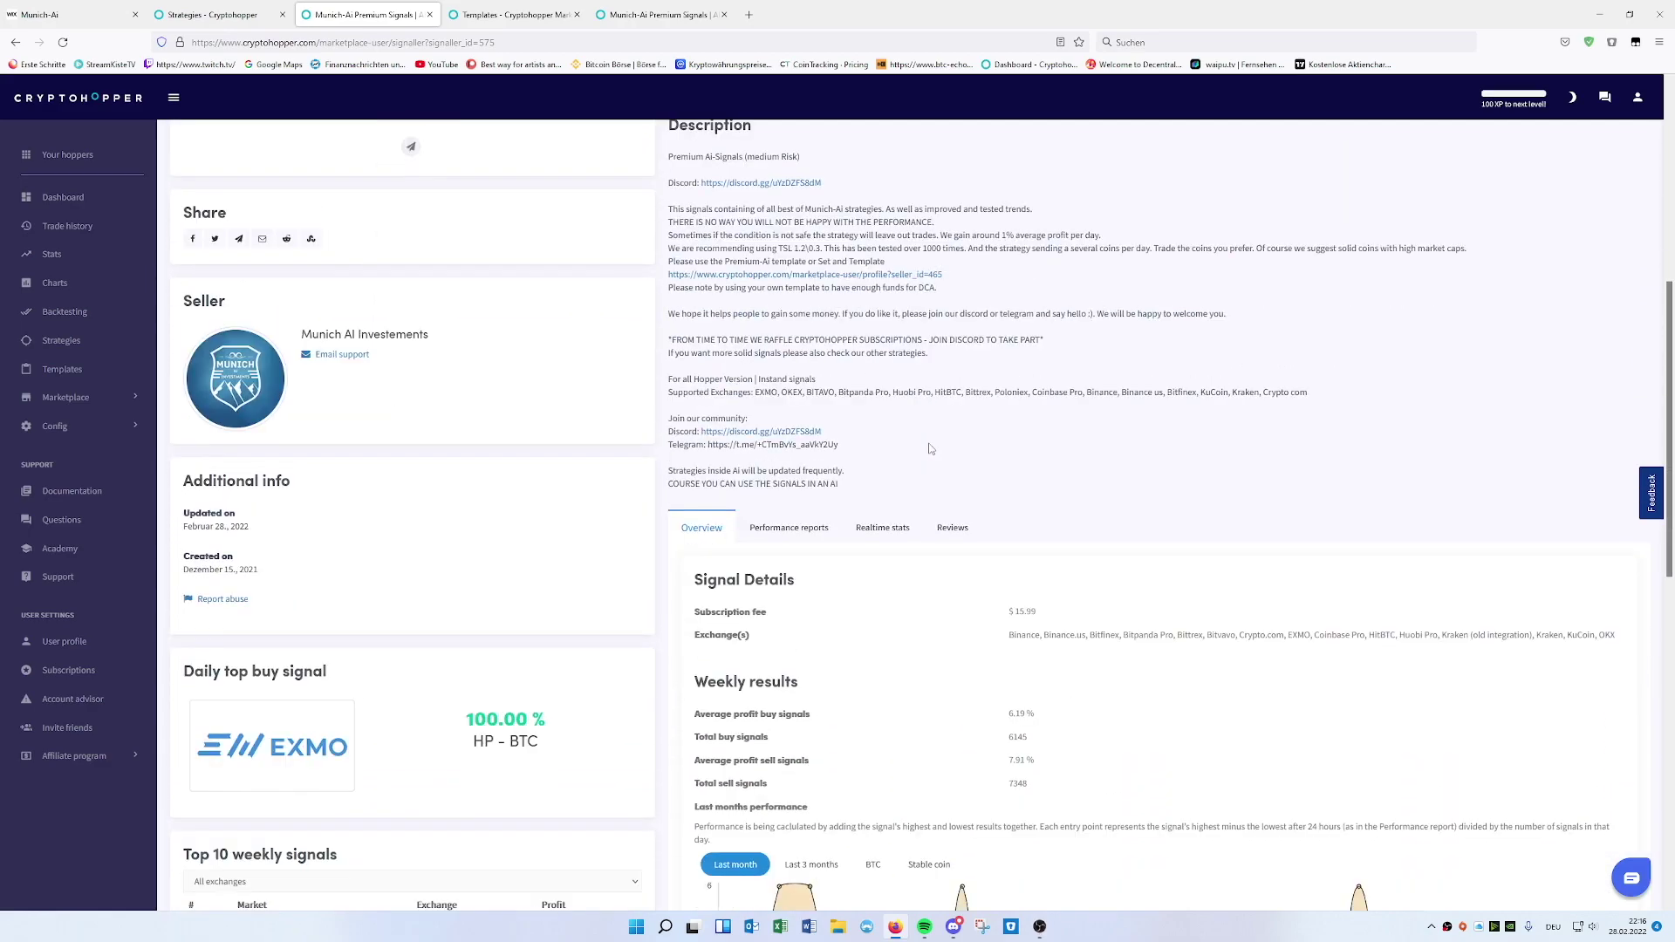
pyautogui.scroll(-1, 930, 448)
pyautogui.scroll(3, 873, 454)
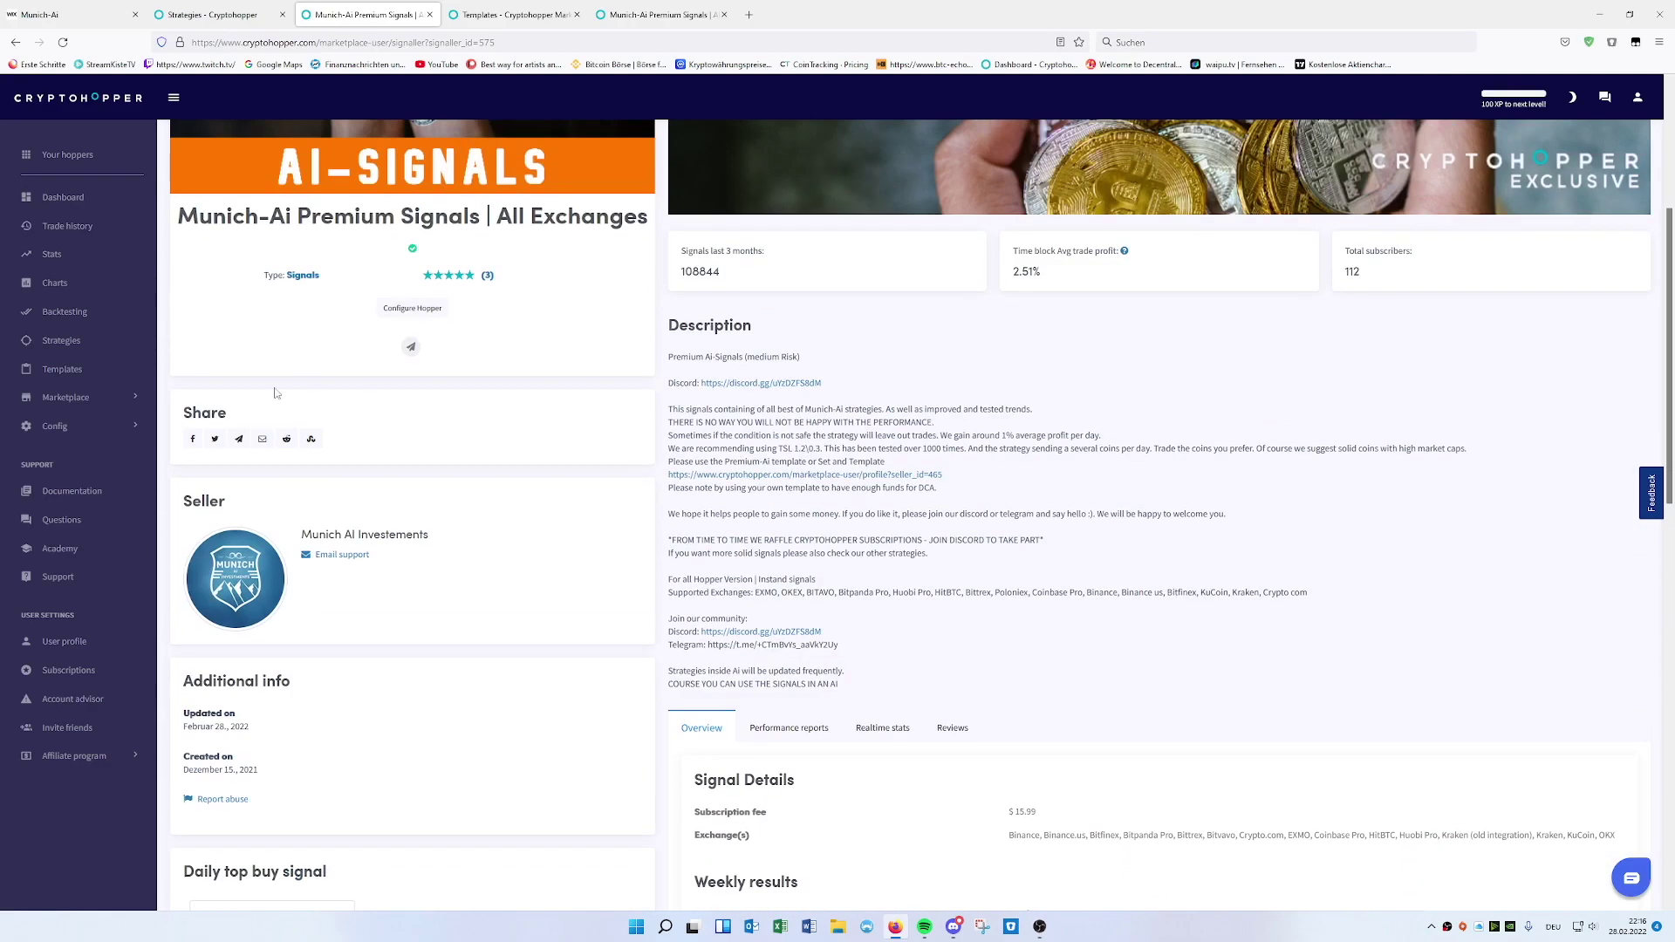
pyautogui.click(60, 400)
pyautogui.click(57, 499)
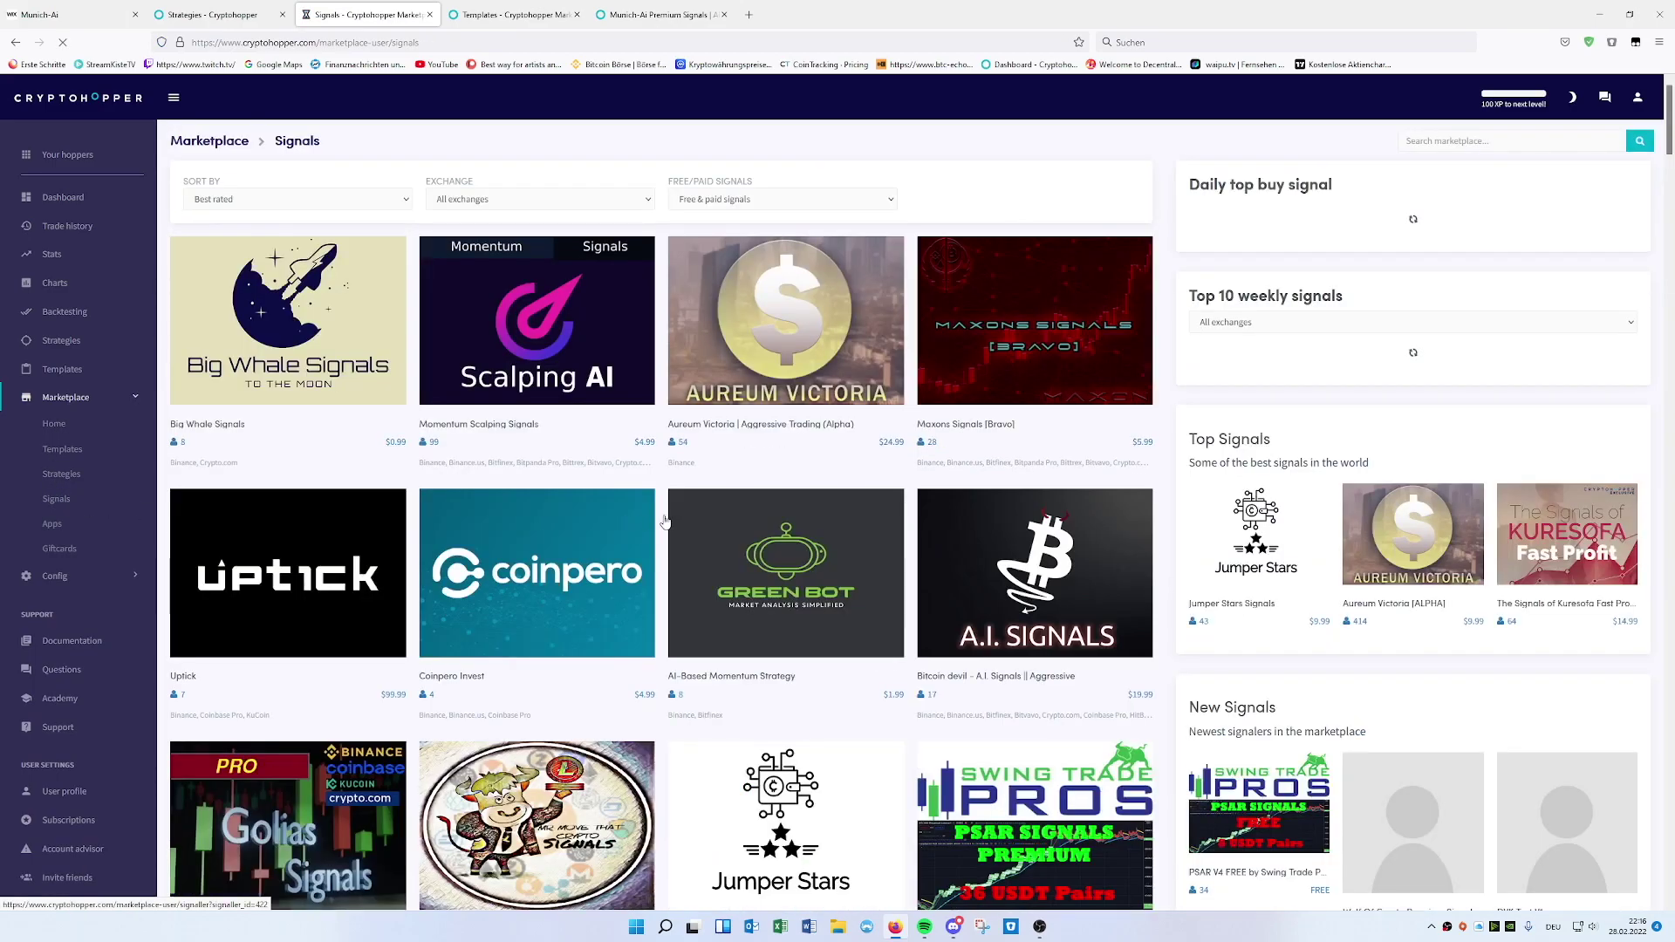
pyautogui.scroll(-4, 807, 519)
pyautogui.click(1058, 591)
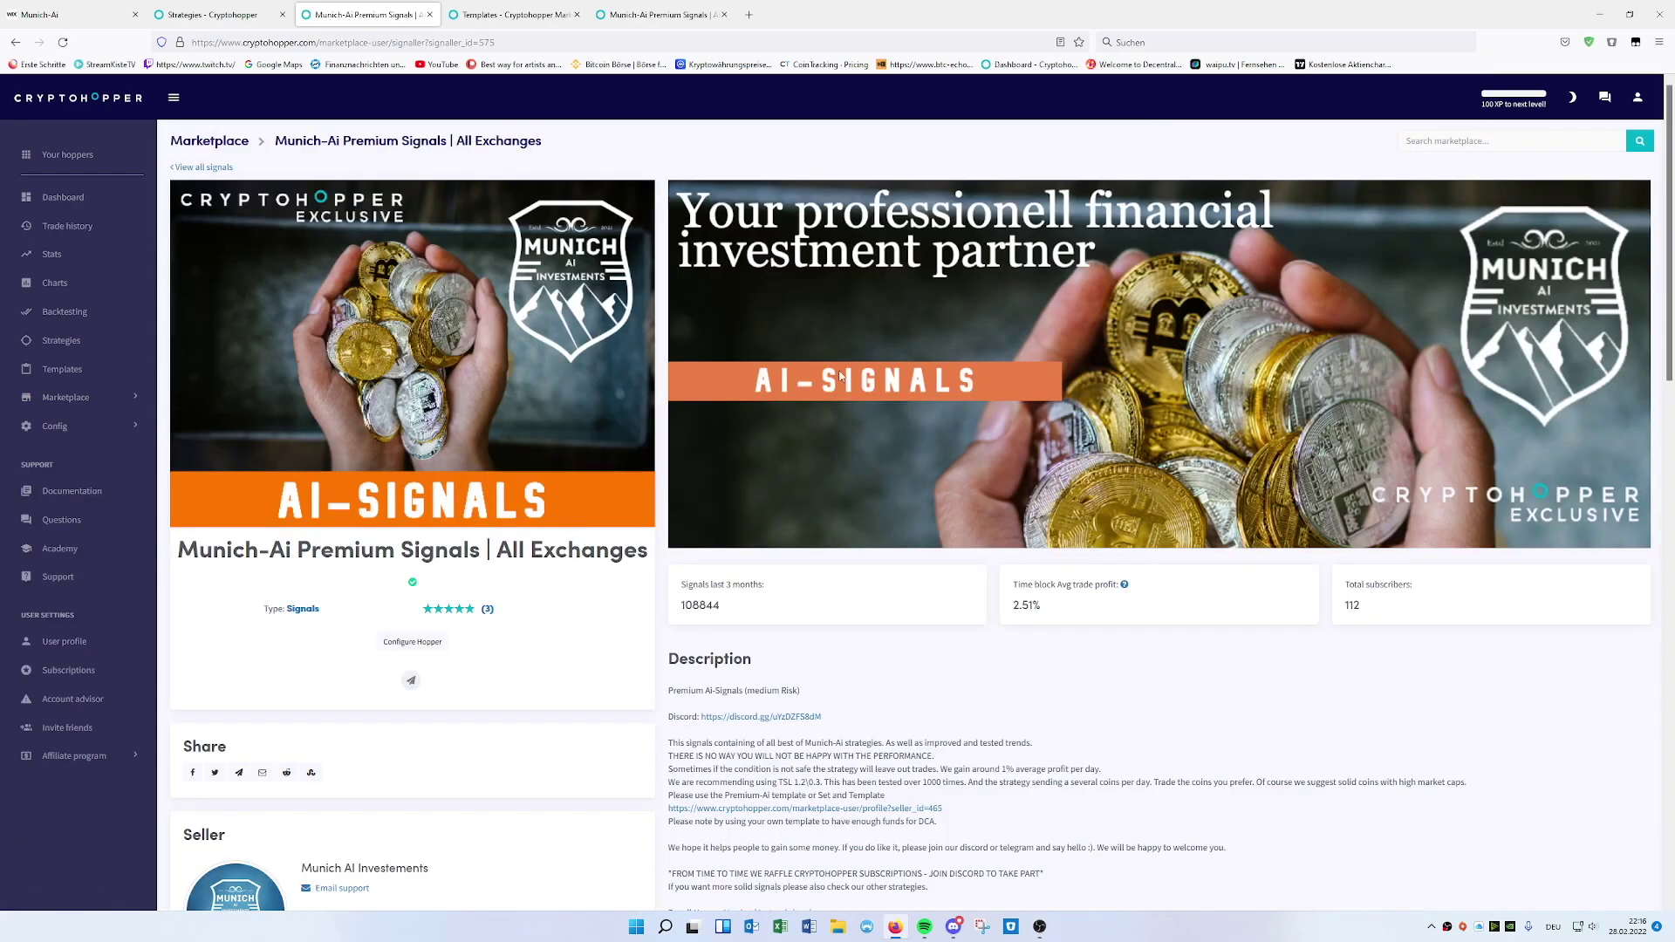
# Step: Scroll through the Munich-Ai signal results and return to the Strategies tab
pyautogui.scroll(-10, 1073, 641)
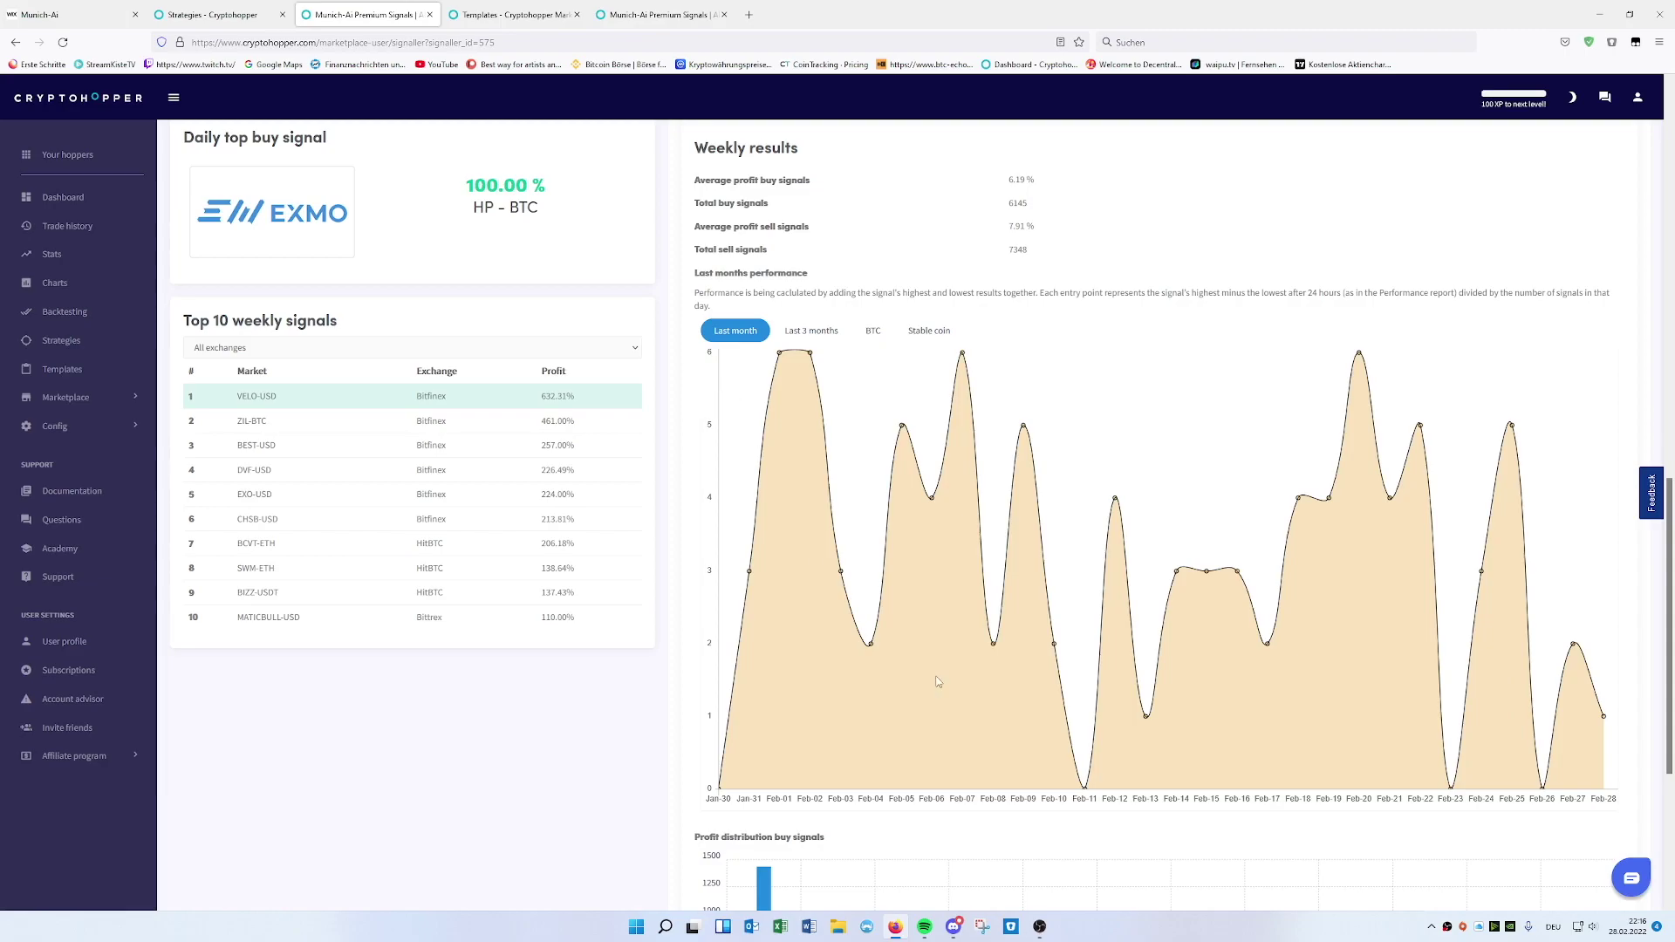
pyautogui.scroll(-4, 736, 572)
pyautogui.scroll(5, 716, 565)
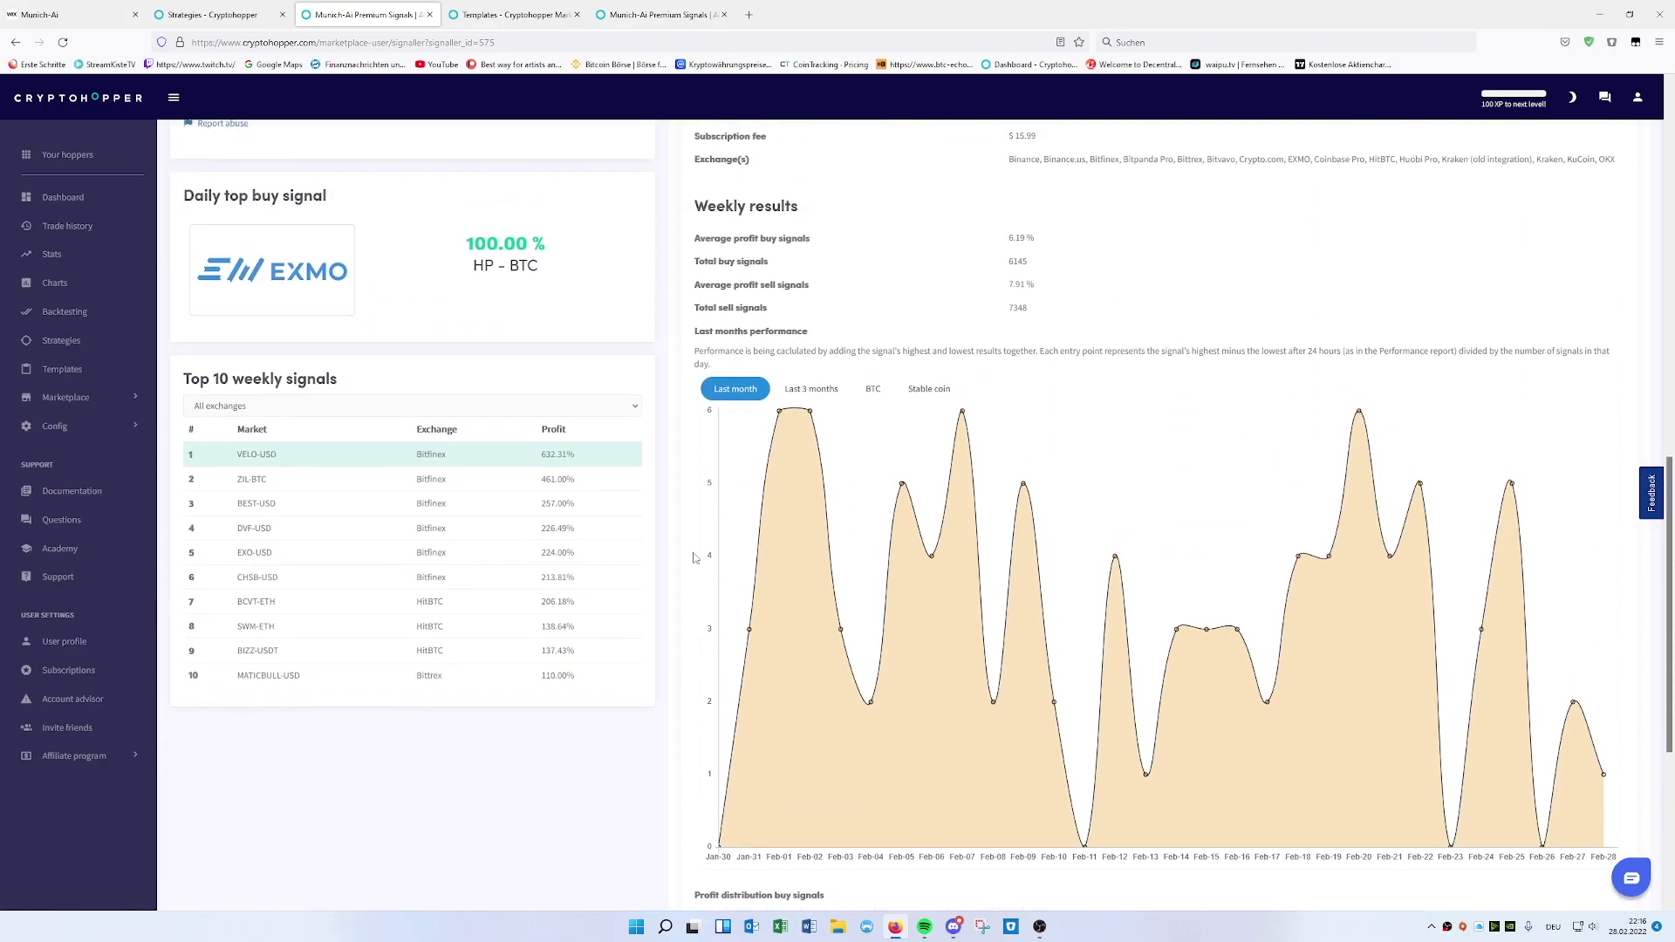
pyautogui.scroll(4, 695, 558)
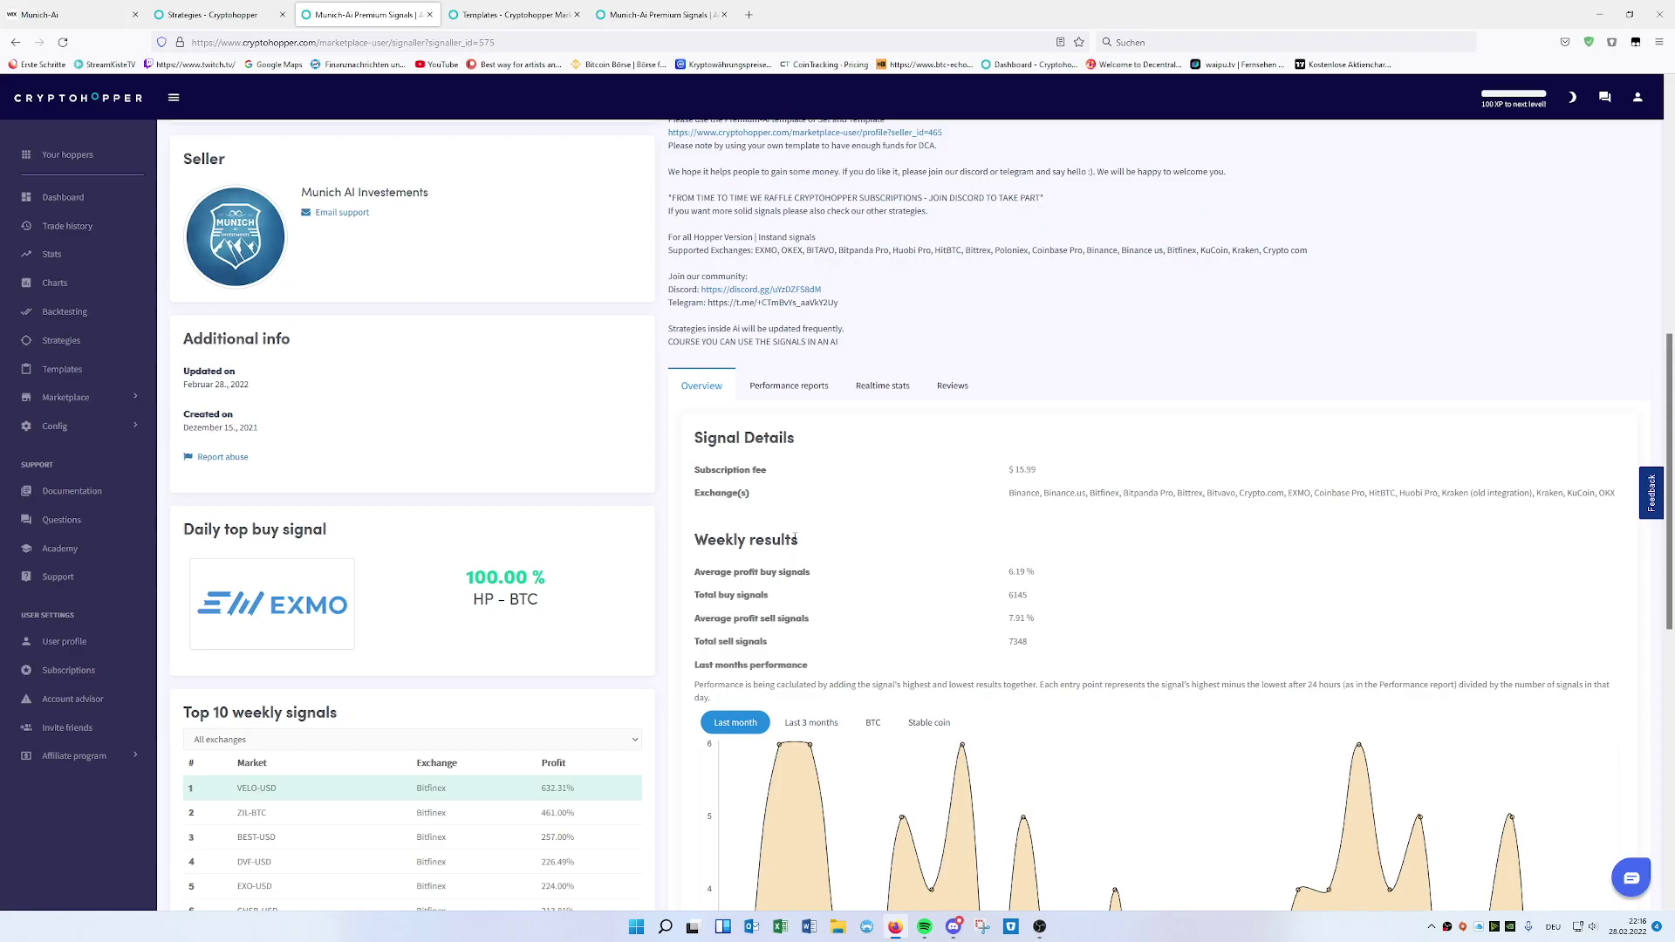
pyautogui.scroll(4, 668, 513)
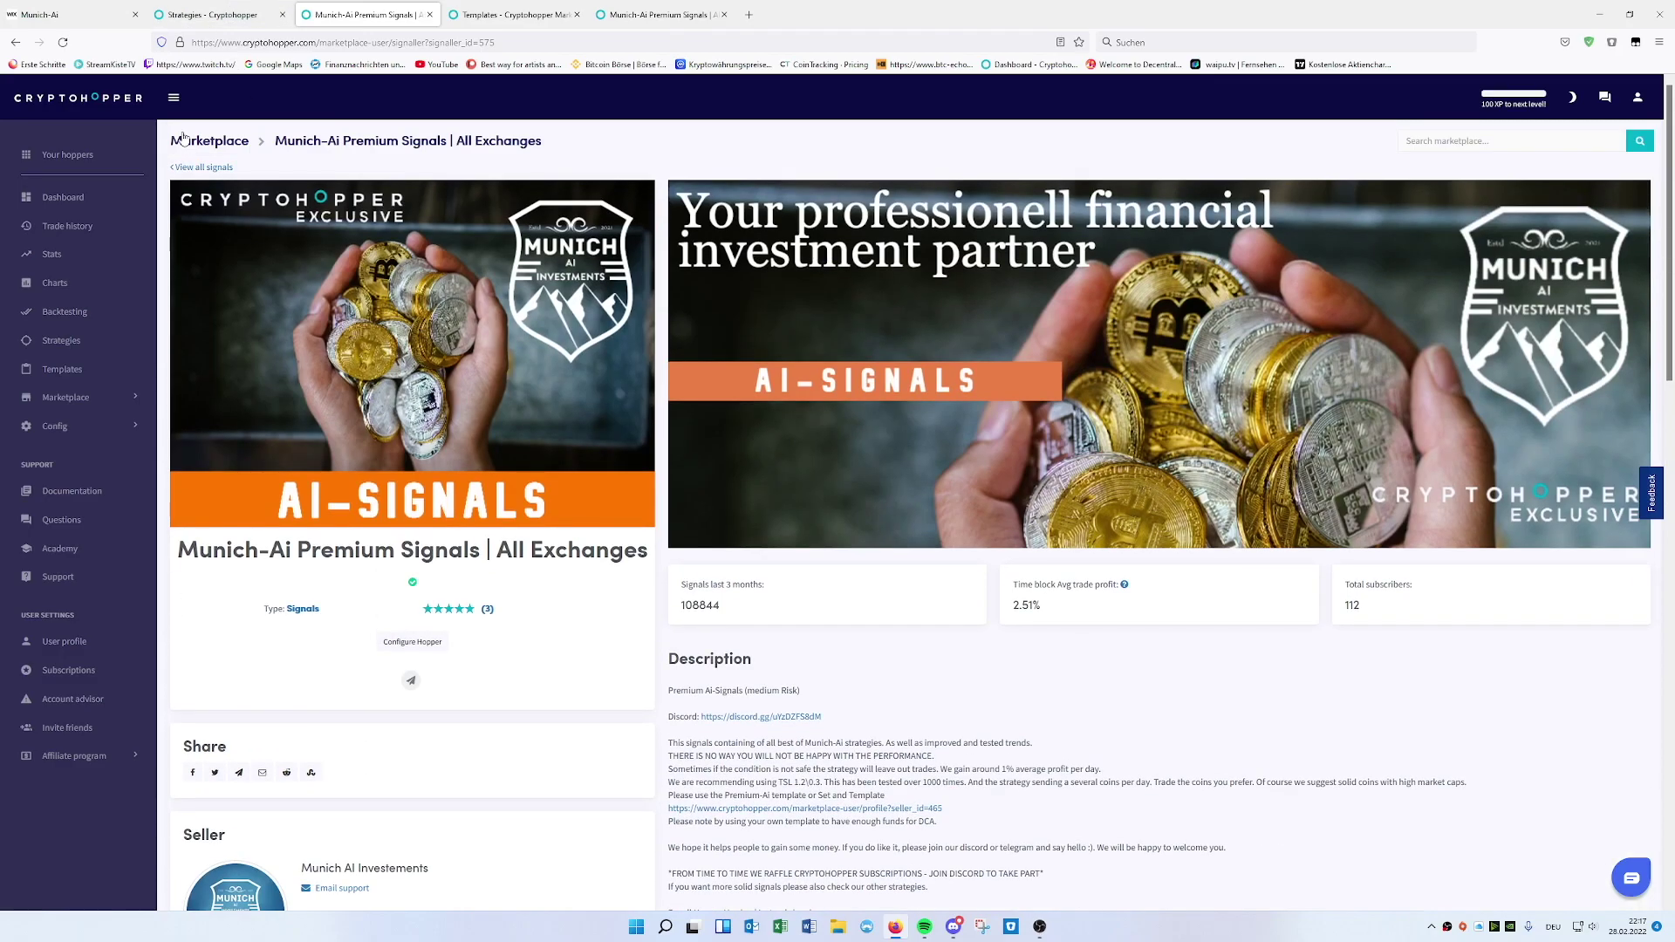
pyautogui.click(200, 18)
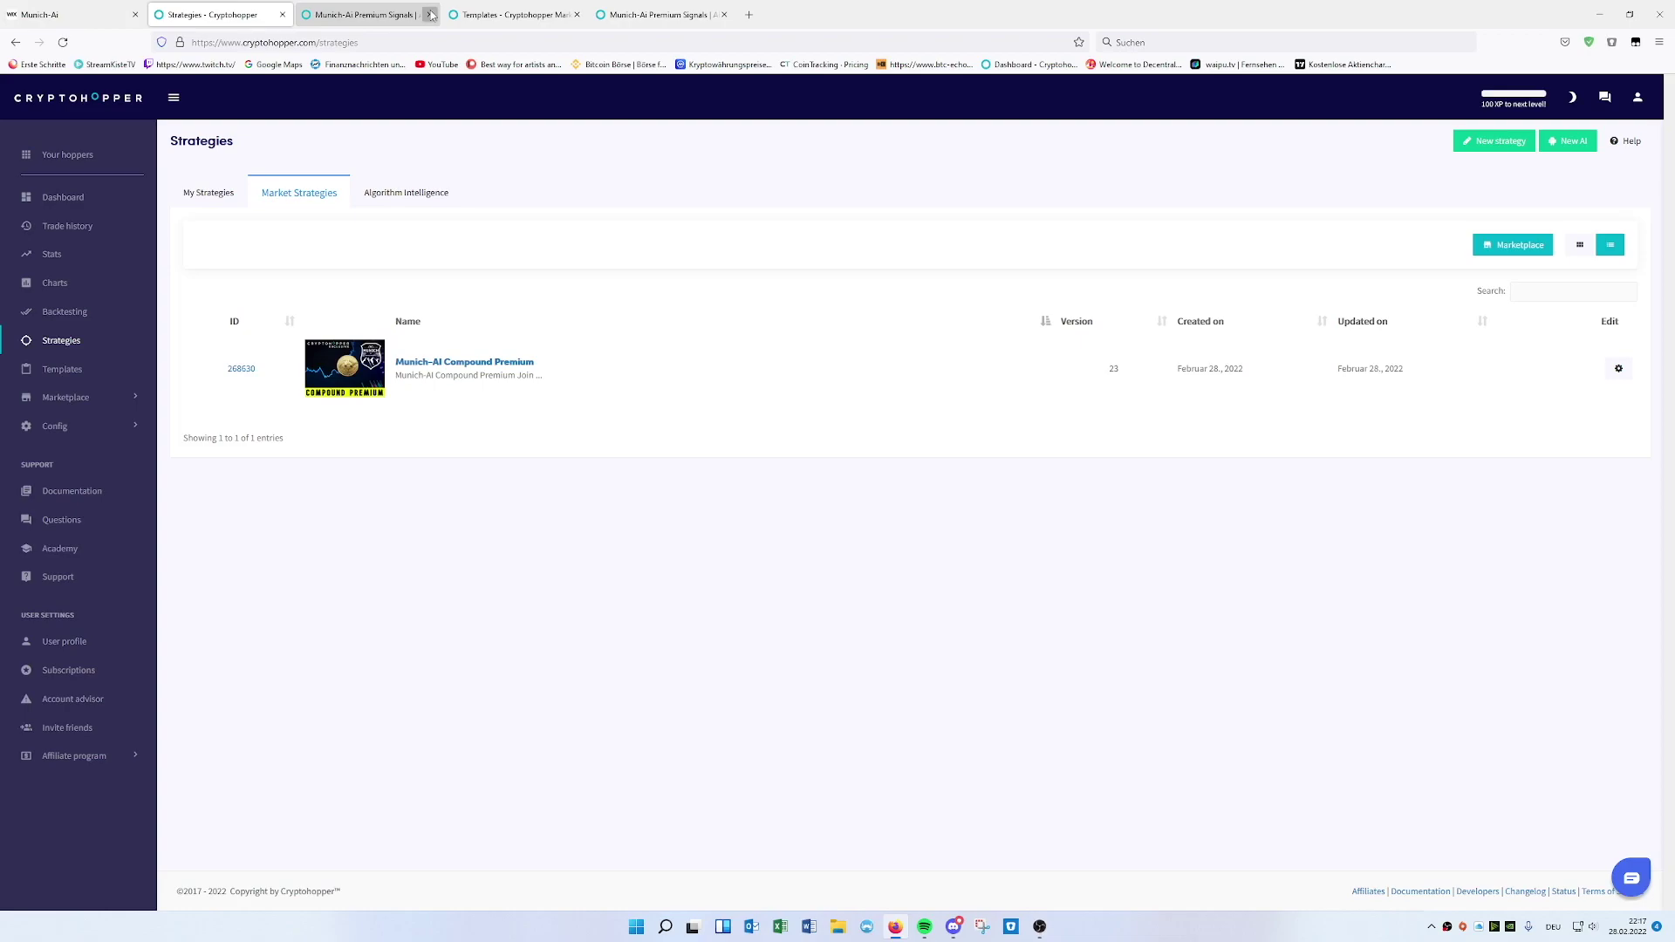
# Step: Close the signal tab and open the Munich-Ai Set and forget template under Marketplace > Templates' New templates
pyautogui.click(430, 14)
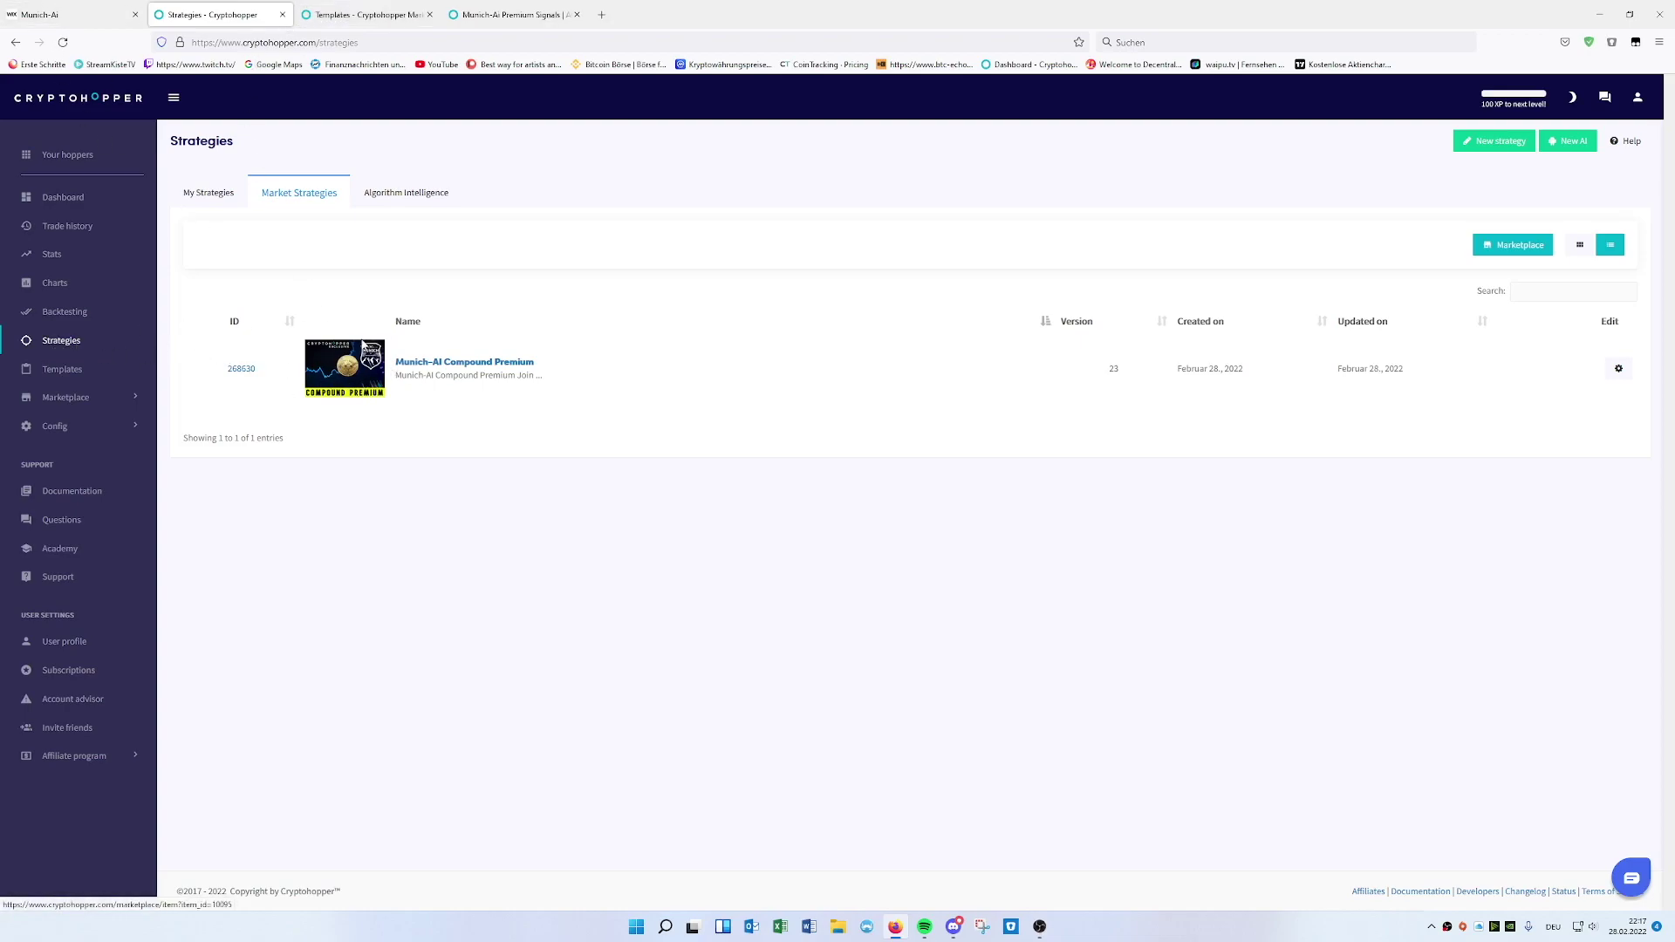
pyautogui.click(77, 400)
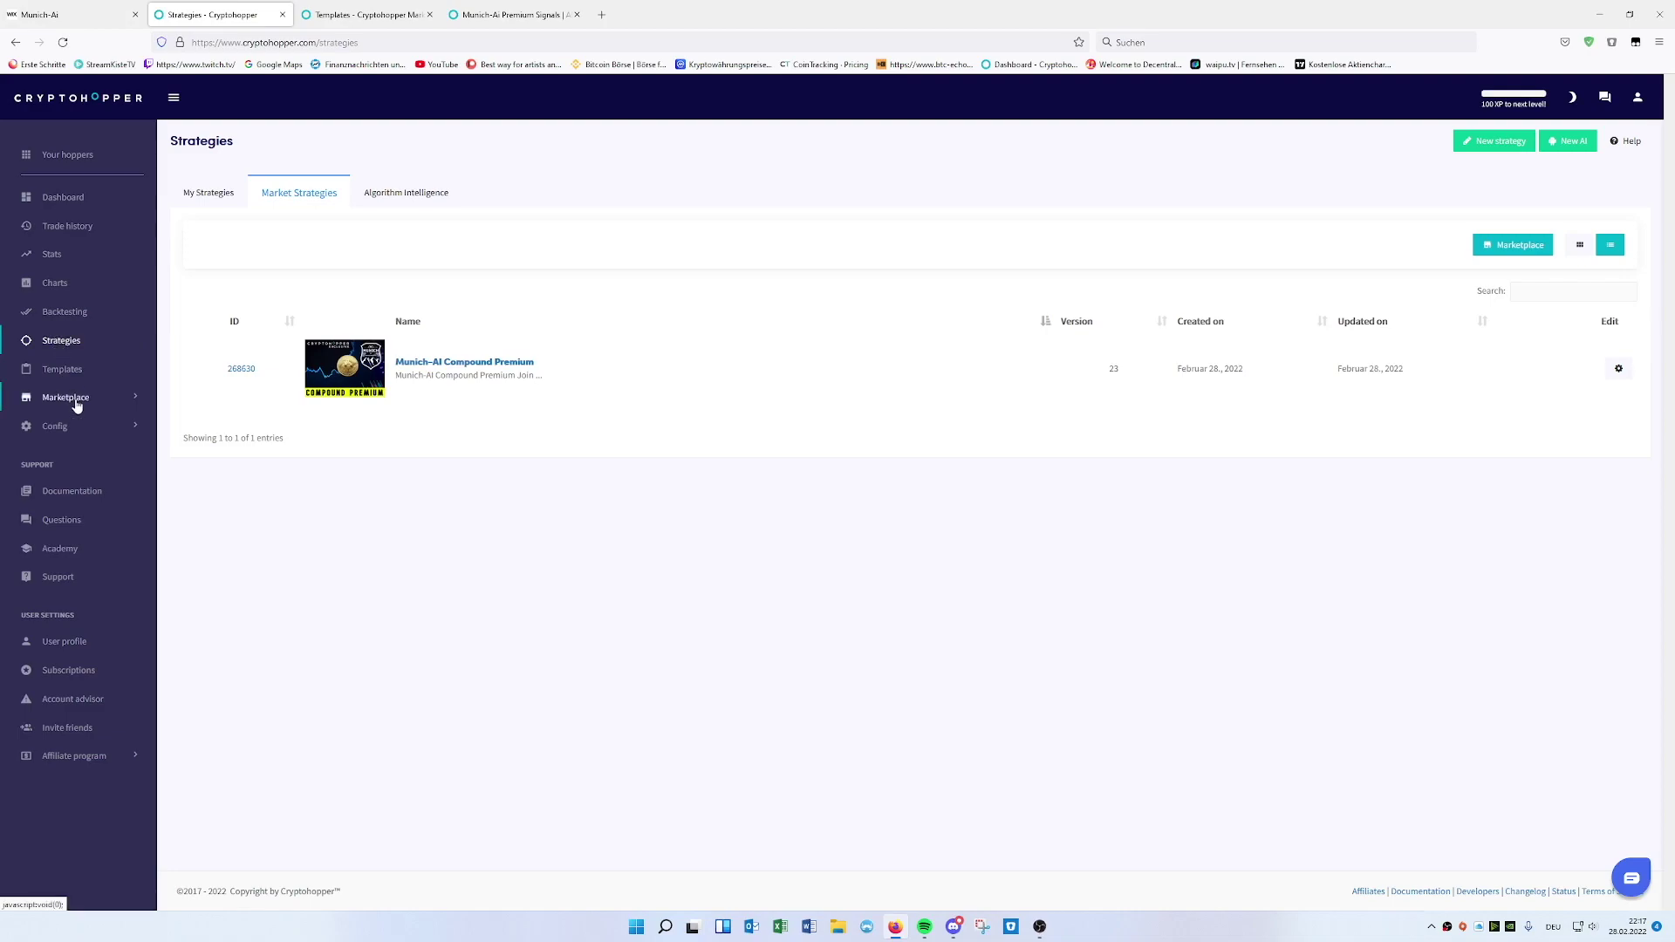
pyautogui.click(65, 450)
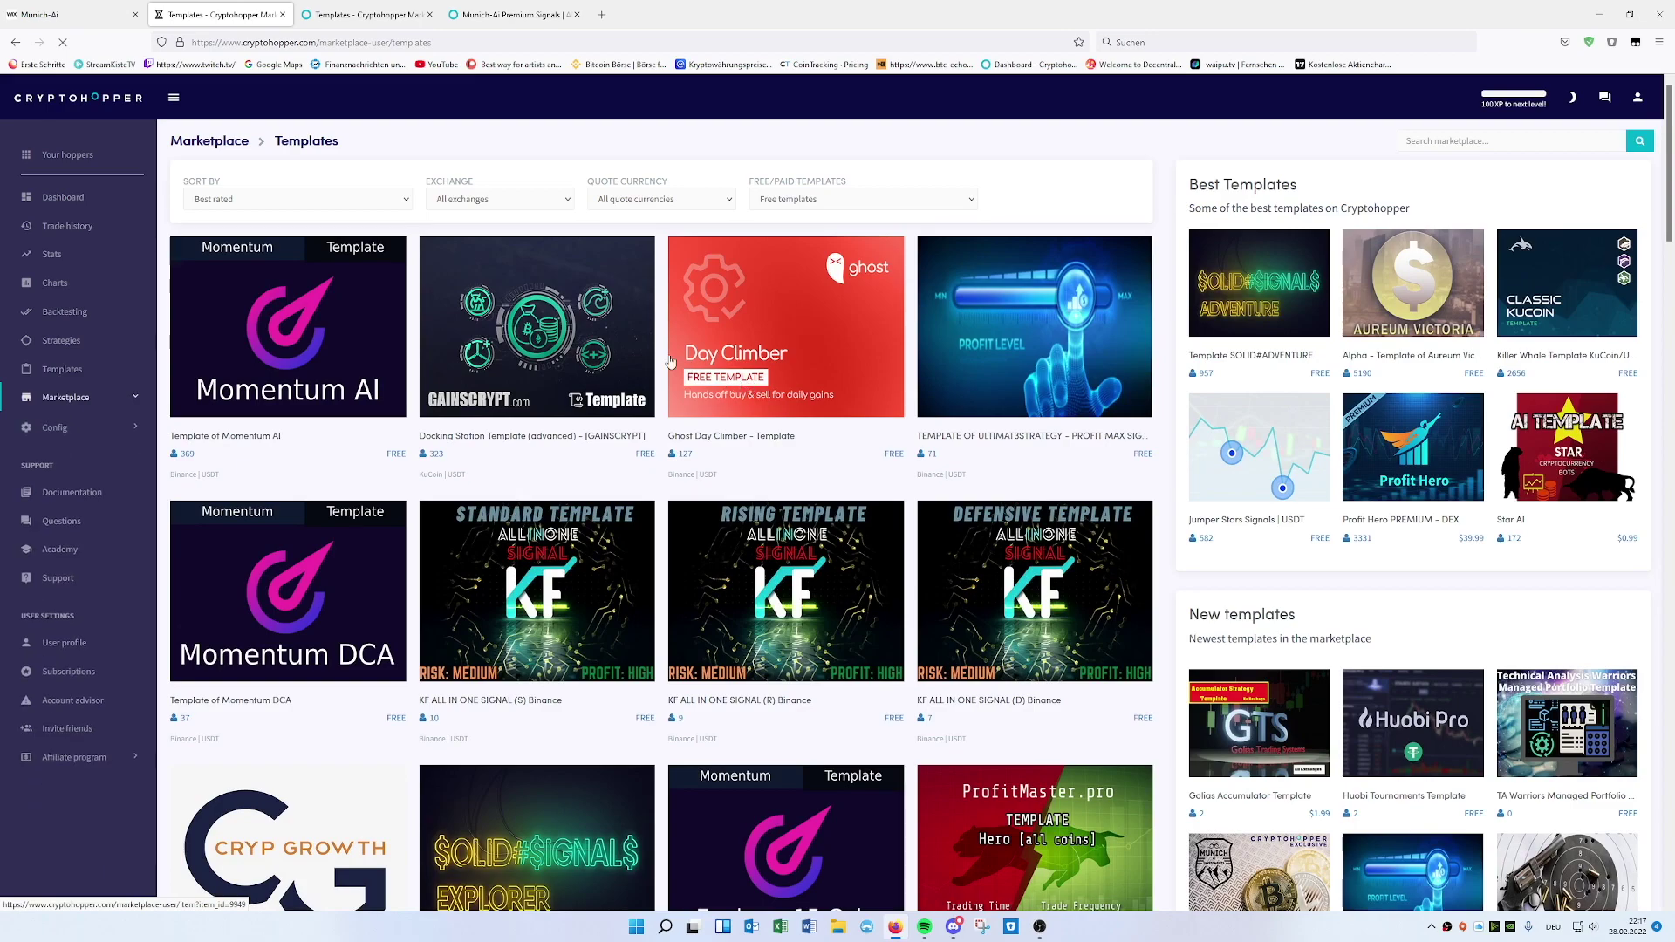
pyautogui.scroll(-1, 1245, 328)
pyautogui.scroll(-4, 1245, 328)
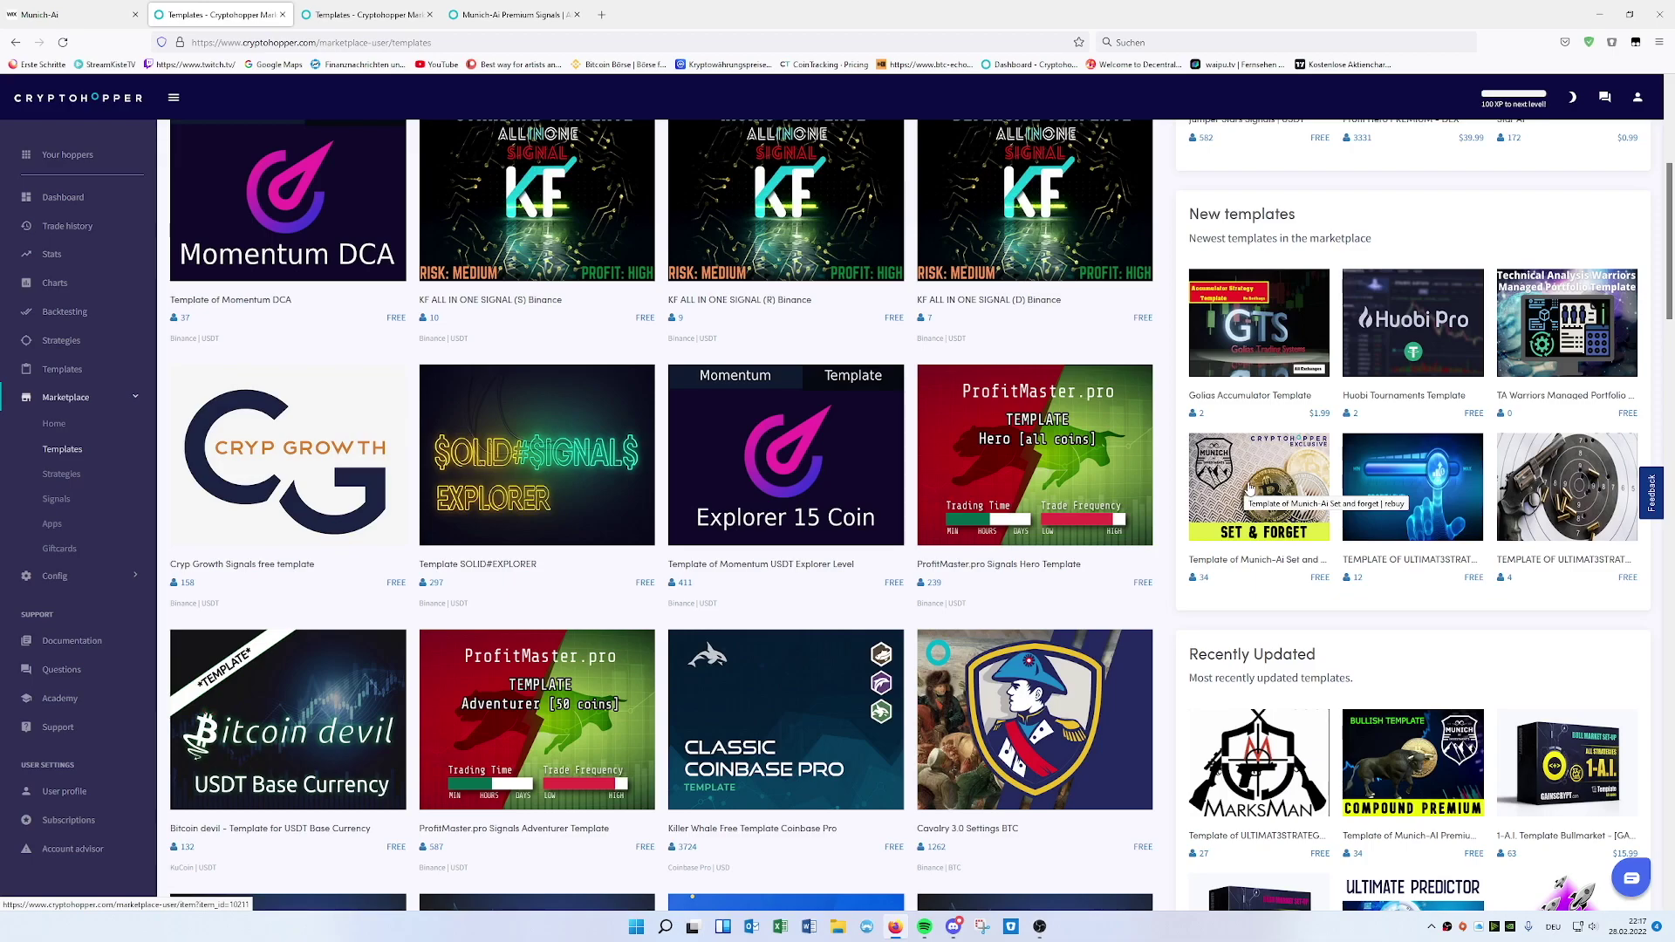
pyautogui.scroll(5, 1250, 486)
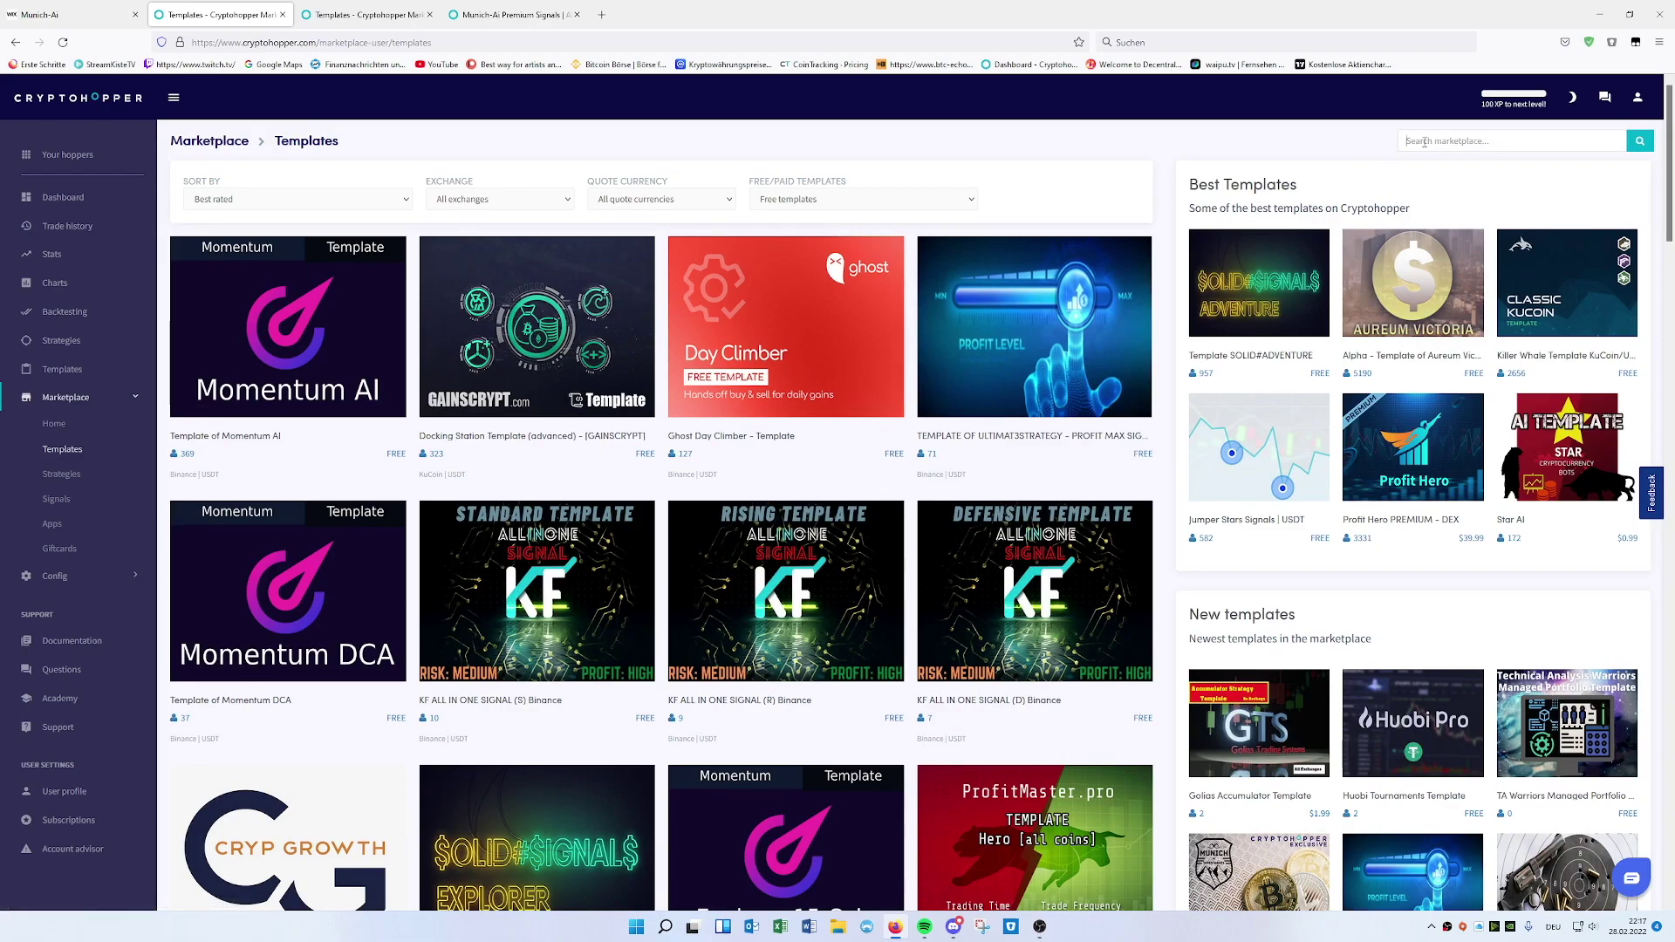
pyautogui.scroll(-3, 1288, 264)
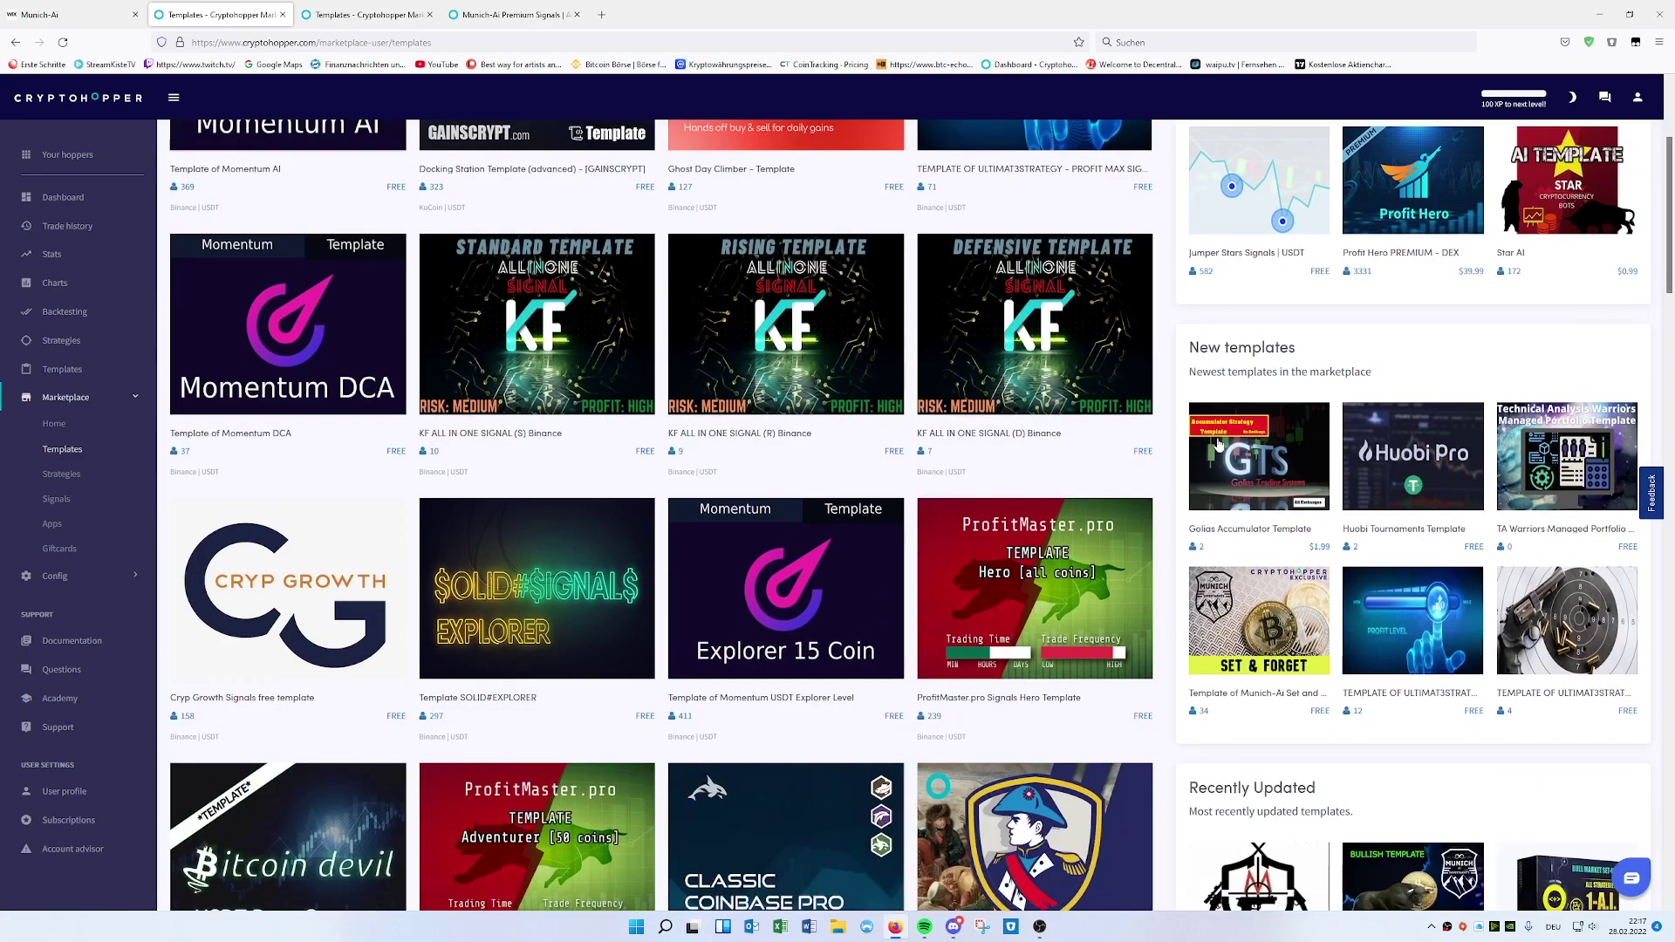
pyautogui.click(1239, 602)
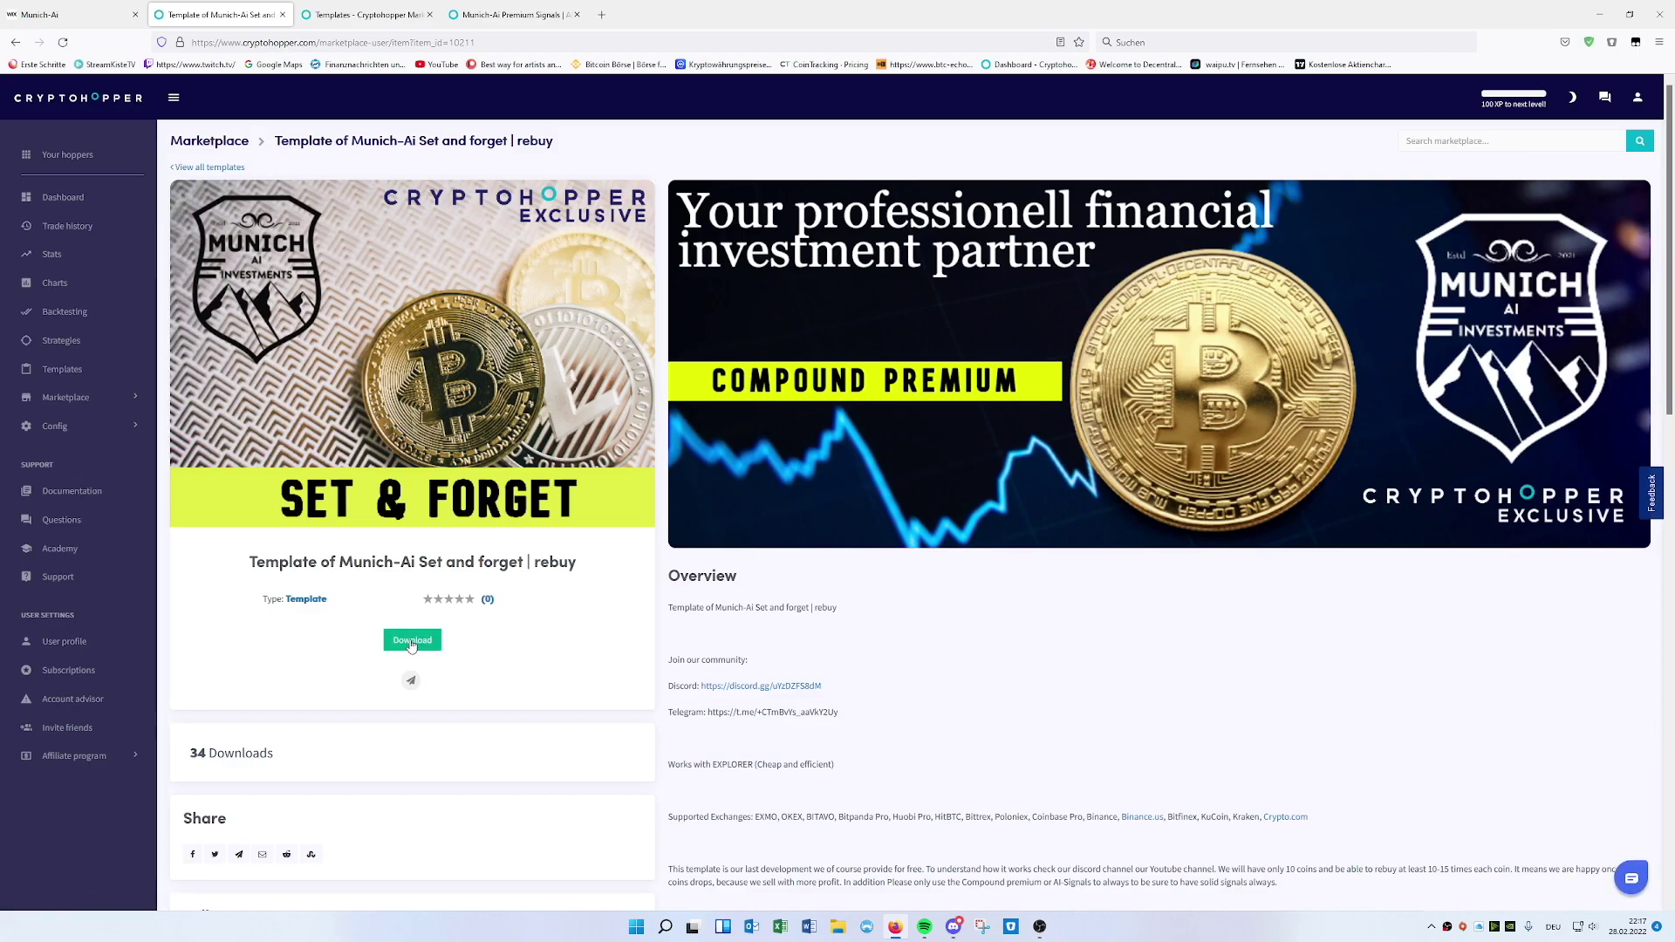
# Step: Download the Set and forget | rebuy template and switch its Auto update toggle on
pyautogui.click(412, 642)
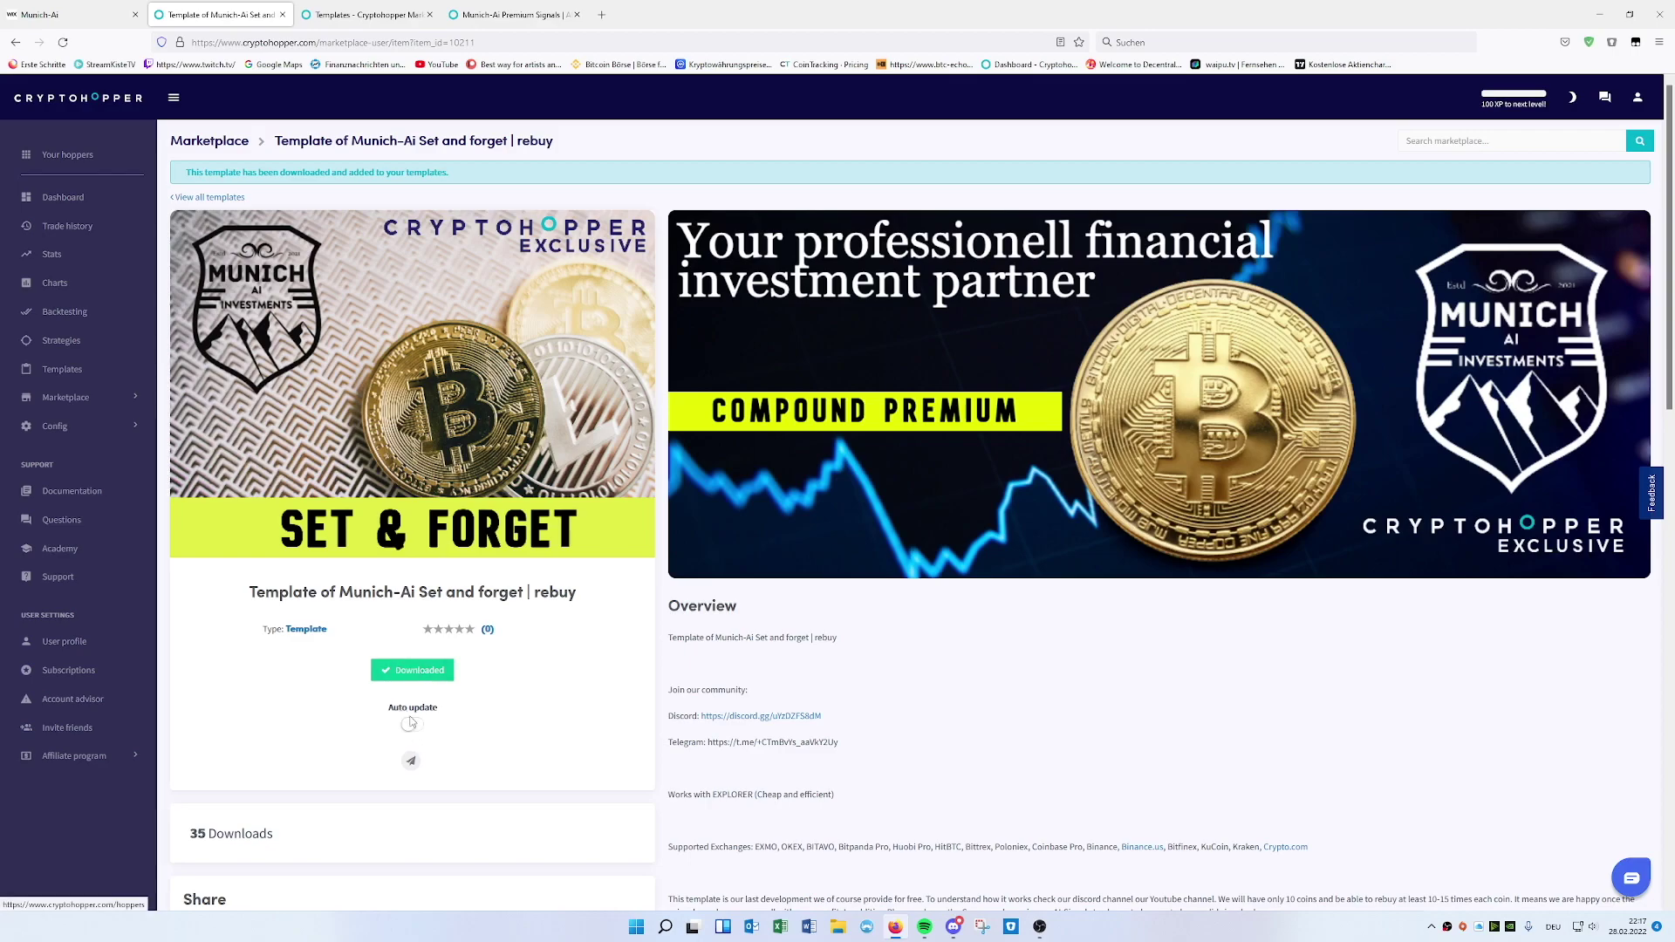
pyautogui.click(413, 728)
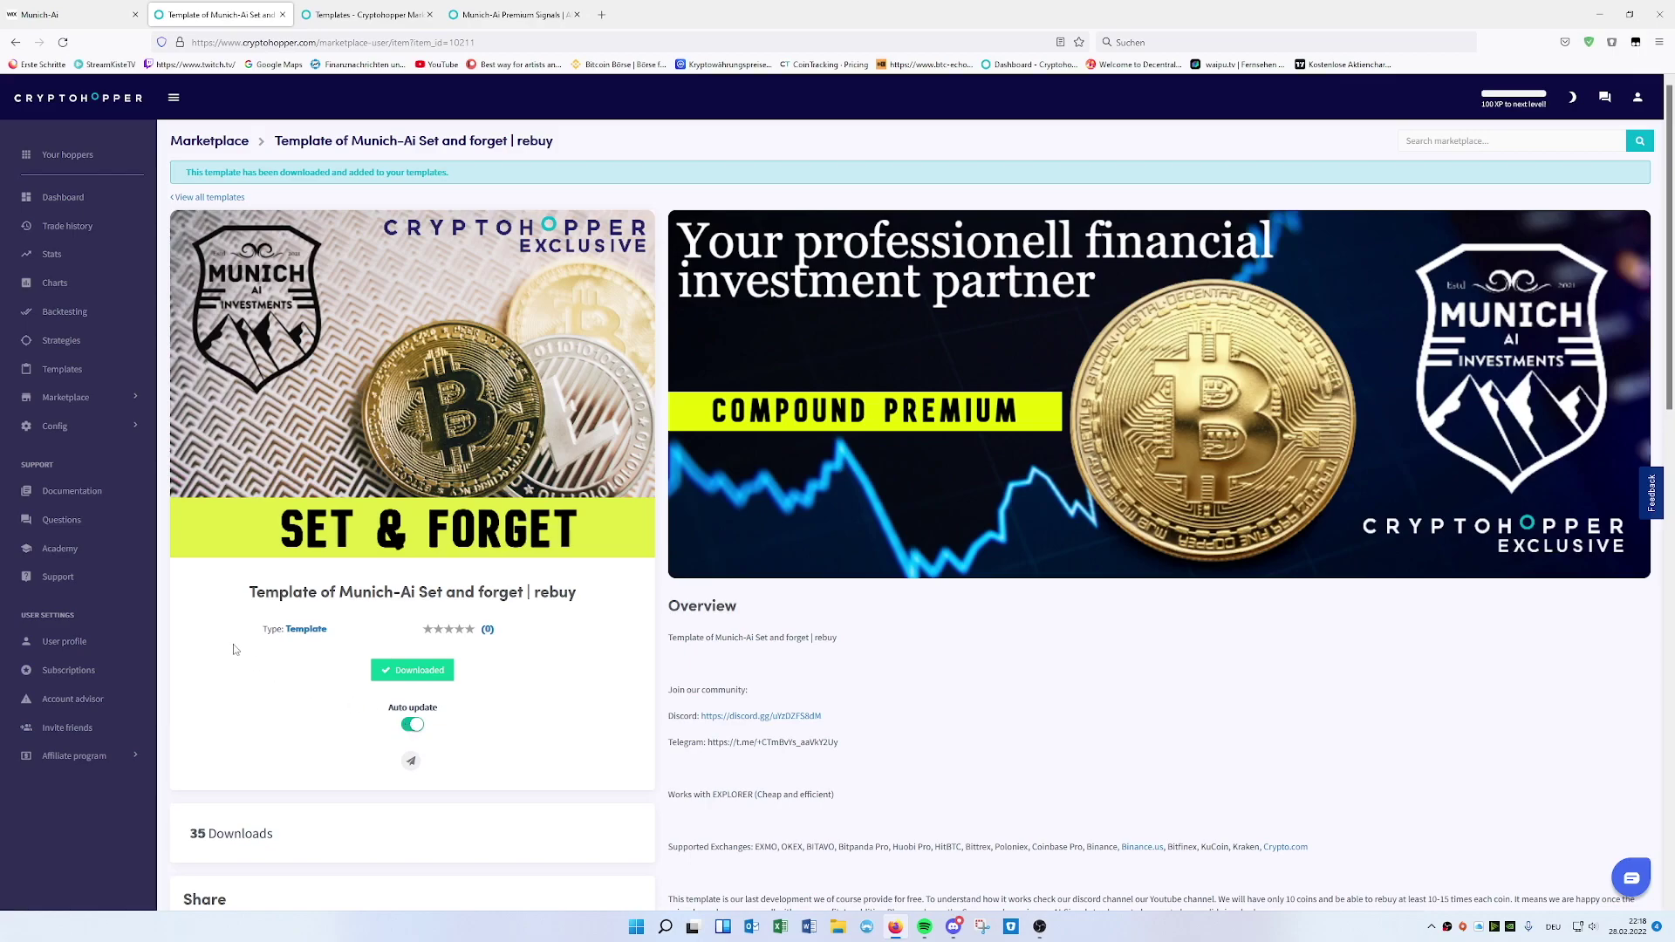
pyautogui.scroll(-6, 233, 649)
pyautogui.scroll(6, 232, 650)
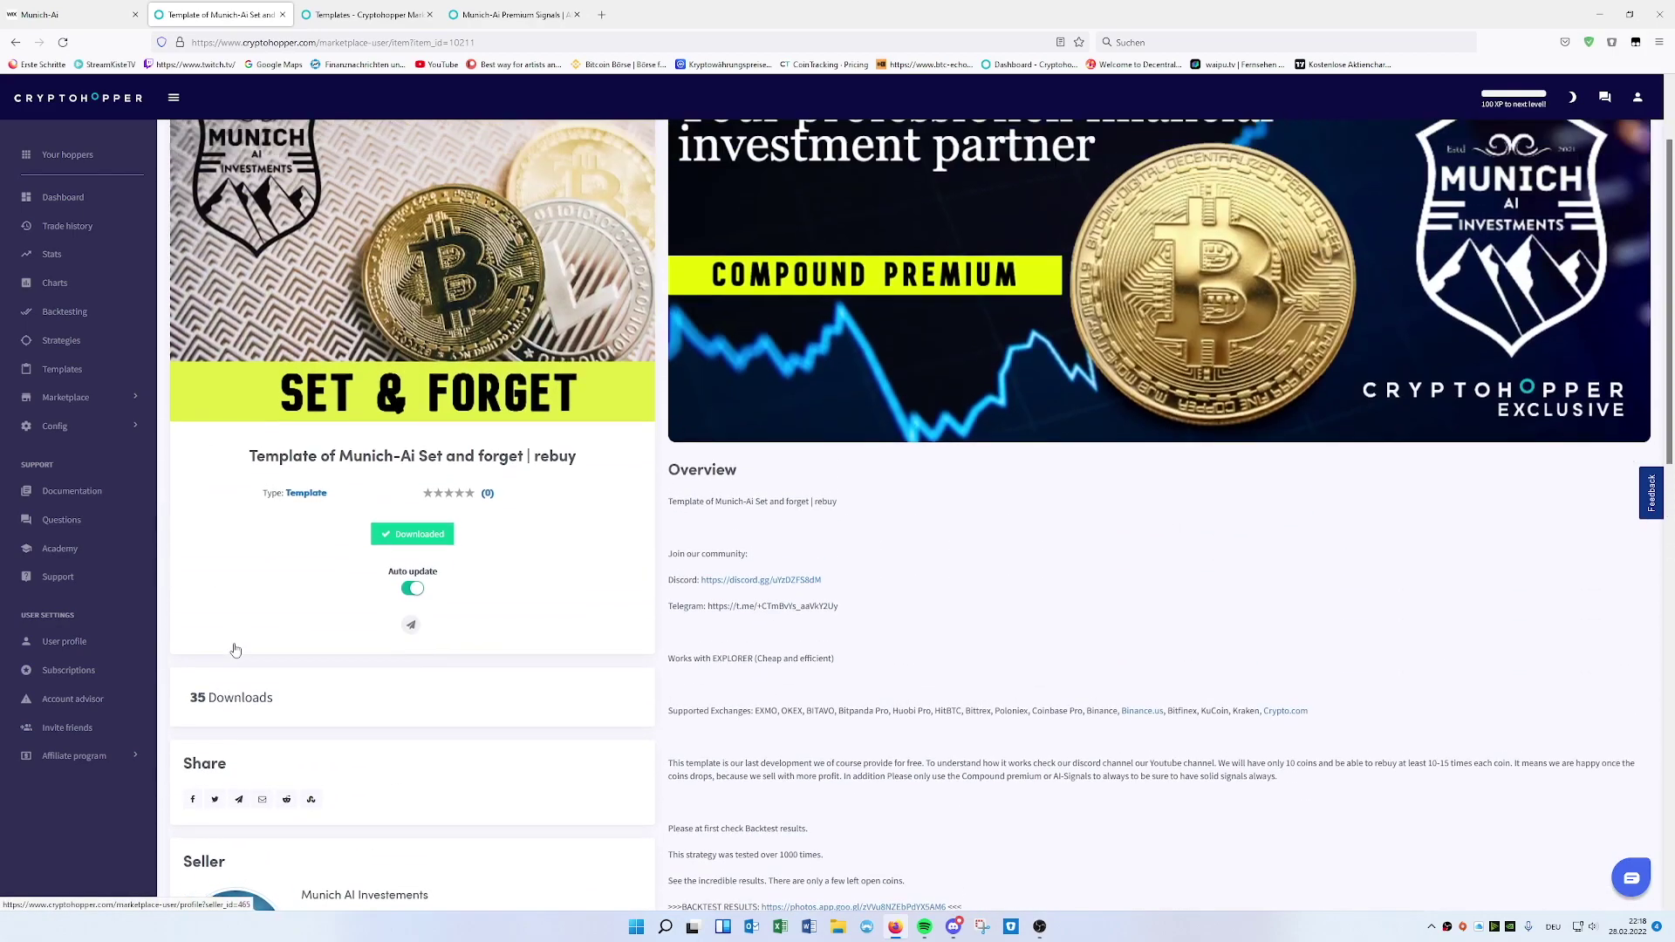
# Step: In My templates' Market templates tab, choose Load template for the Set and forget | rebuy row
pyautogui.click(71, 371)
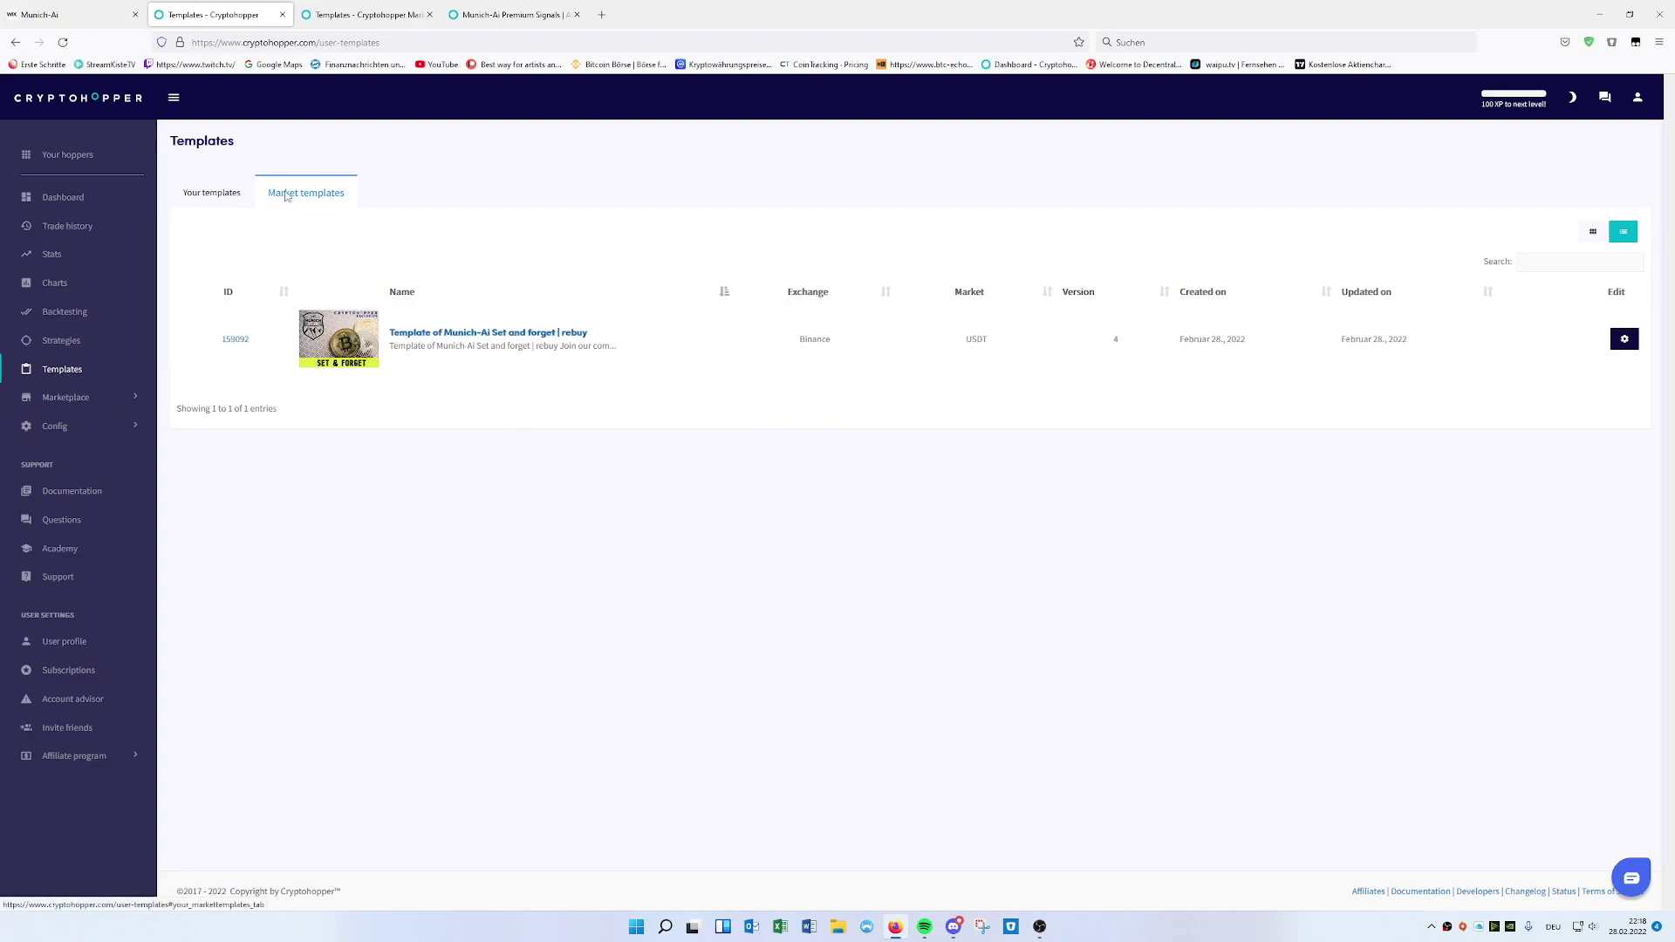
pyautogui.click(201, 197)
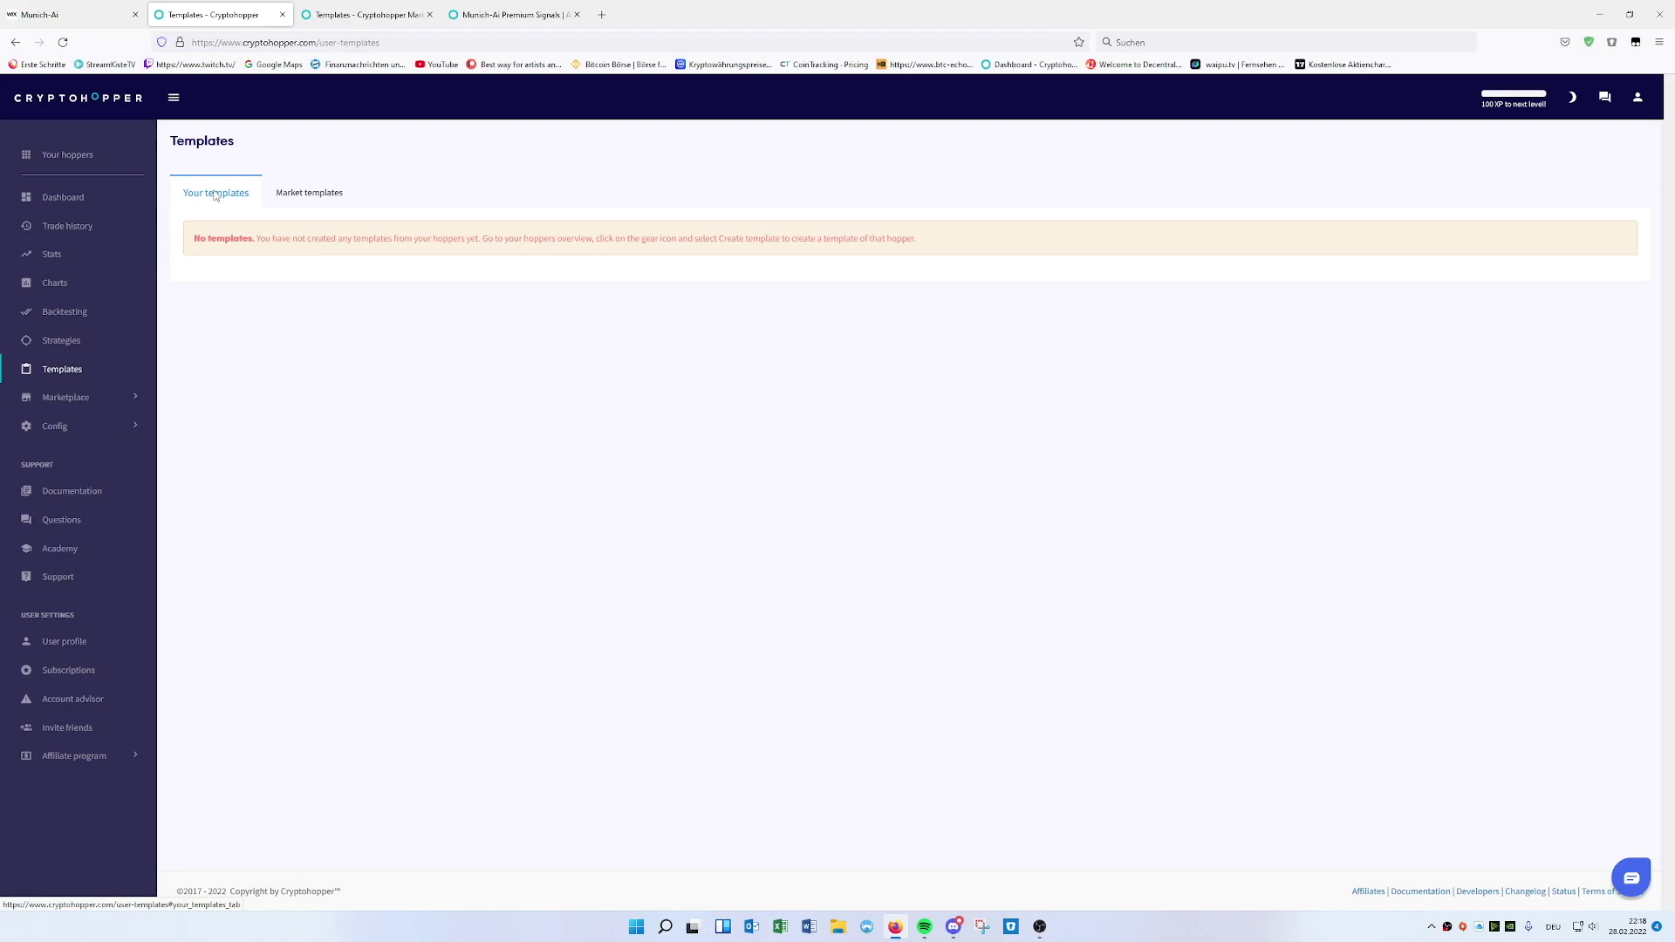
pyautogui.click(311, 196)
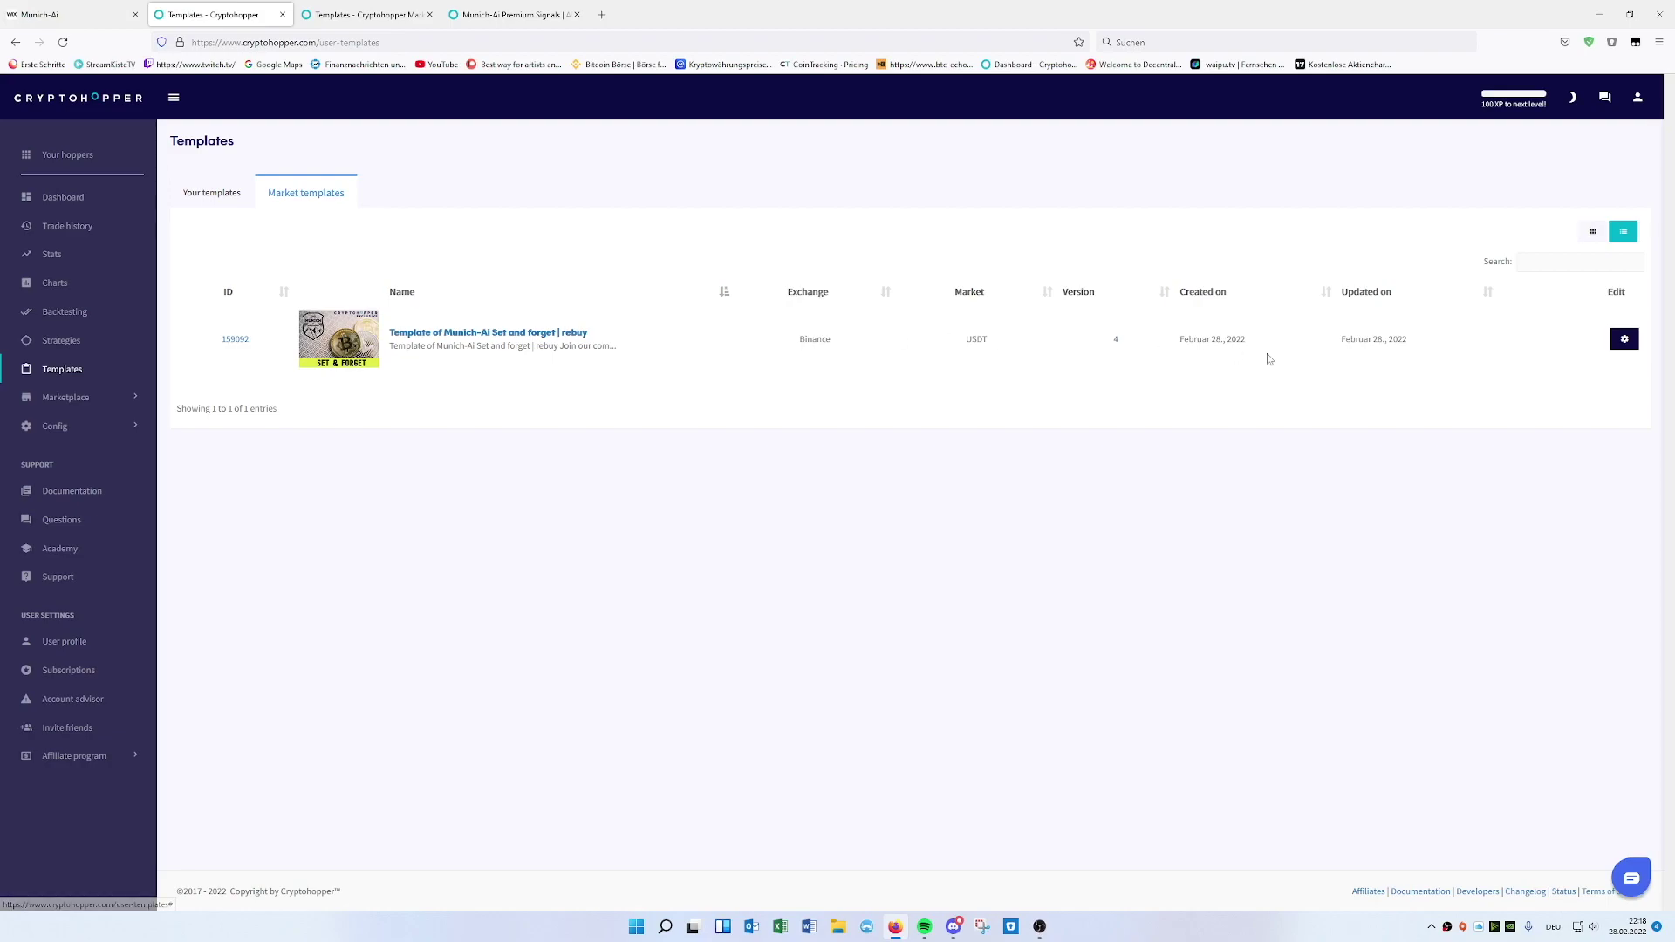
pyautogui.click(1623, 342)
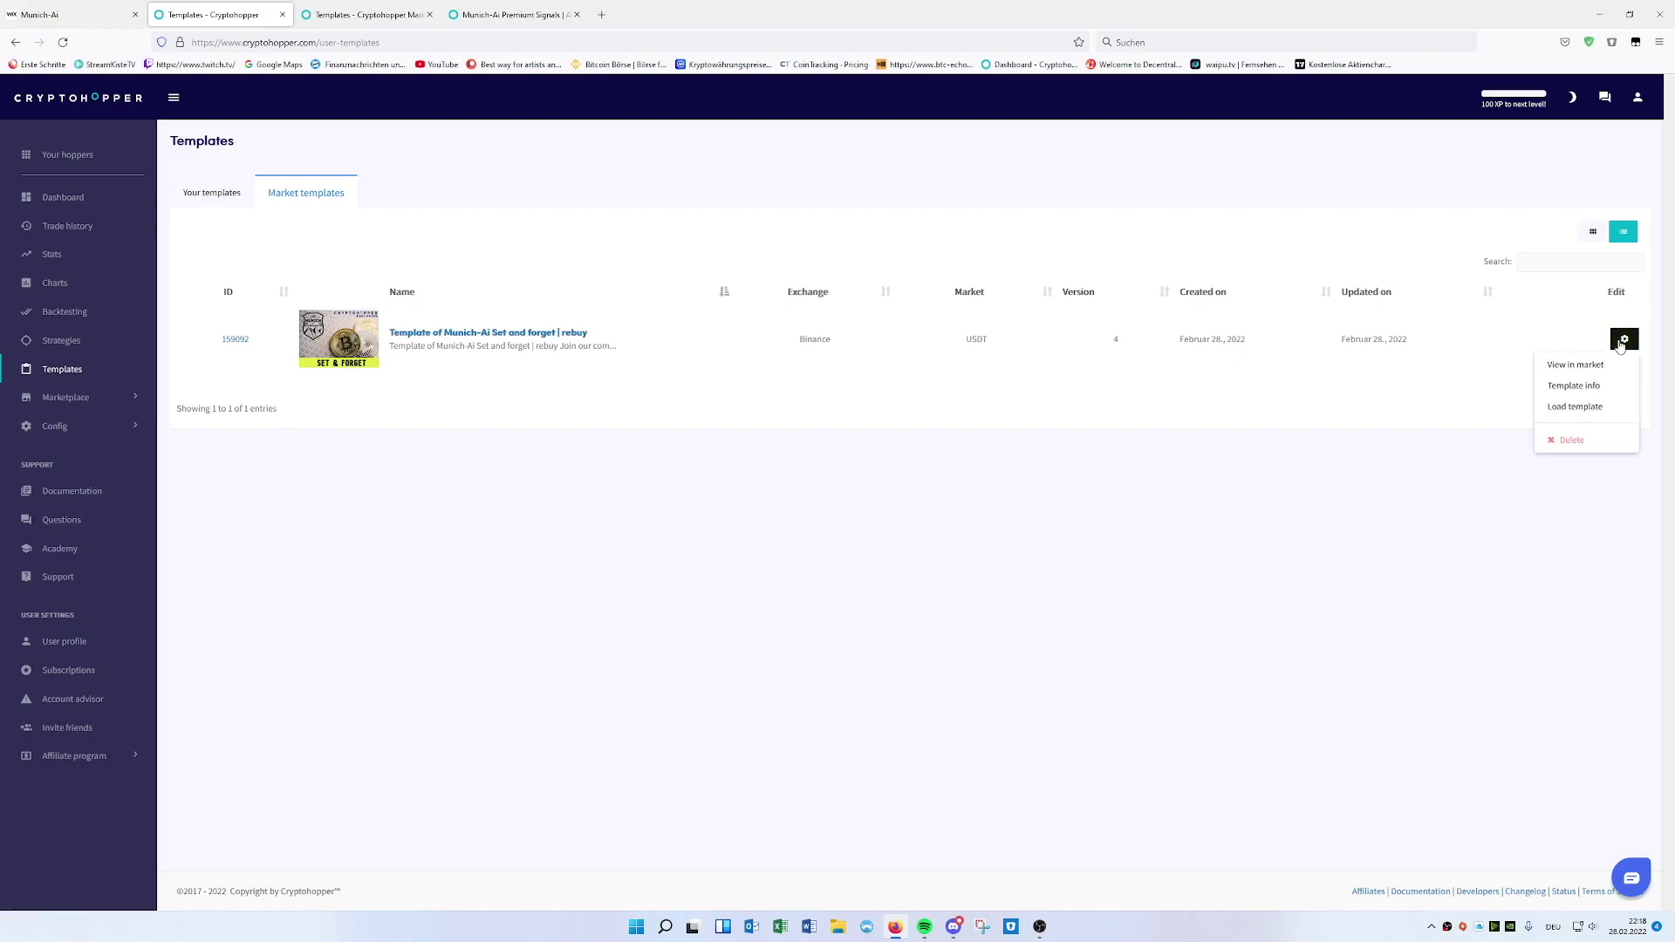
pyautogui.click(1581, 406)
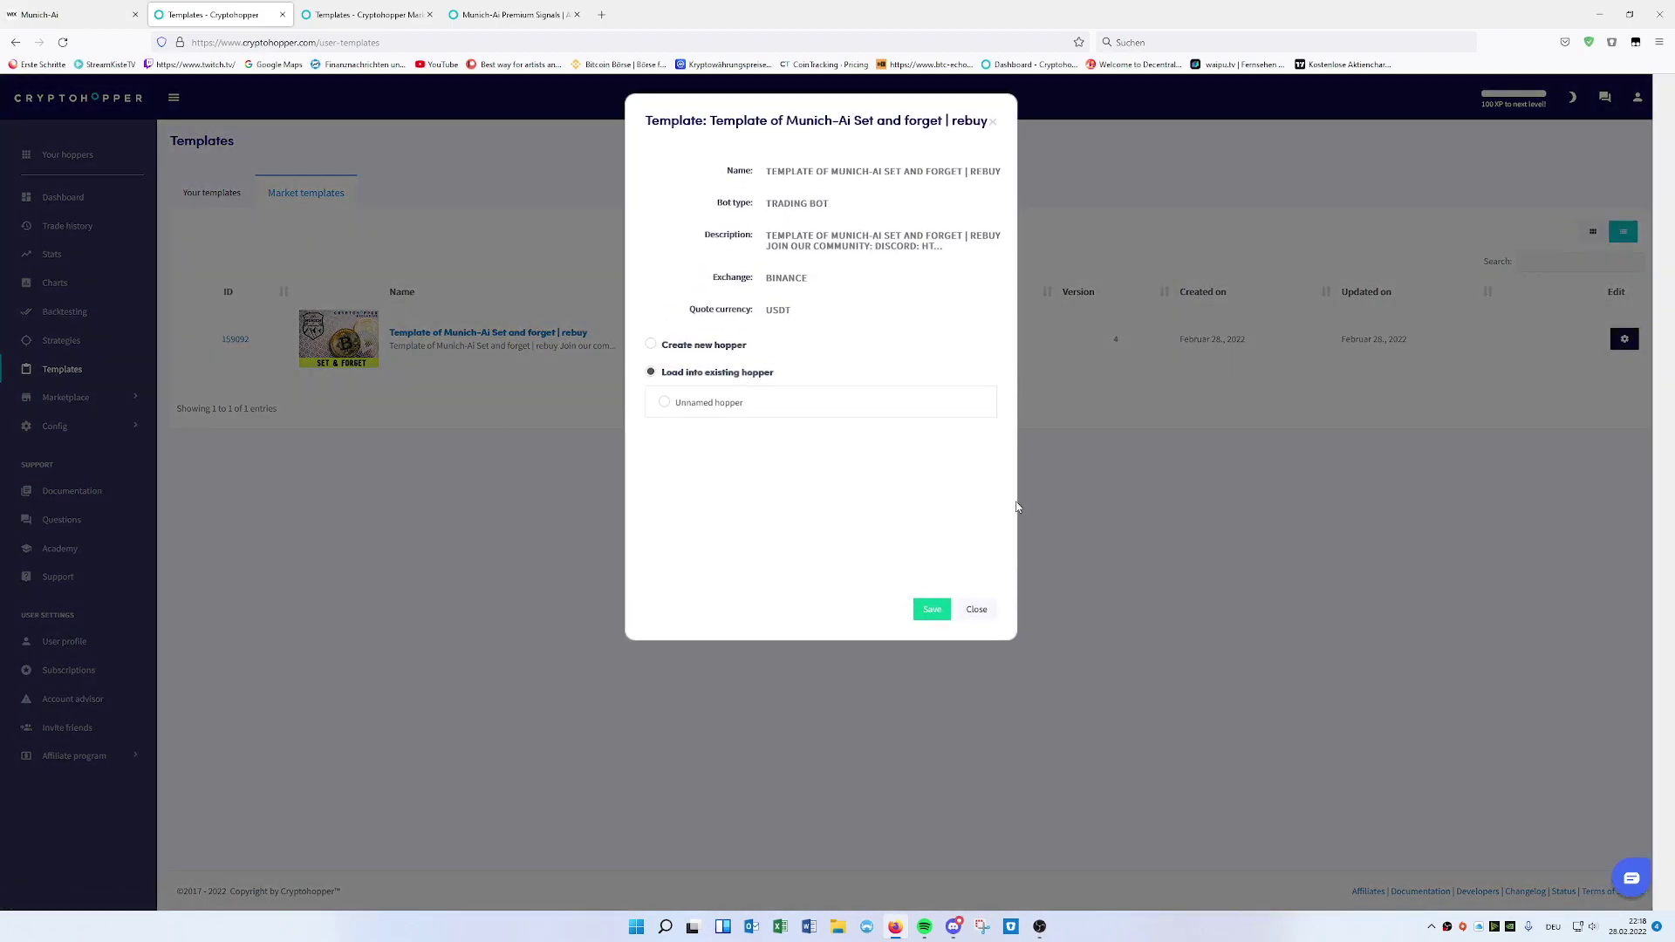
# Step: Create a new hopper on Binance with paper trading switched on and save it
pyautogui.click(651, 347)
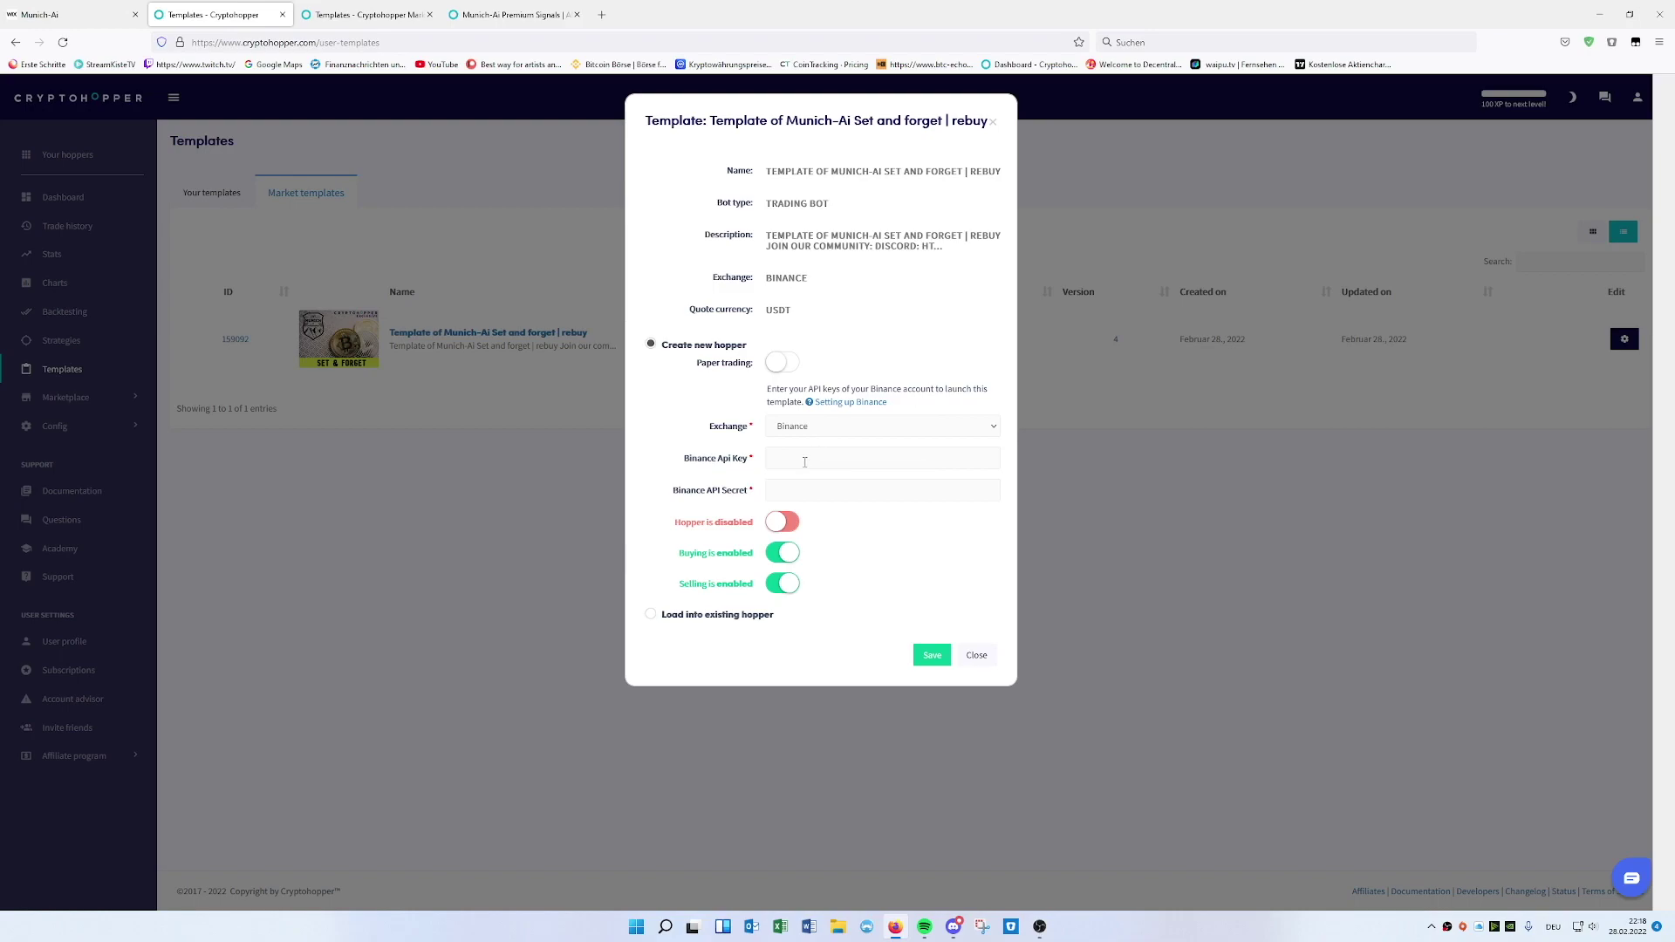
pyautogui.click(787, 428)
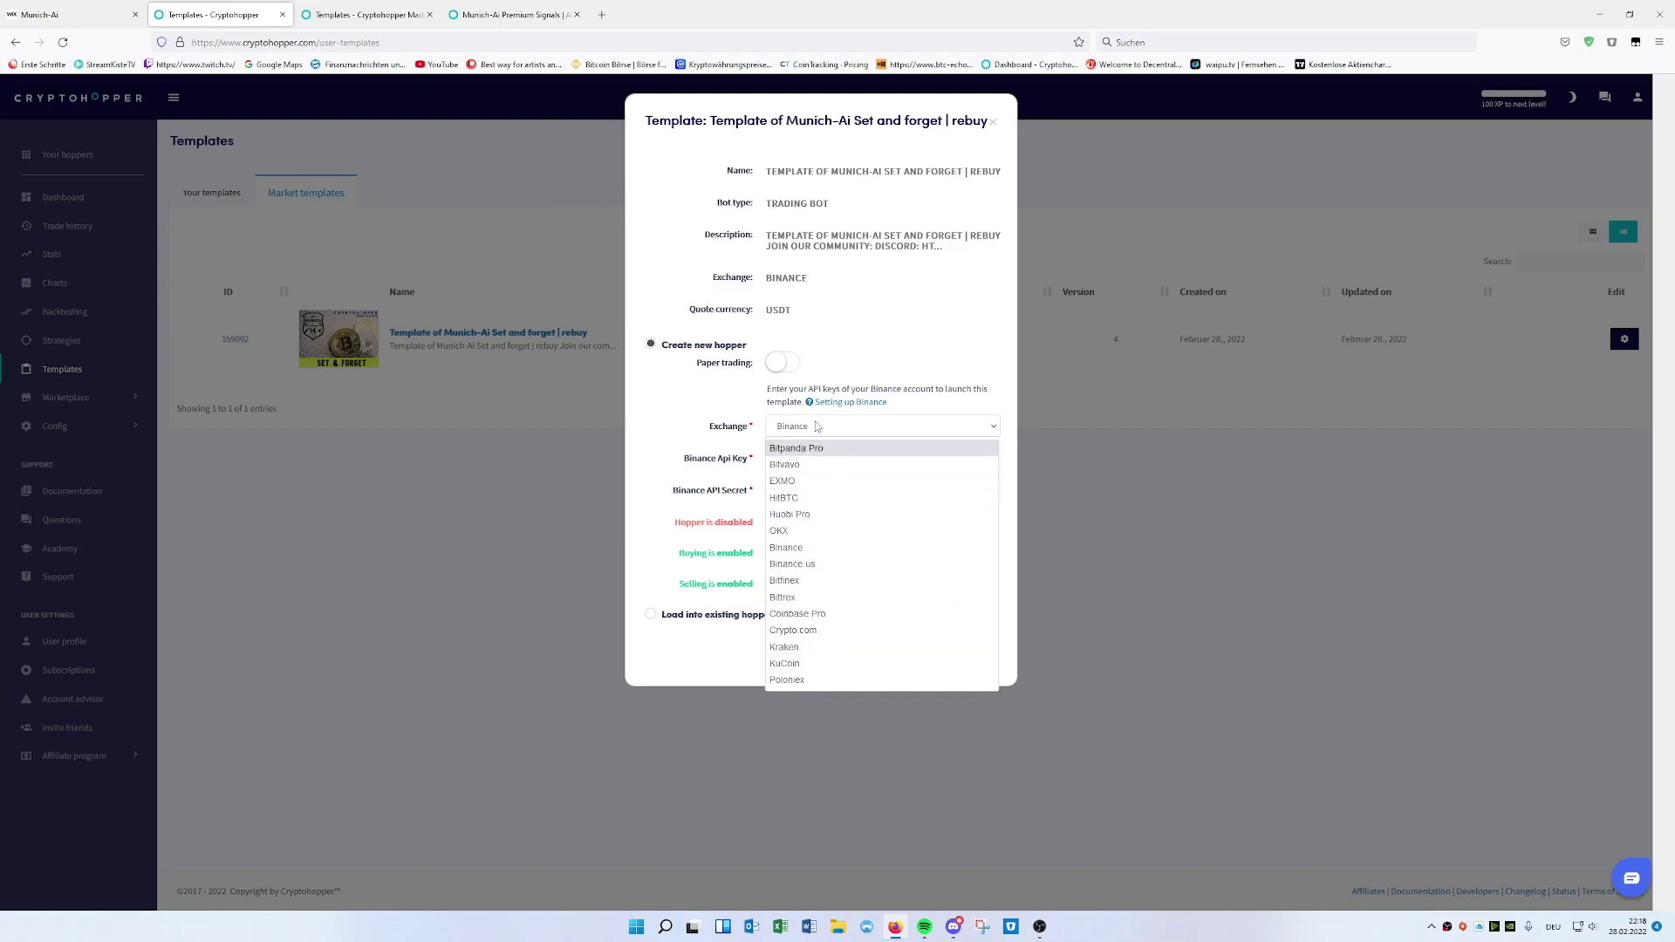
pyautogui.click(817, 426)
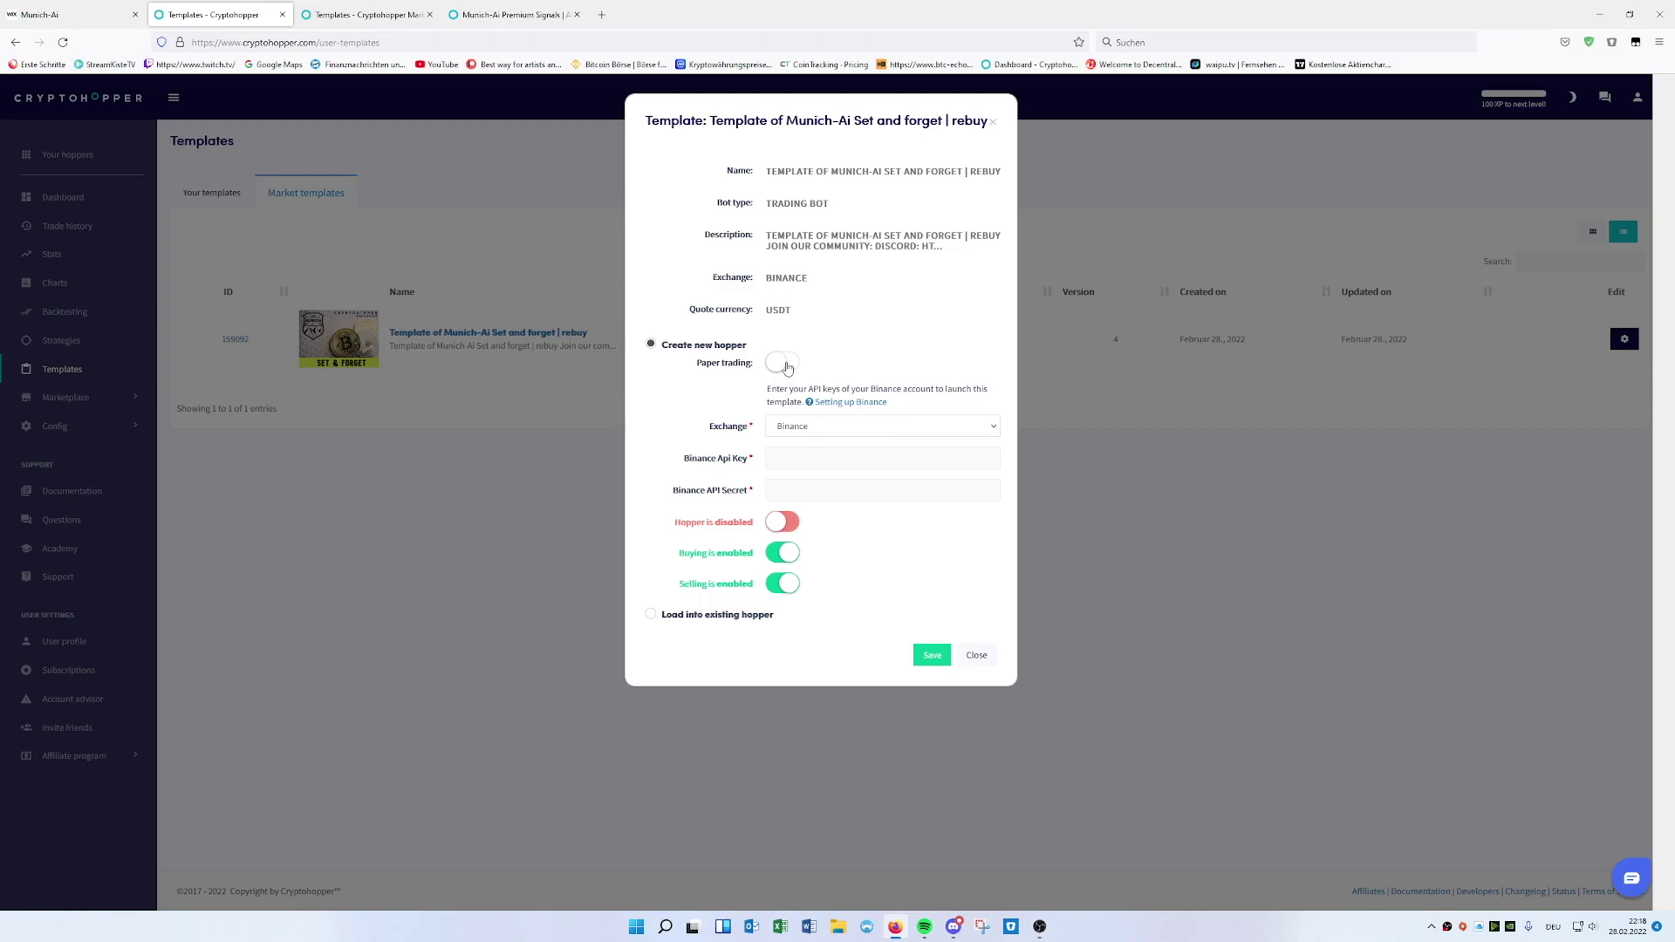
pyautogui.click(787, 367)
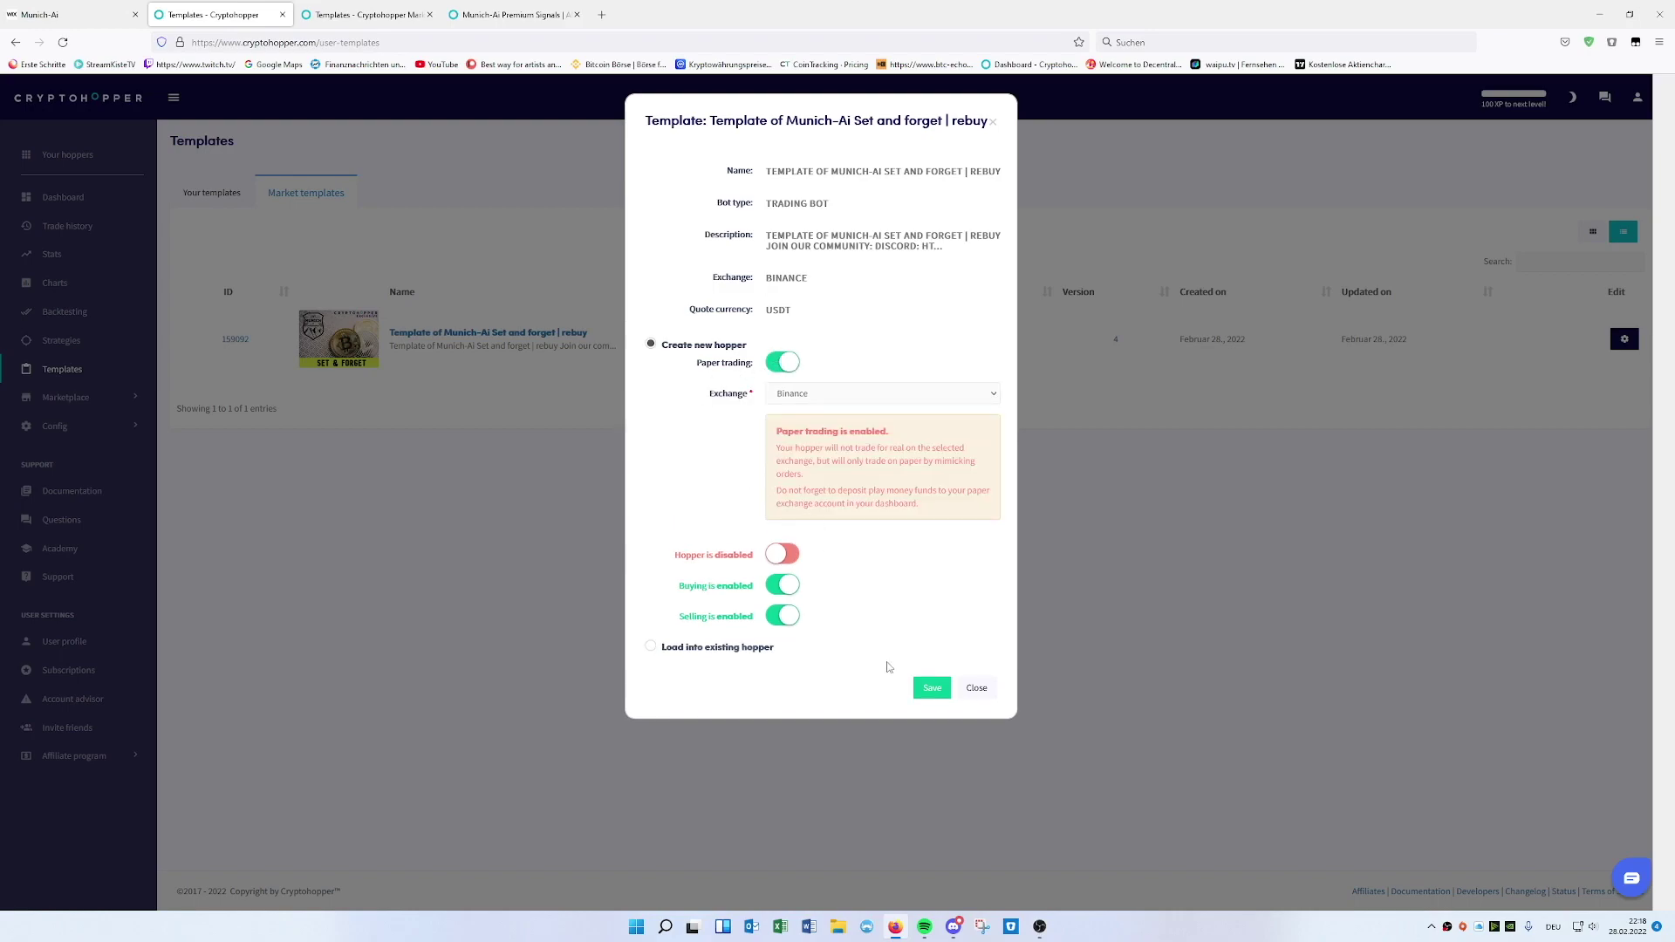
pyautogui.click(930, 690)
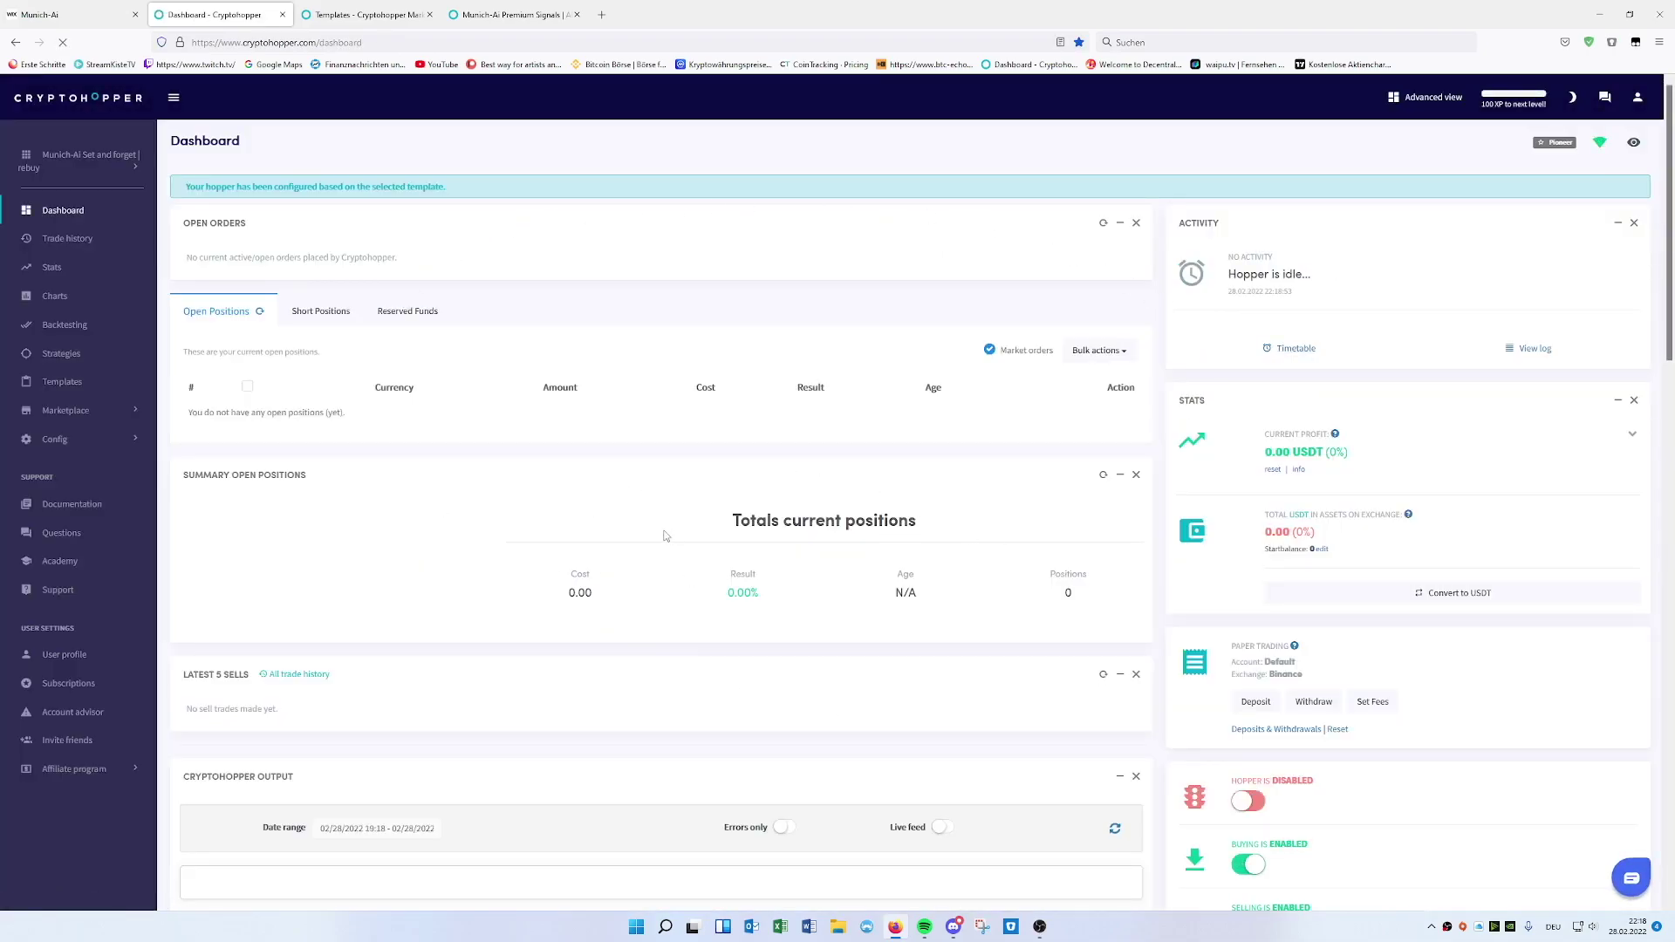
# Step: Expand Config in the sidebar and open the new hopper's Baseconfig page
pyautogui.scroll(-6, 766, 475)
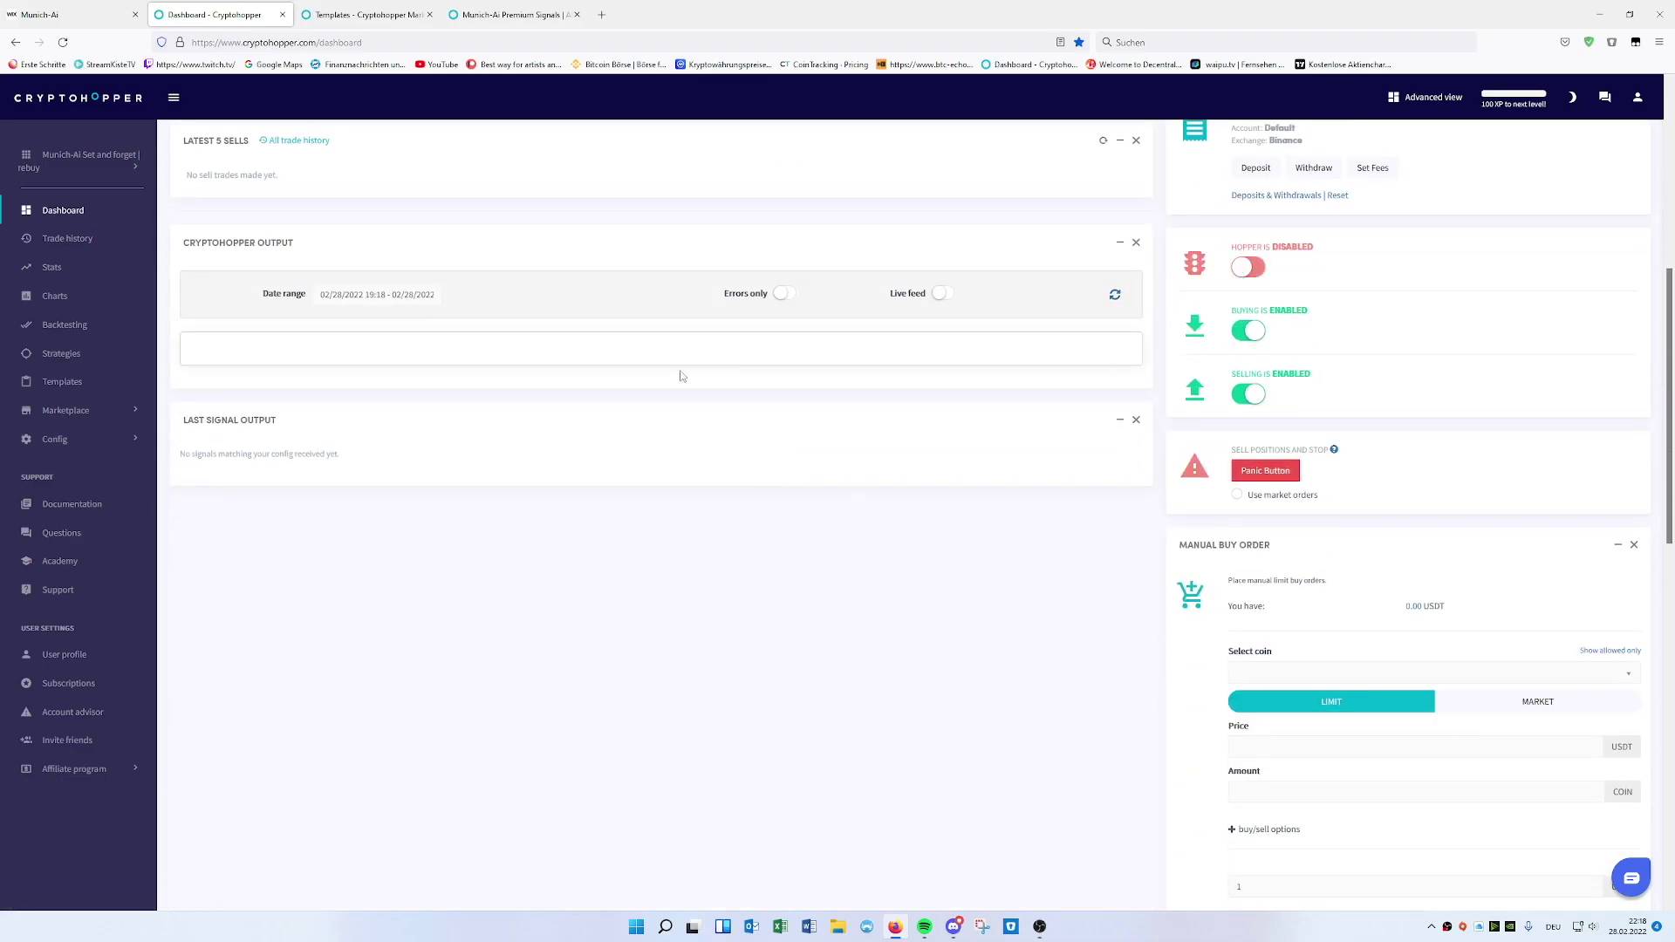
pyautogui.scroll(5, 504, 444)
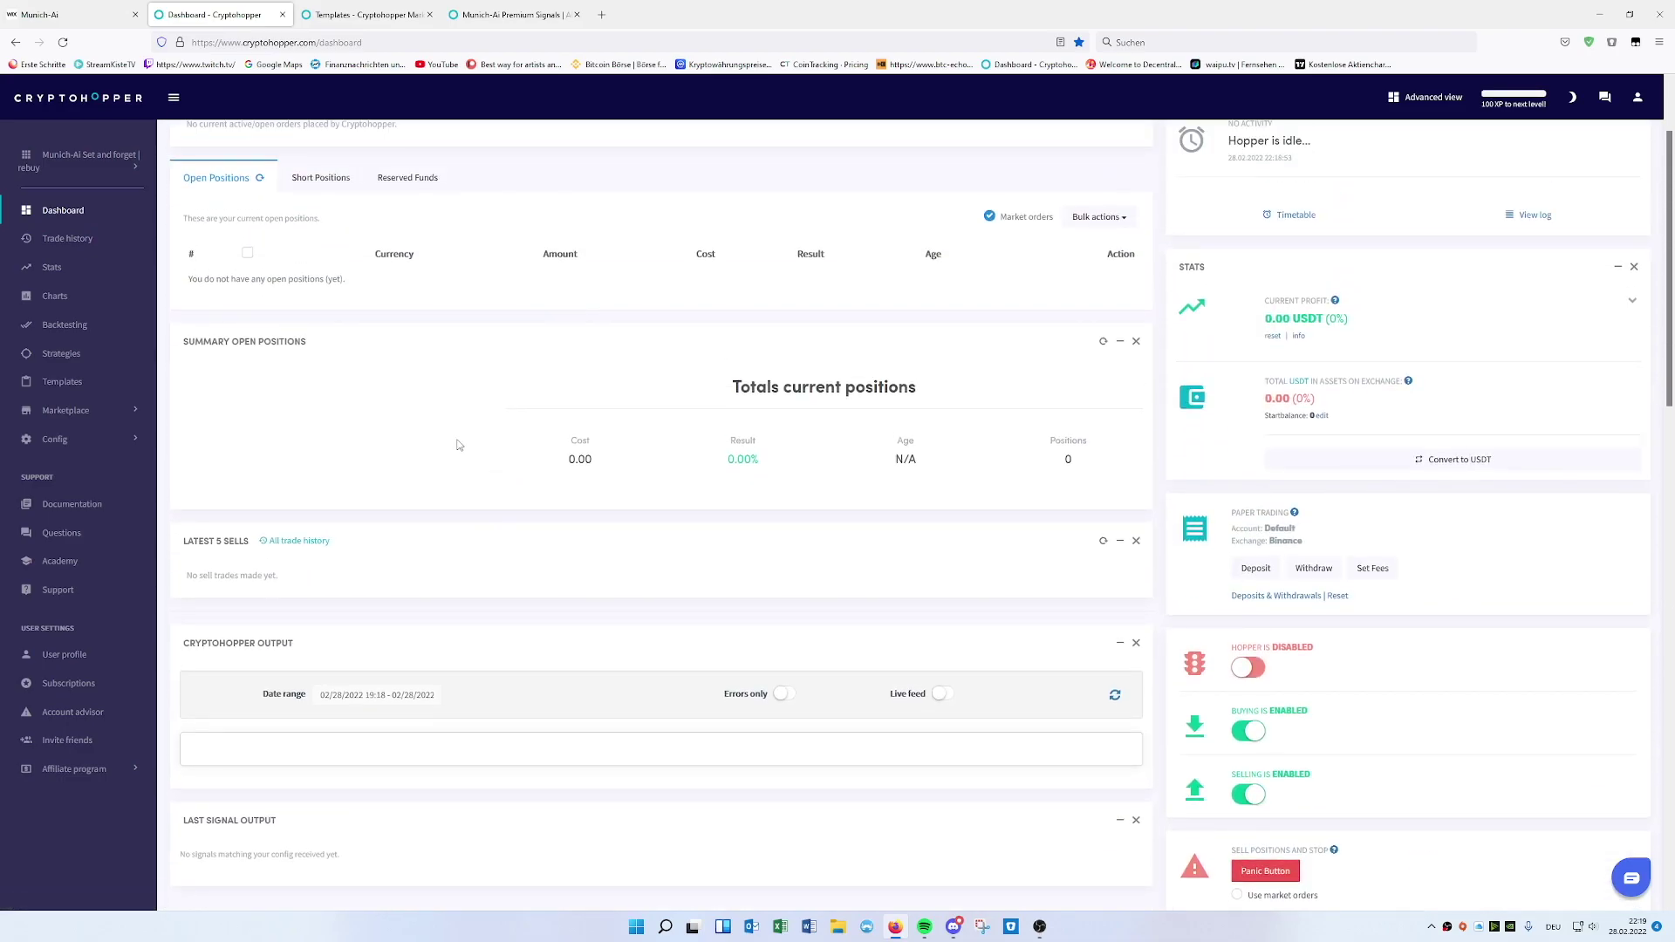
pyautogui.click(103, 450)
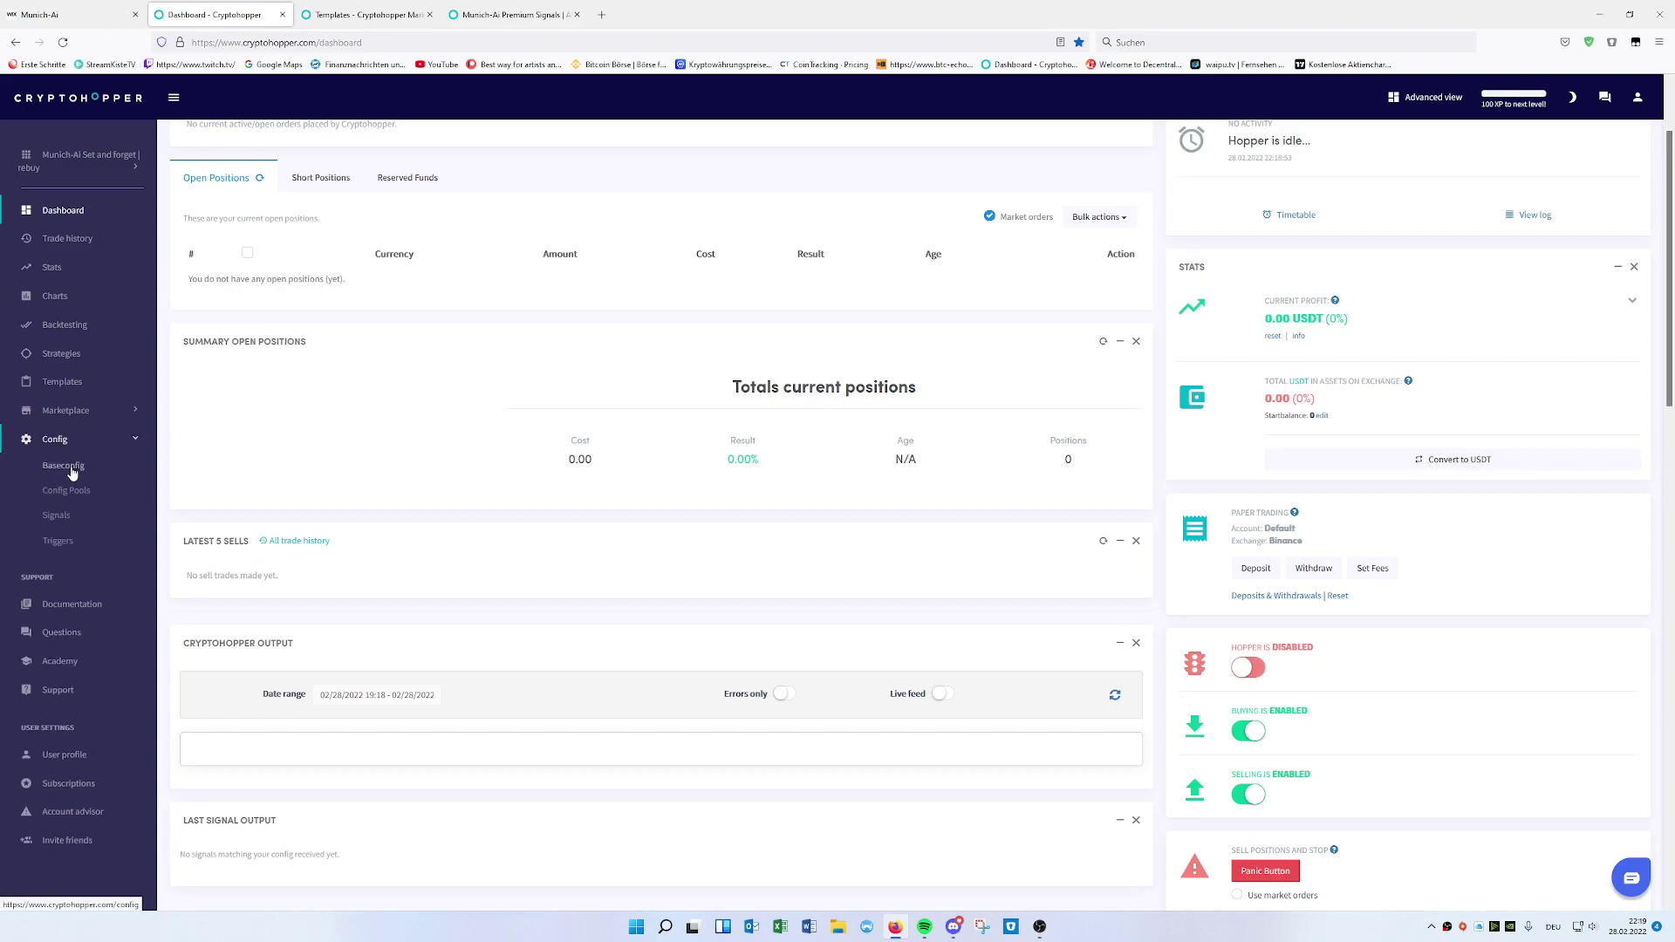
pyautogui.click(66, 466)
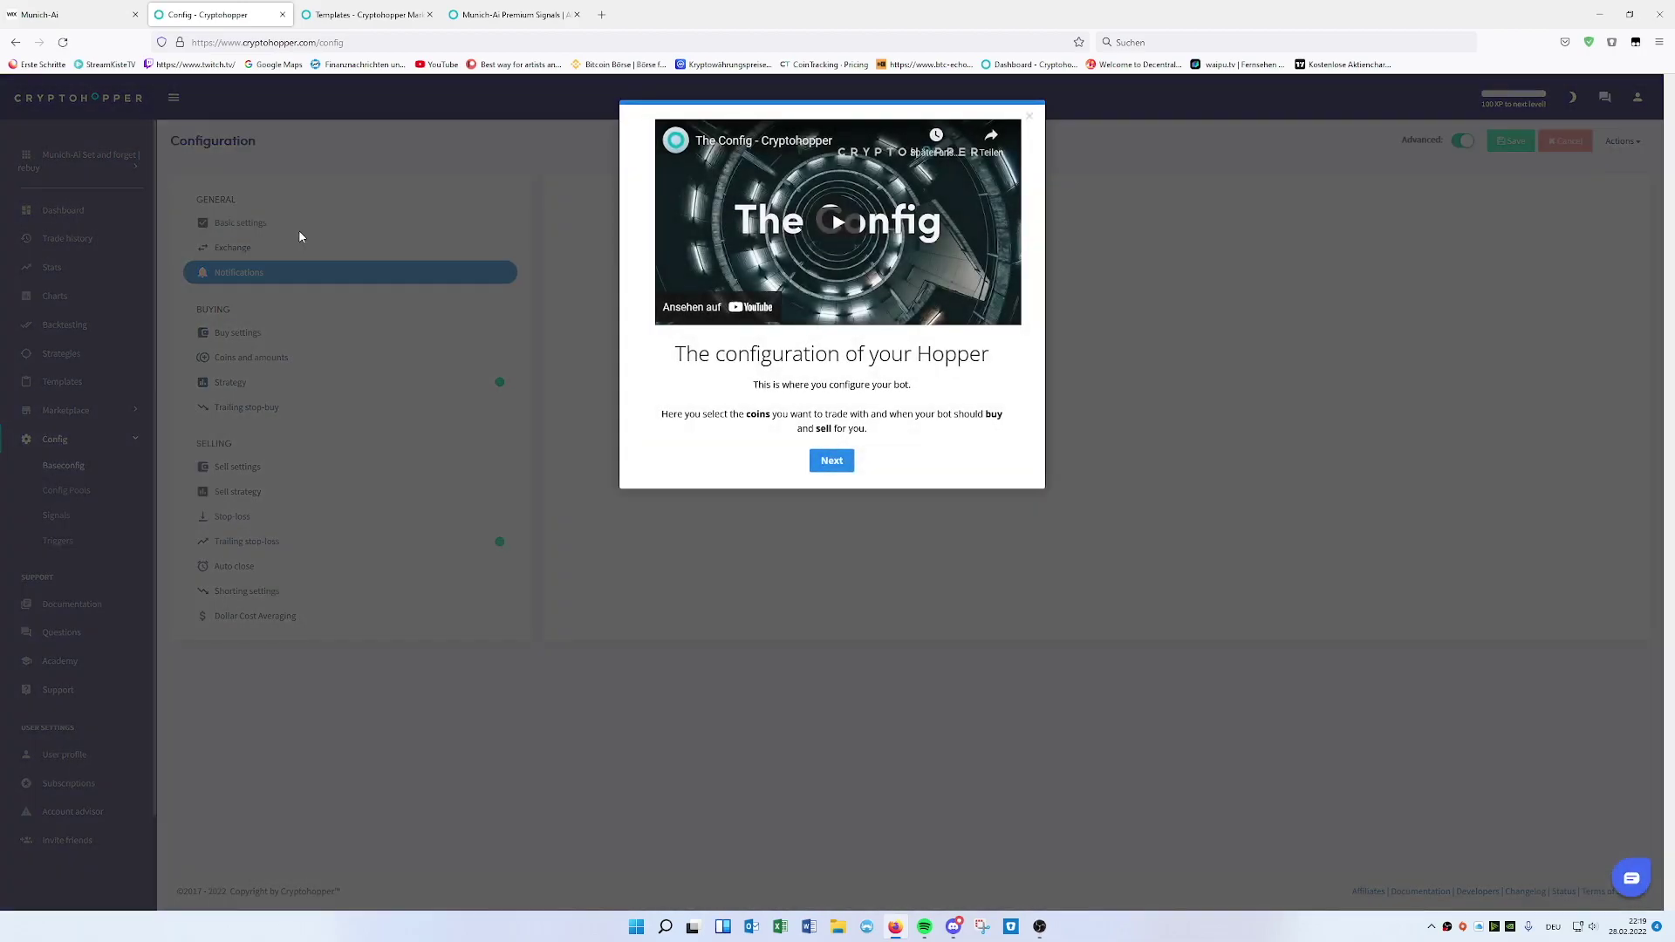
# Step: Dismiss the configuration tutorial and open the Exchange settings under Basic settings
pyautogui.click(1031, 118)
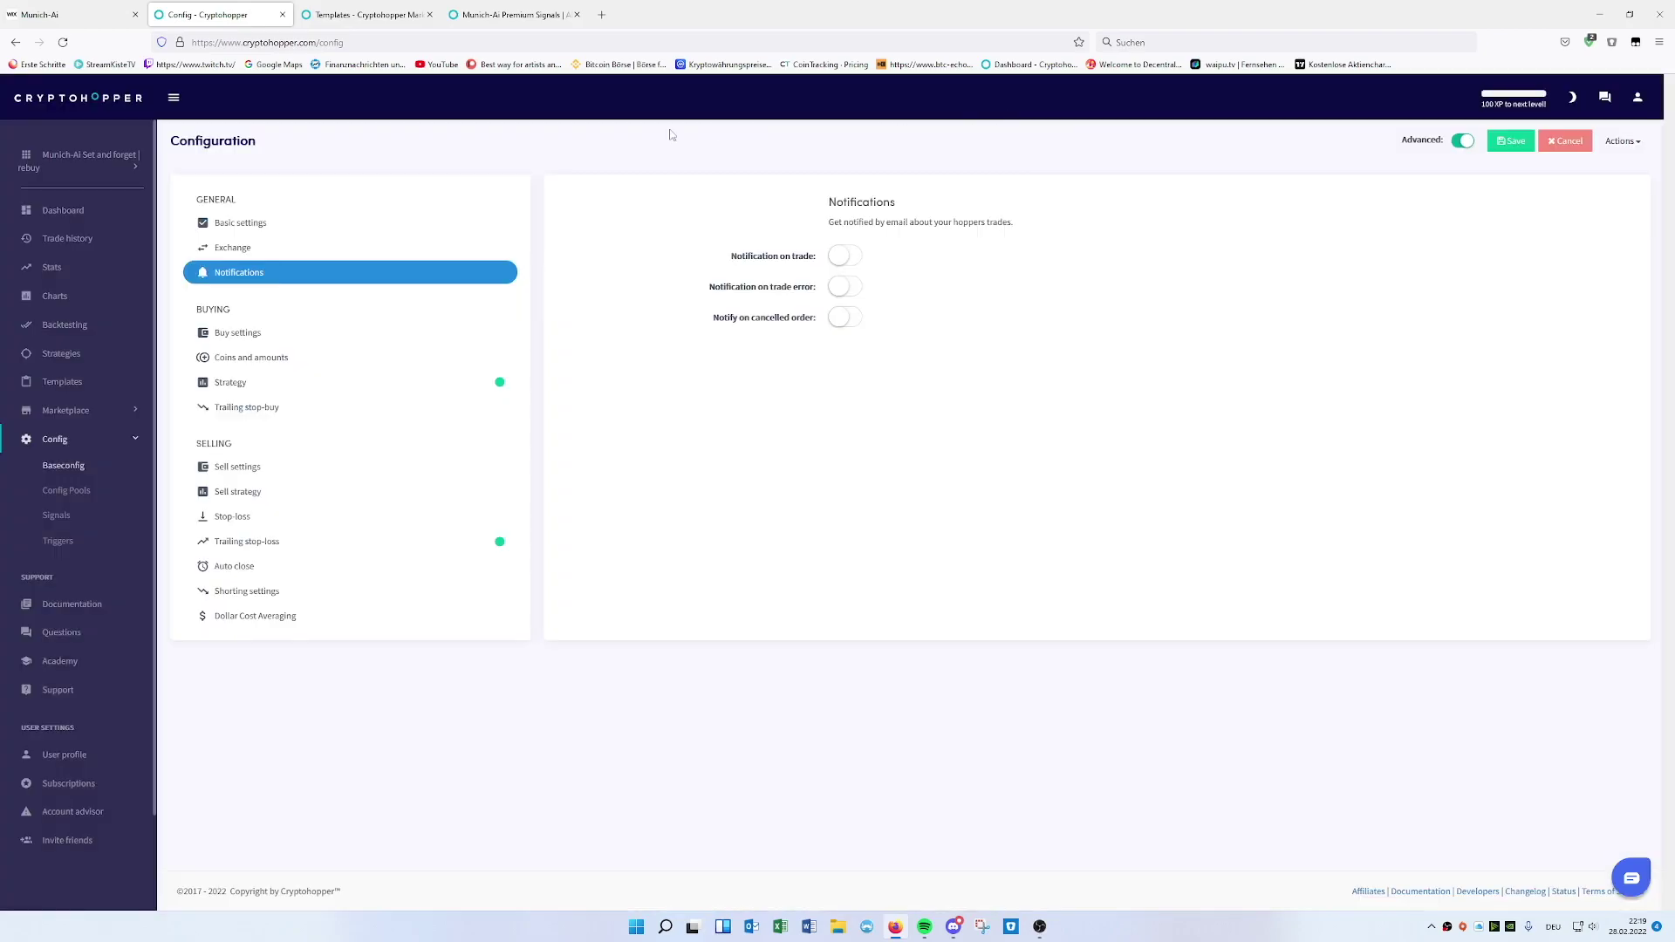
pyautogui.click(281, 250)
pyautogui.click(288, 224)
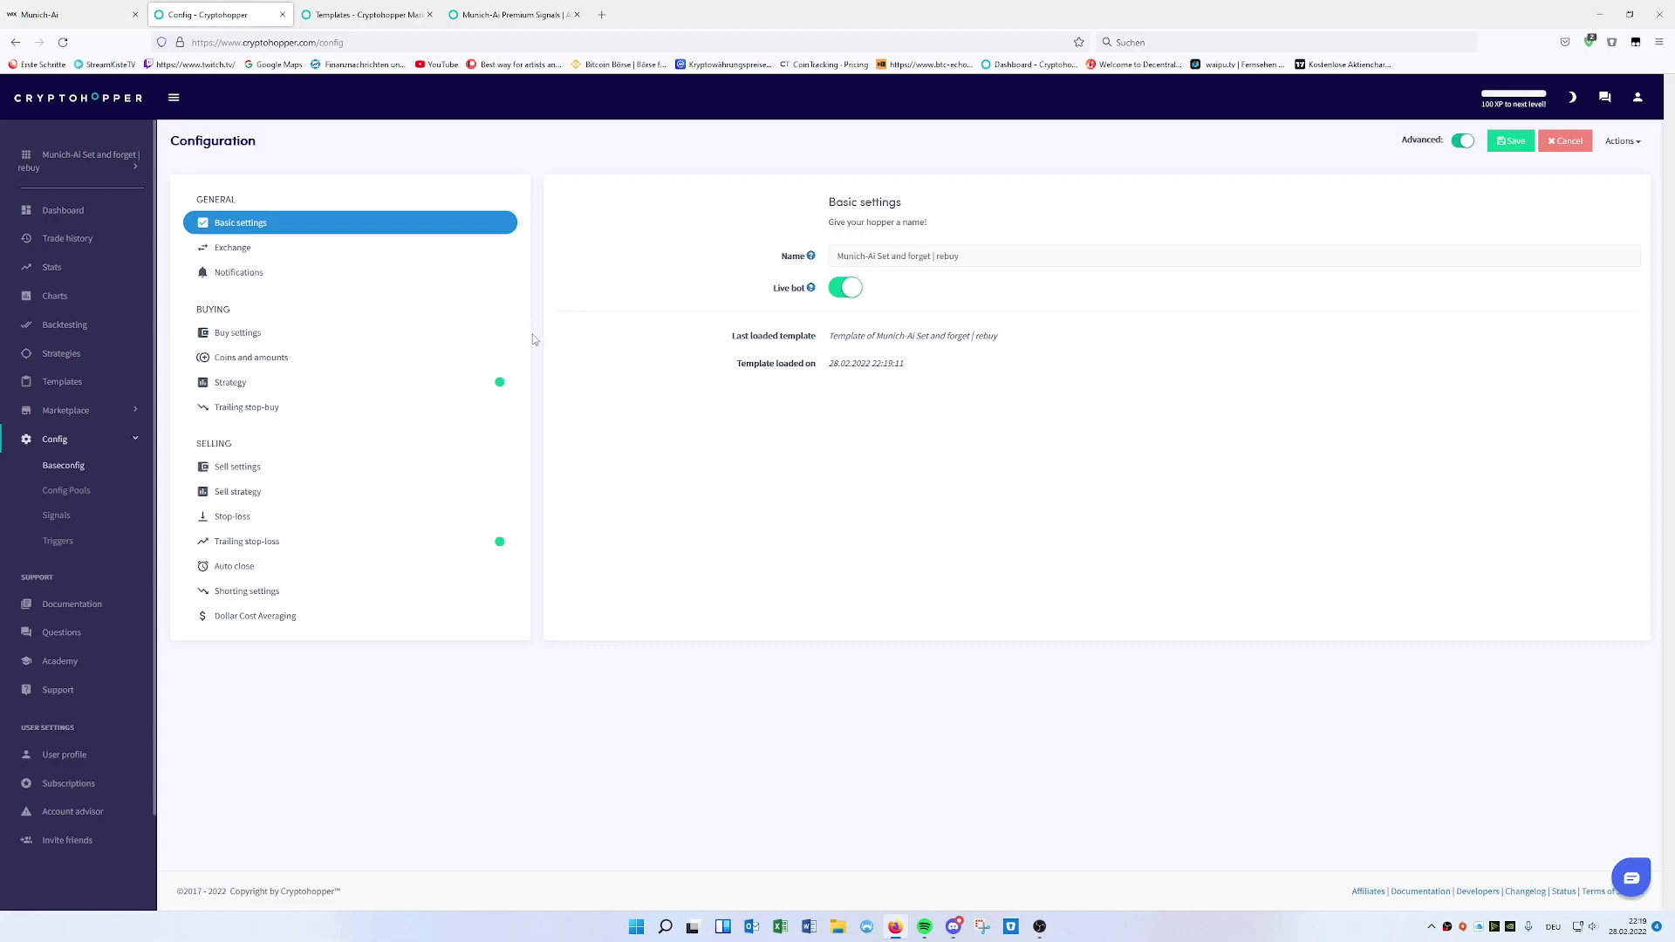
pyautogui.click(318, 247)
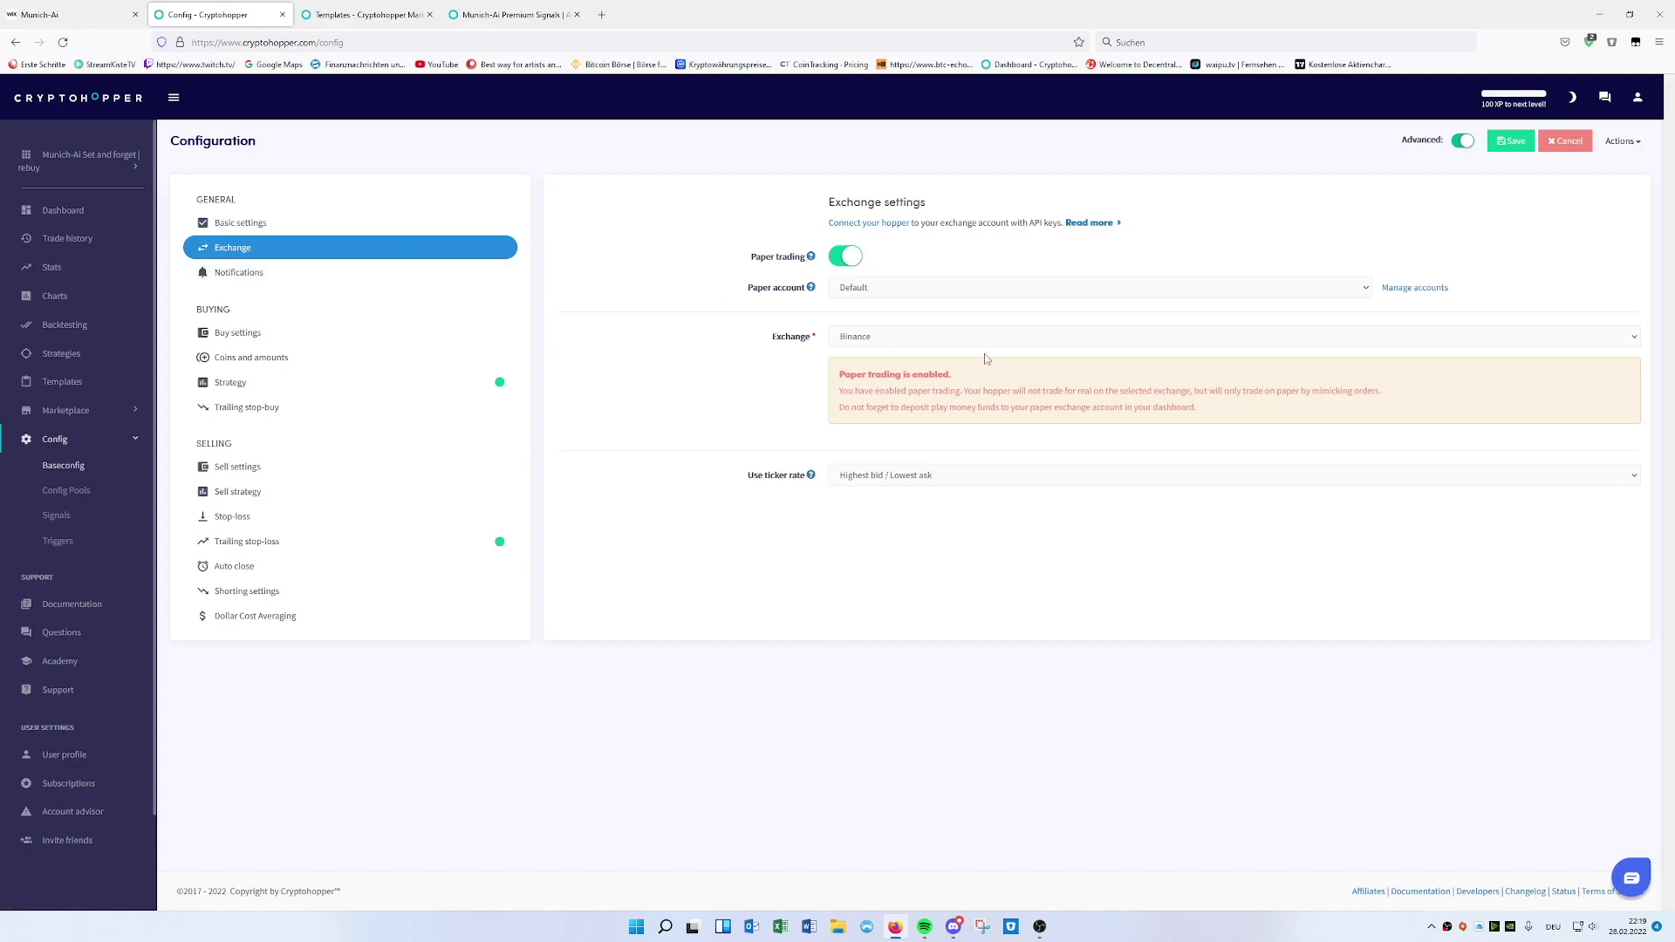
# Step: Toggle paper trading off and back on, keeping Binance as the exchange
pyautogui.click(838, 263)
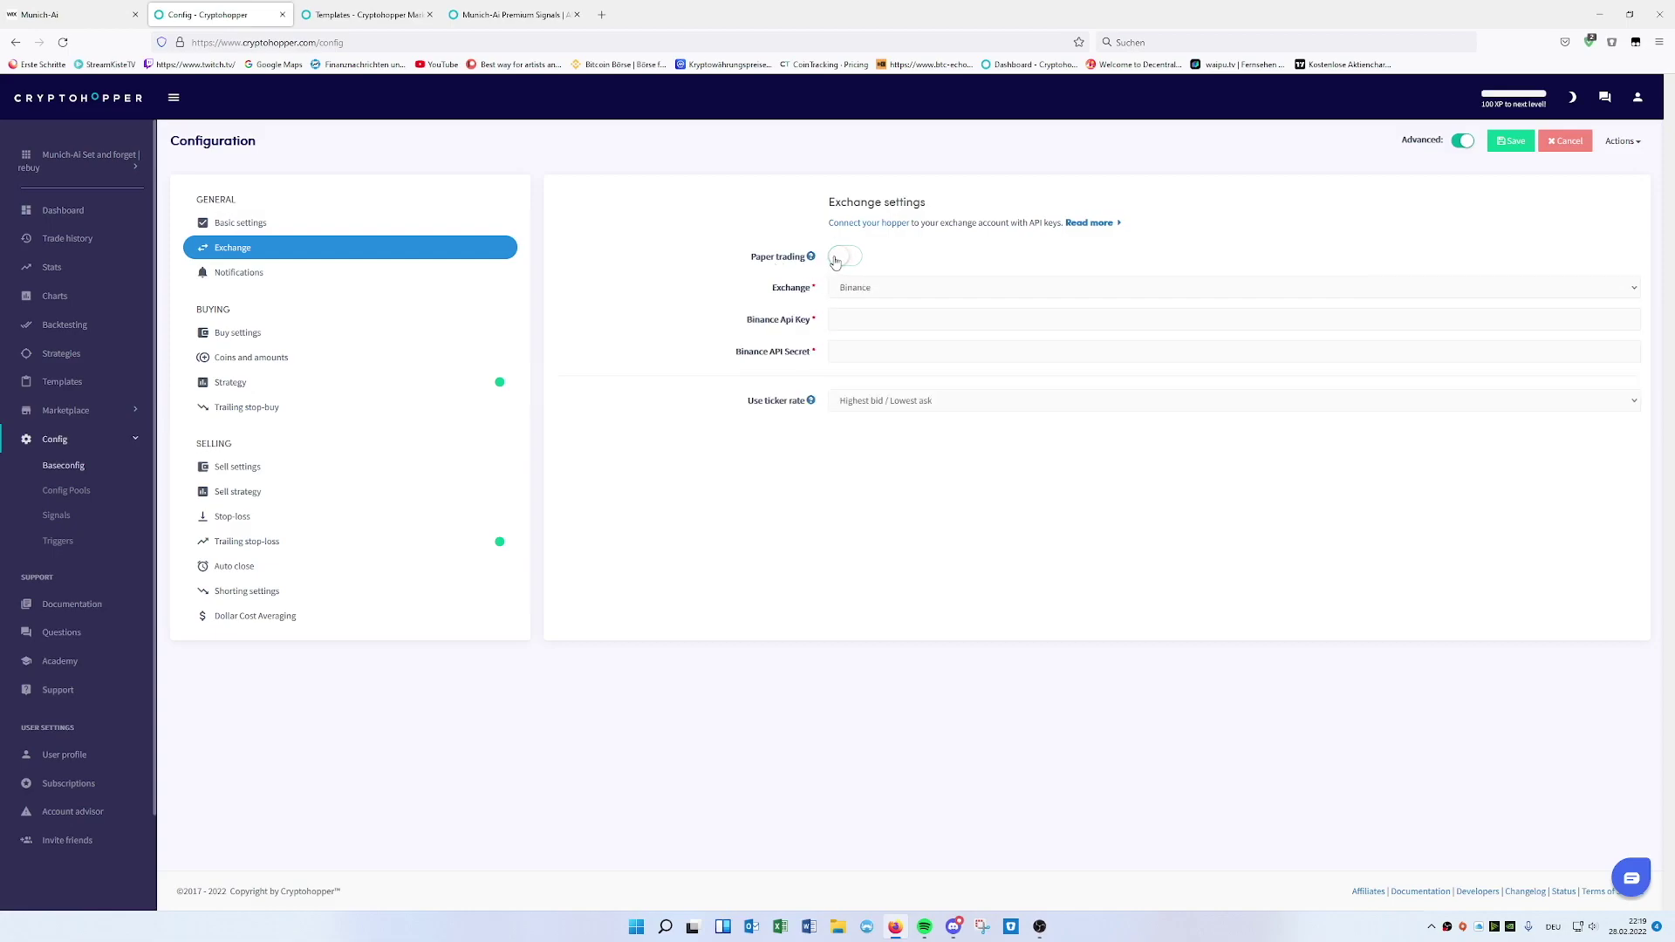
pyautogui.click(860, 288)
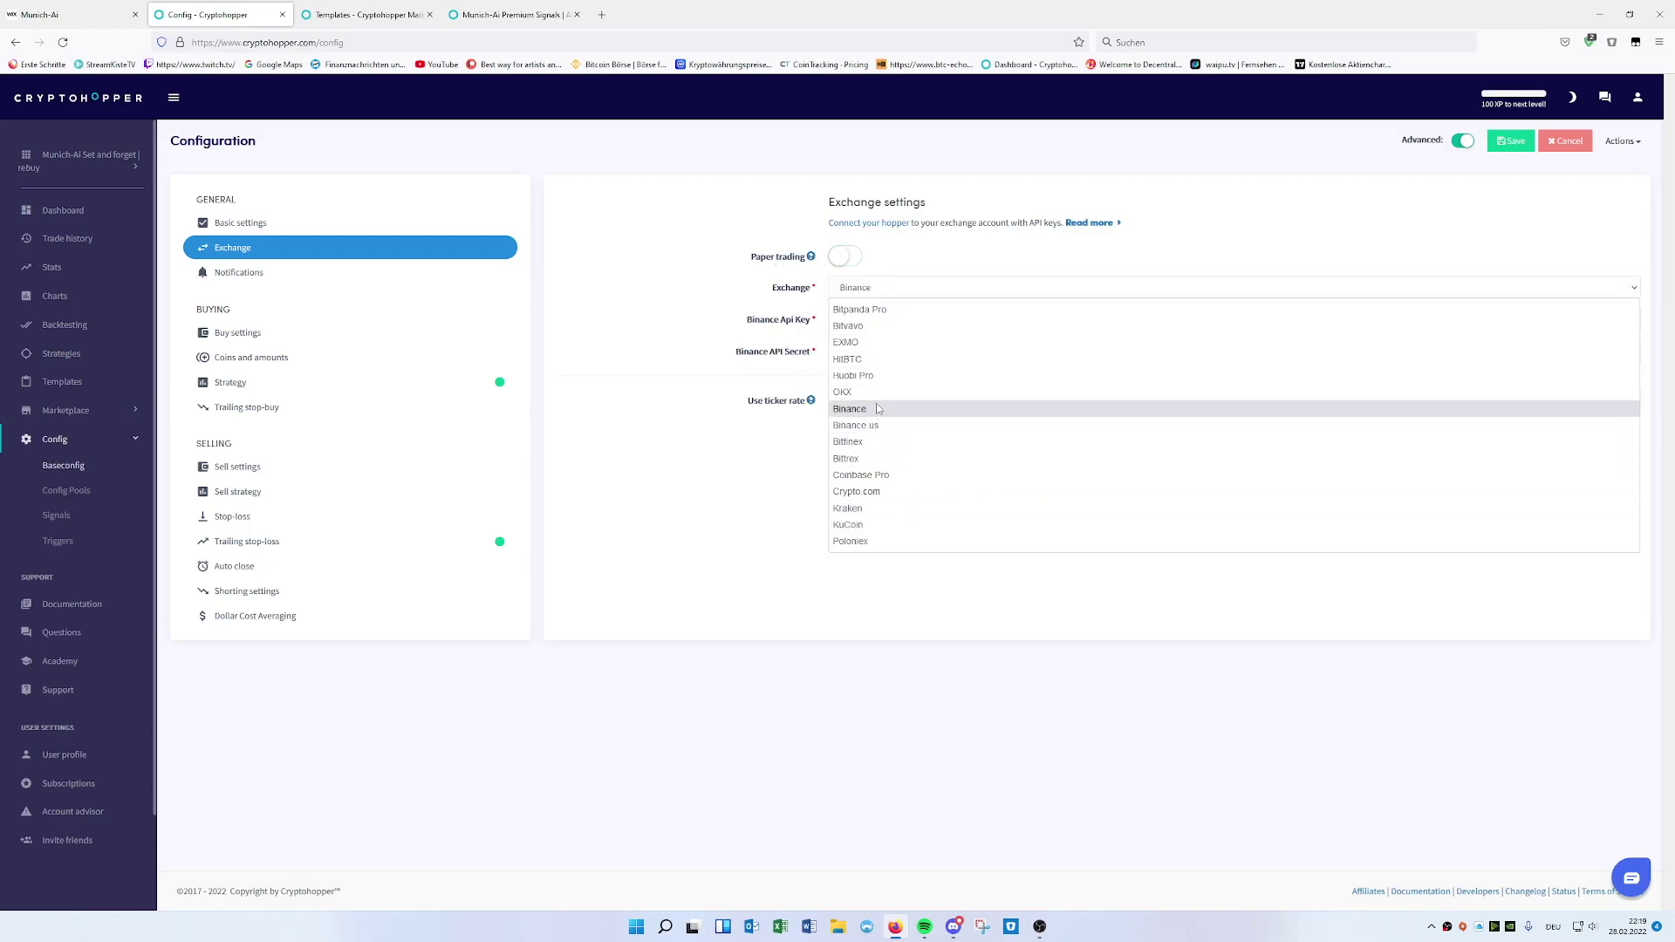
pyautogui.click(859, 295)
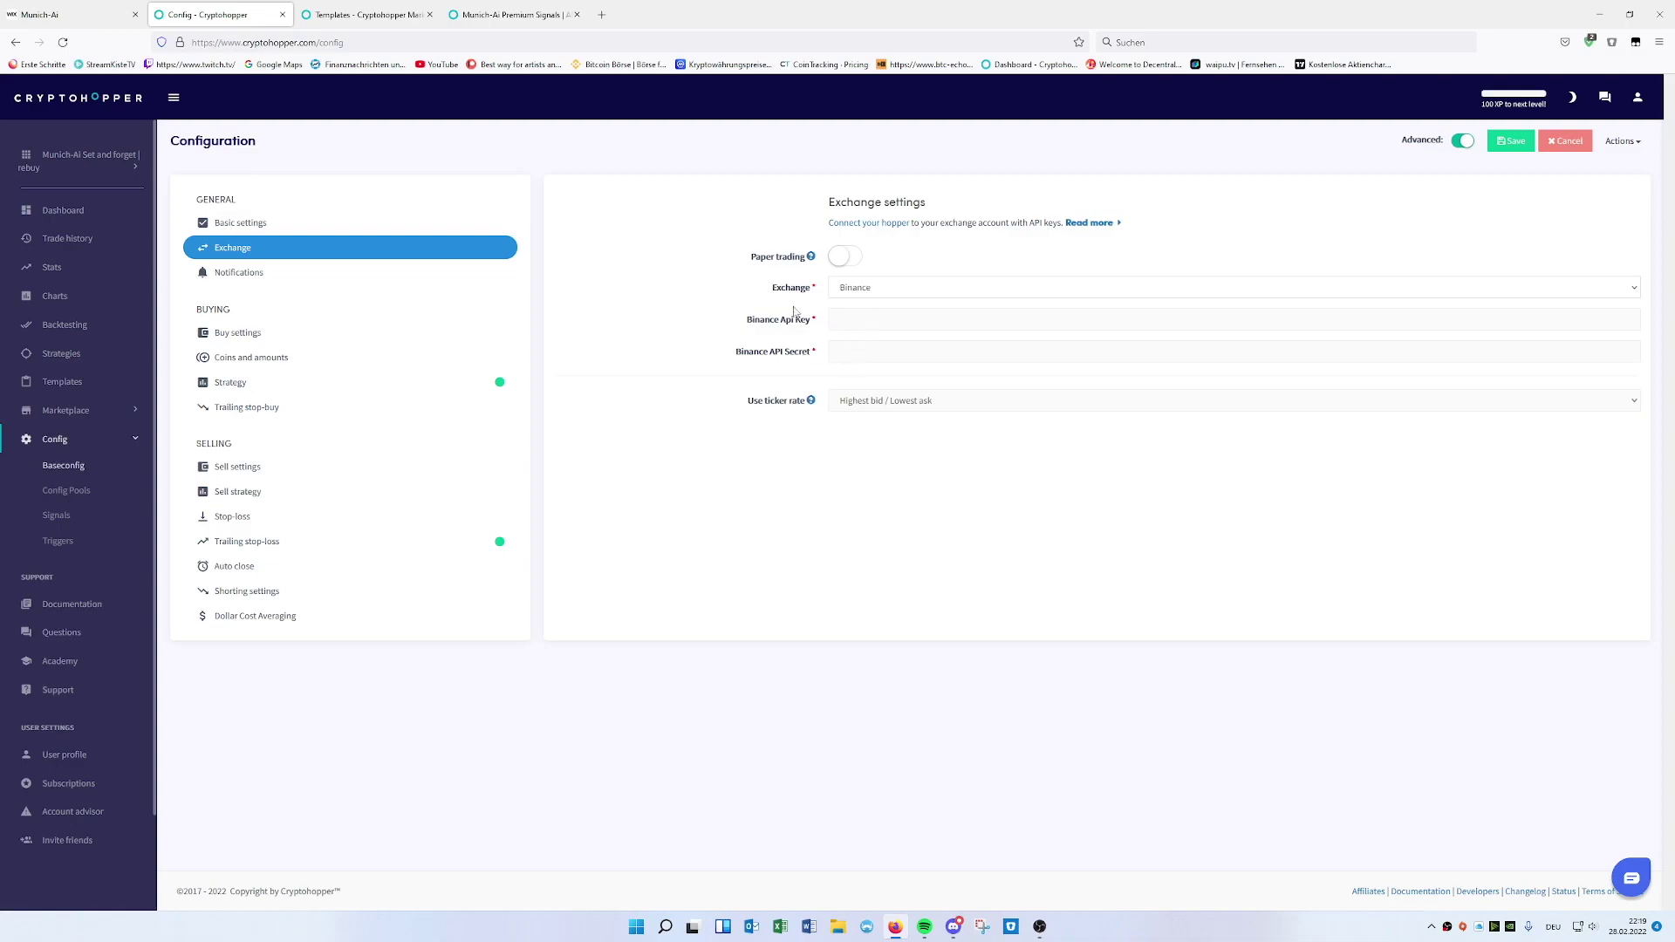
pyautogui.click(847, 259)
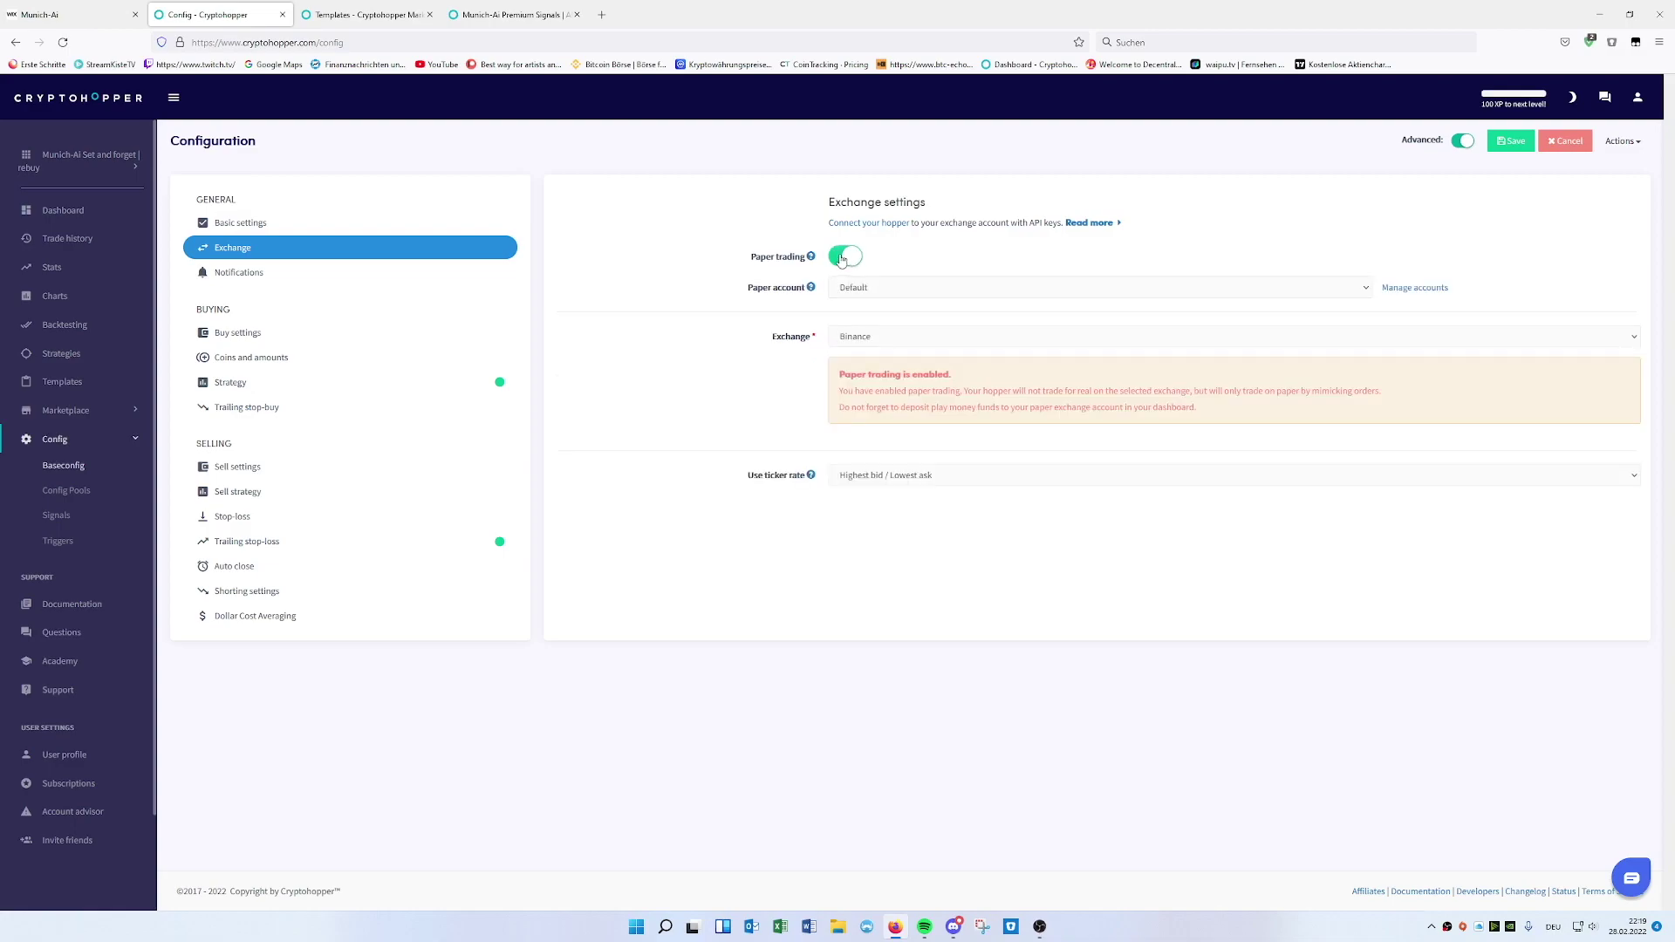
# Step: Review the Buy settings, Coins and amounts, and Strategy sections in turn
pyautogui.click(279, 334)
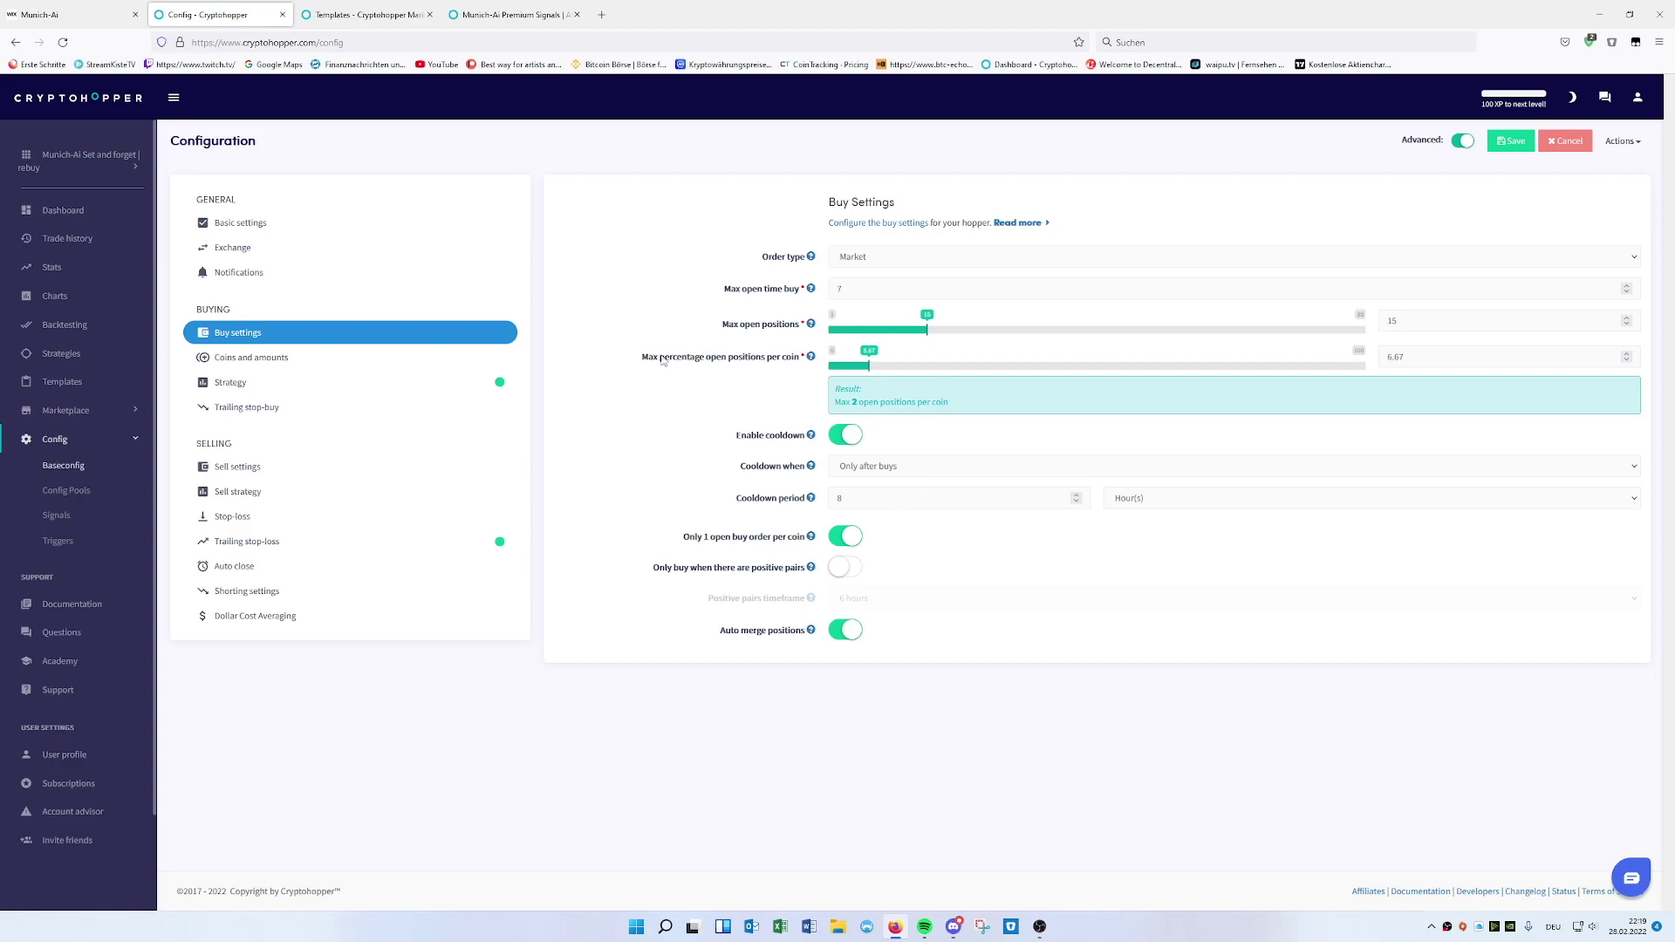
pyautogui.click(417, 359)
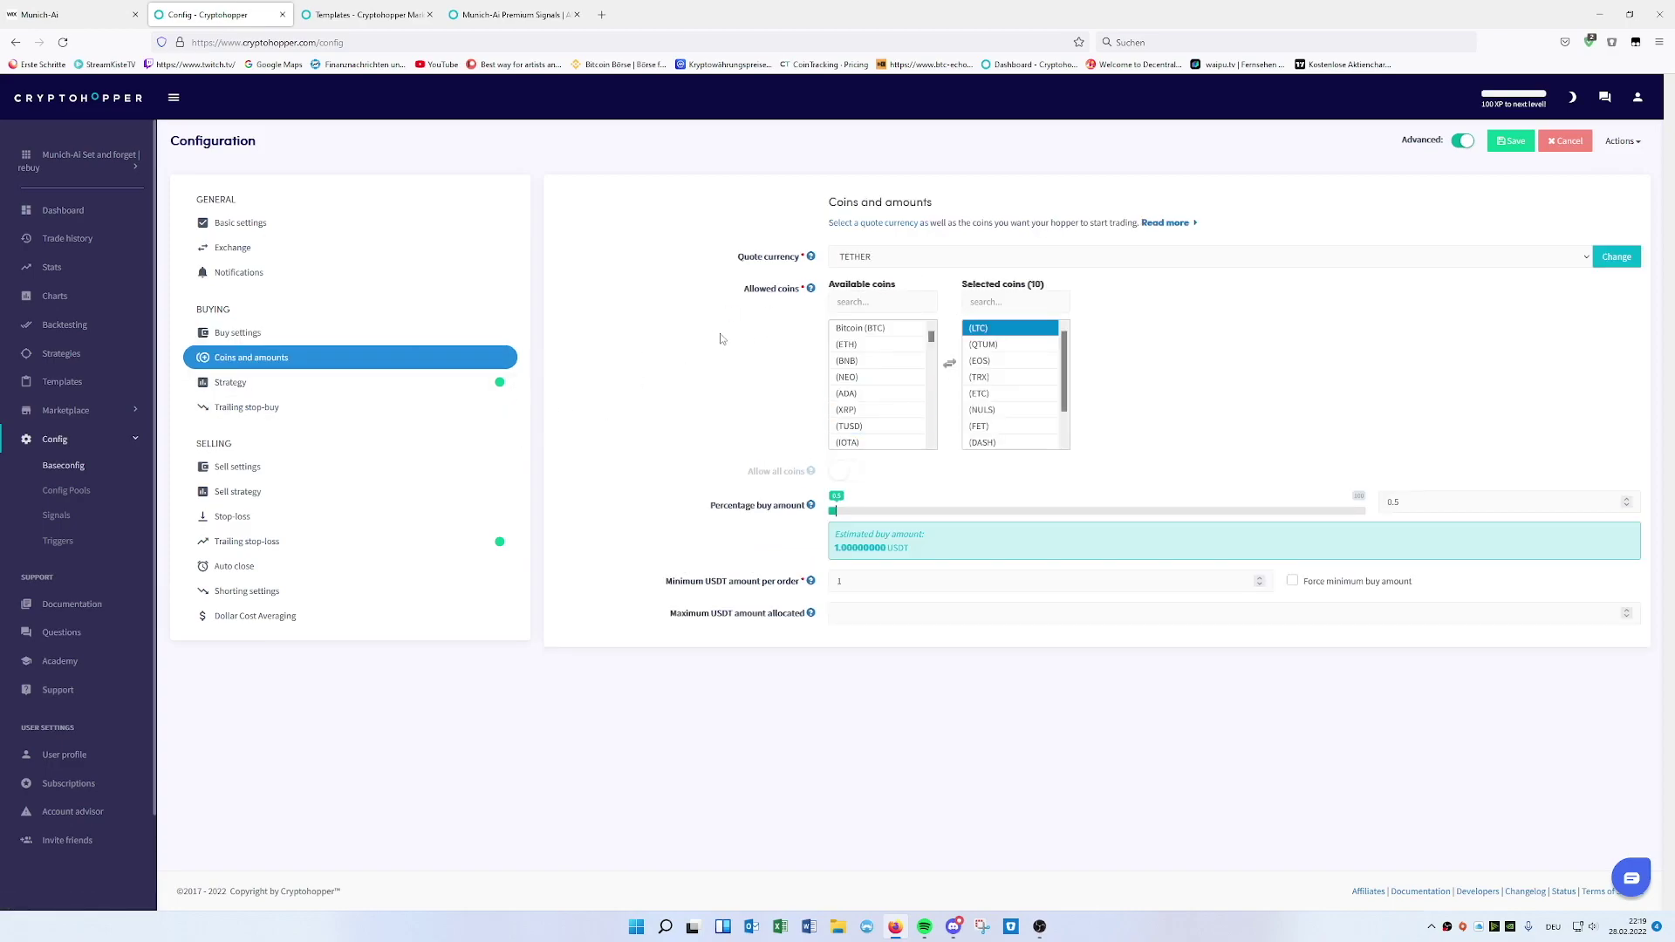
pyautogui.click(335, 389)
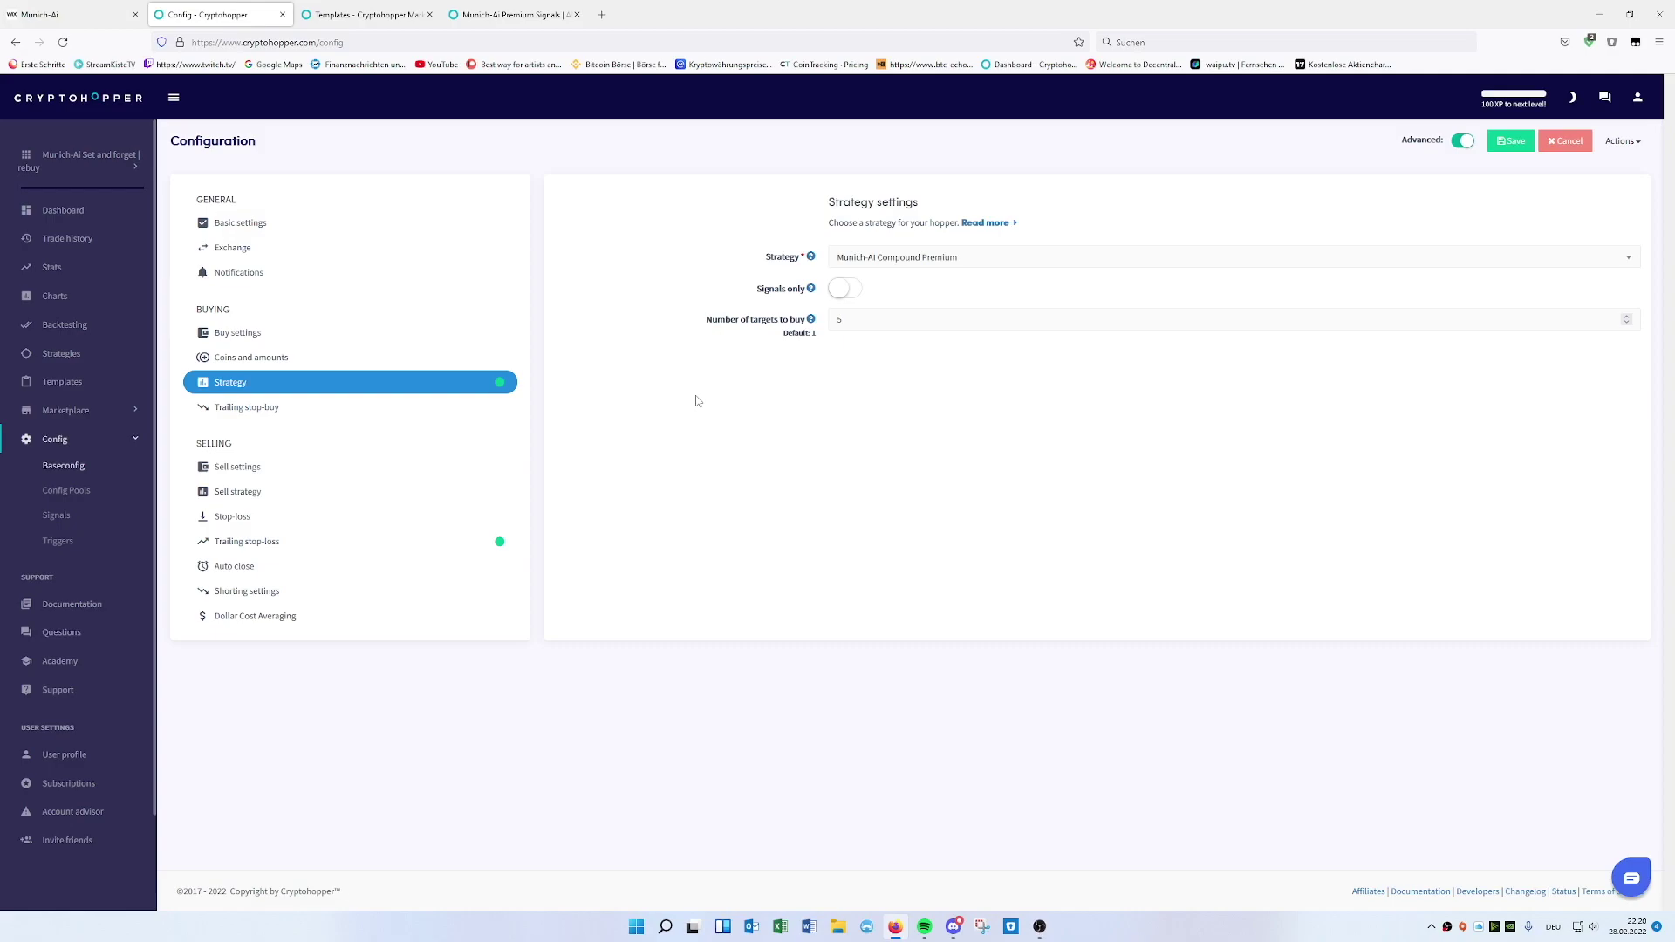
# Step: Inspect the selected and available coin lists, including ADA, then return to Strategy settings
pyautogui.click(370, 357)
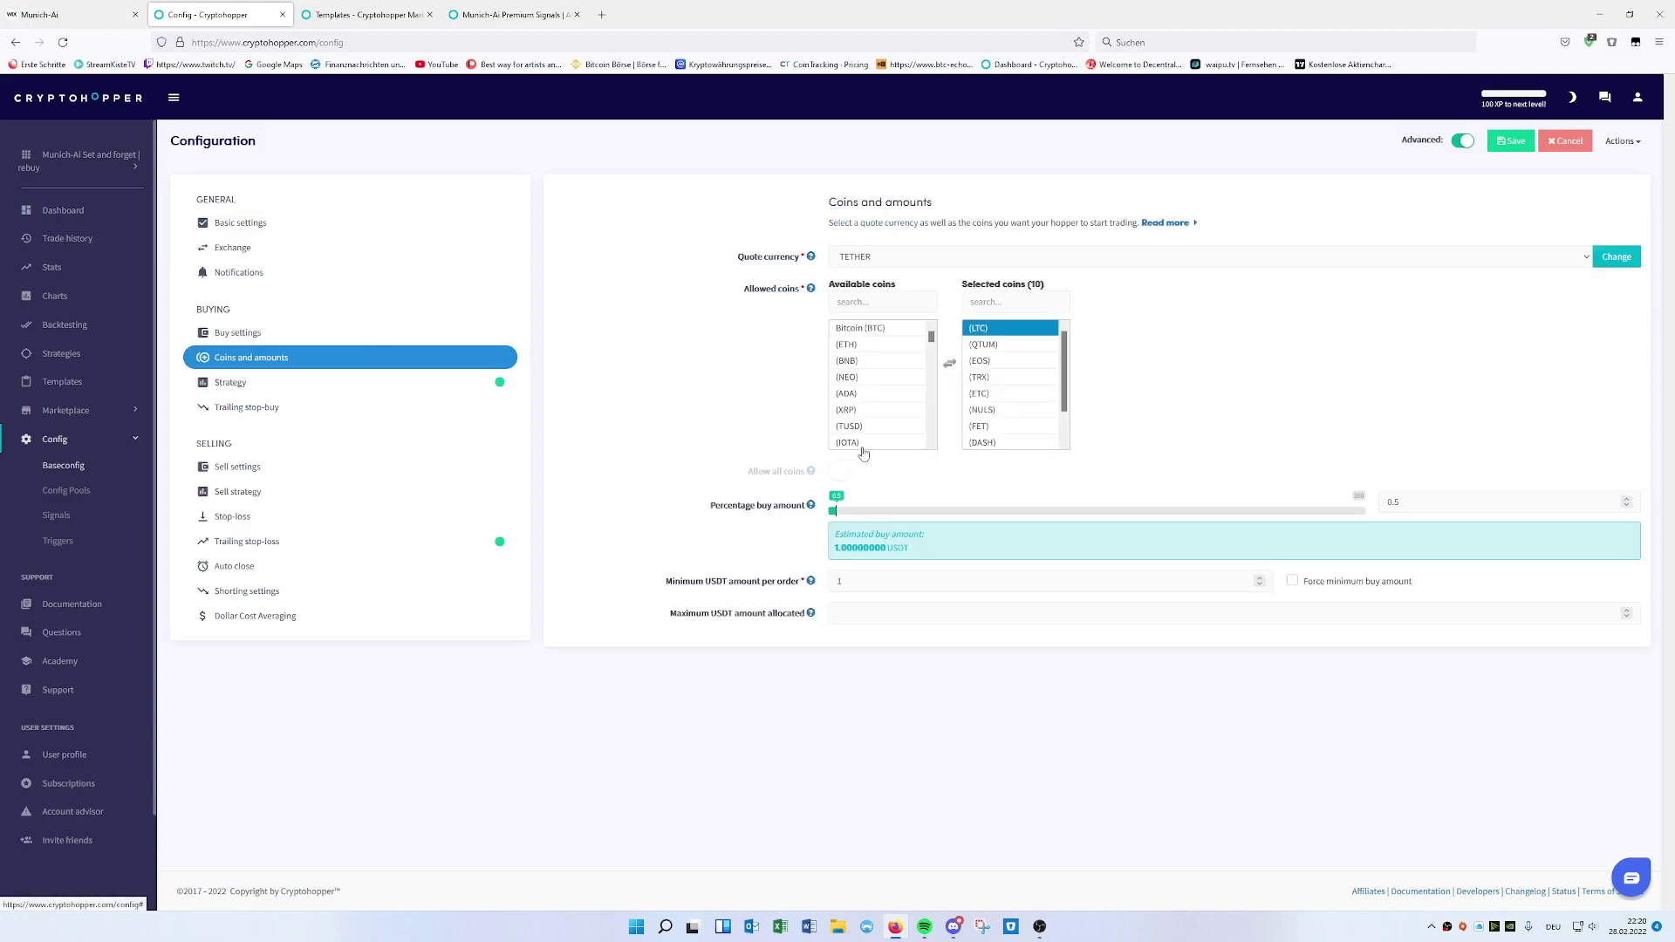
pyautogui.click(1001, 427)
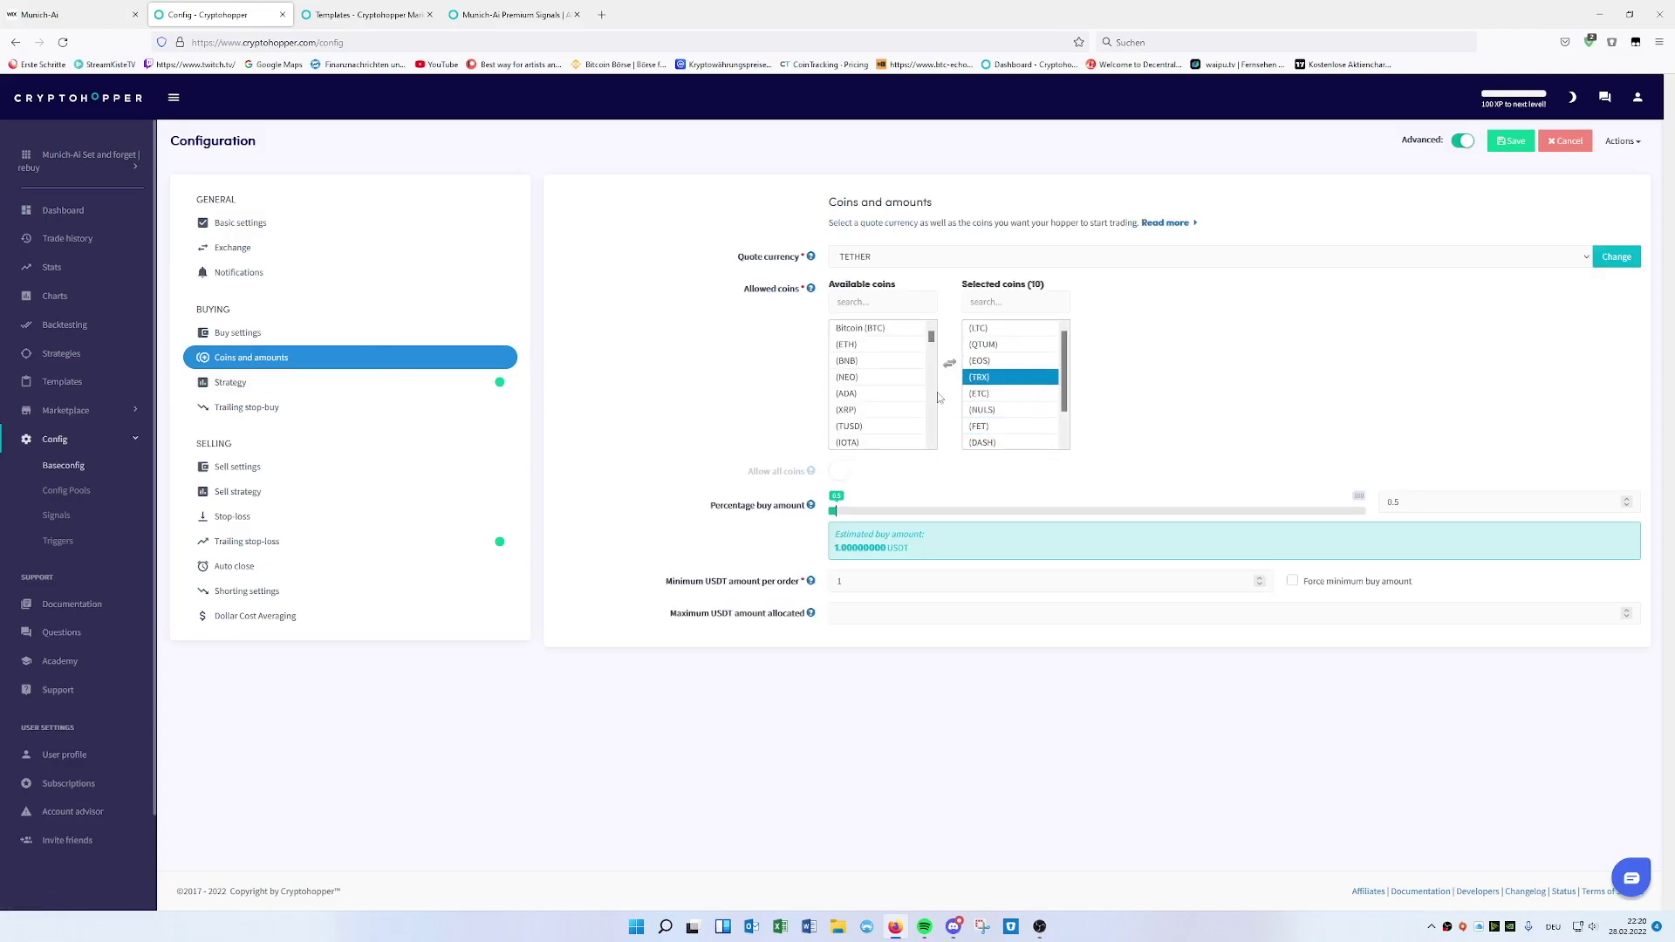
pyautogui.click(860, 394)
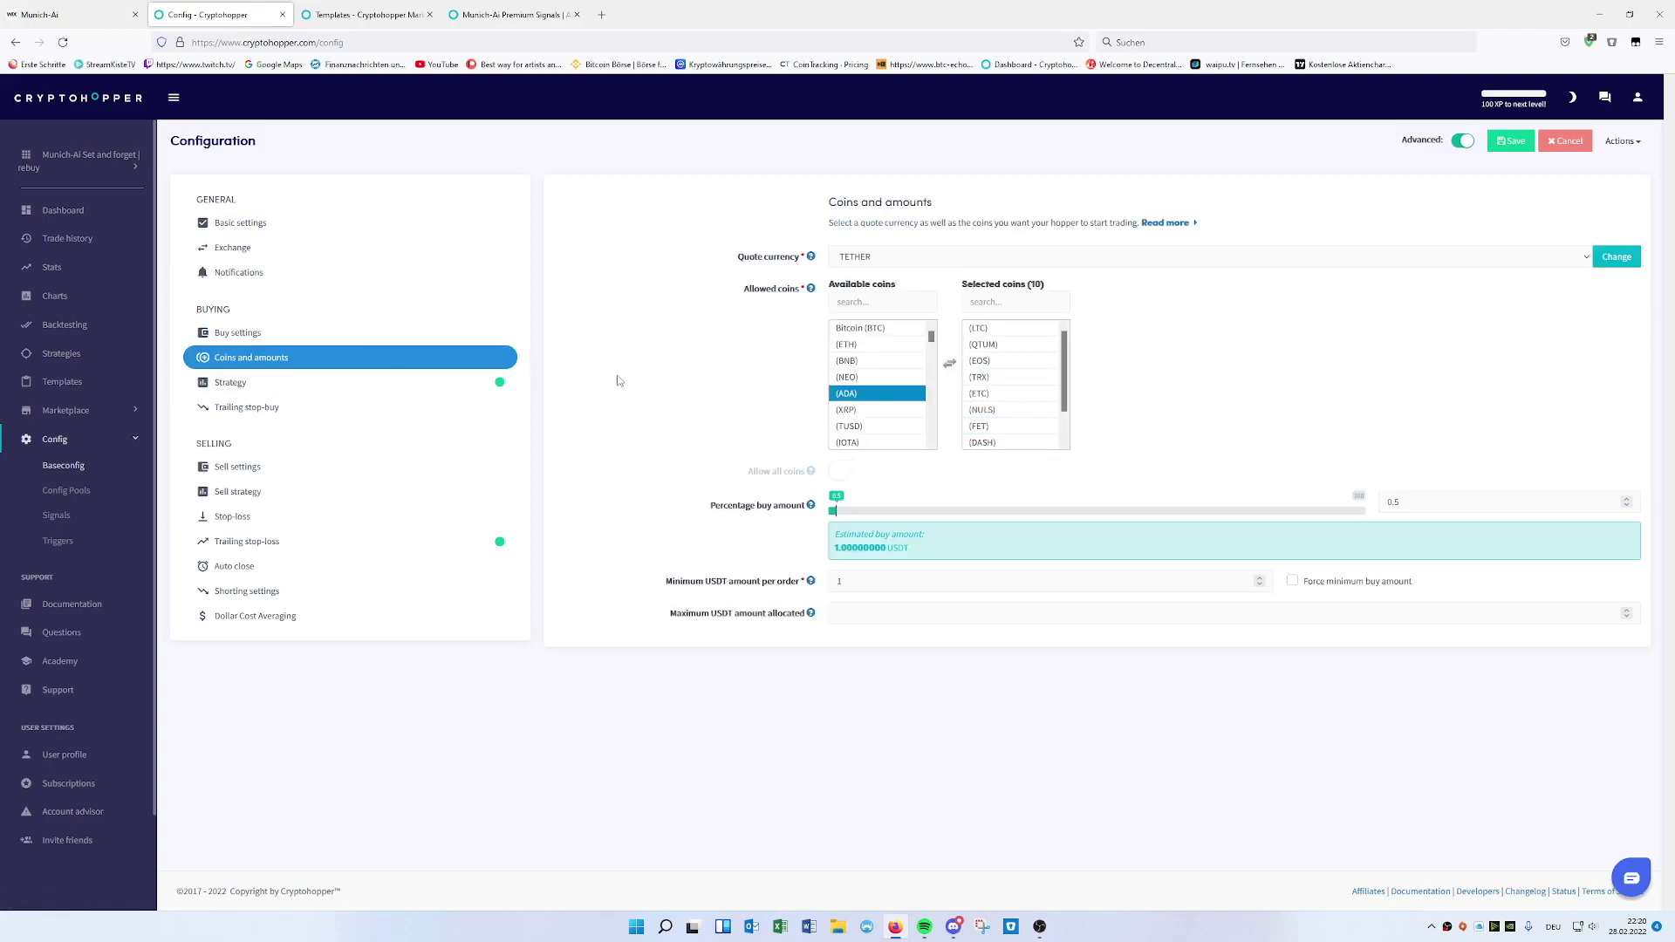
pyautogui.click(395, 384)
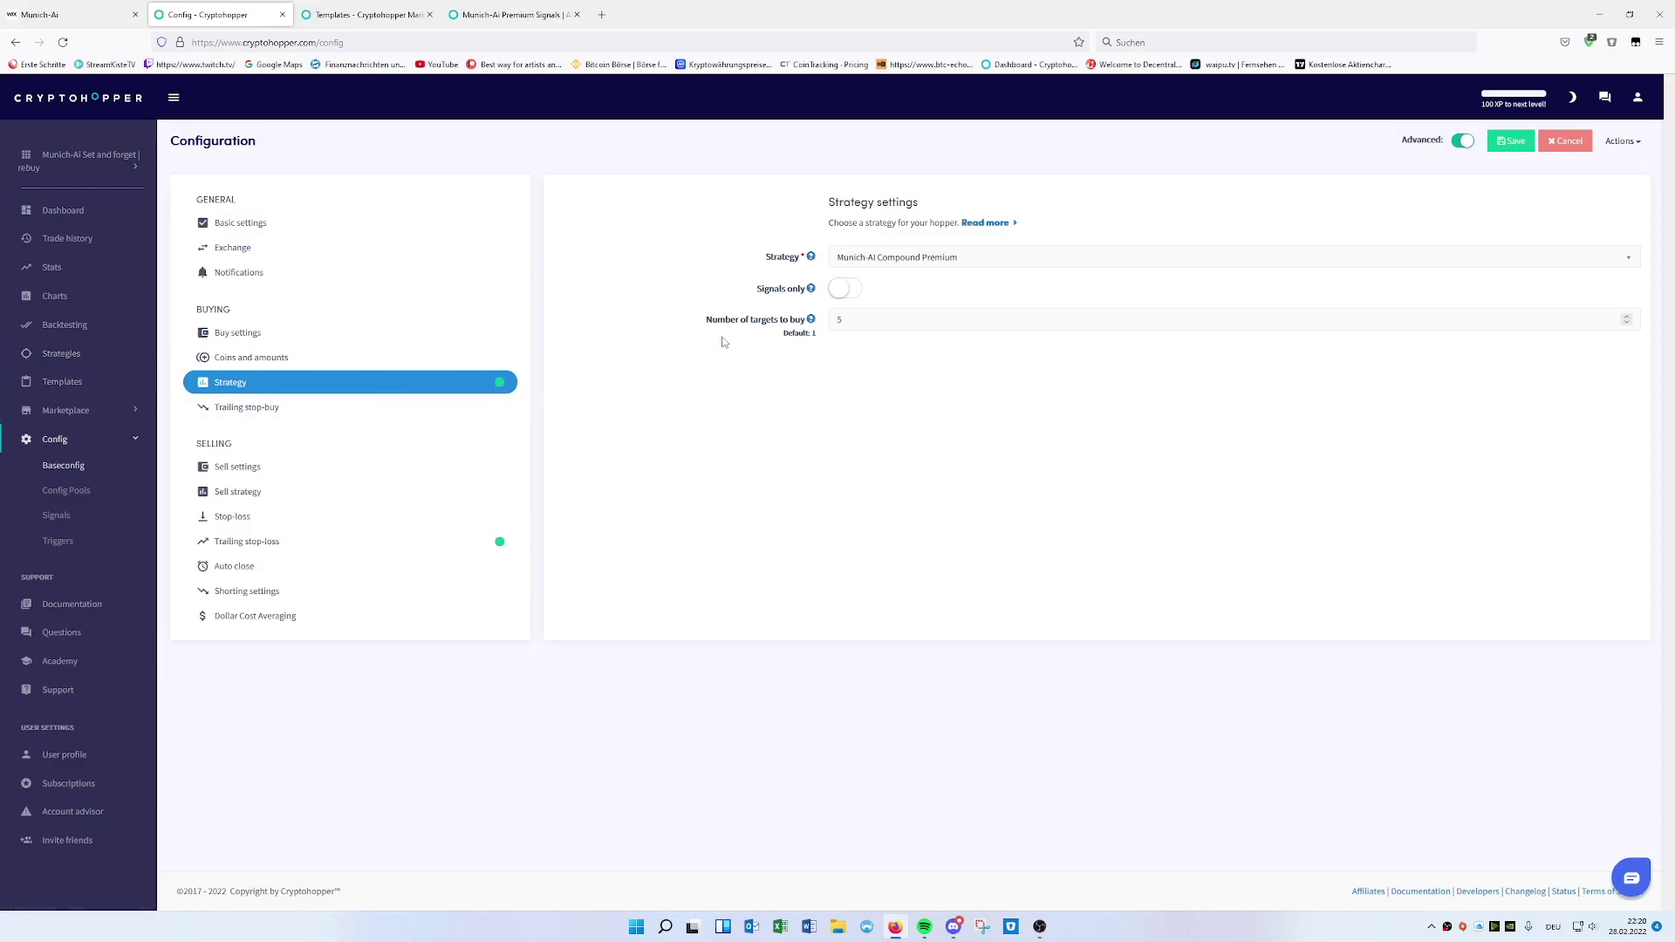
# Step: Keep Munich-AI Compound Premium as the strategy, toggling Signals only on and back off
pyautogui.click(909, 258)
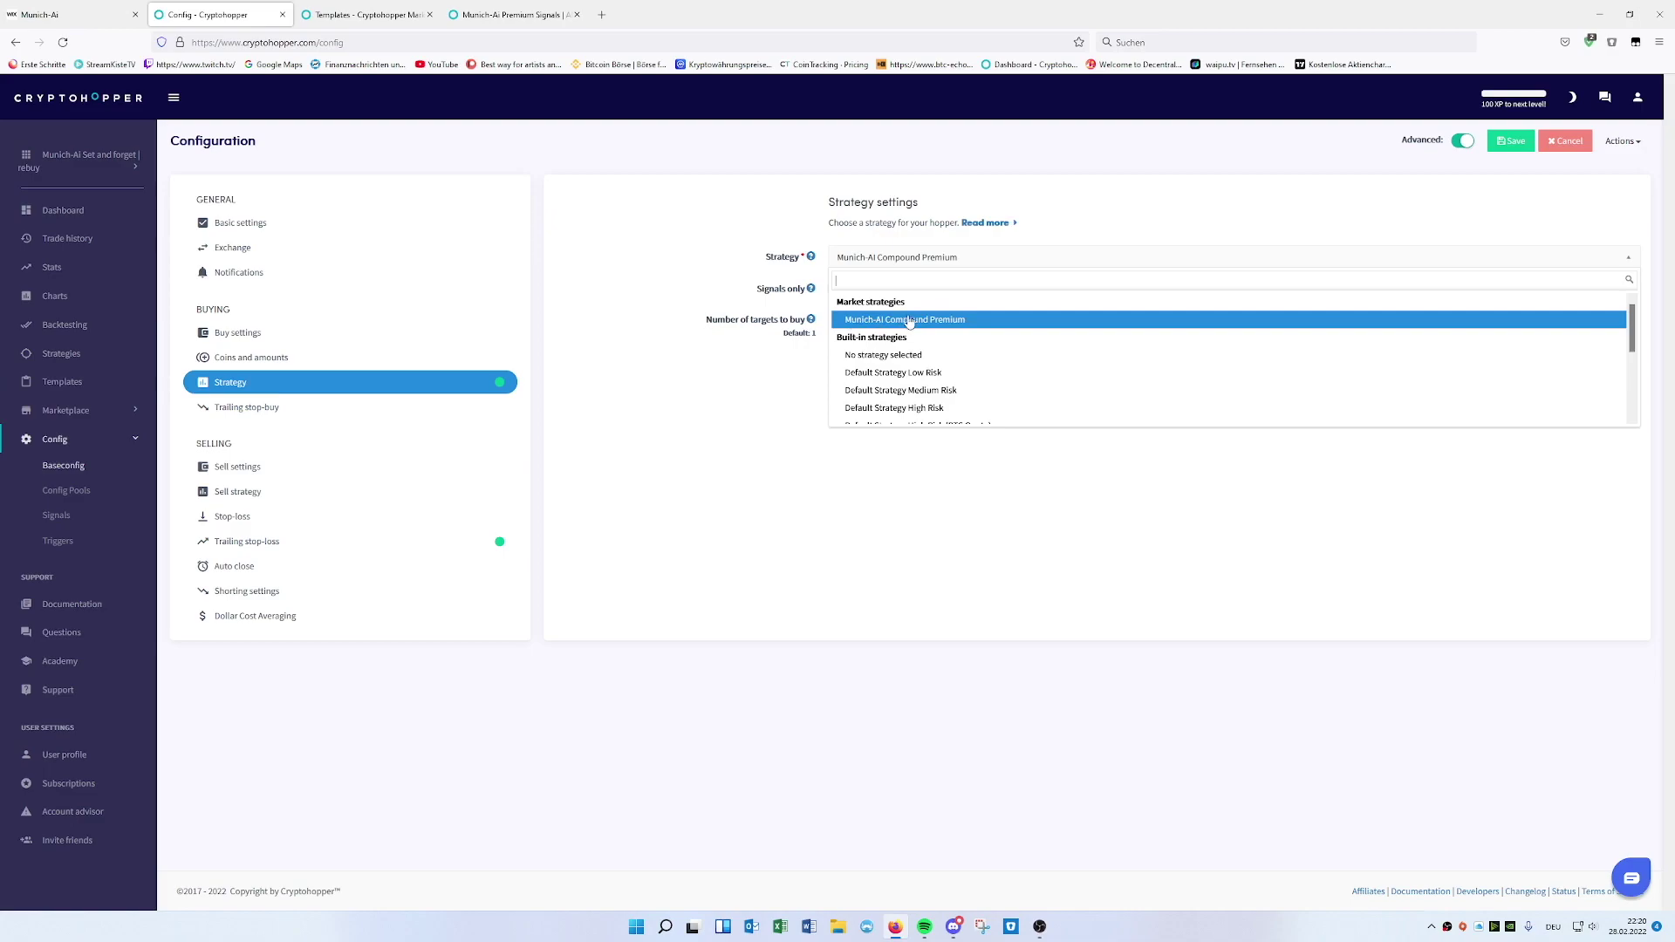
pyautogui.click(878, 321)
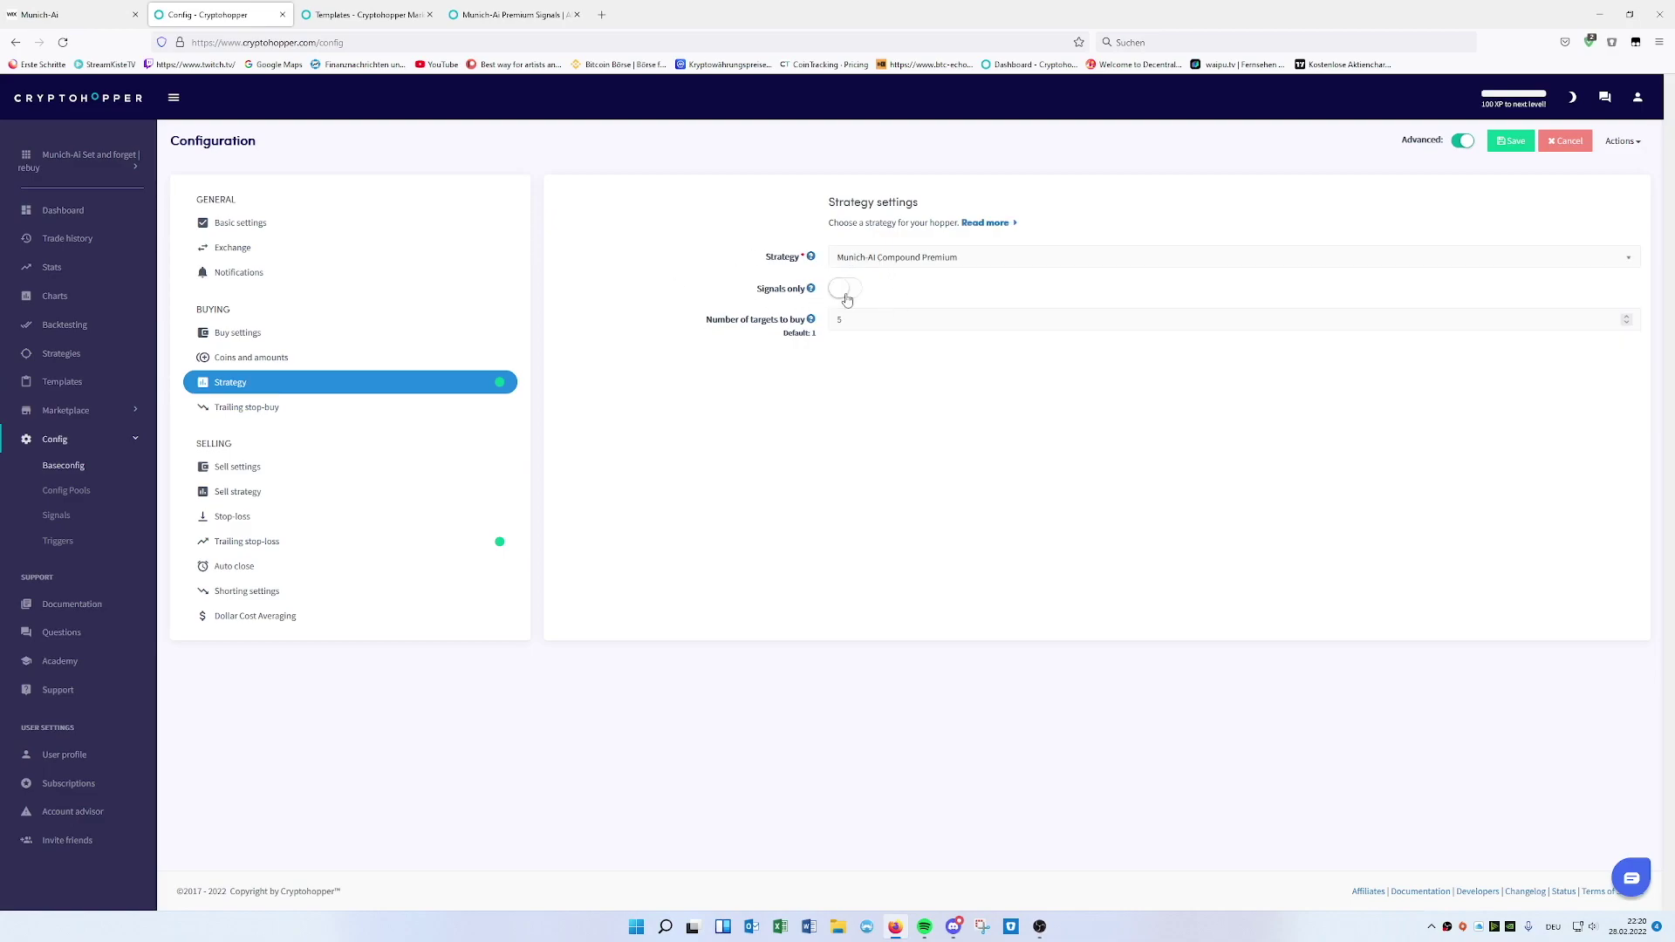
pyautogui.click(846, 295)
pyautogui.click(843, 288)
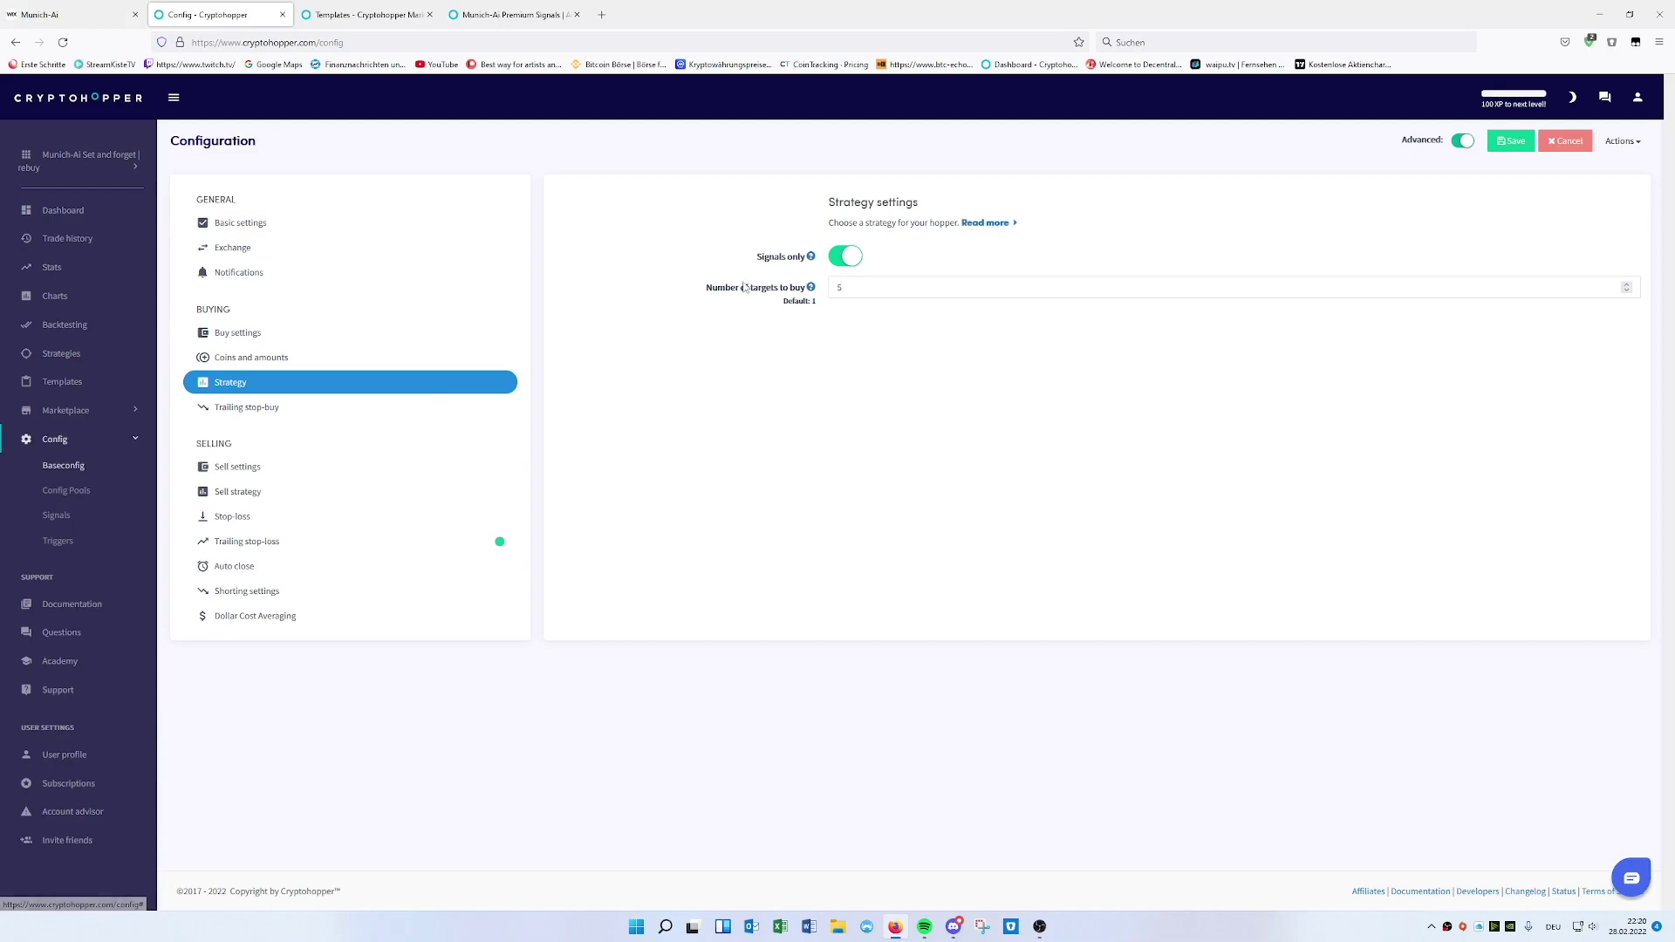
pyautogui.click(842, 260)
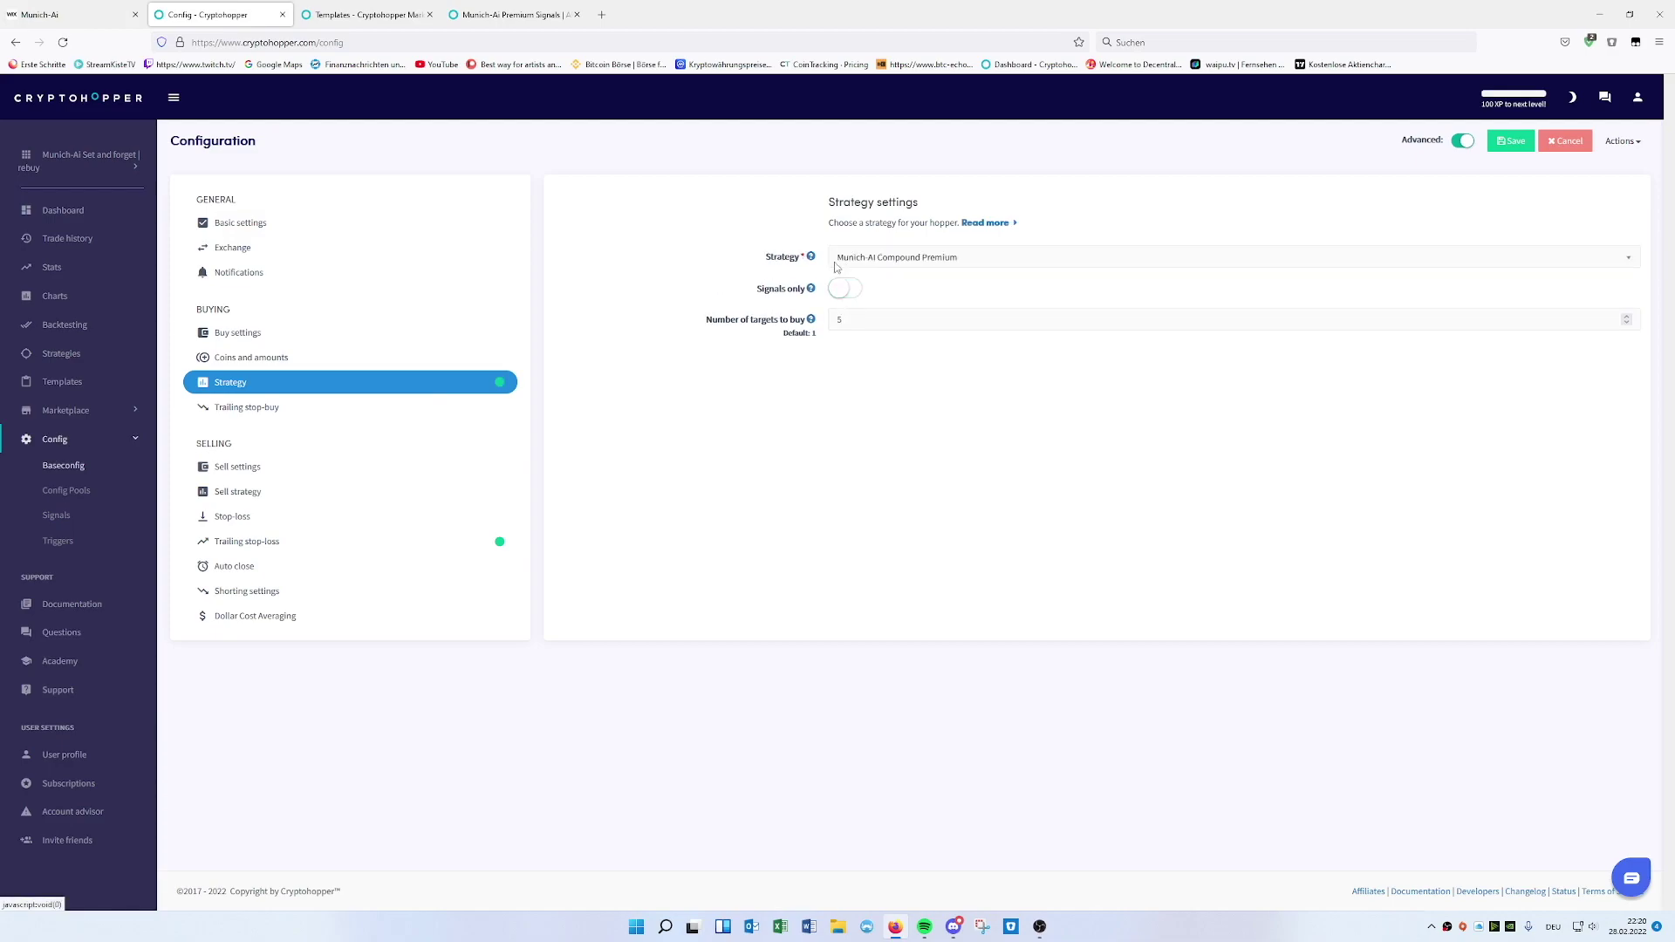
# Step: Retry the Signals only option, leaving it off, and bring up Coins and amounts
pyautogui.click(344, 360)
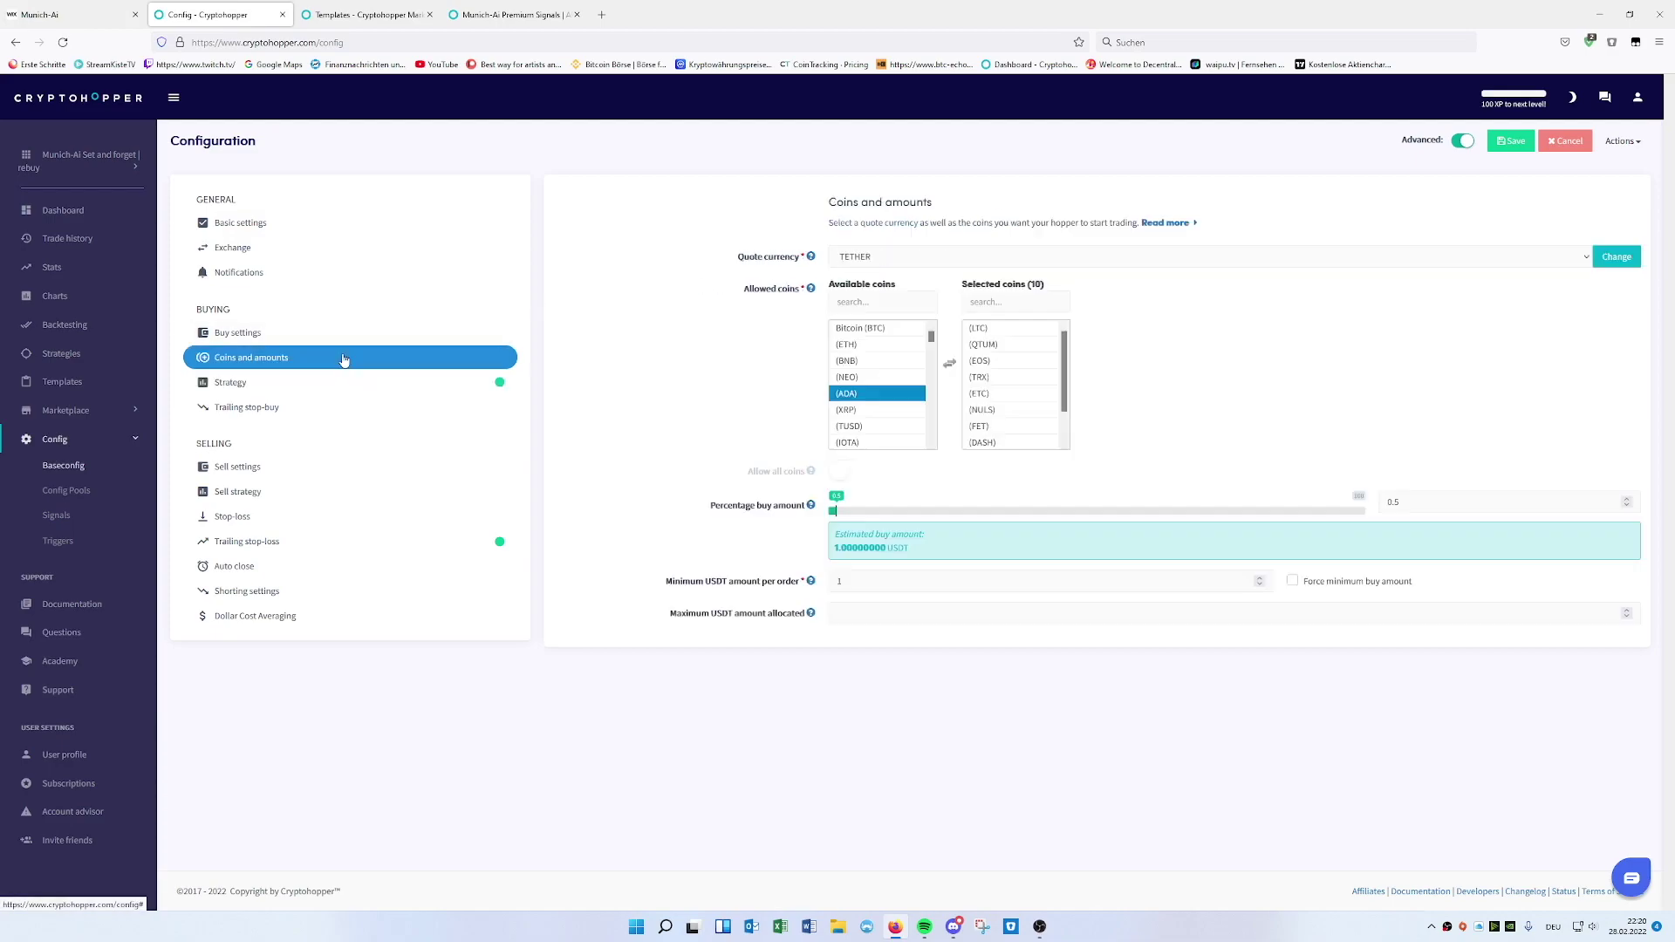
pyautogui.click(344, 382)
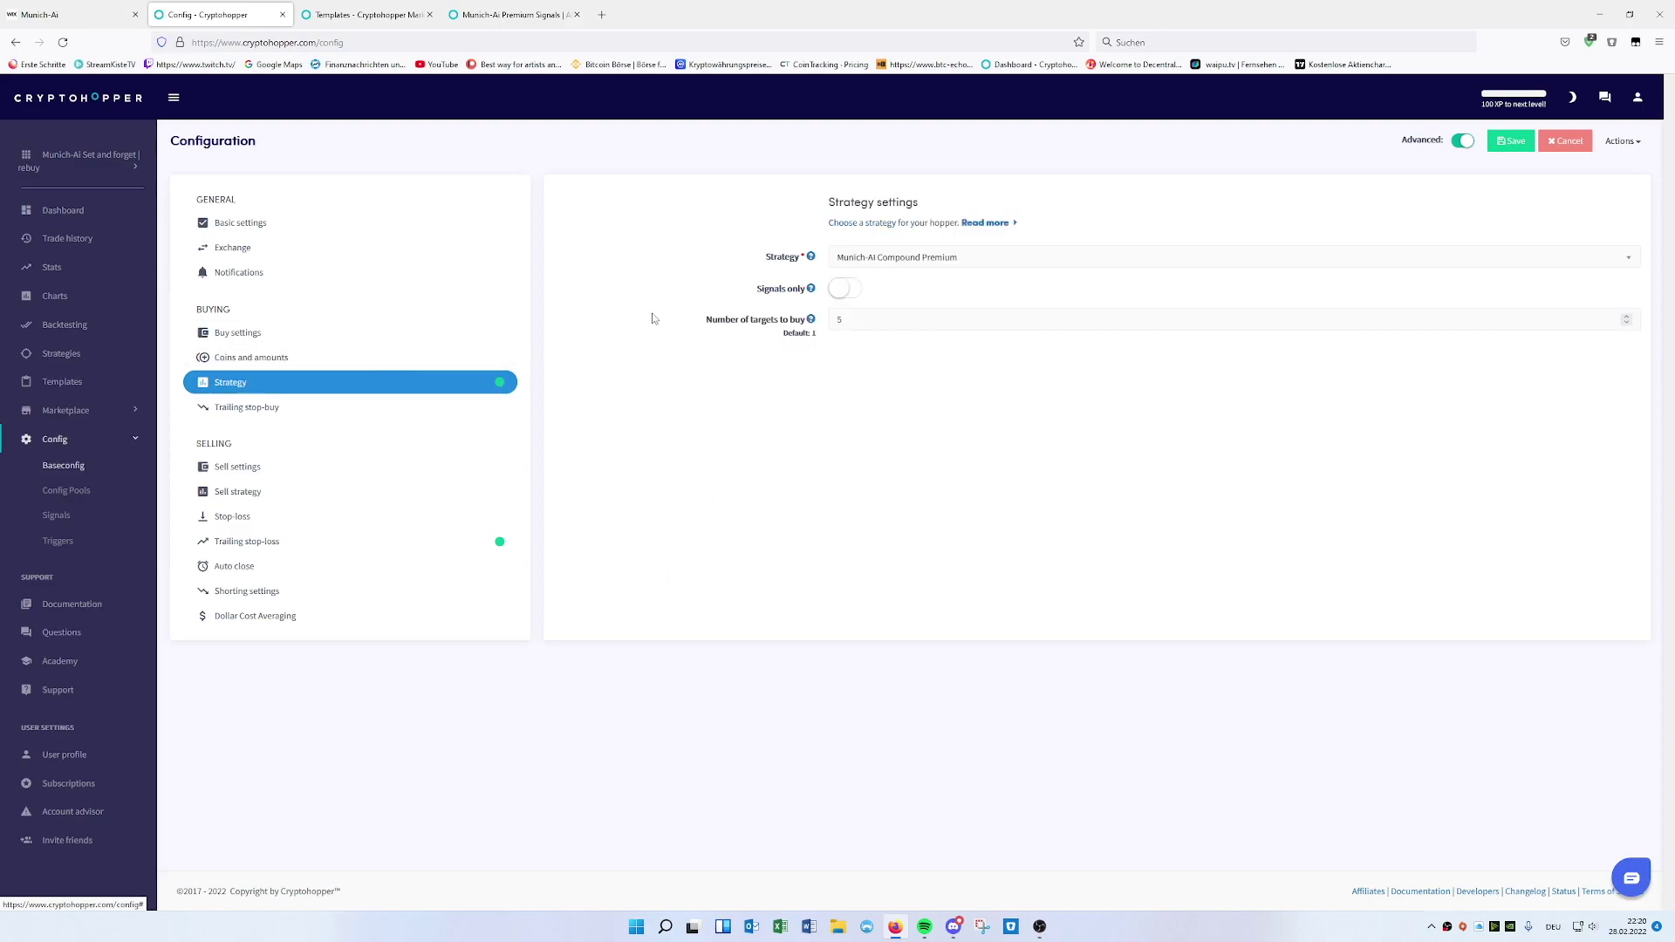
pyautogui.click(859, 262)
pyautogui.click(839, 289)
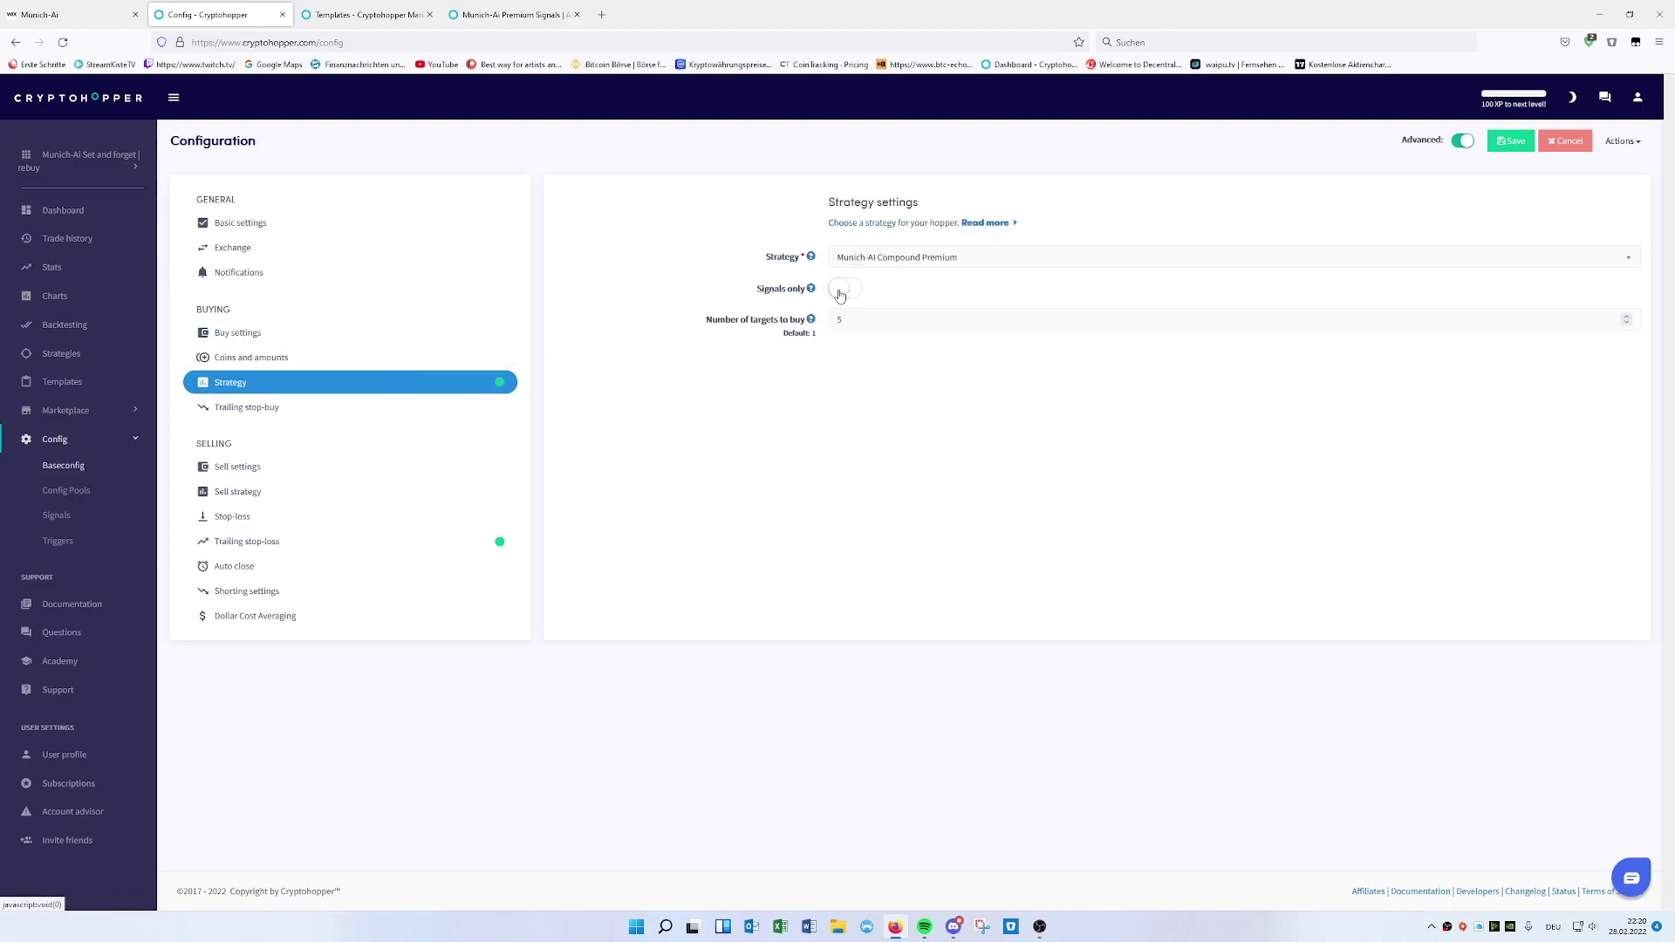
pyautogui.click(320, 361)
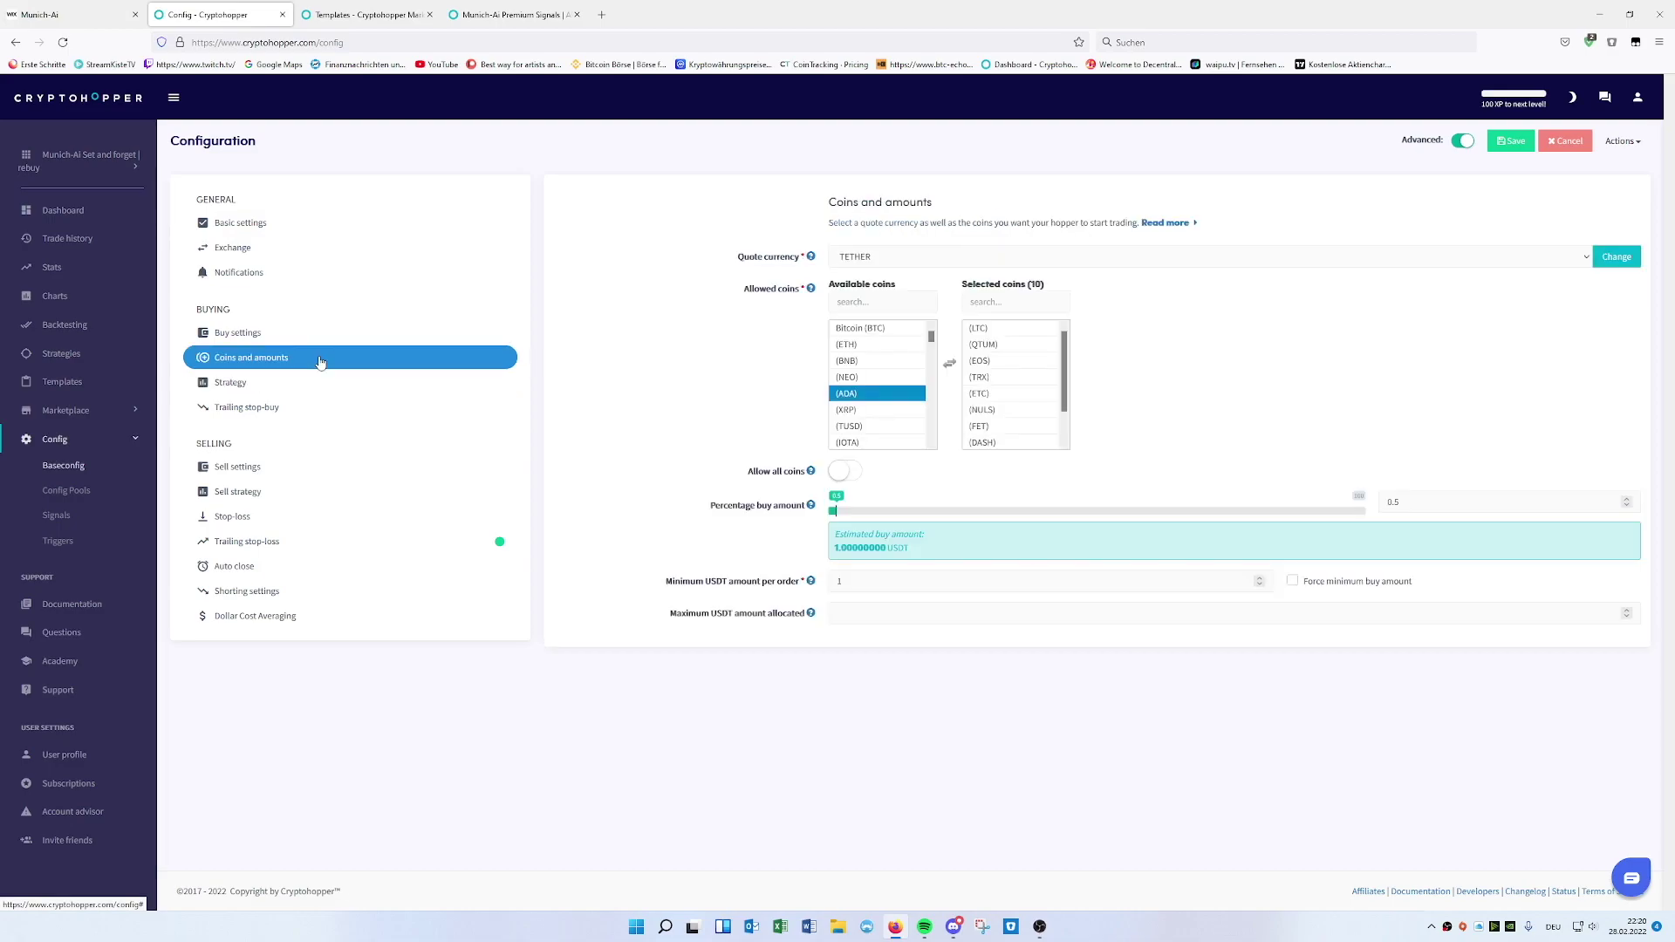
# Step: Turn Allow all coins on then off, keeping the ten selected coins, and return to Strategy
pyautogui.click(850, 476)
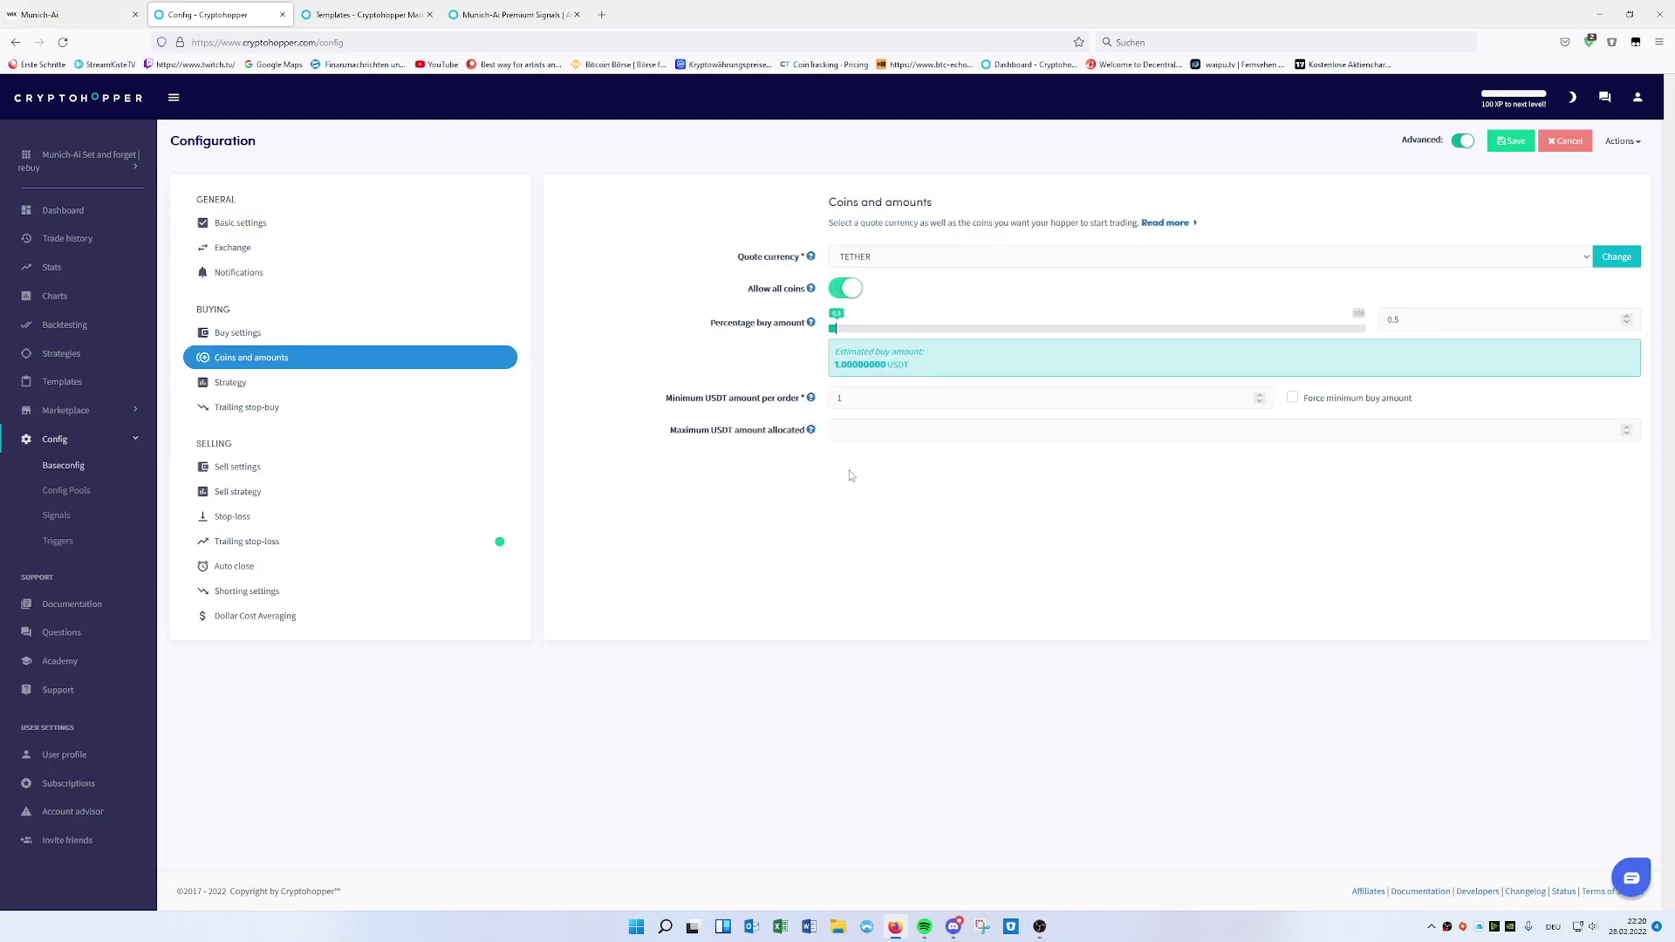
pyautogui.click(840, 290)
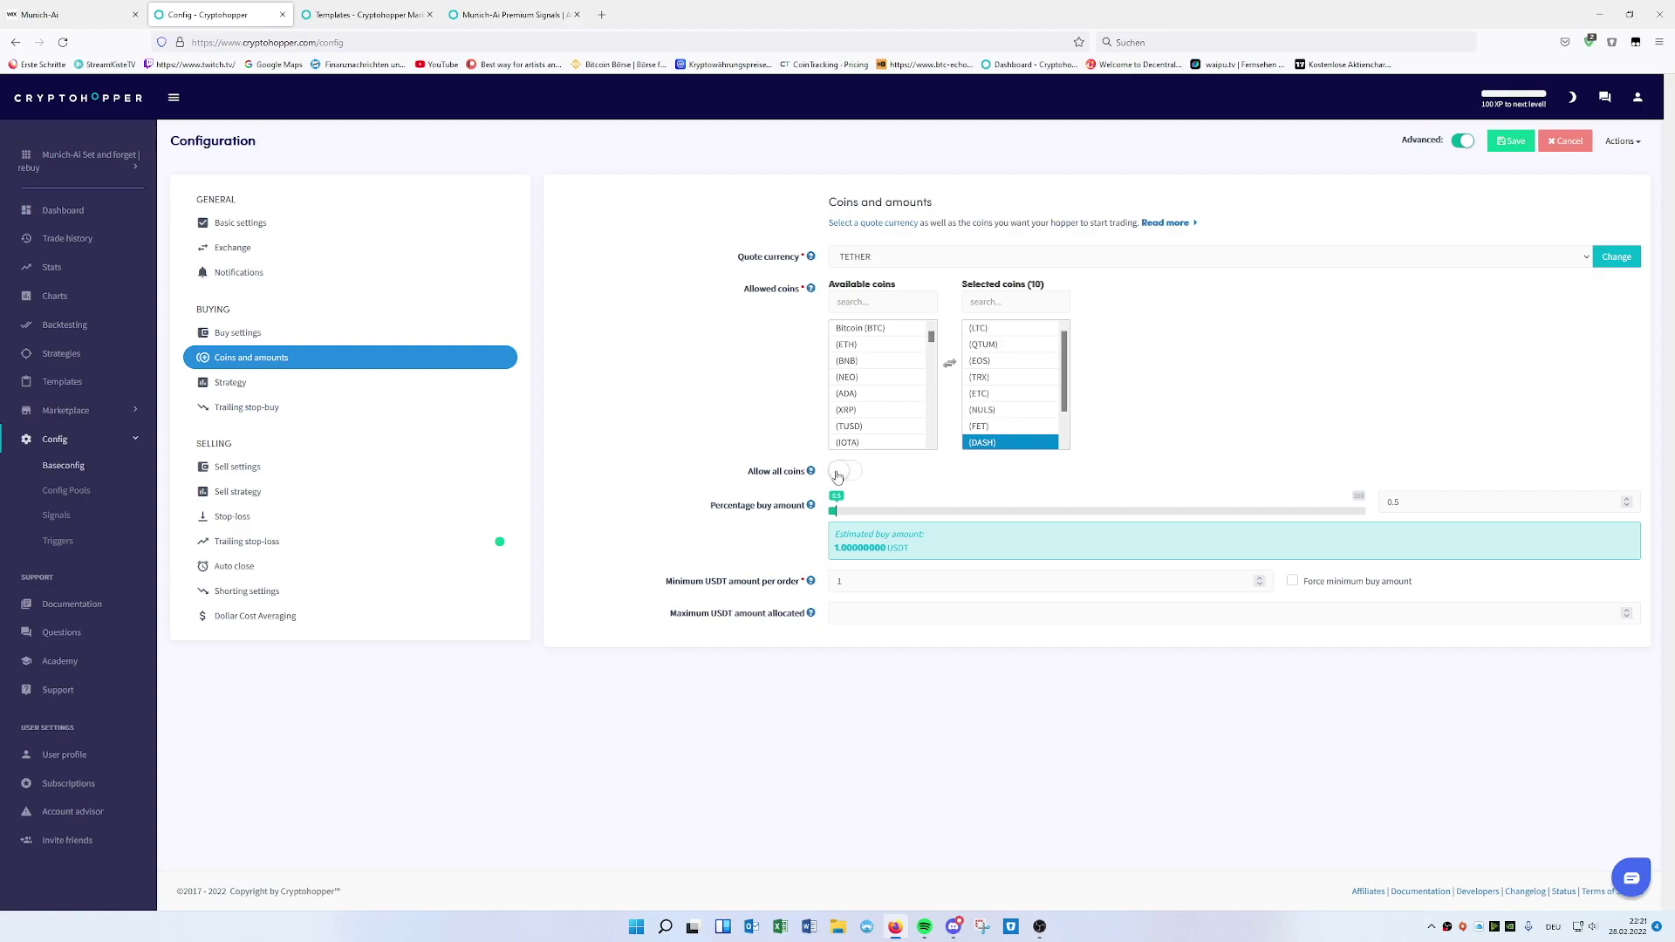
pyautogui.click(429, 384)
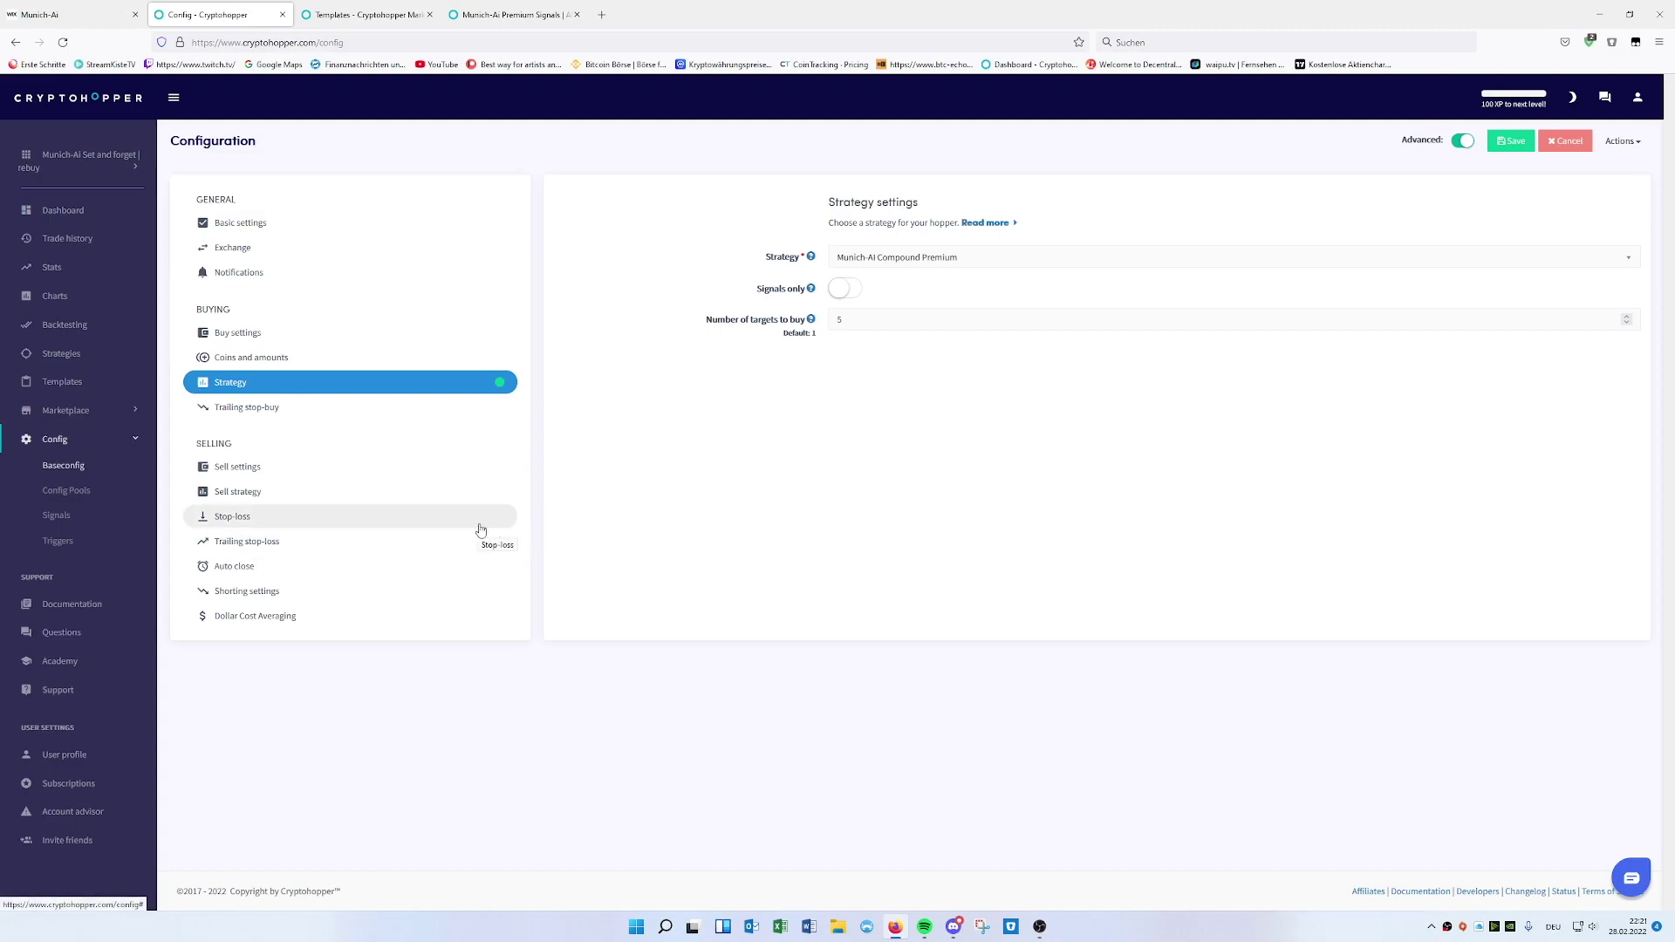
# Step: Enable the hopper from its dashboard and check the 23,757.24 USDT total balance
pyautogui.click(79, 220)
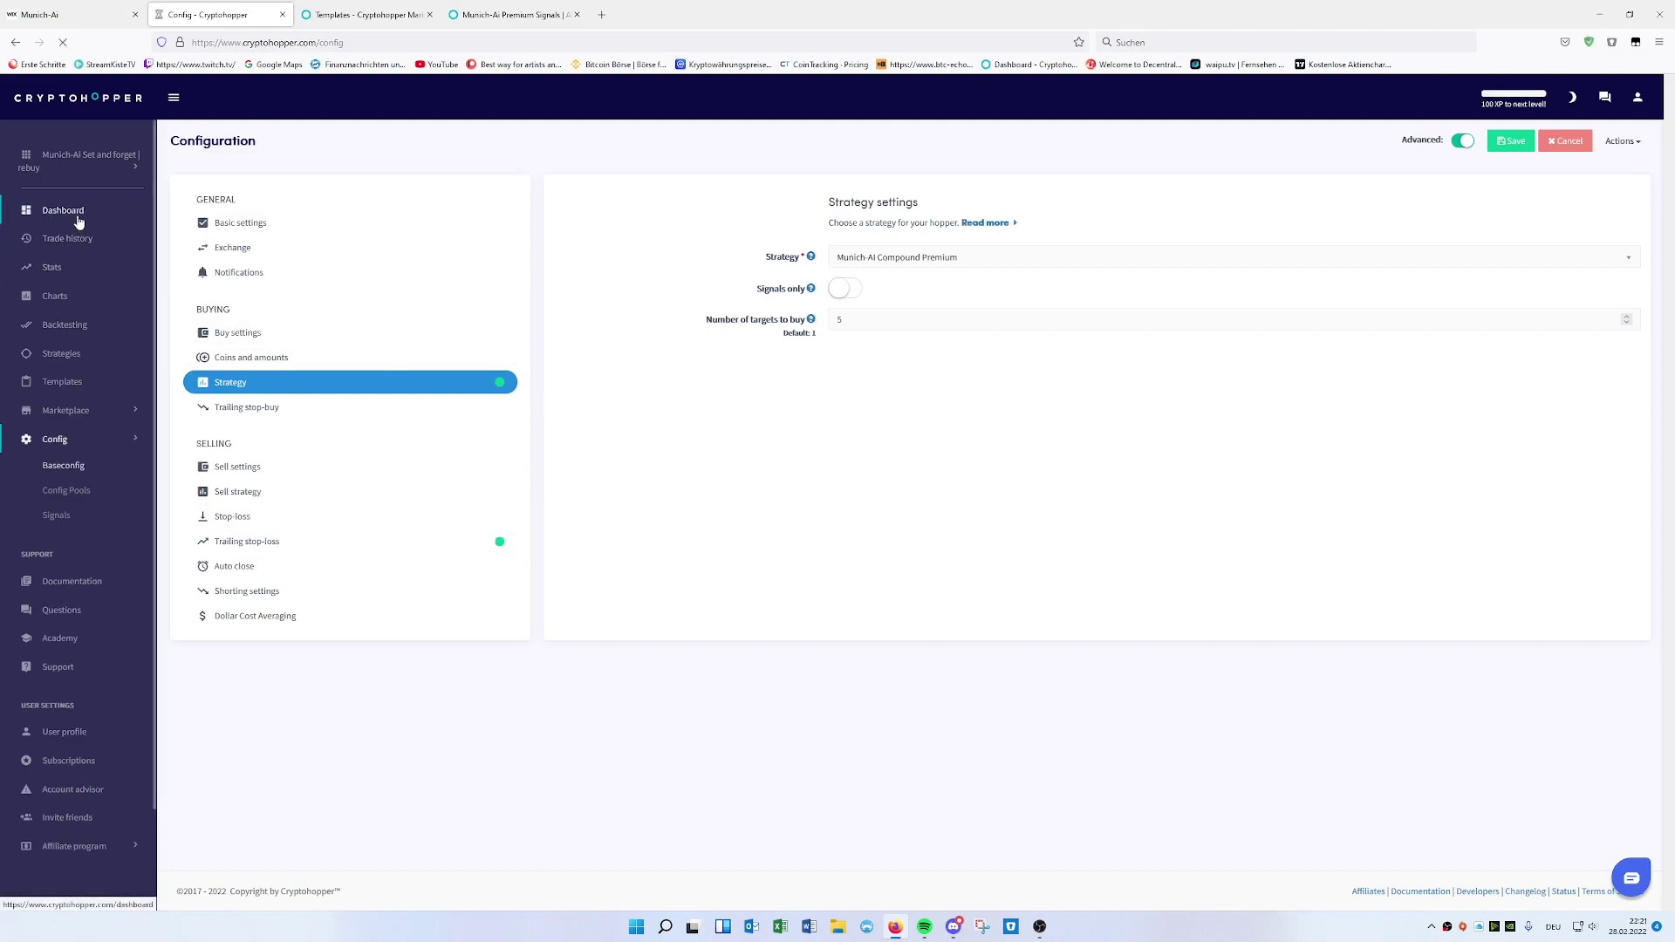
pyautogui.click(1259, 772)
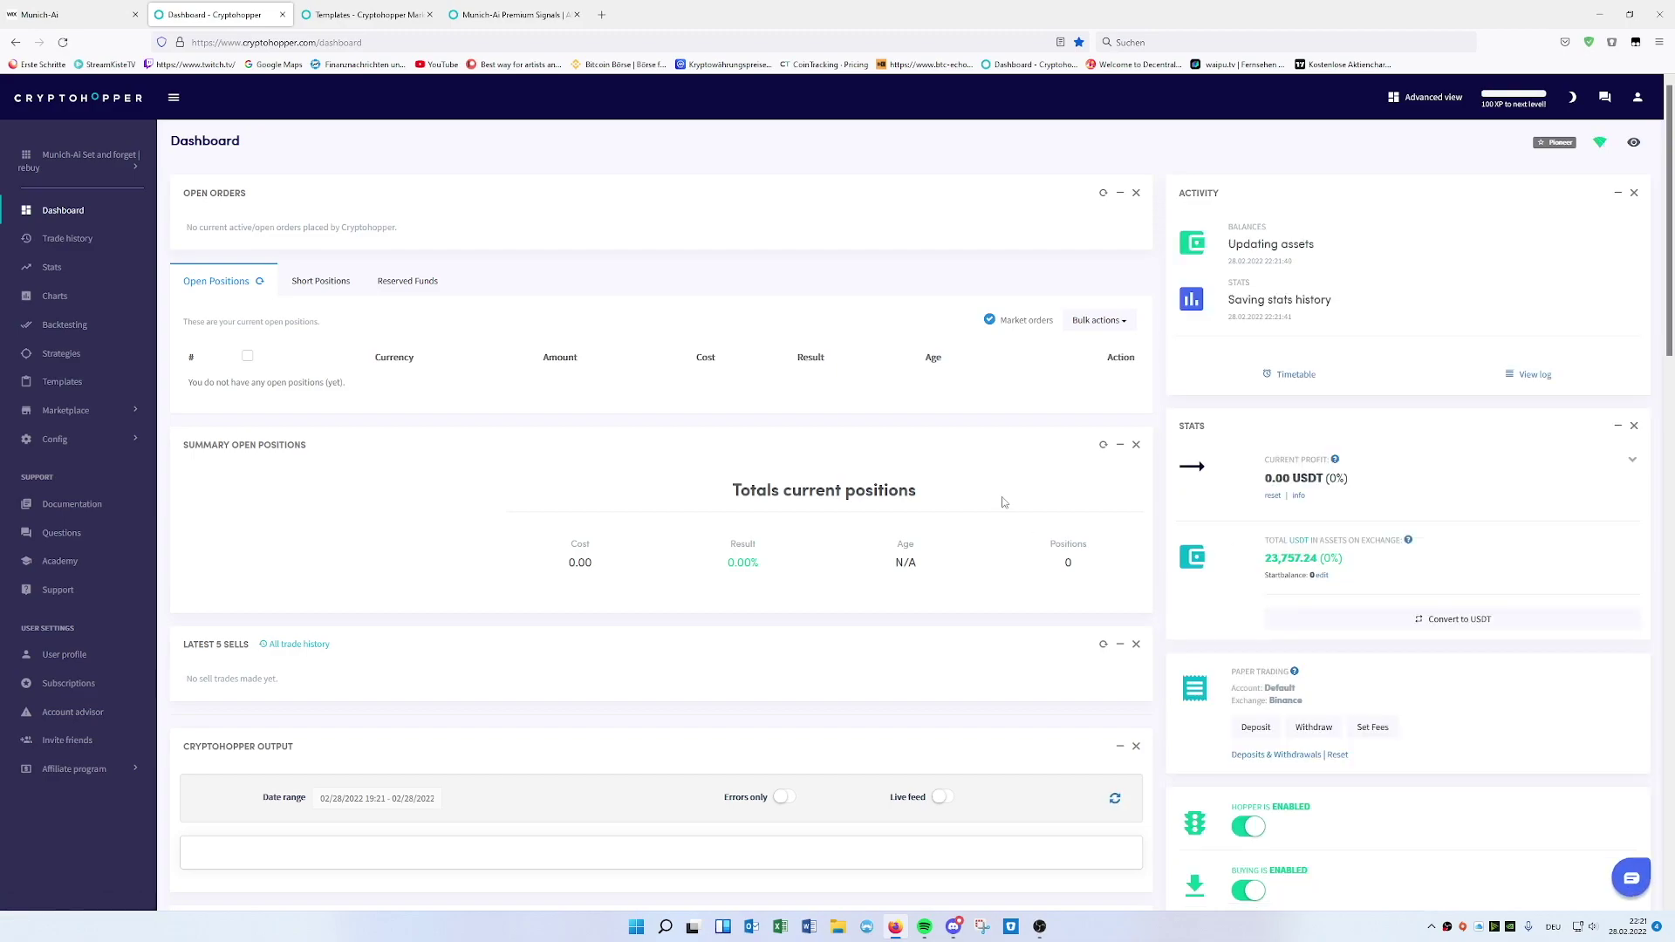
pyautogui.scroll(-2, 1004, 502)
pyautogui.moveTo(1268, 470); pyautogui.dragTo(1320, 470)
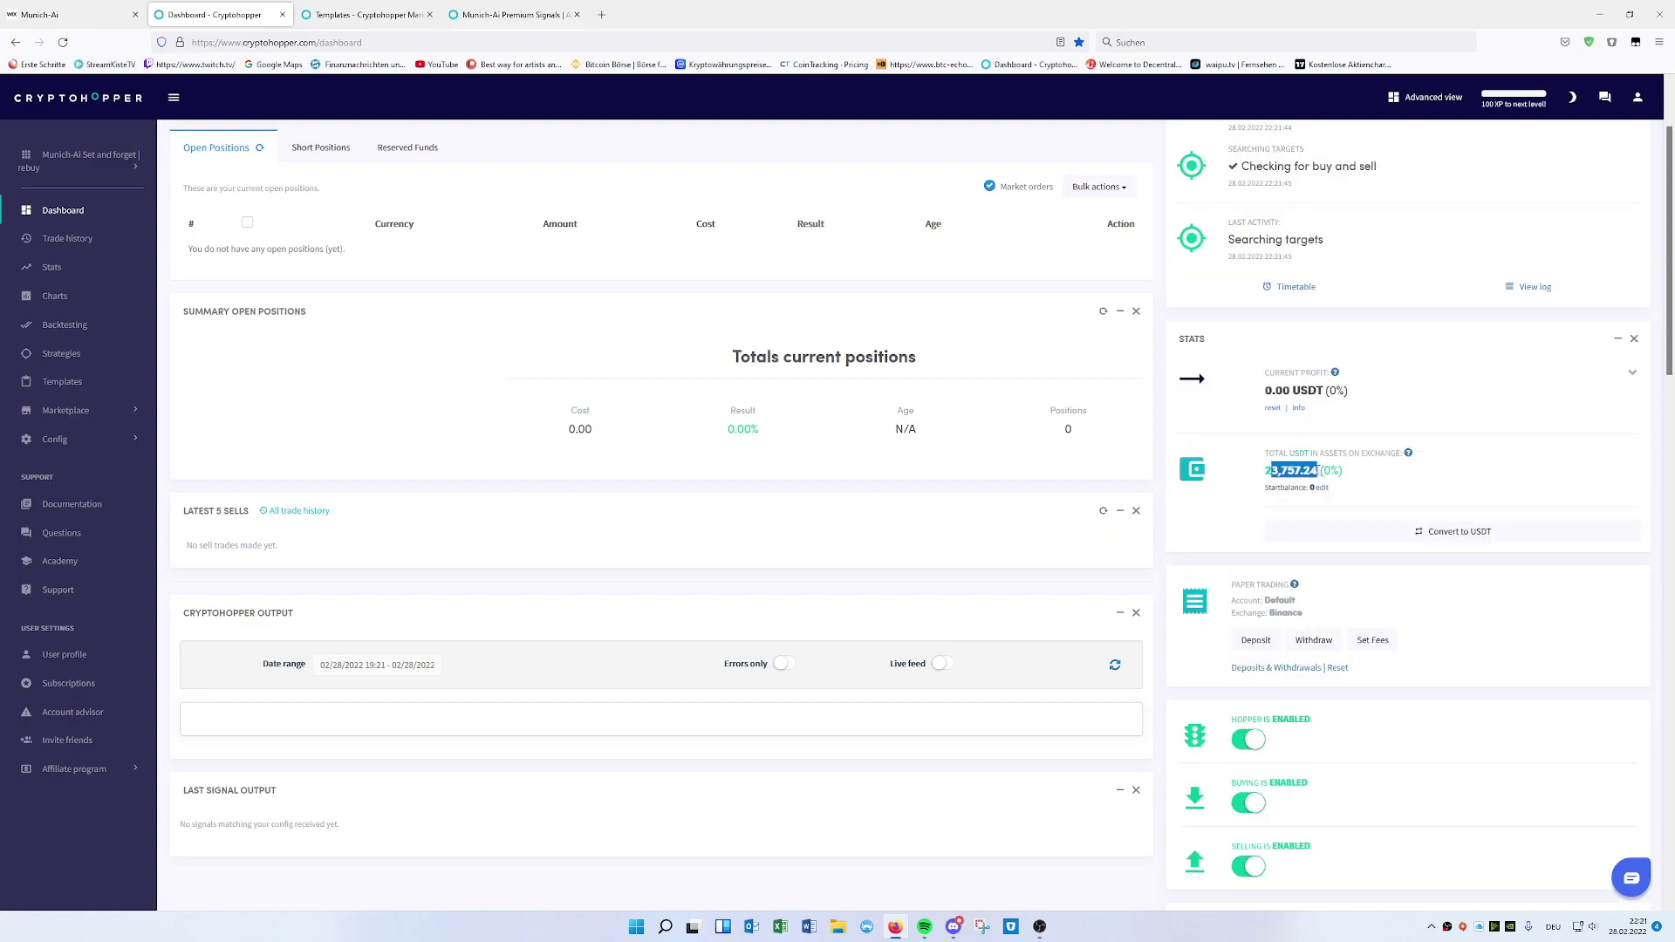
pyautogui.moveTo(1265, 470); pyautogui.dragTo(1319, 471)
# Step: Scroll through the dashboard panels, checking the Searching targets activity entry
pyautogui.scroll(-1, 1319, 470)
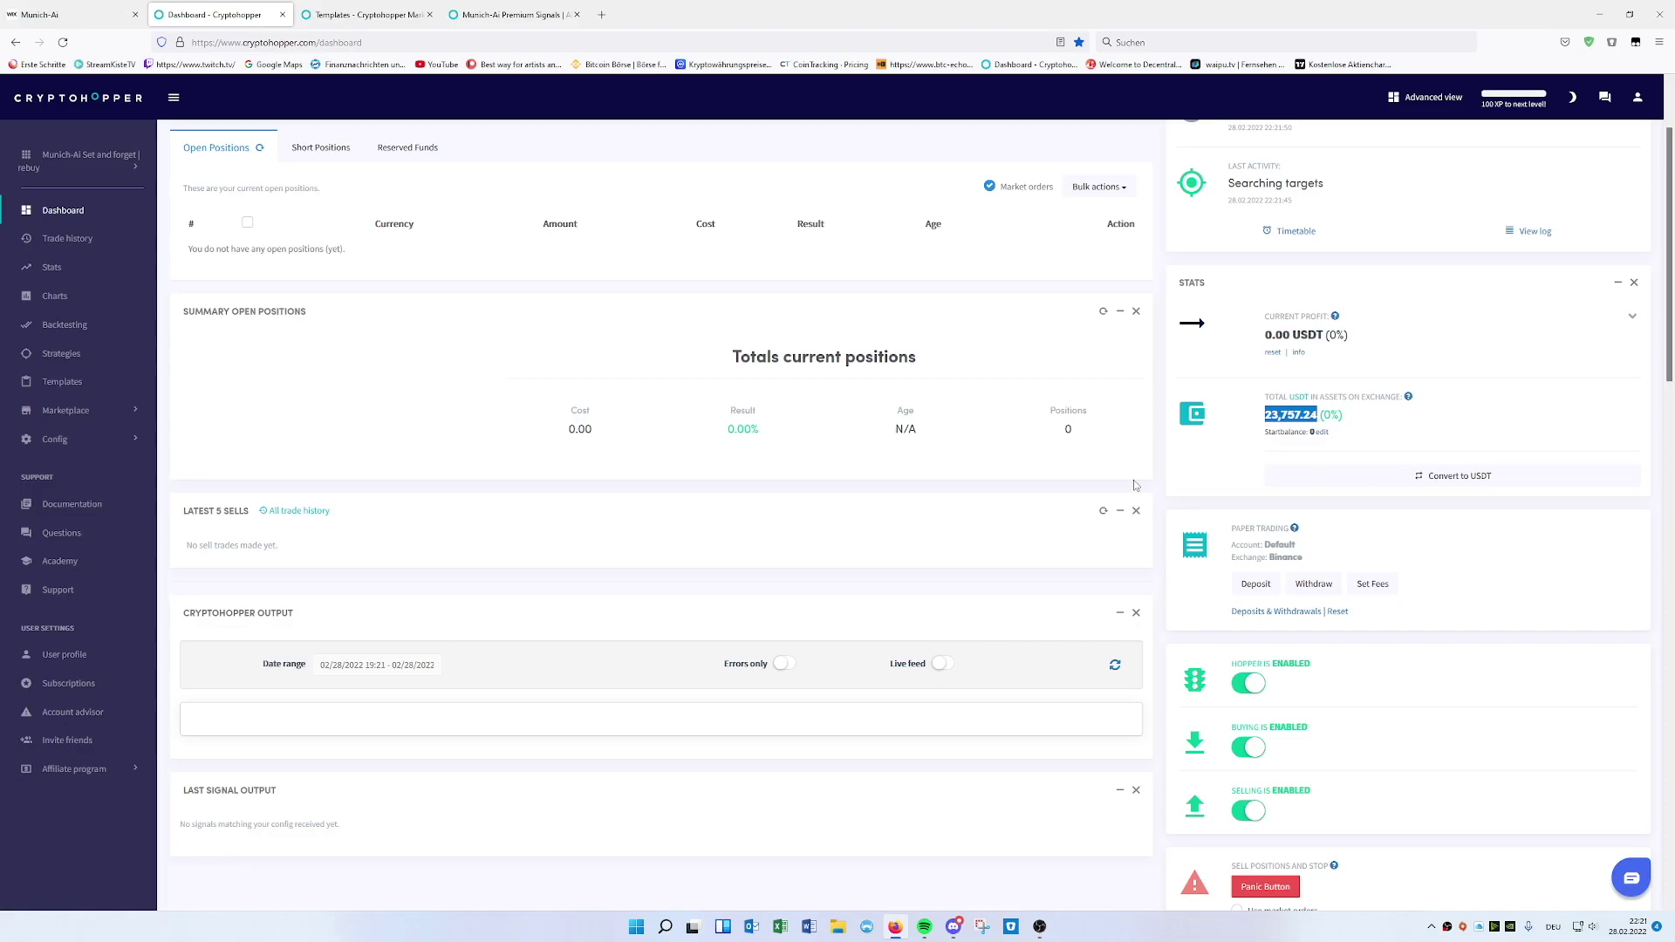
pyautogui.scroll(2, 1298, 422)
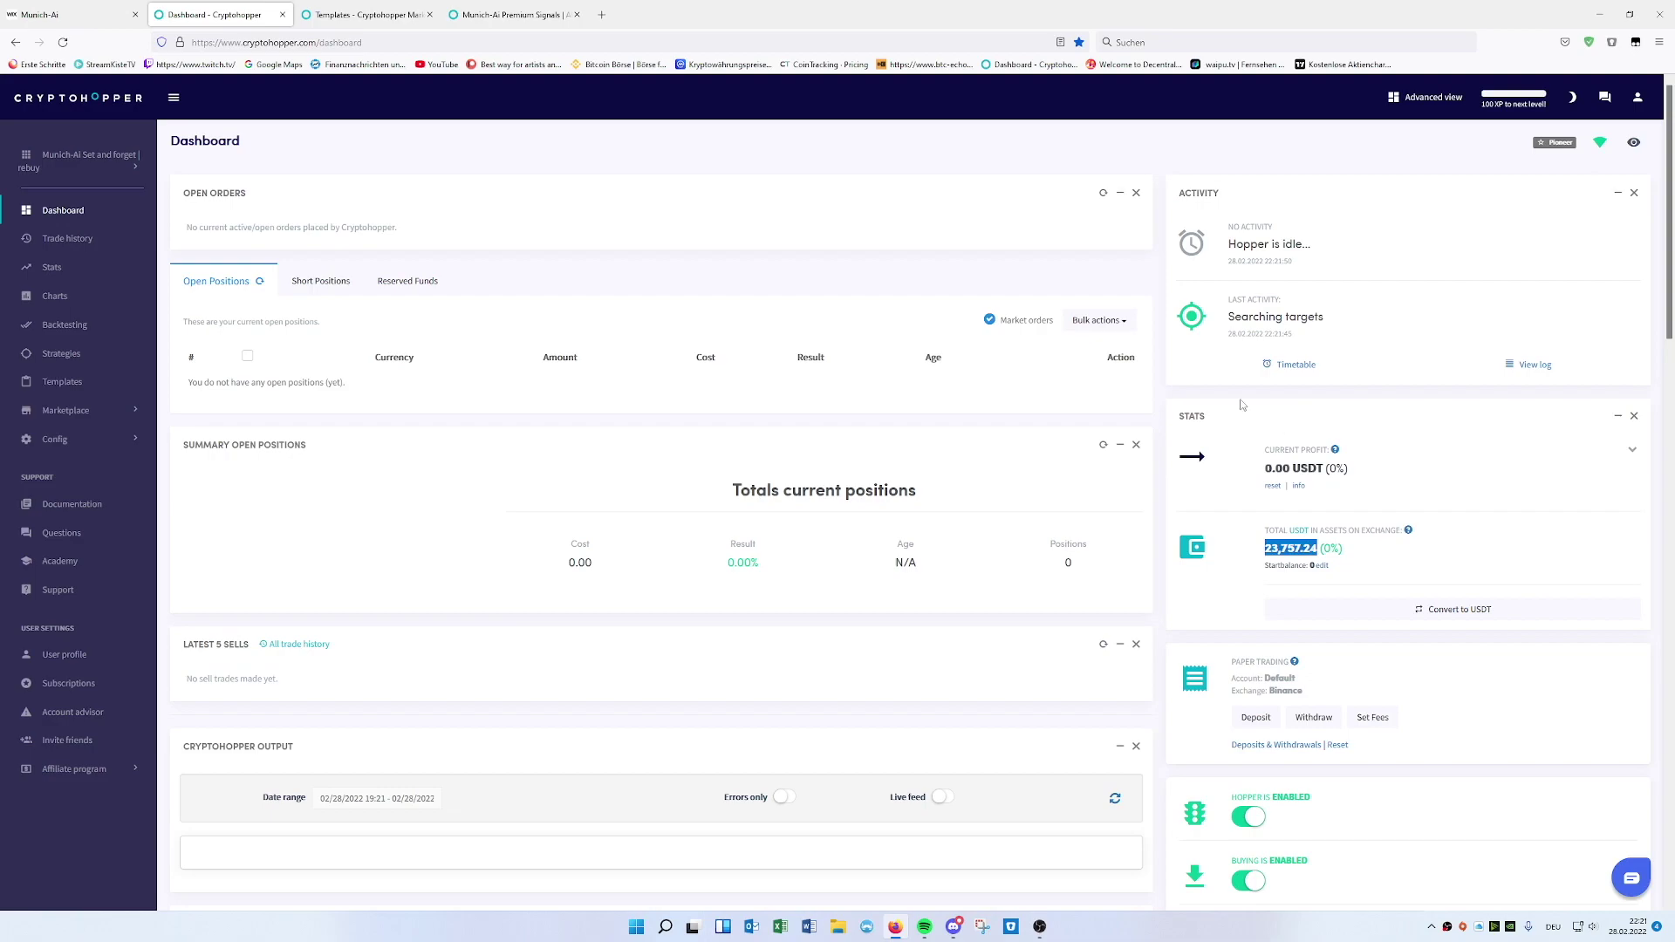
pyautogui.moveTo(1229, 317); pyautogui.dragTo(1341, 323)
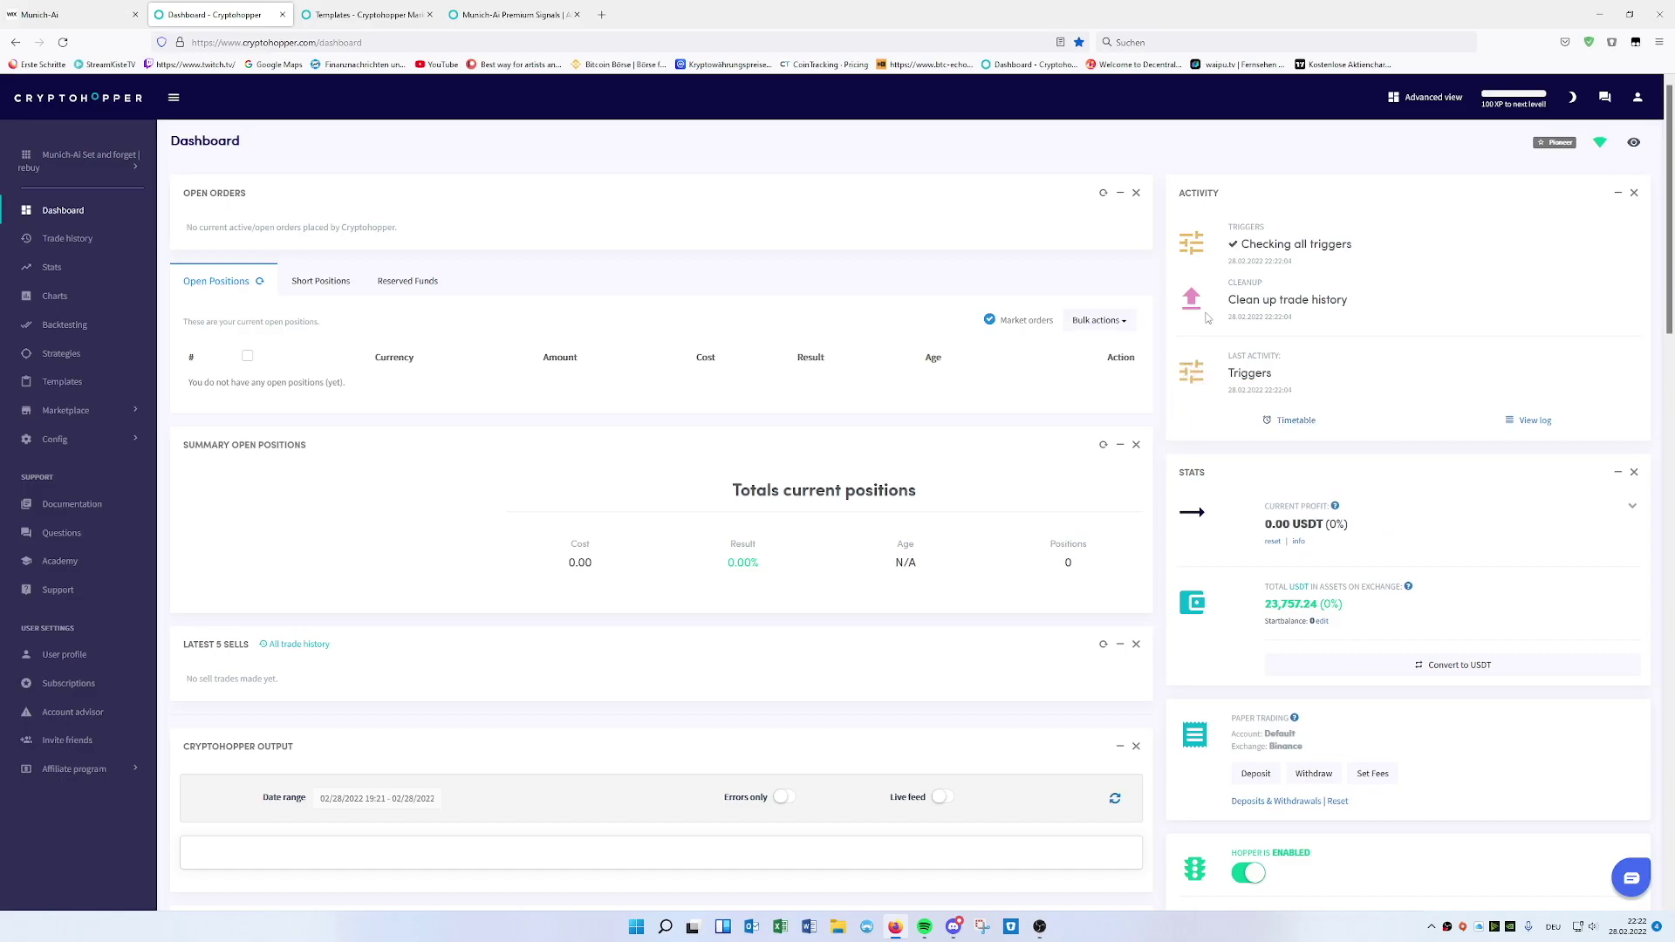
pyautogui.scroll(-10, 978, 469)
pyautogui.scroll(-5, 977, 469)
pyautogui.scroll(2, 1062, 483)
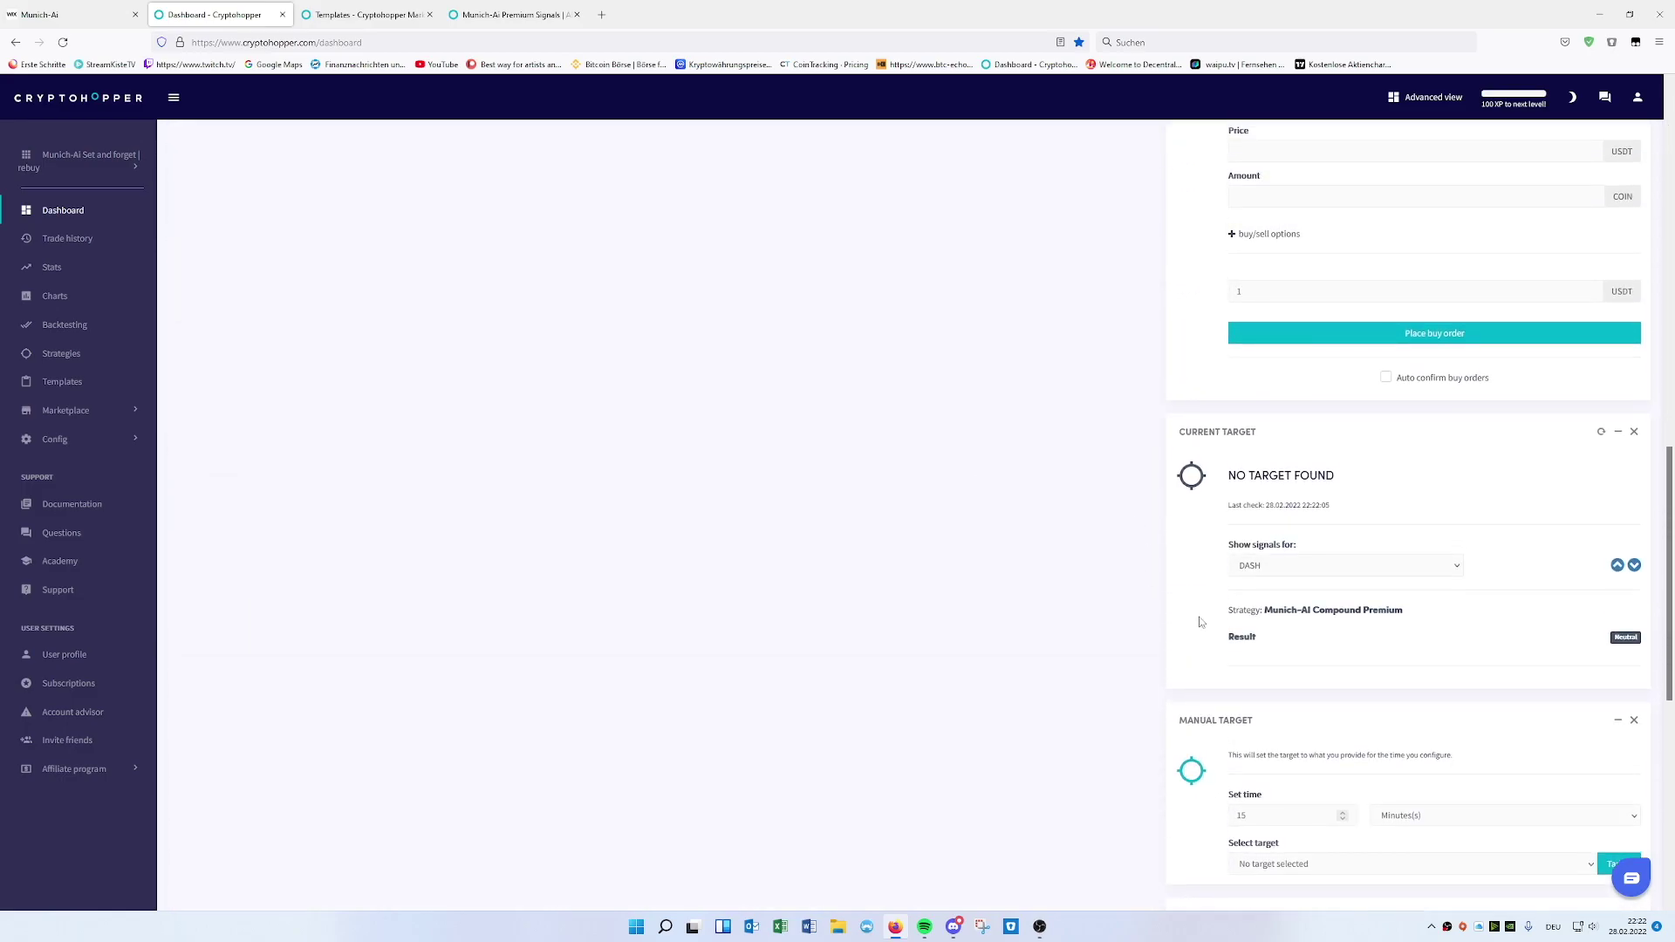
pyautogui.scroll(13, 904, 526)
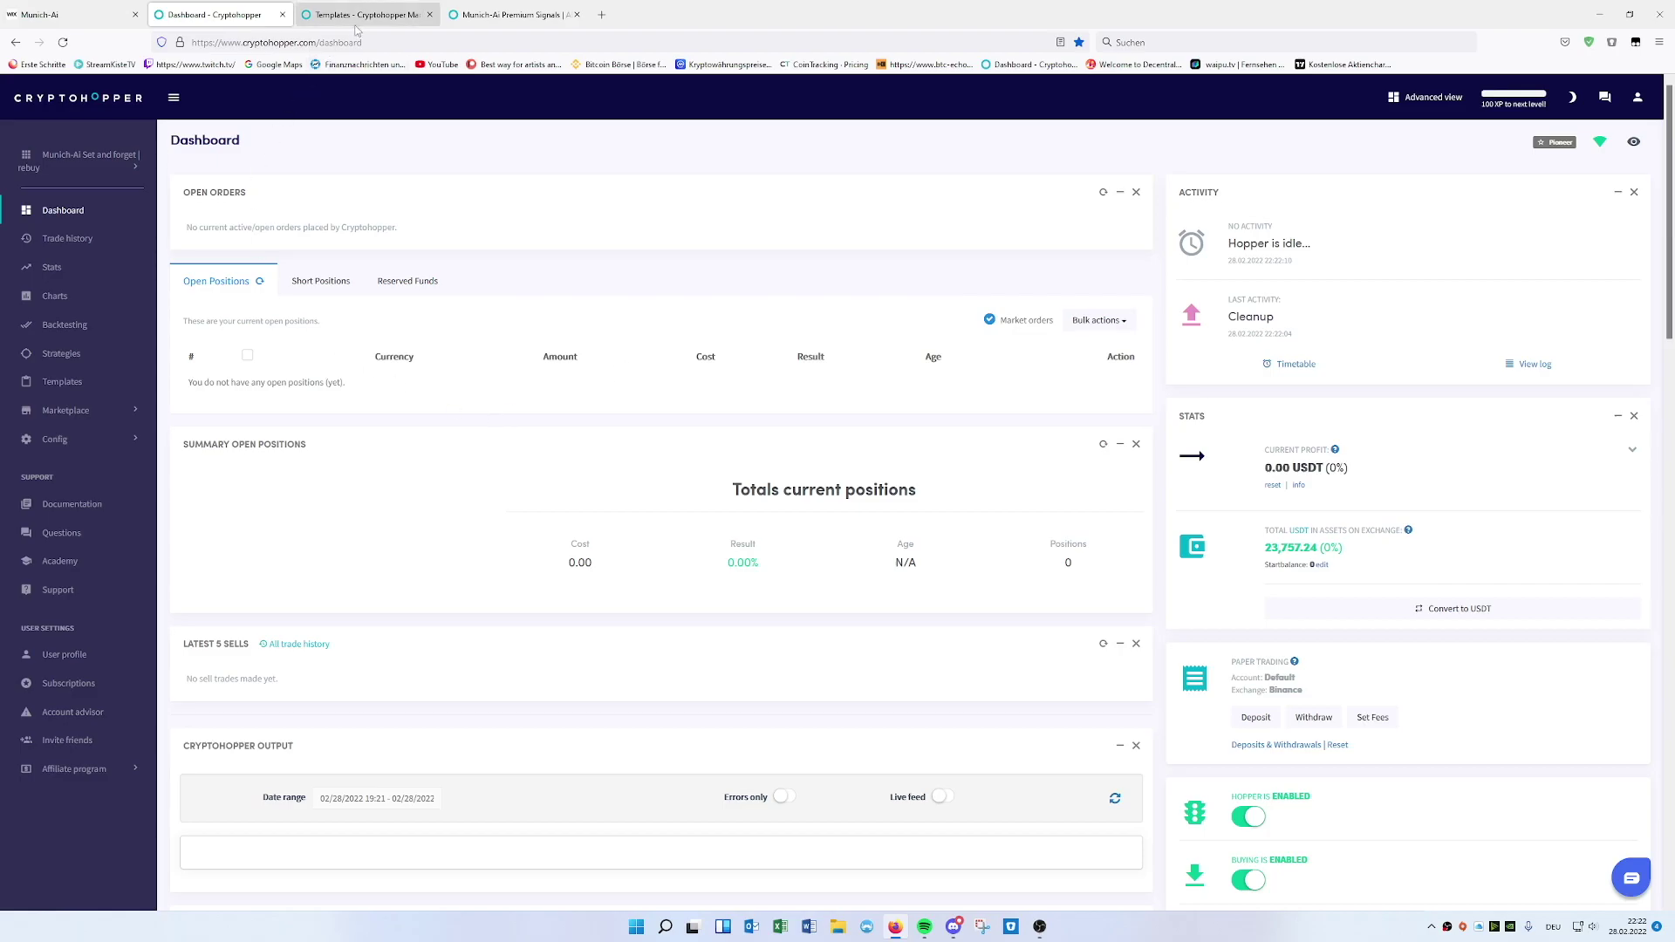
pyautogui.click(485, 14)
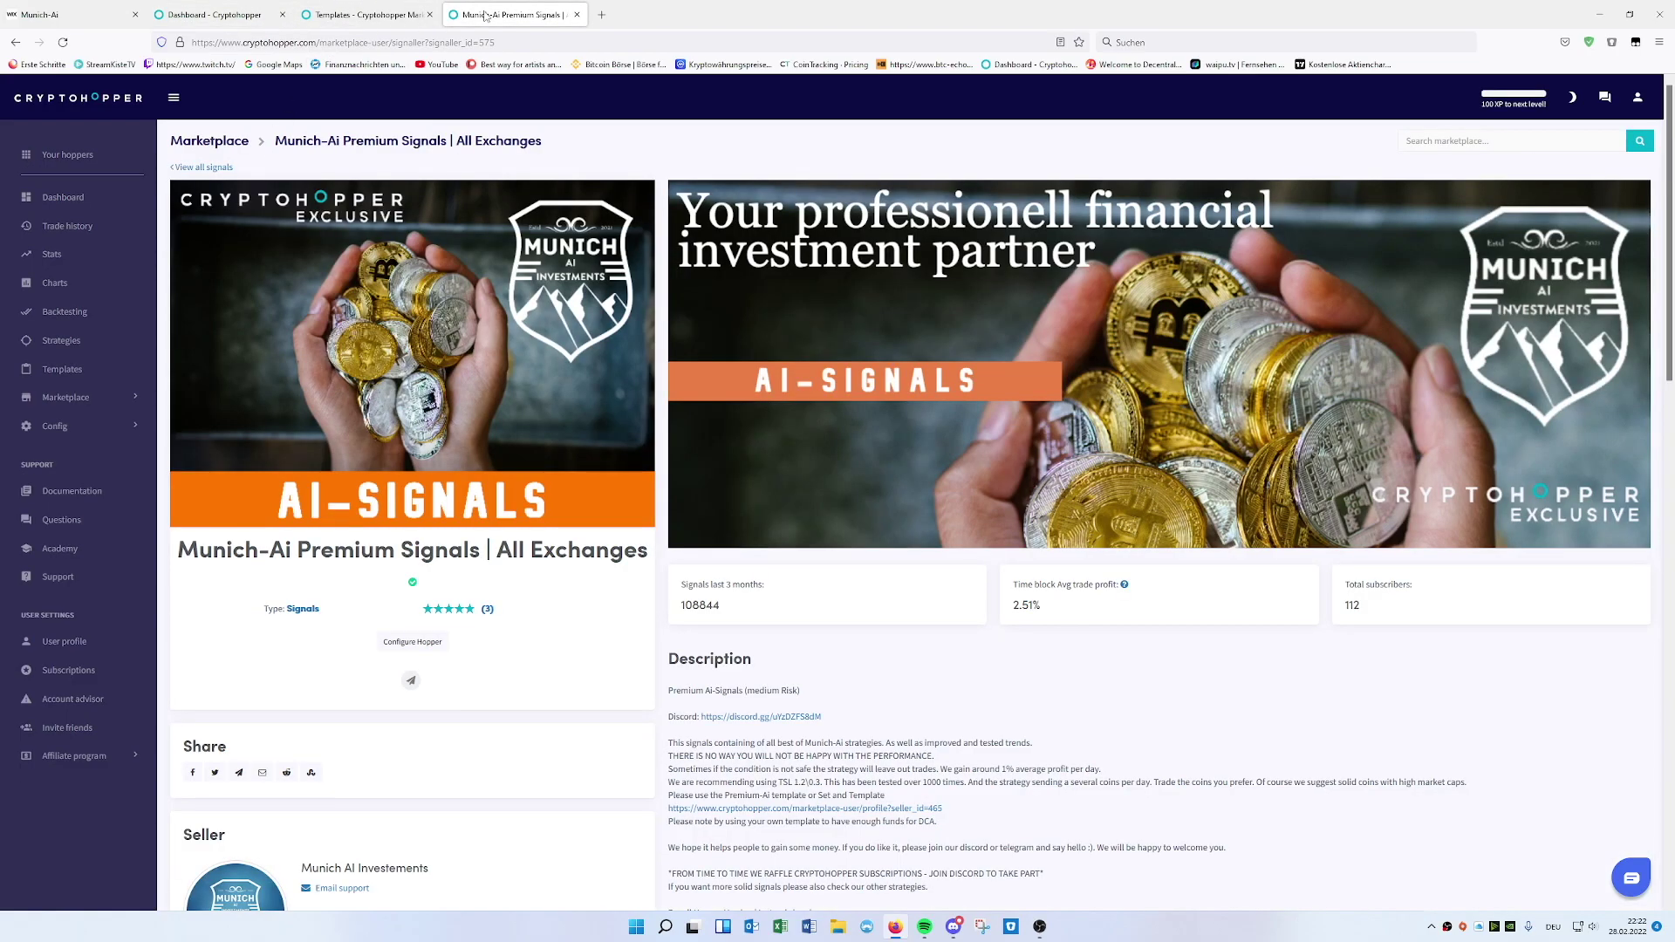
pyautogui.click(366, 15)
pyautogui.click(214, 15)
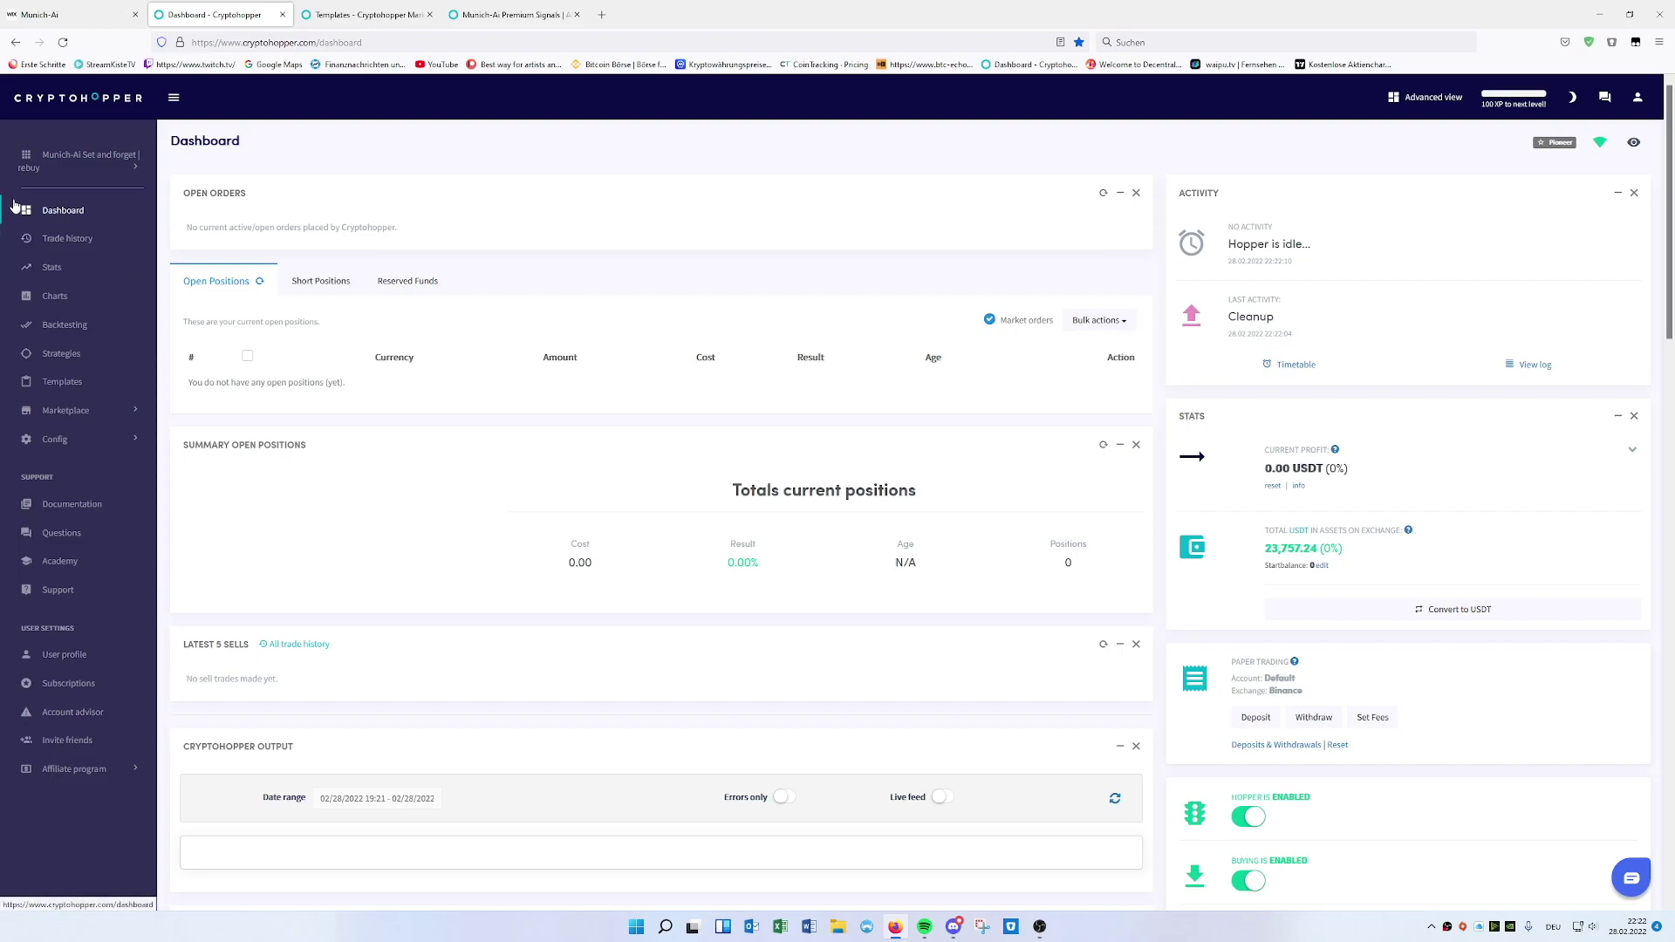
pyautogui.click(96, 415)
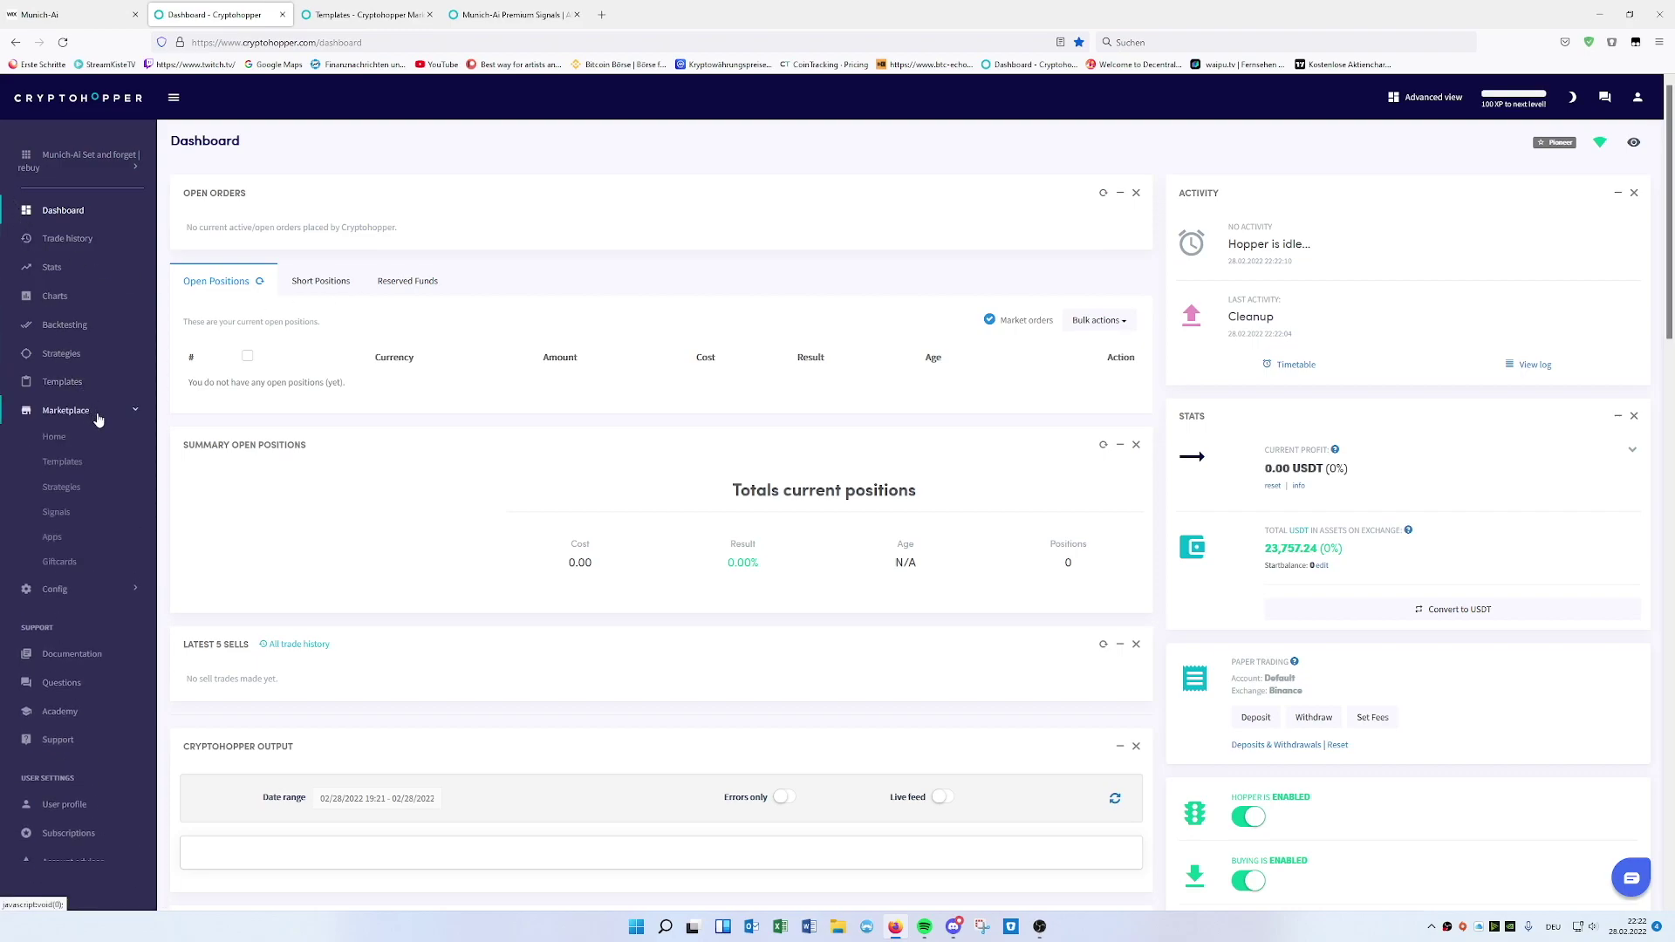
pyautogui.click(66, 415)
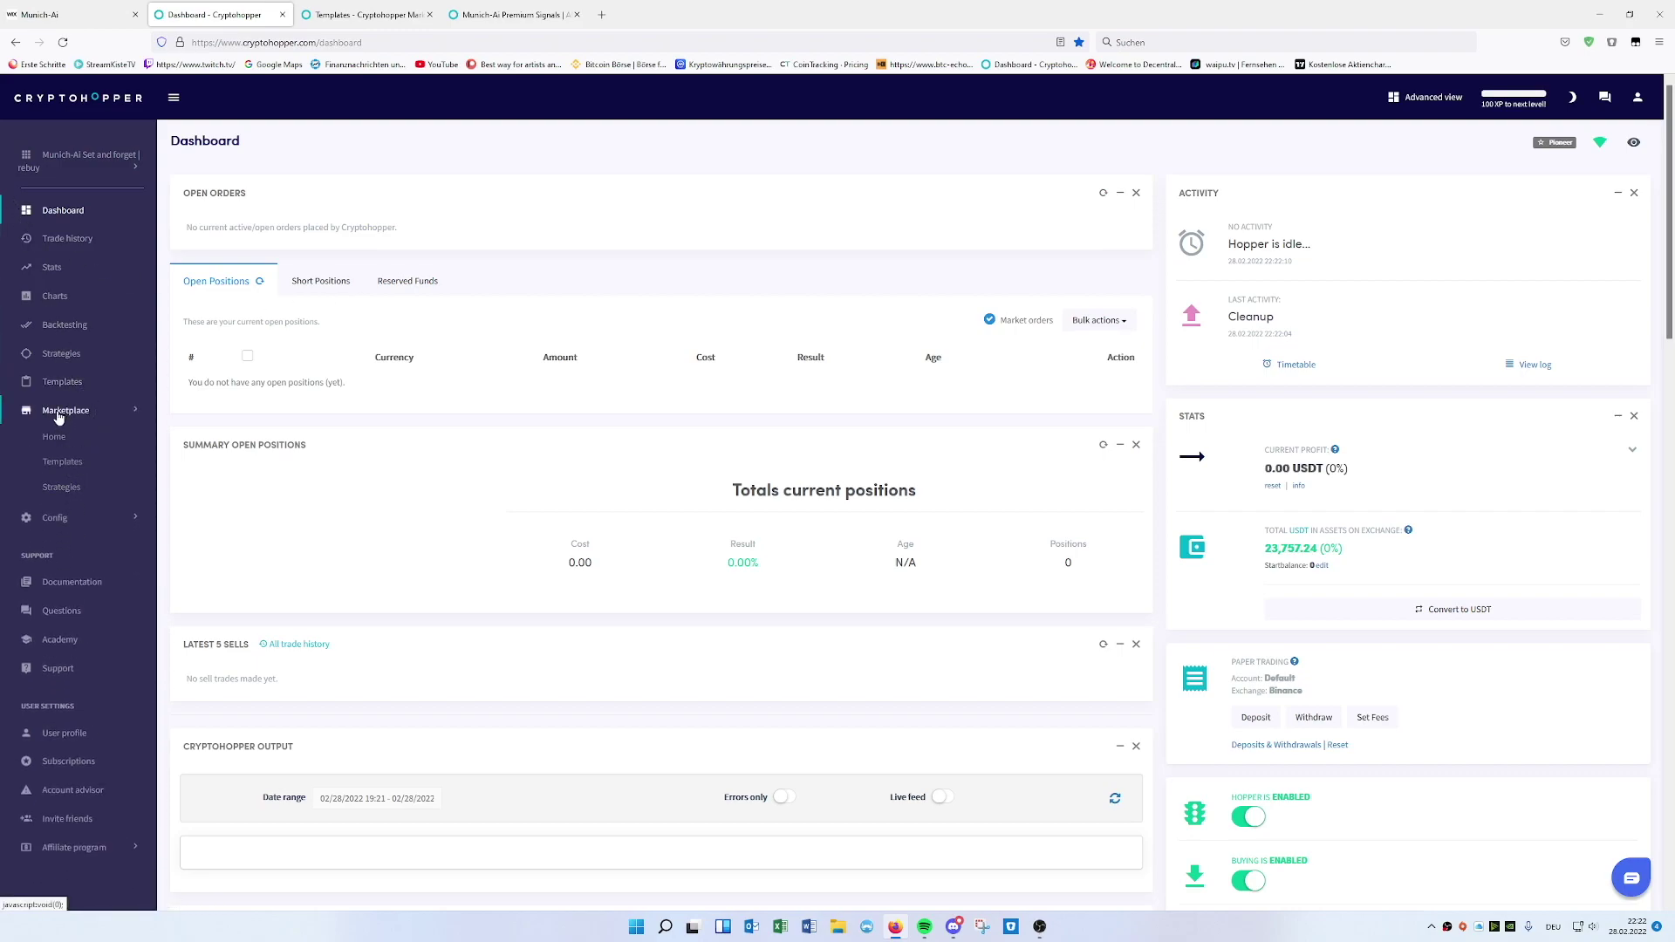
pyautogui.click(58, 443)
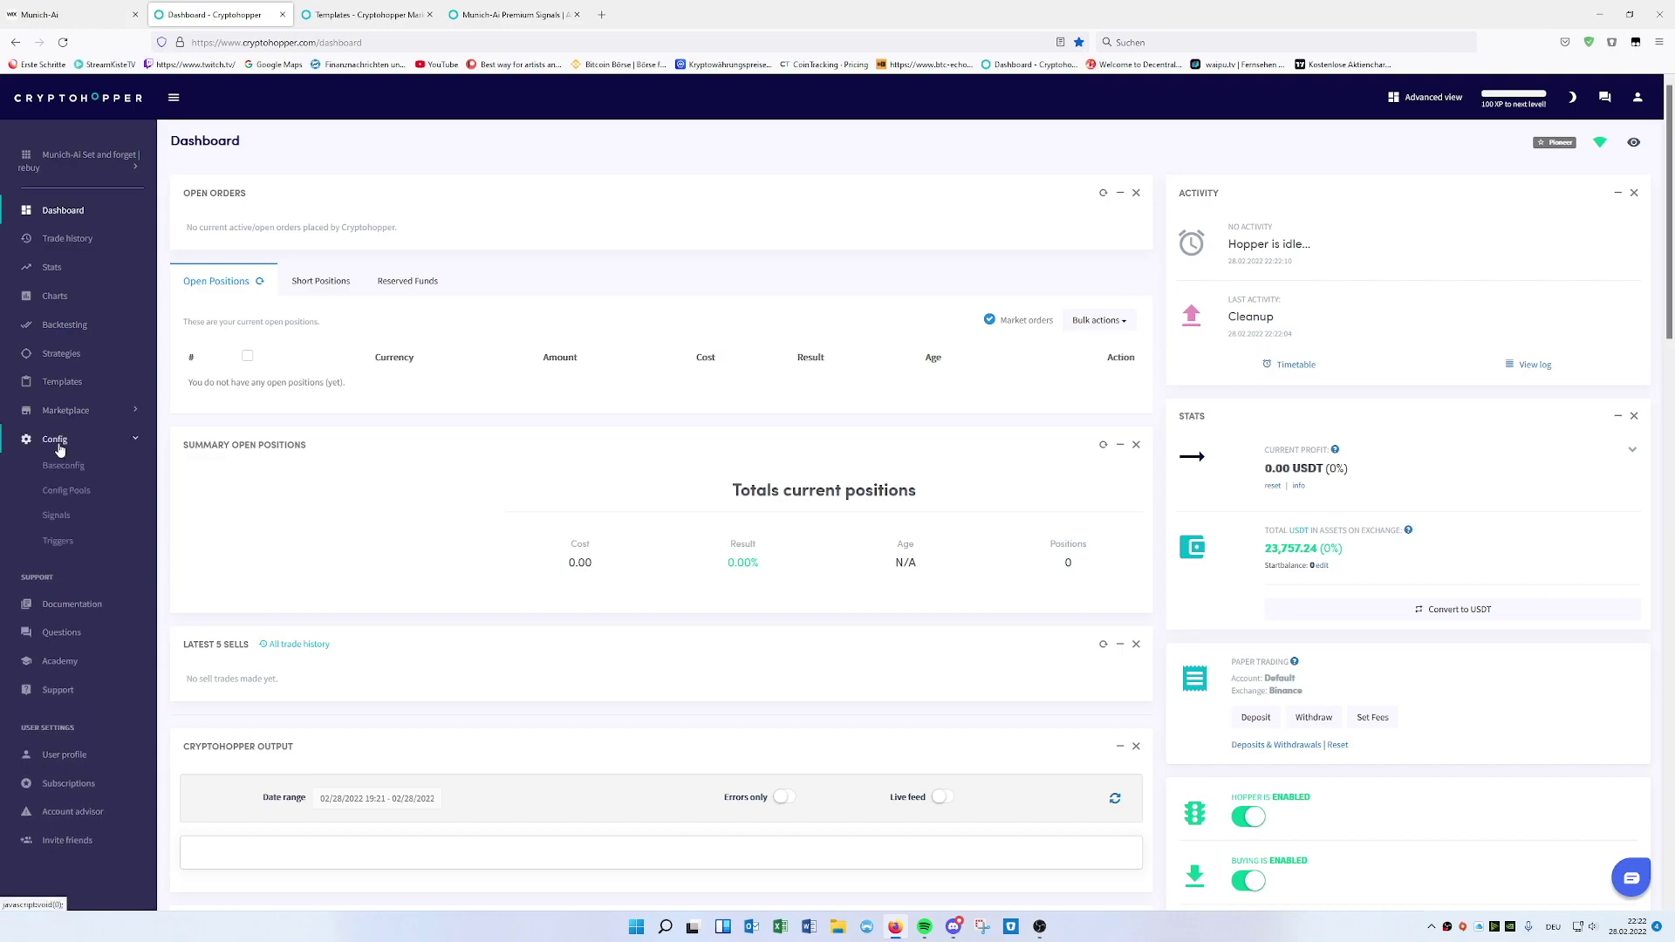
pyautogui.click(58, 542)
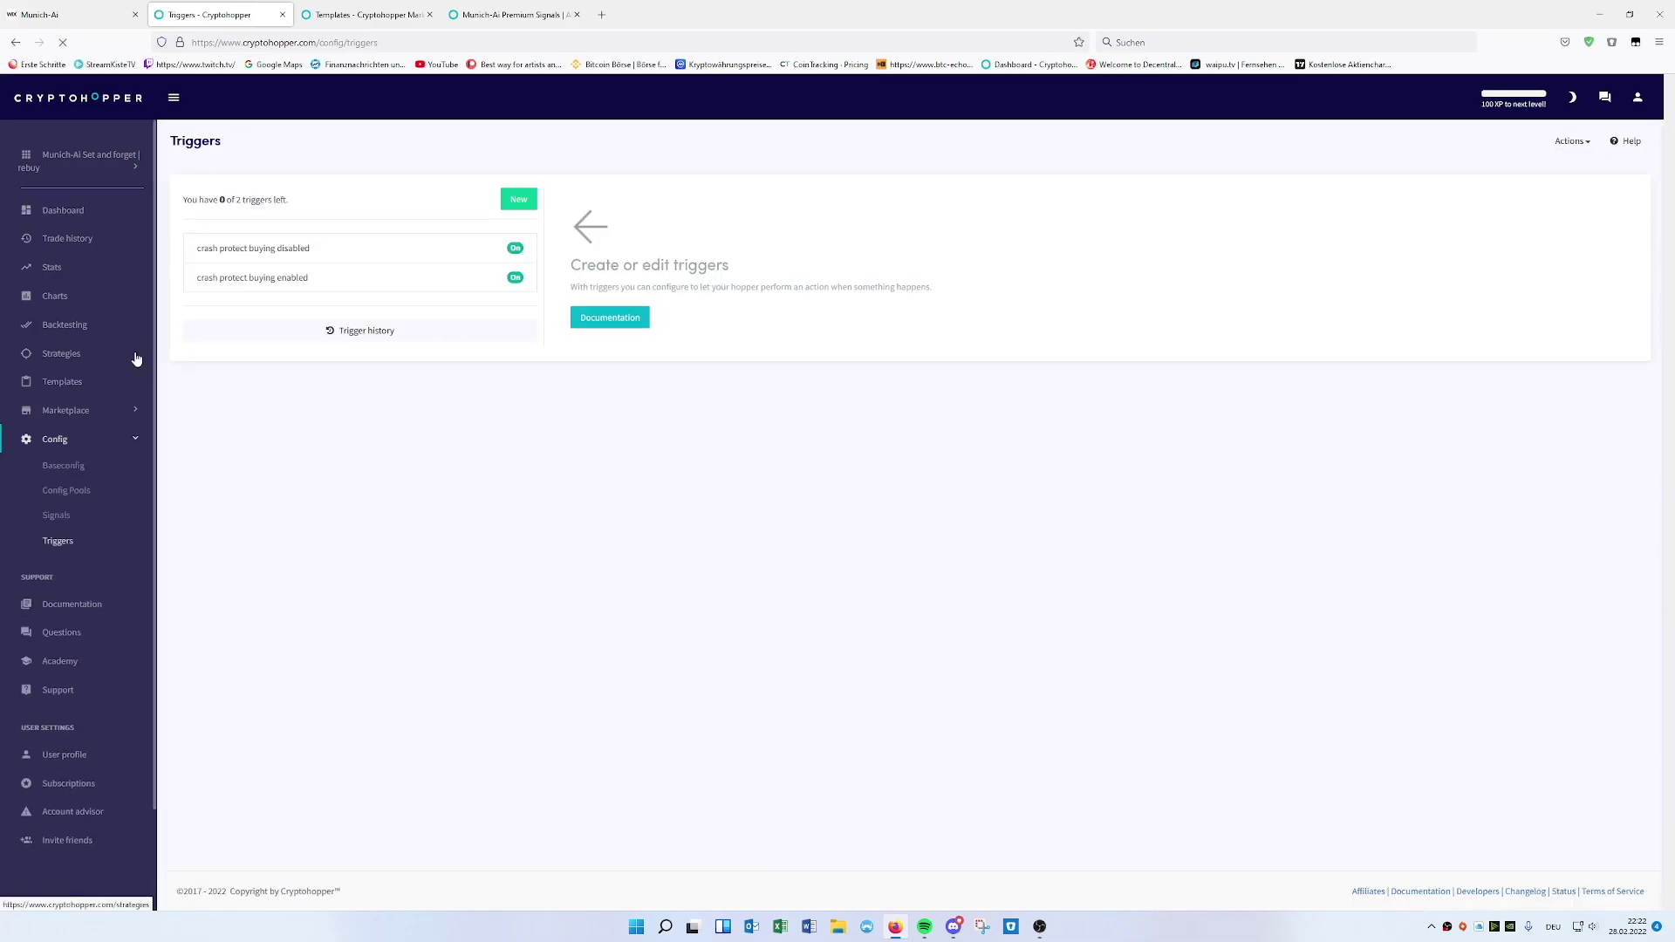
pyautogui.click(82, 212)
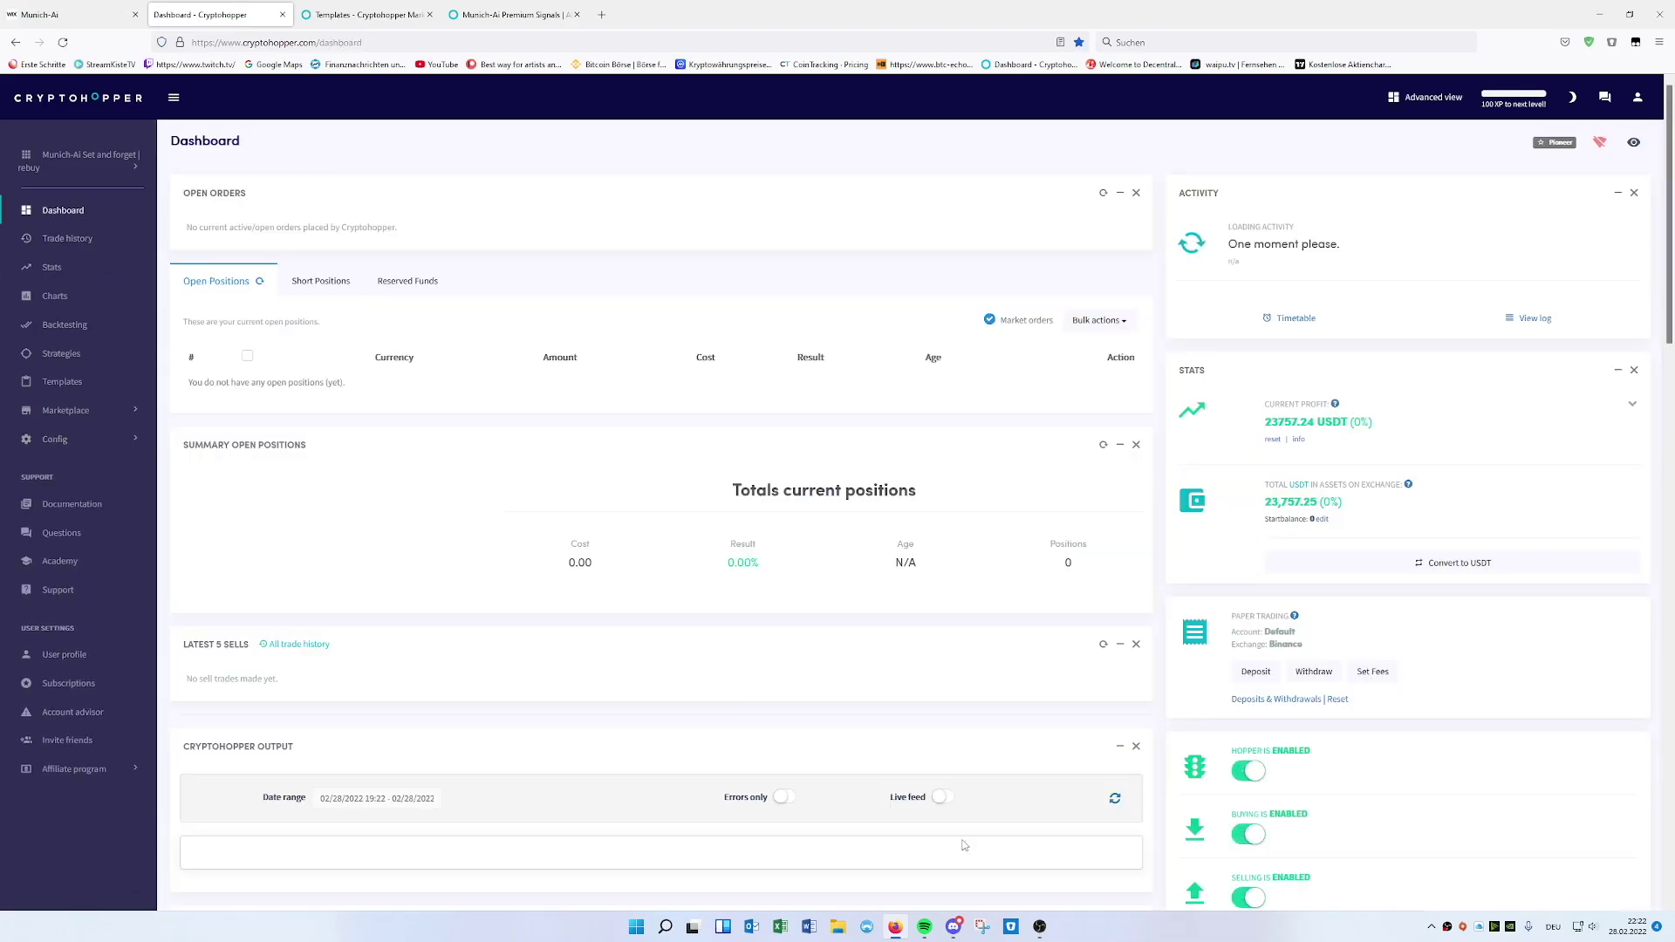
pyautogui.moveTo(957, 926)
pyautogui.click(957, 927)
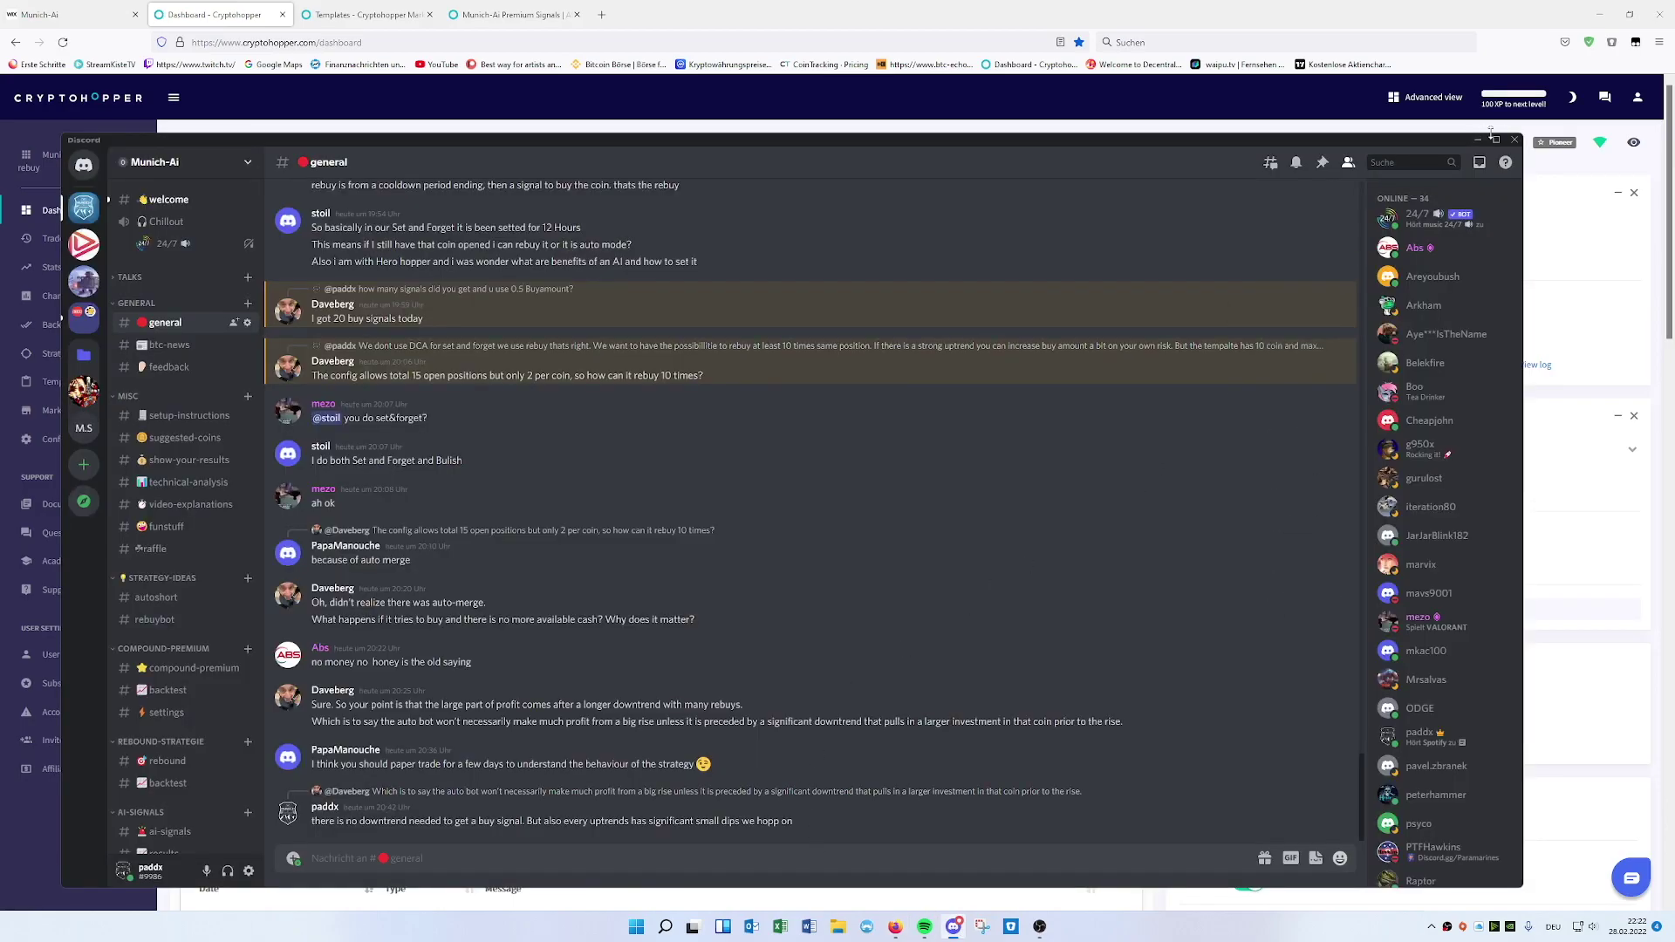
# Step: Minimize Discord to reveal the Cryptohopper dashboard and expand the Marketplace menu
pyautogui.click(1494, 139)
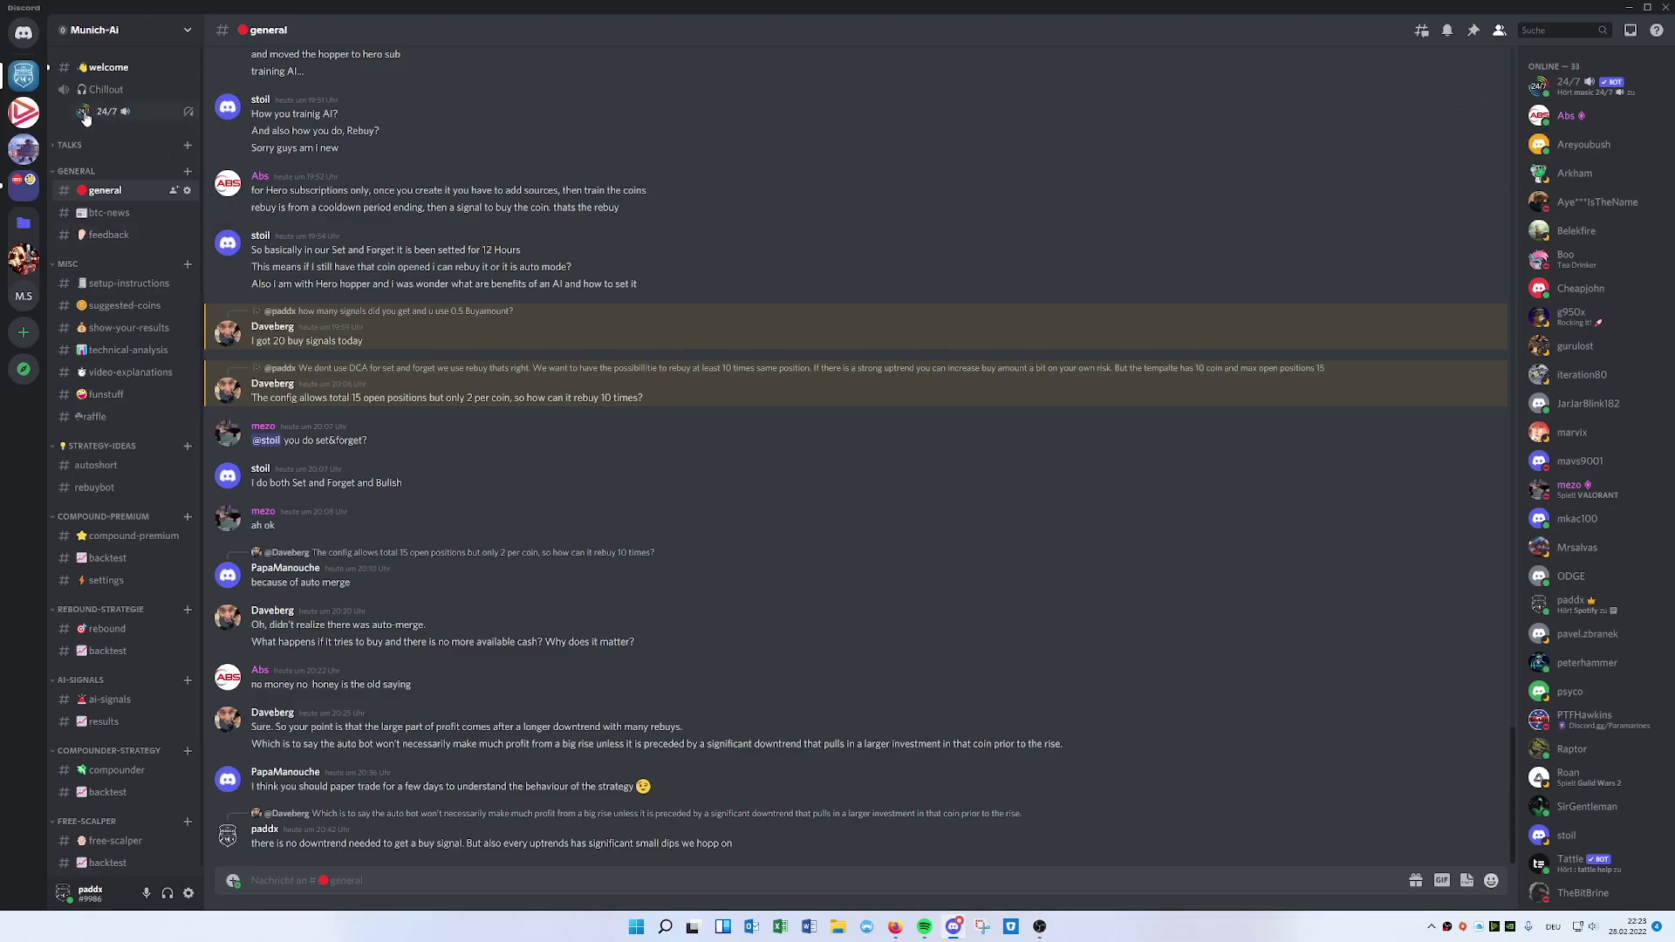
pyautogui.click(1628, 7)
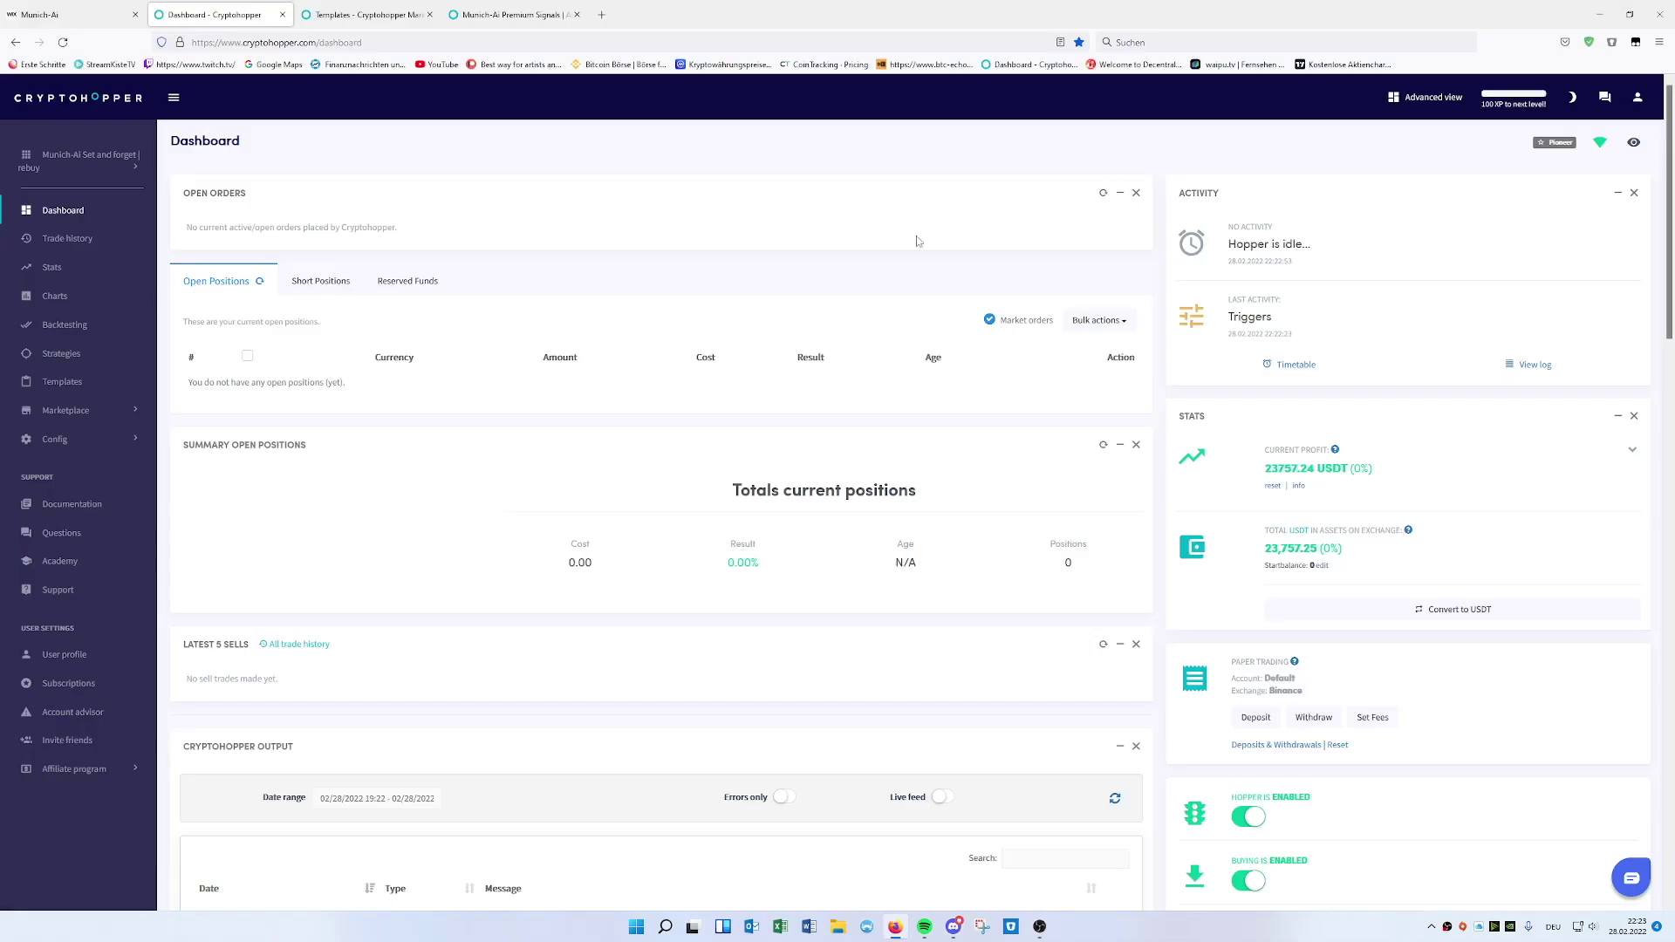
pyautogui.click(101, 411)
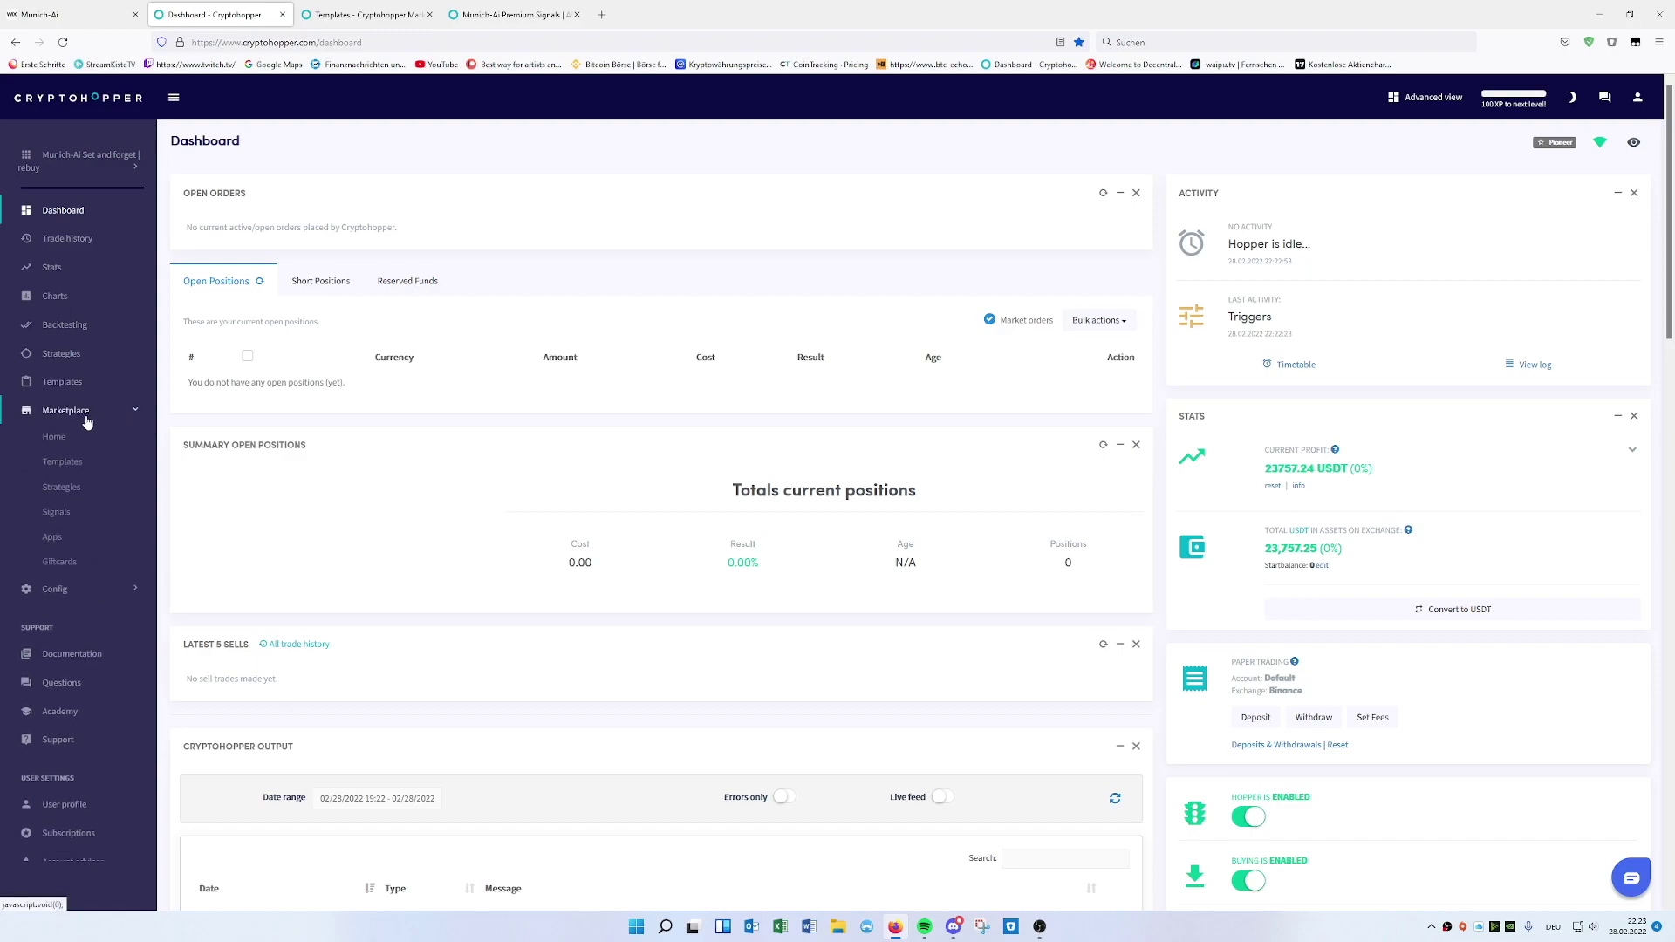
# Step: Open the Munich-AI Compound Premium page under Marketplace Strategies and follow its Discord invite link
pyautogui.click(61, 492)
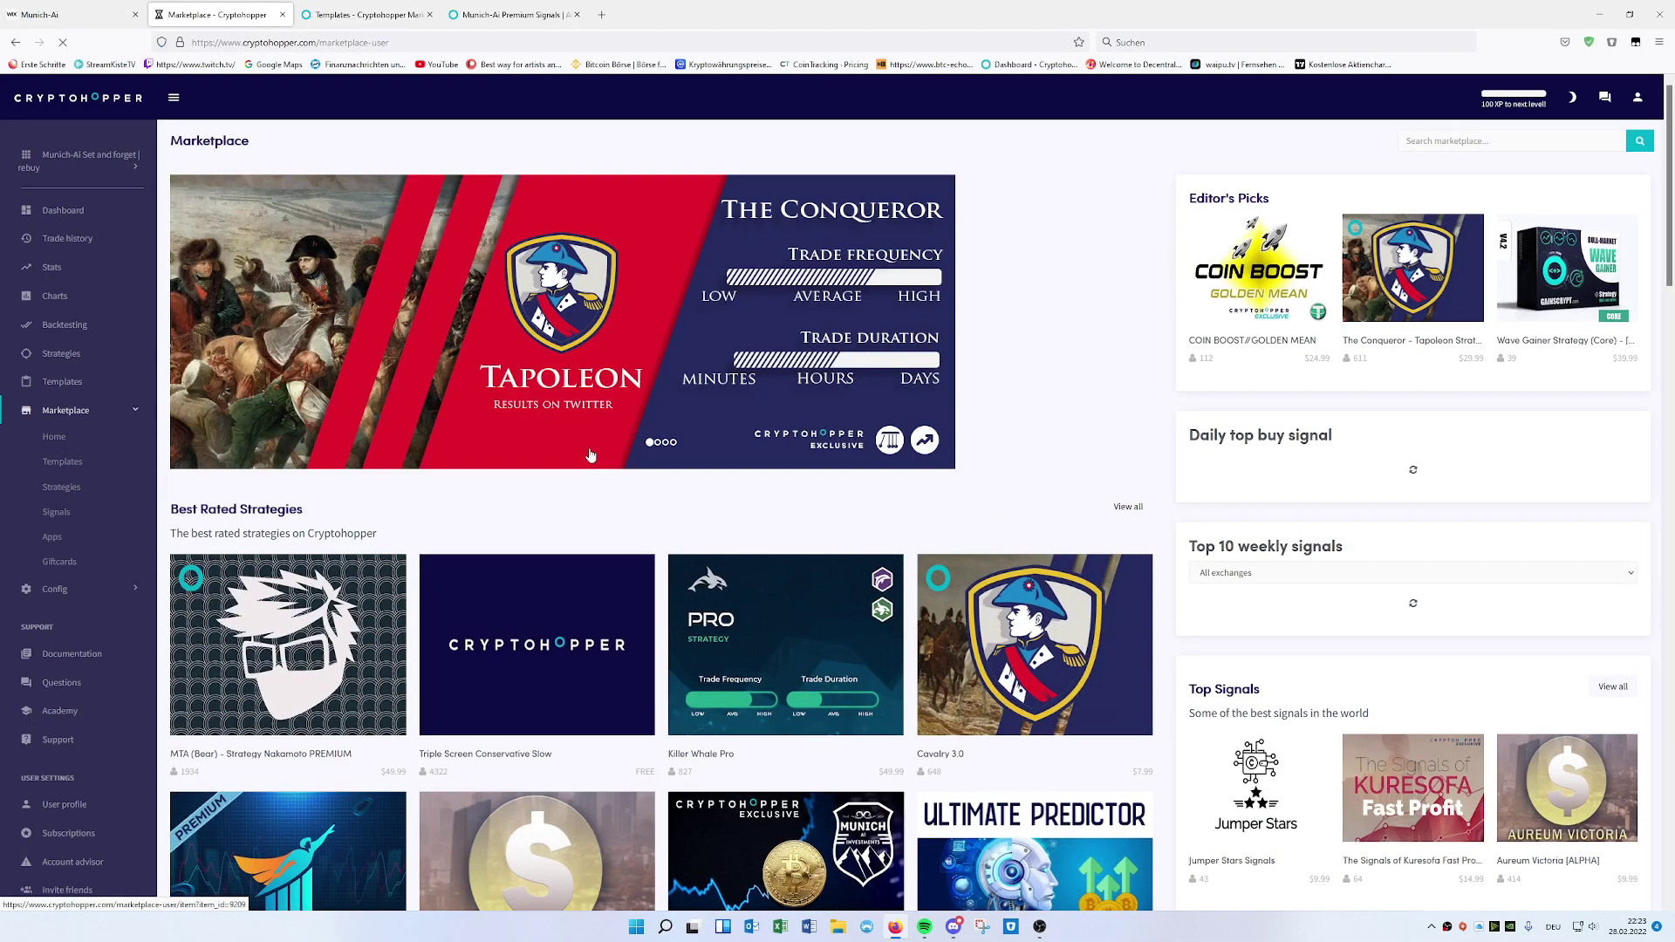
pyautogui.scroll(-4, 764, 615)
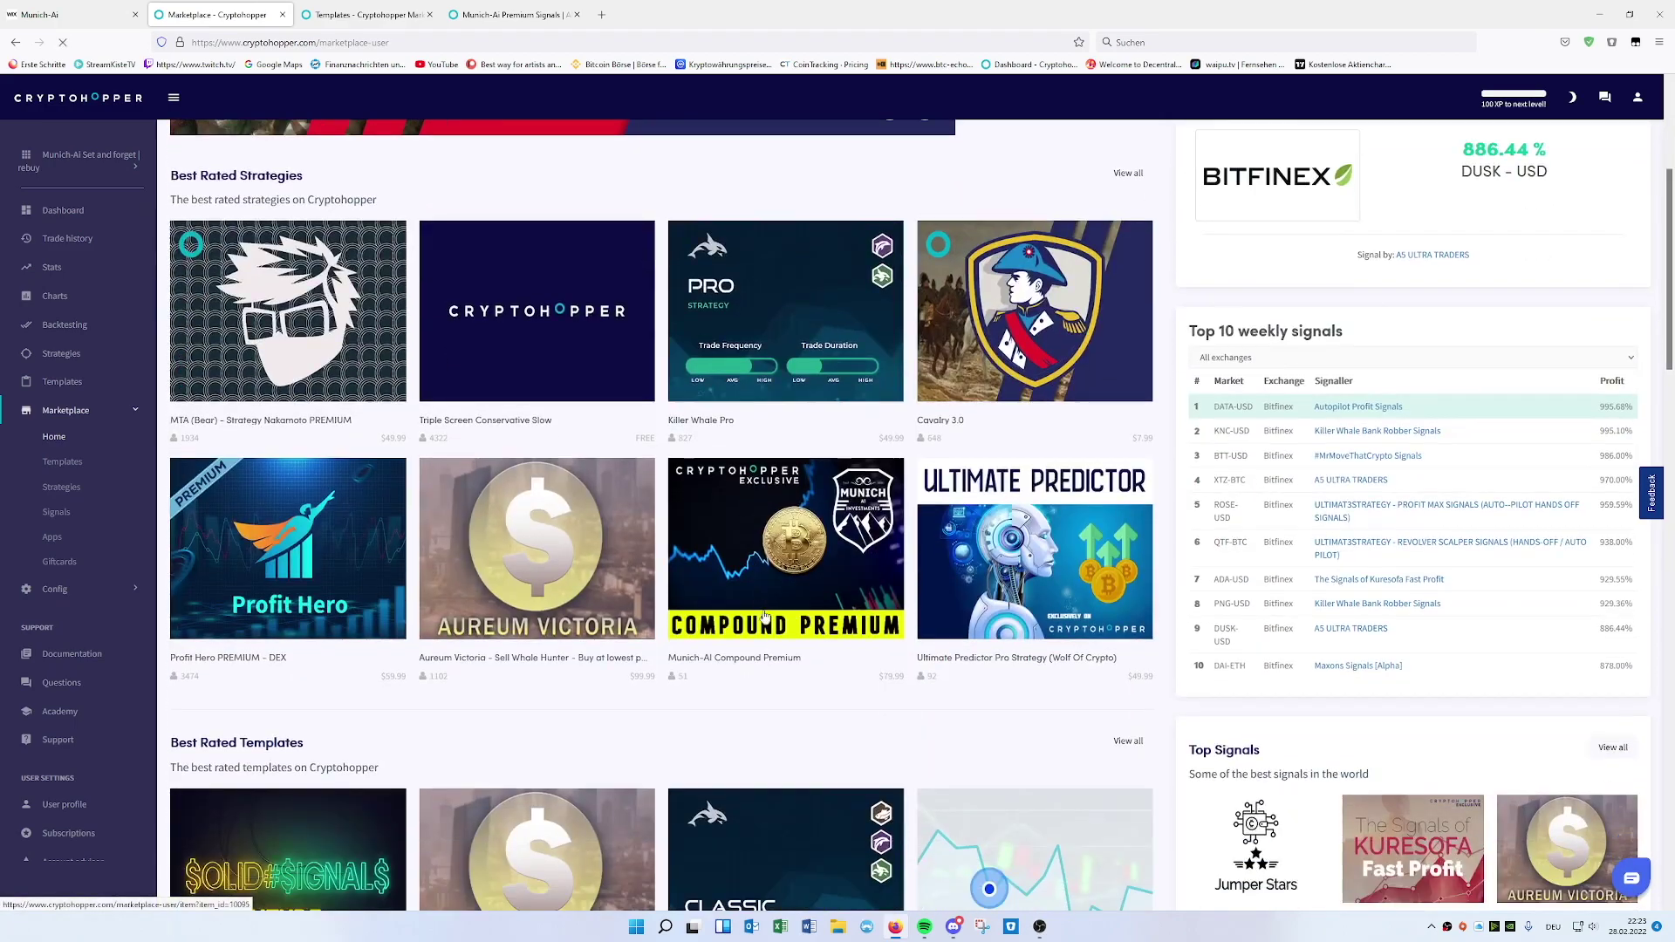
pyautogui.click(801, 526)
pyautogui.scroll(-3, 787, 527)
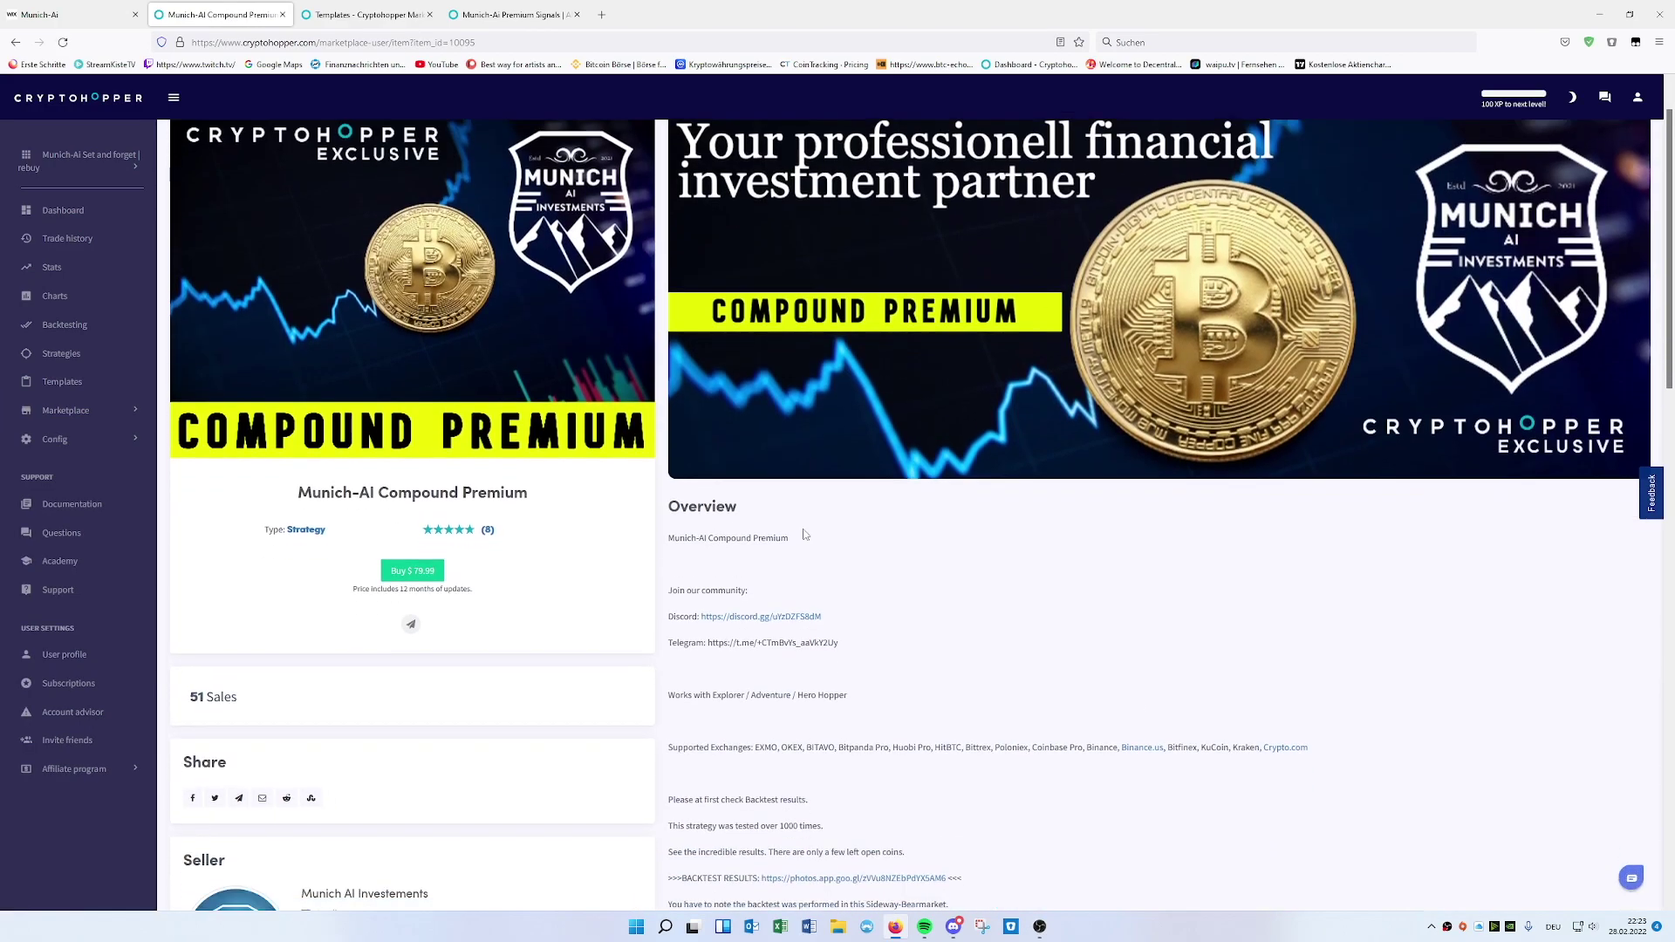
pyautogui.moveTo(684, 487); pyautogui.dragTo(824, 489)
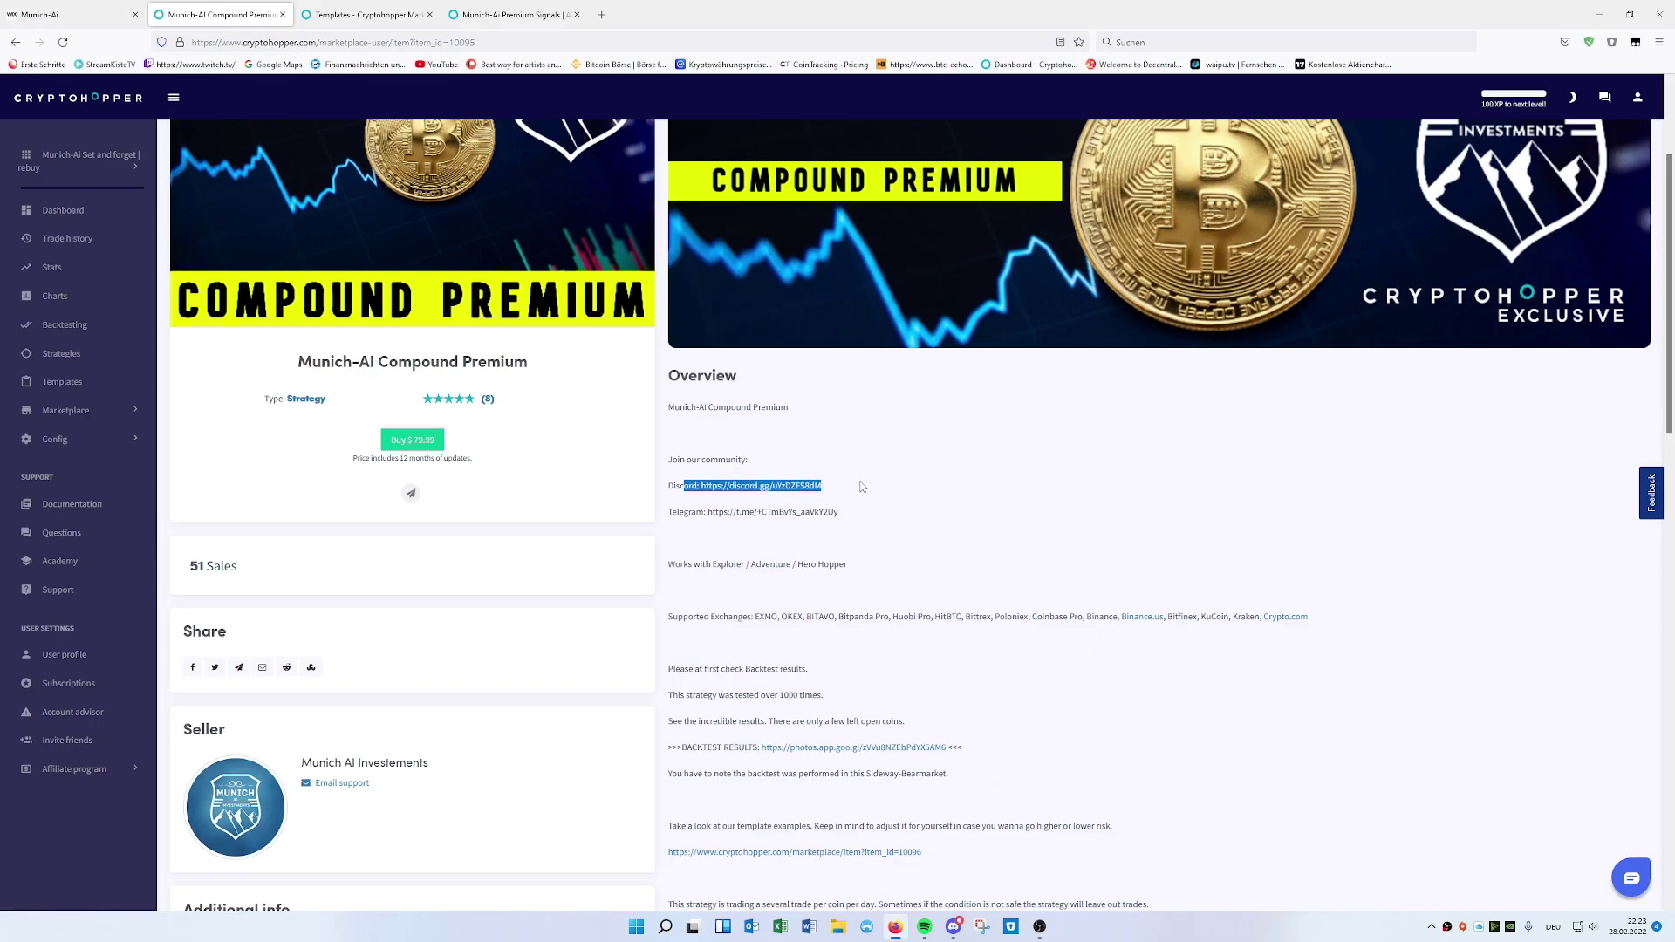
pyautogui.click(790, 498)
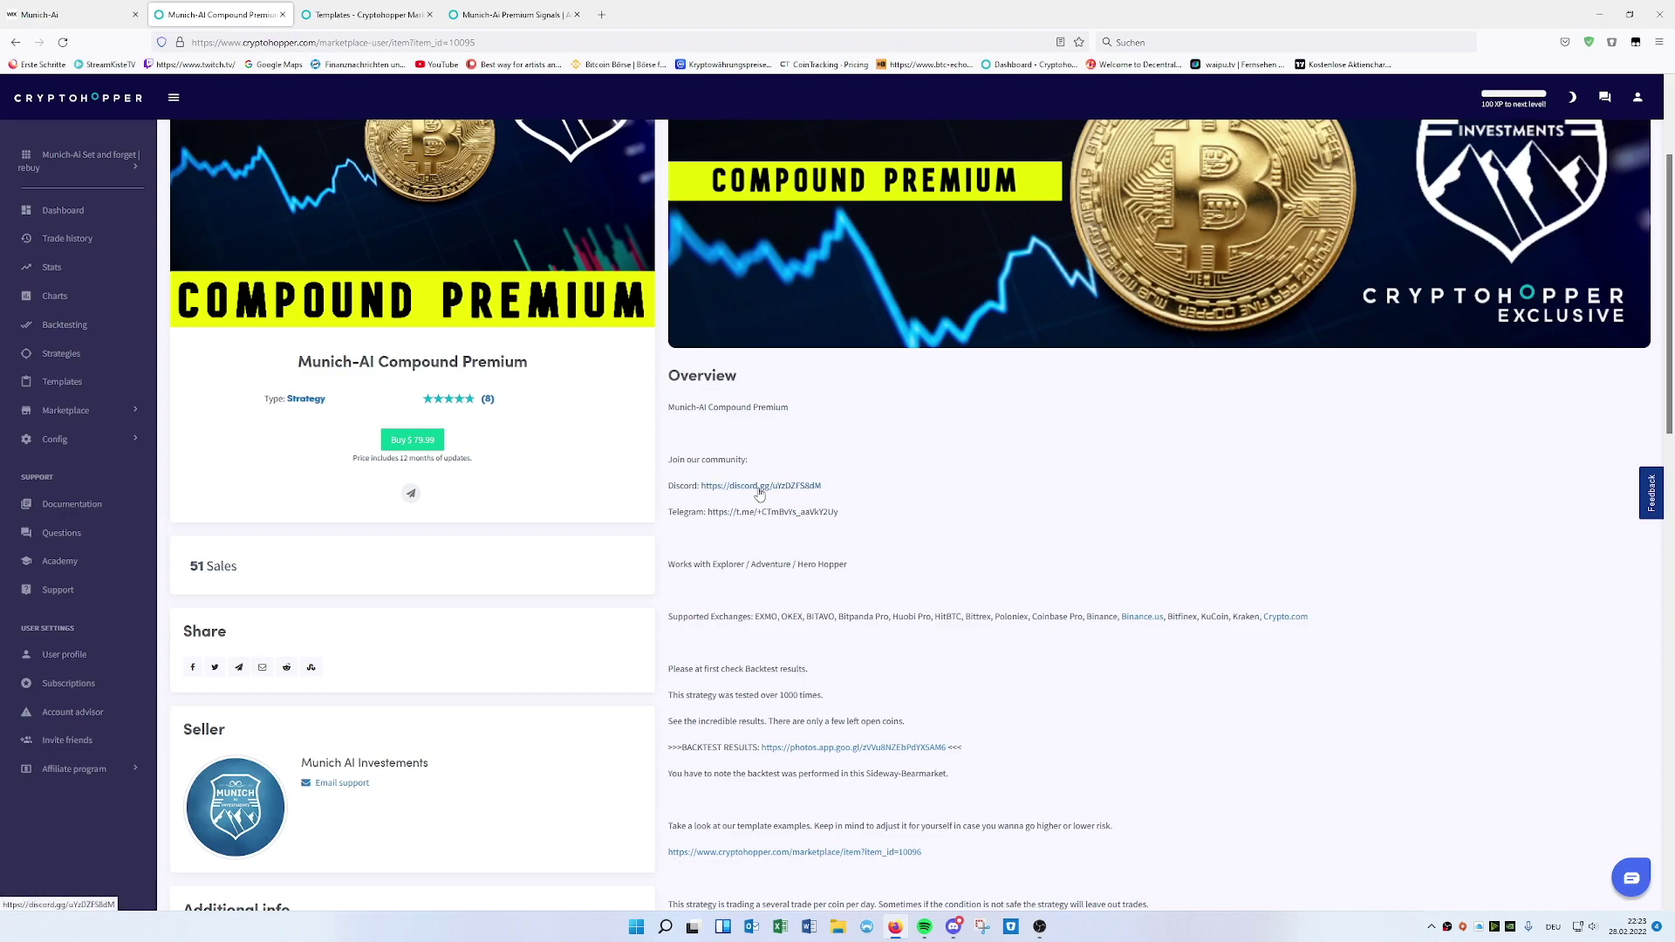
pyautogui.click(759, 488)
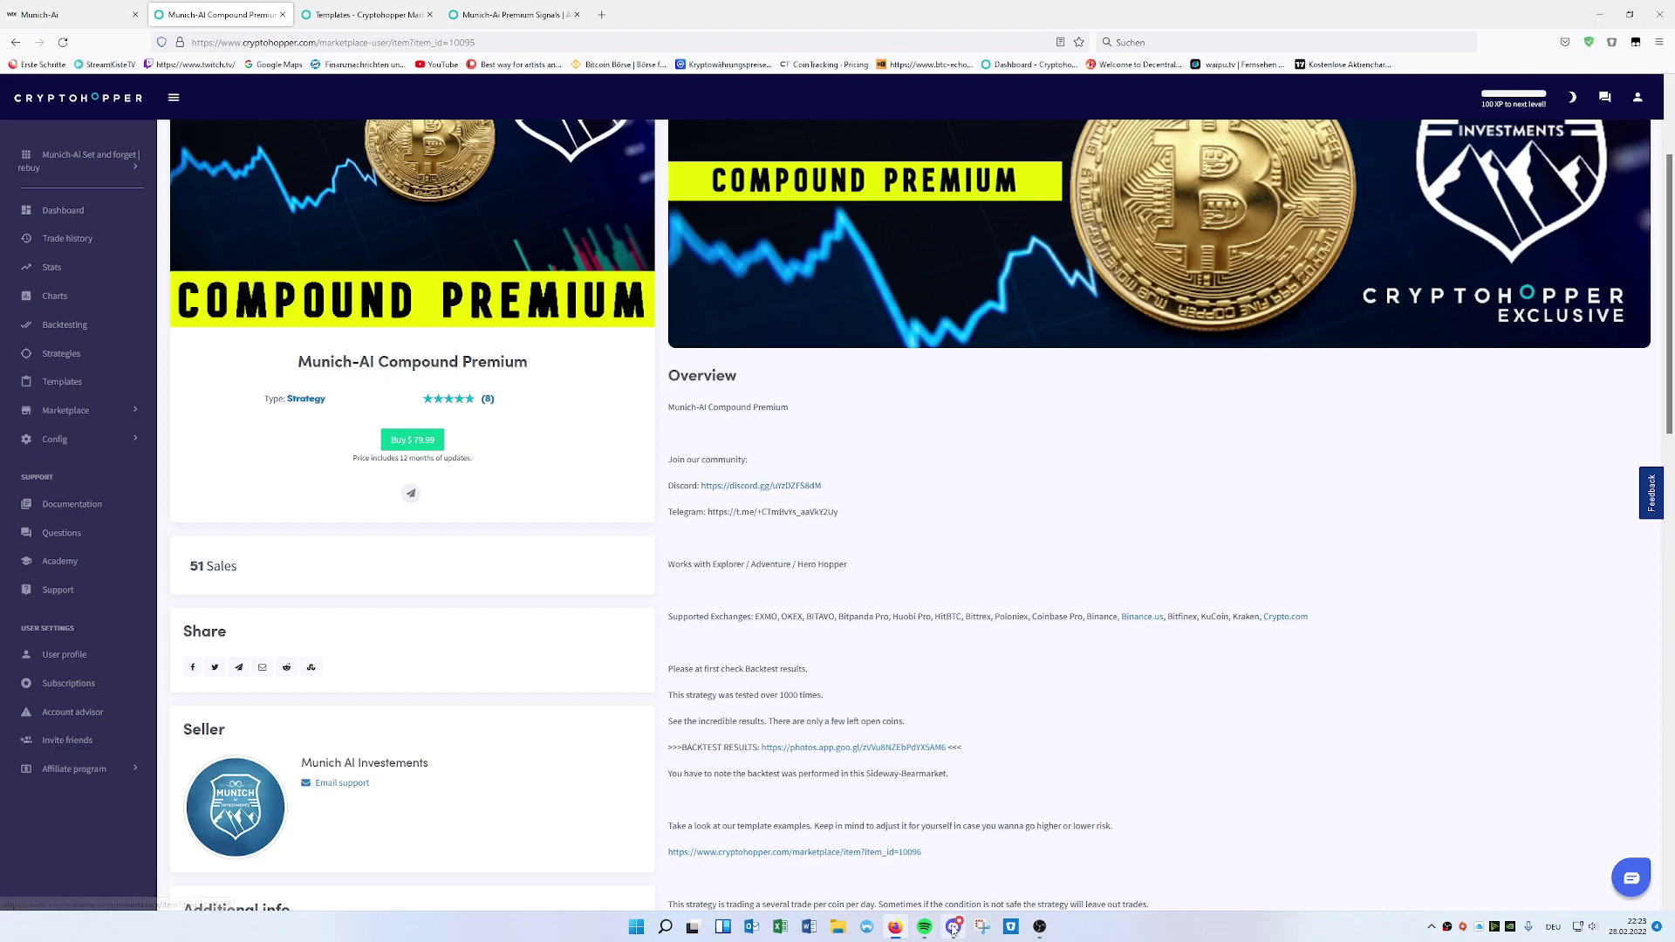
pyautogui.scroll(10, 315, 277)
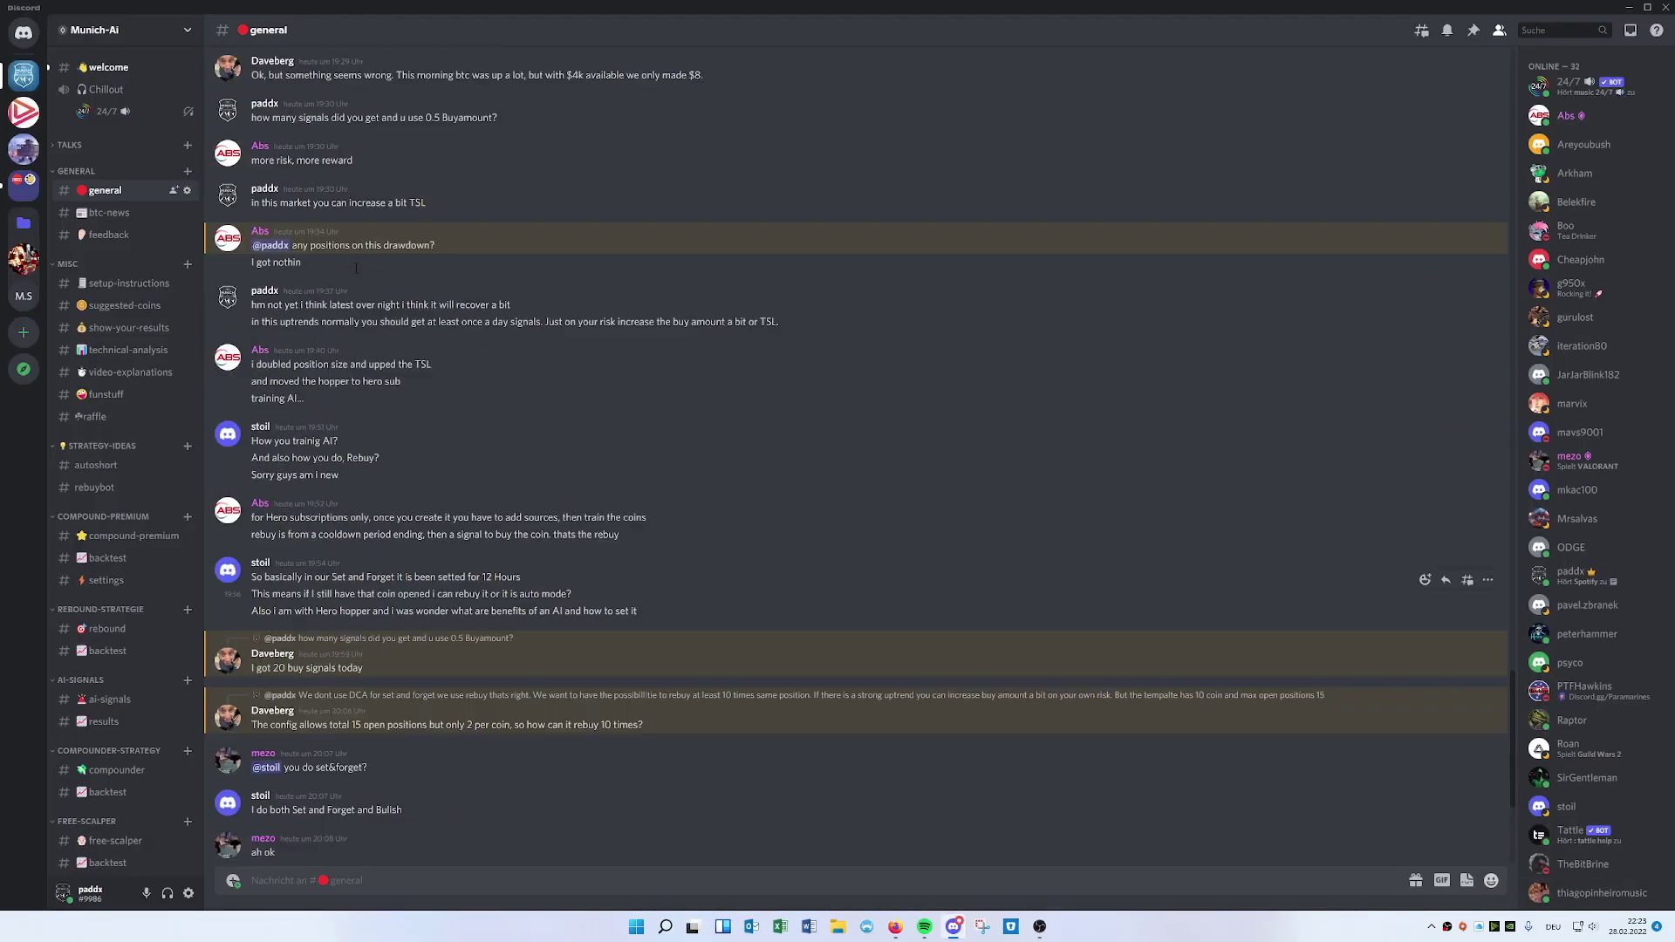
pyautogui.scroll(2, 315, 277)
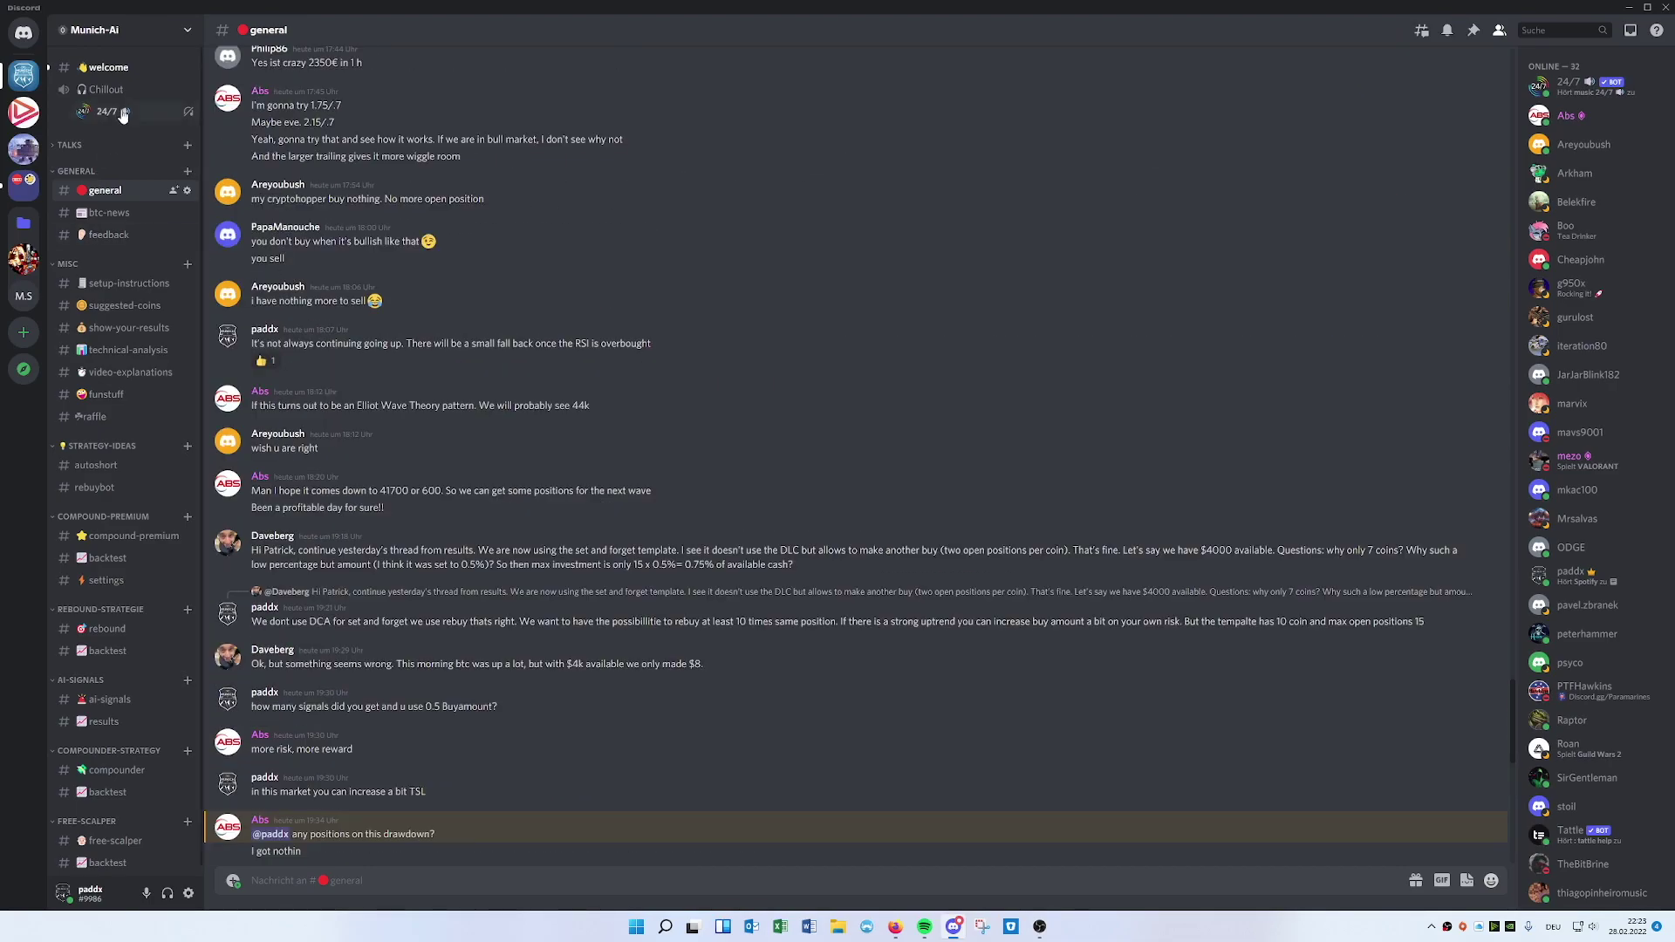
pyautogui.click(99, 69)
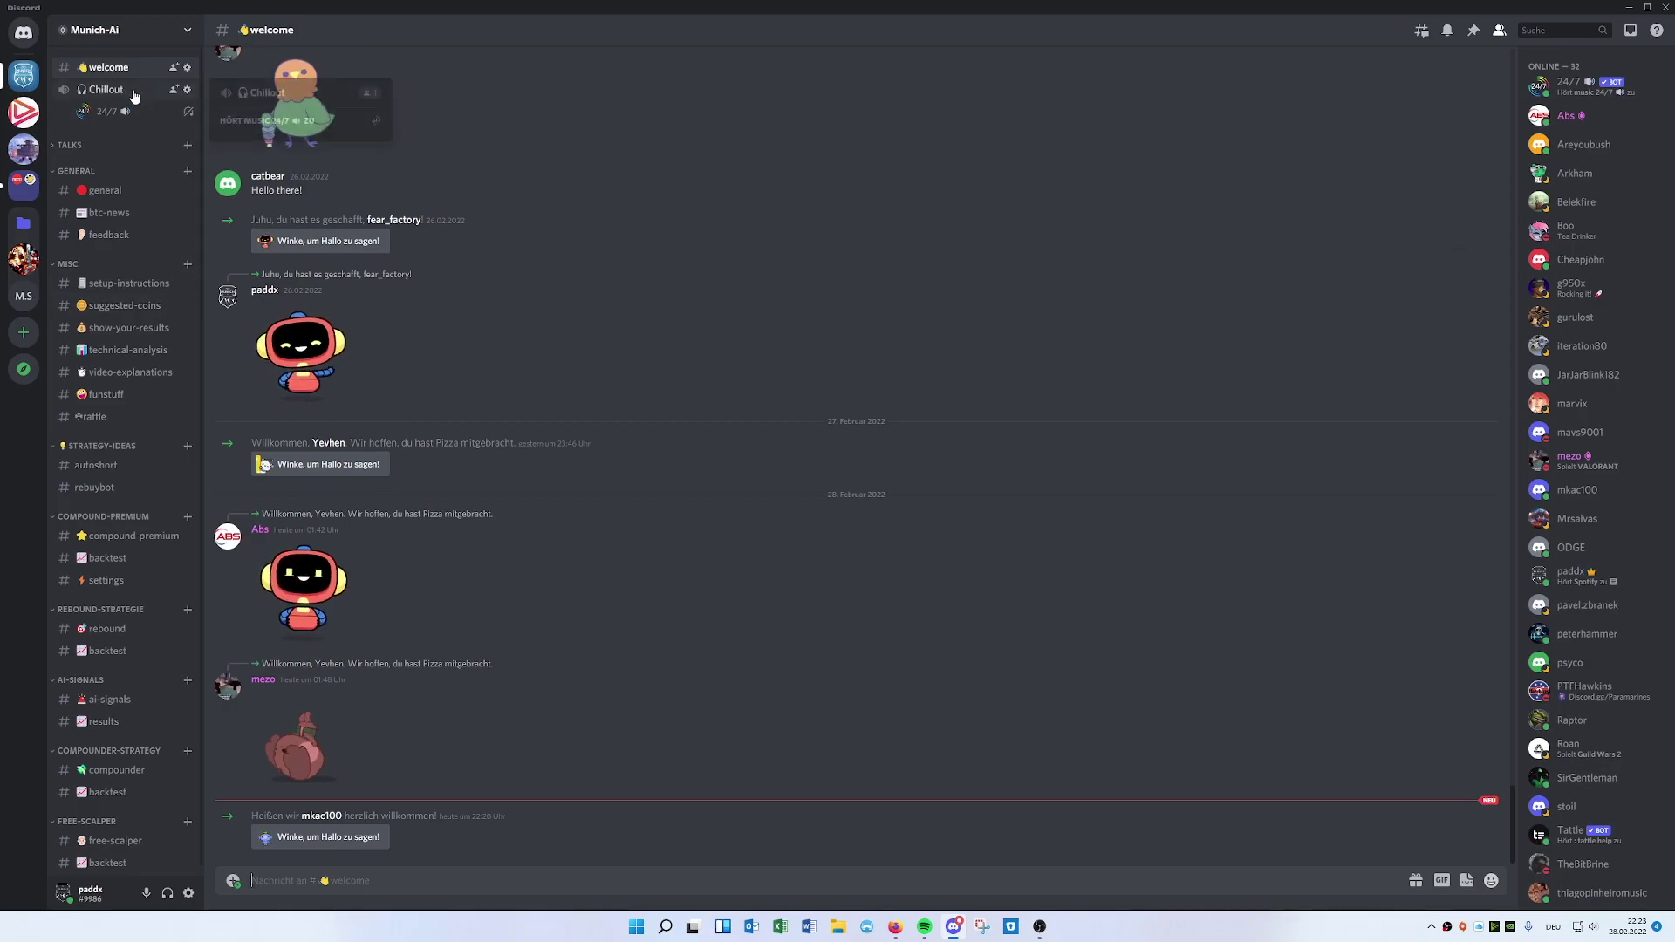
pyautogui.click(115, 192)
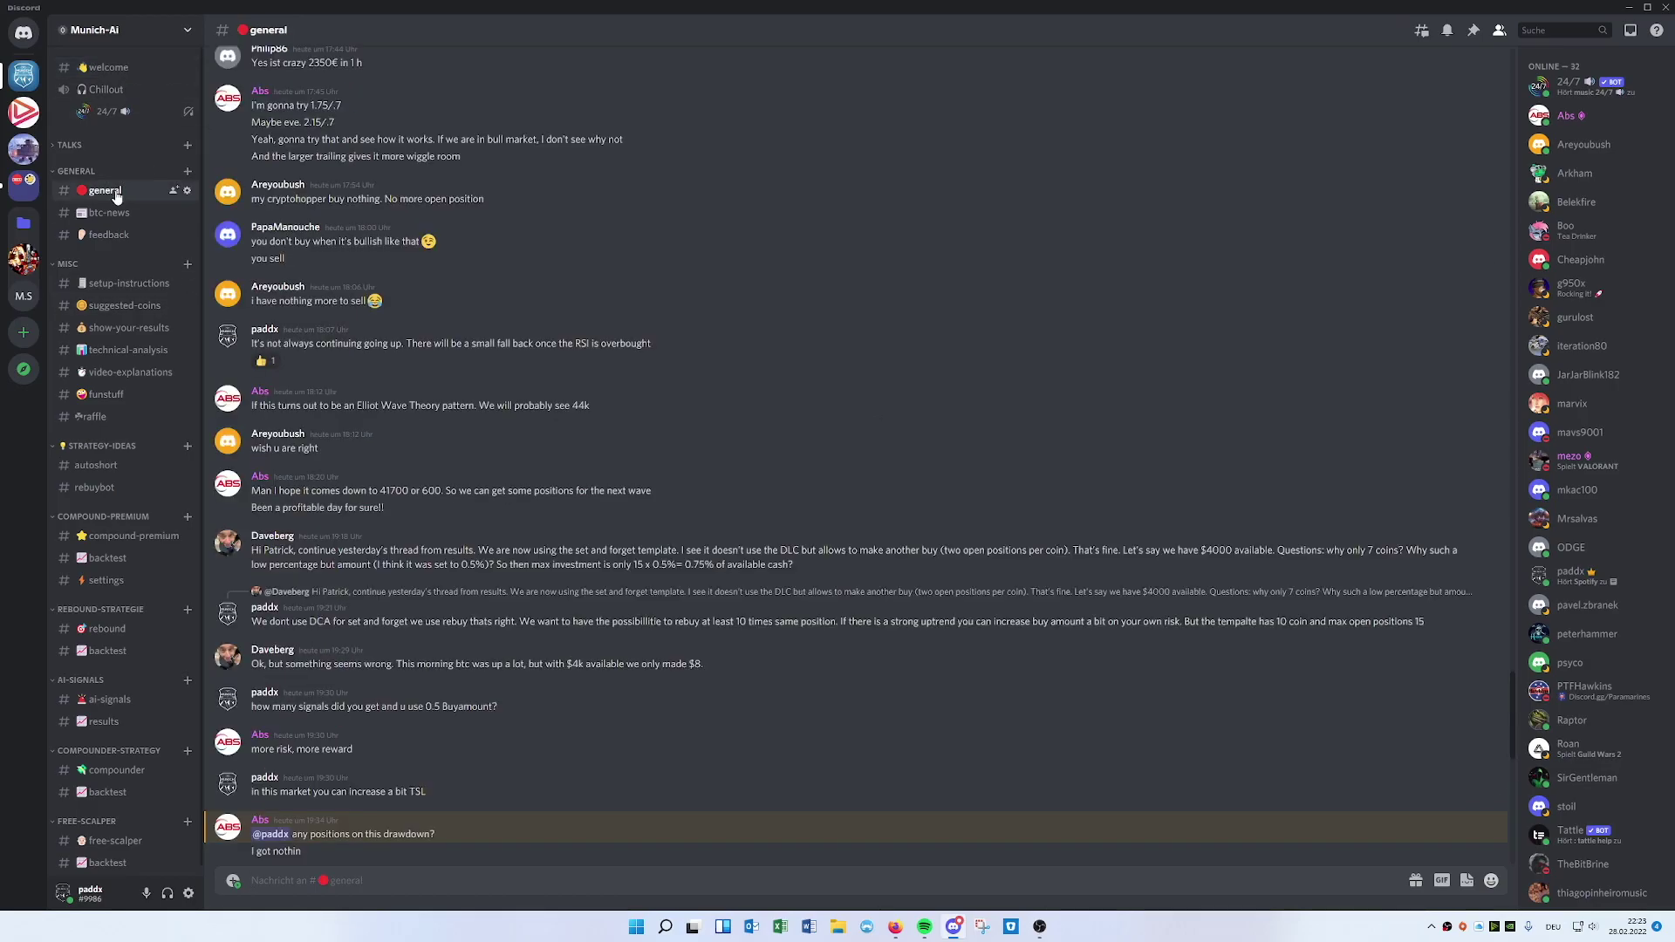
pyautogui.scroll(-10, 451, 415)
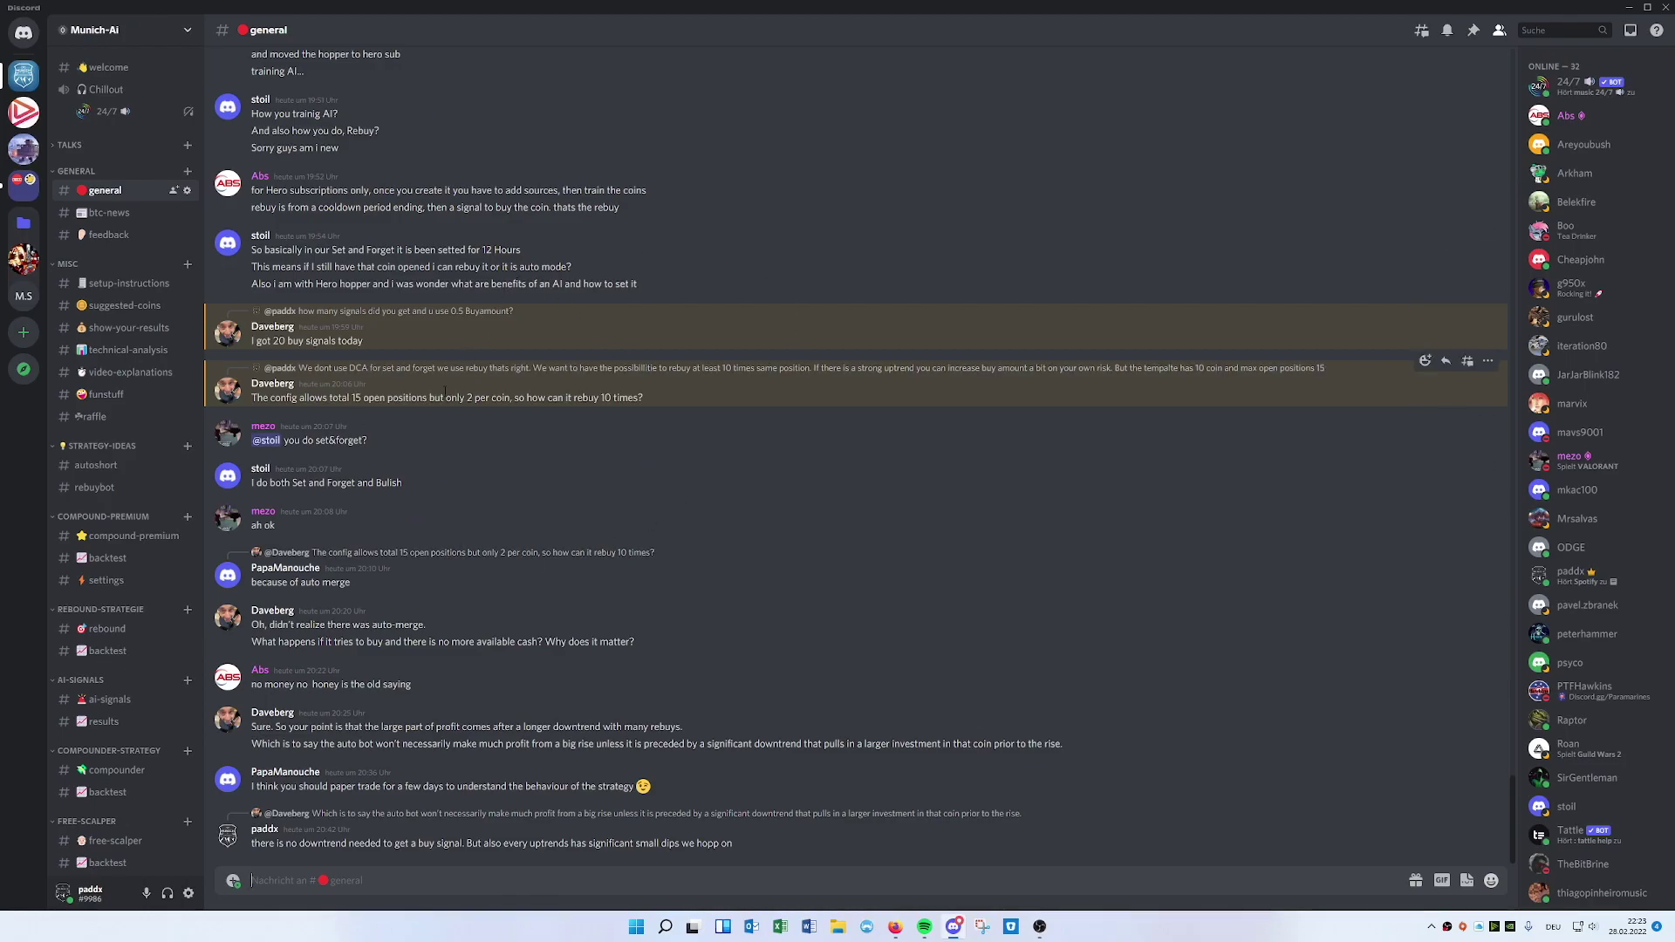
pyautogui.scroll(7, 571, 460)
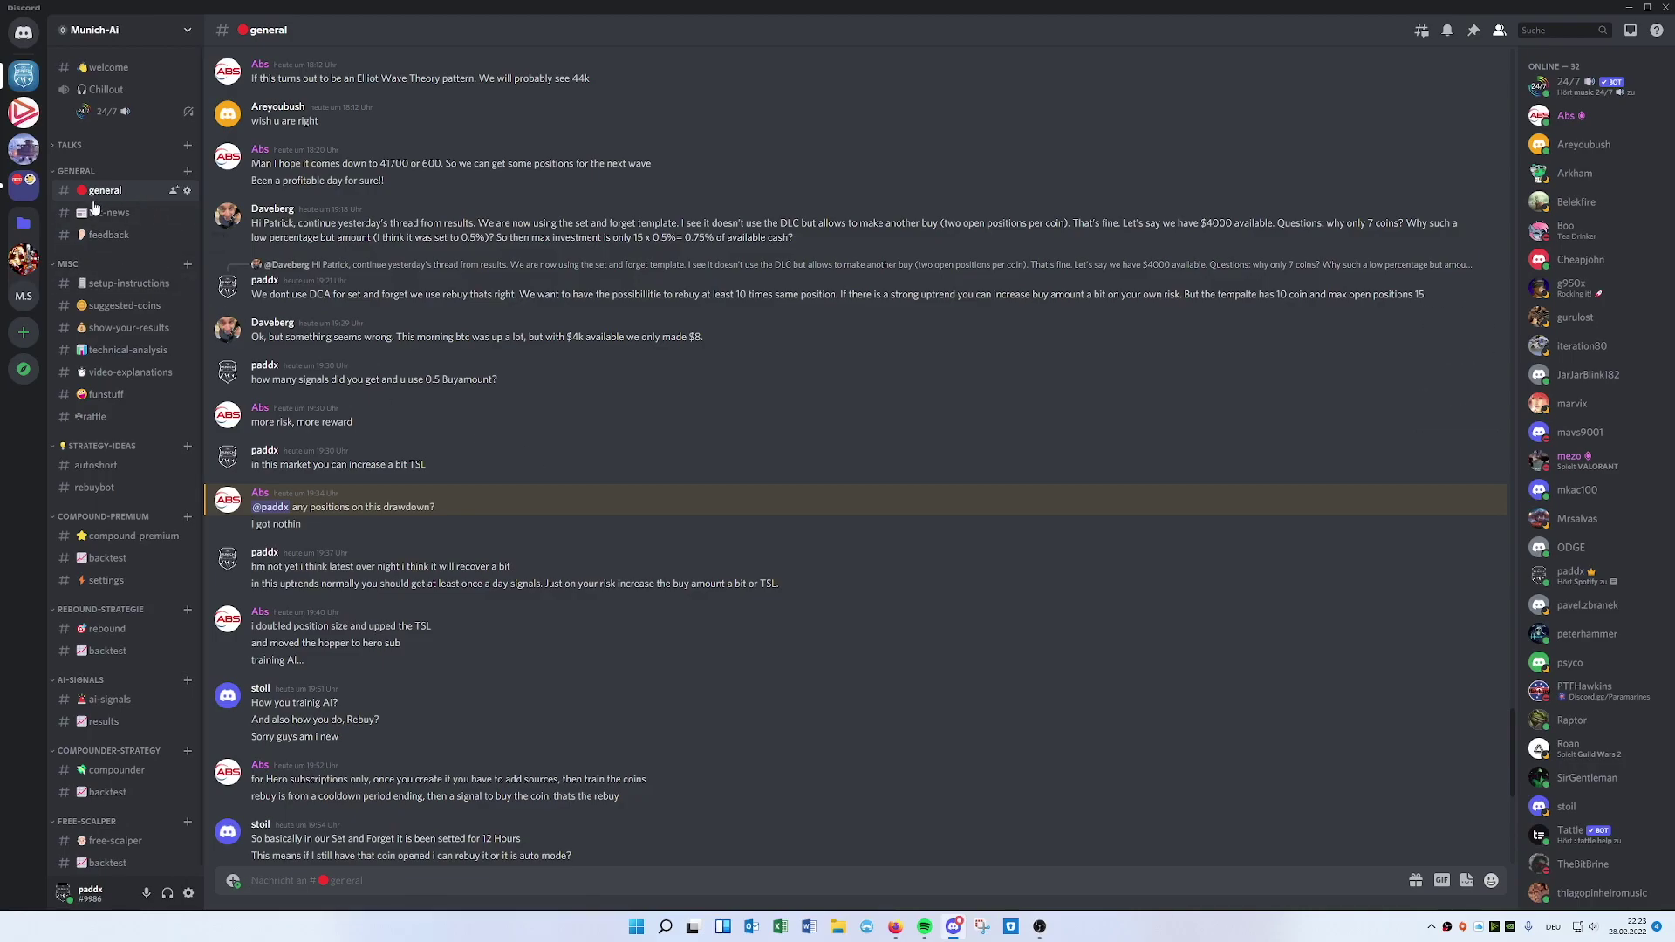
# Step: View the coin profit table shared in #suggested-coins
pyautogui.click(109, 308)
pyautogui.click(281, 424)
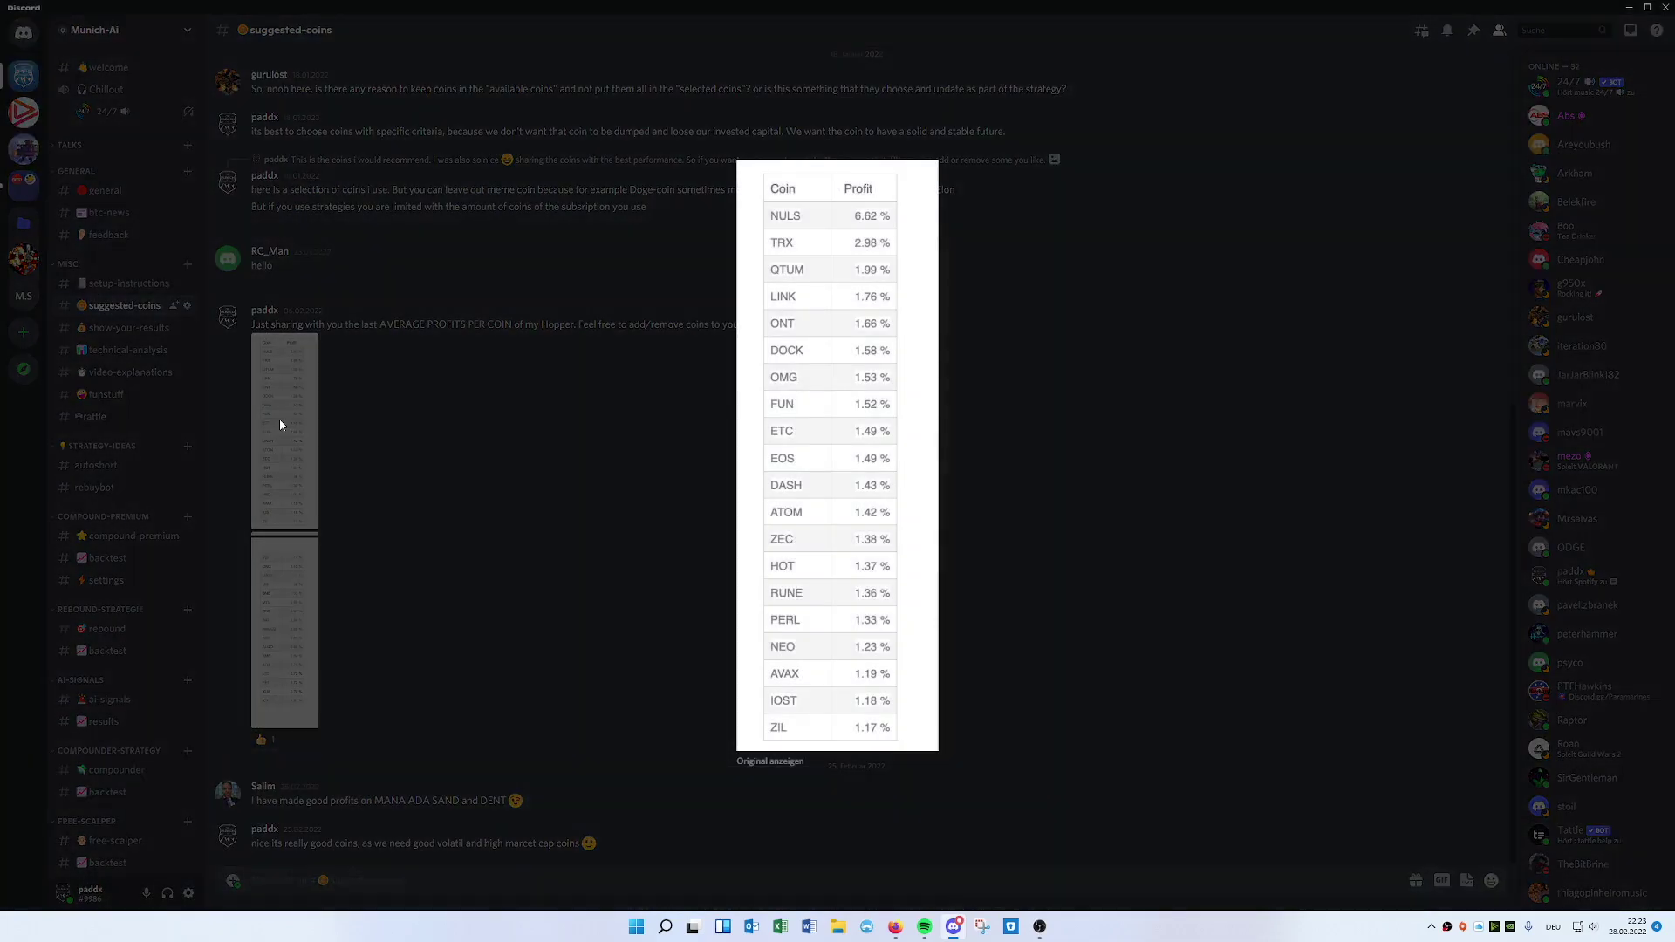
pyautogui.click(568, 432)
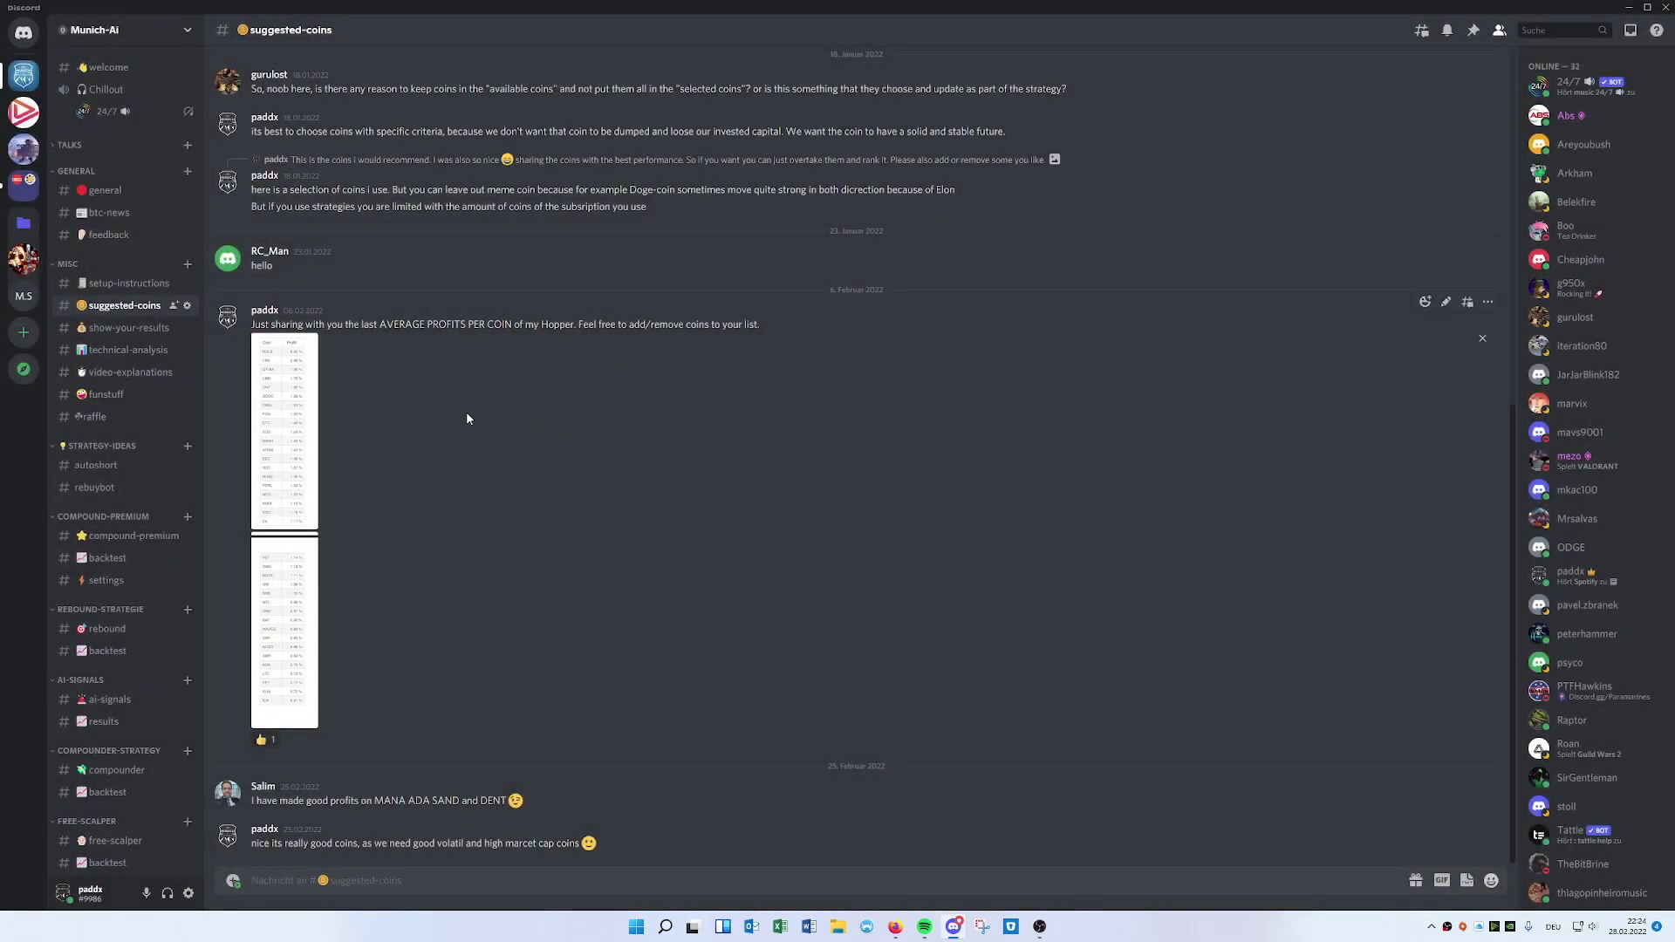
# Step: Preview each members' results screenshot in #show-your-results, including the 15 coins table
pyautogui.click(110, 332)
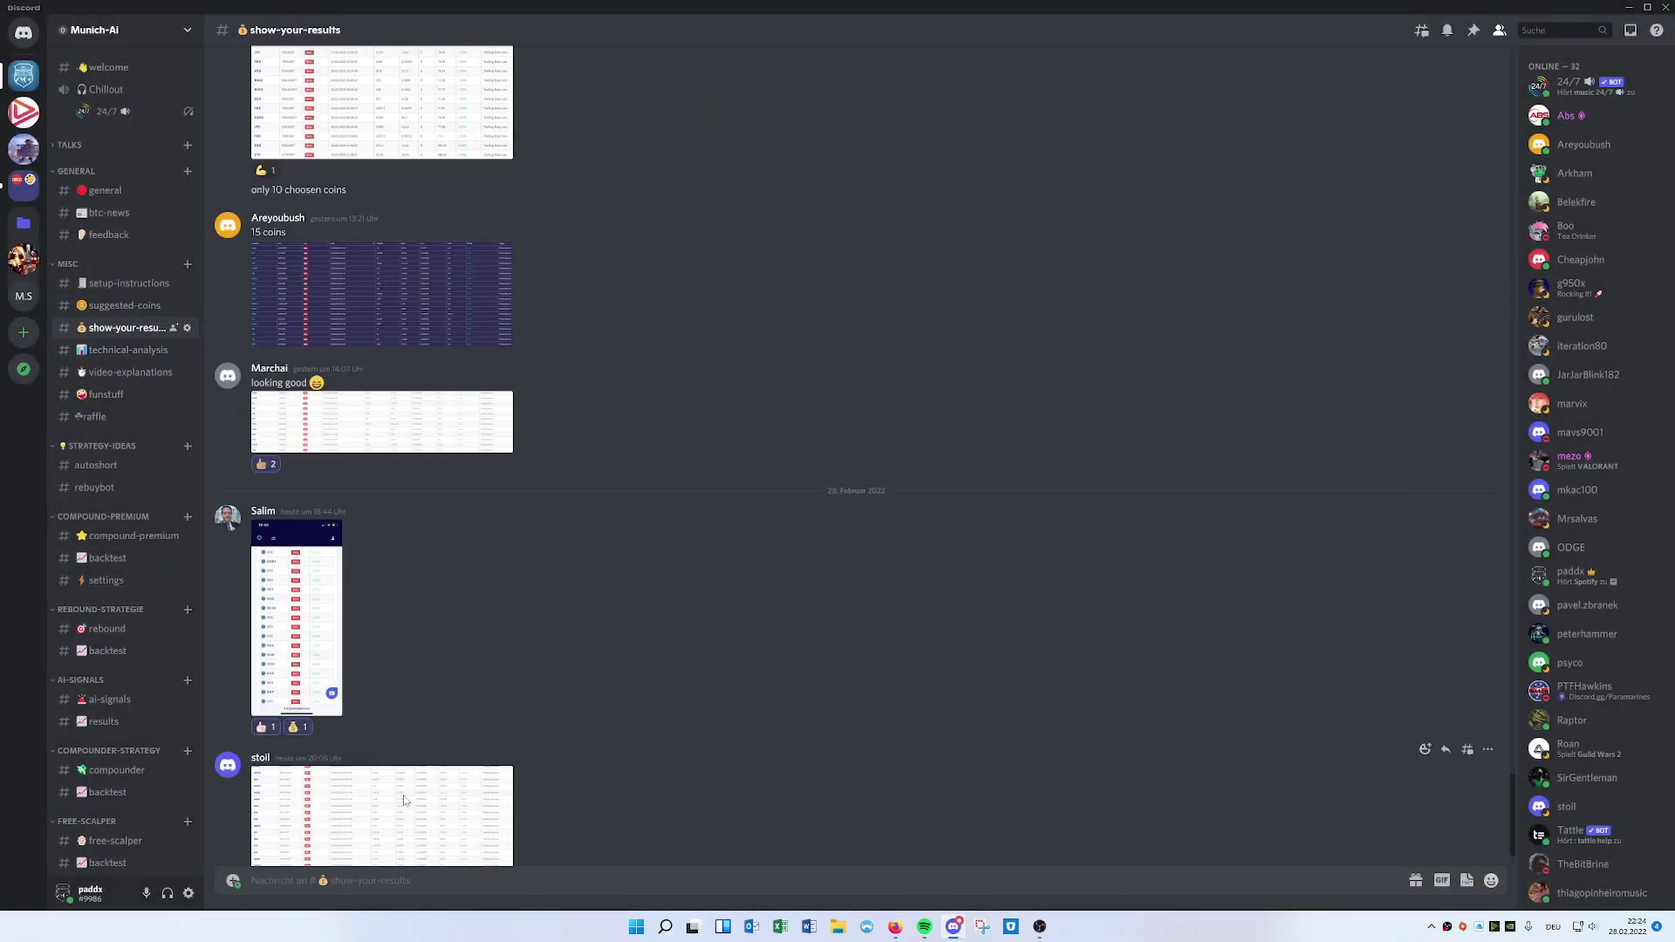
pyautogui.click(404, 800)
pyautogui.press('Escape')
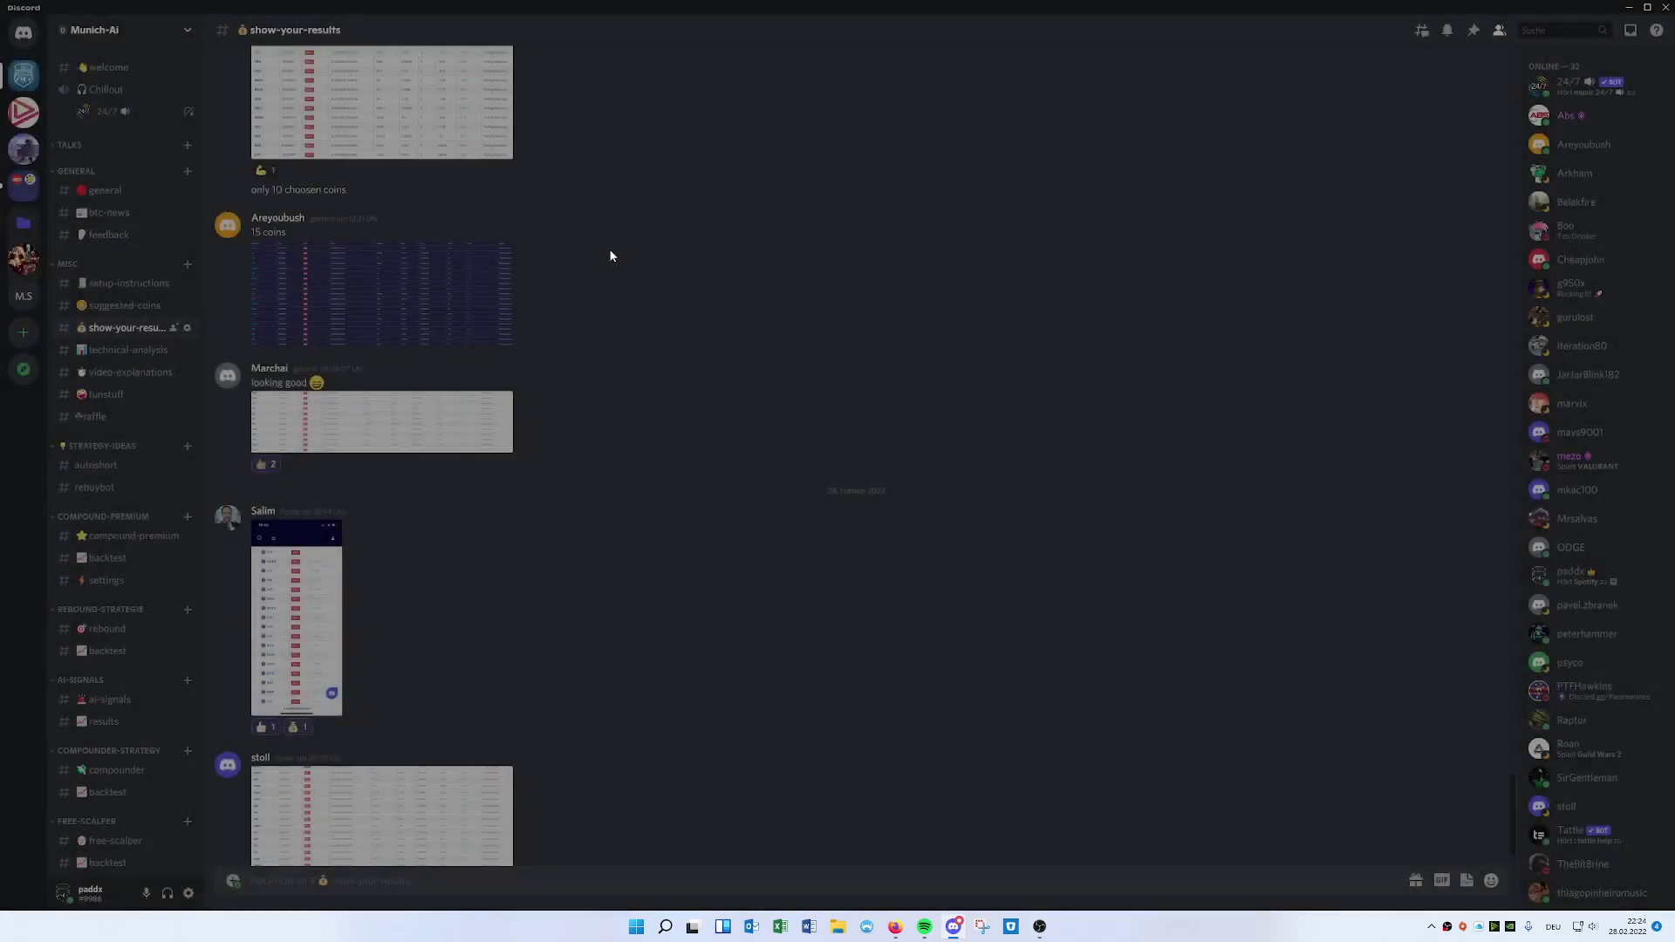
pyautogui.click(321, 569)
pyautogui.click(1076, 258)
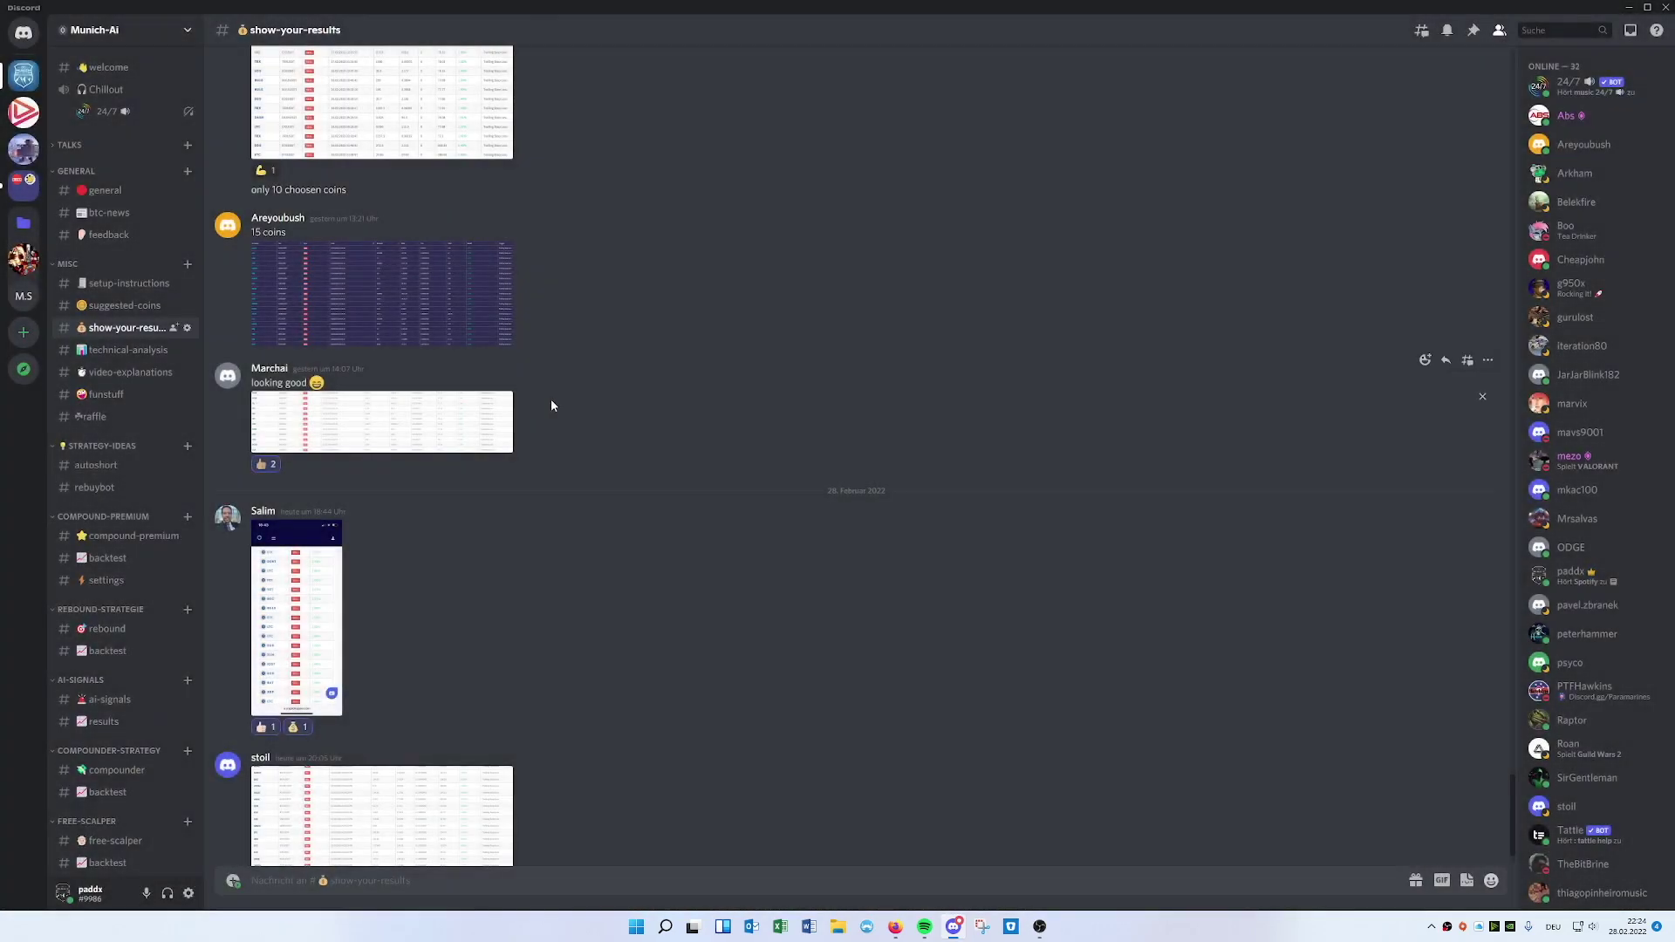
pyautogui.click(460, 408)
pyautogui.click(588, 270)
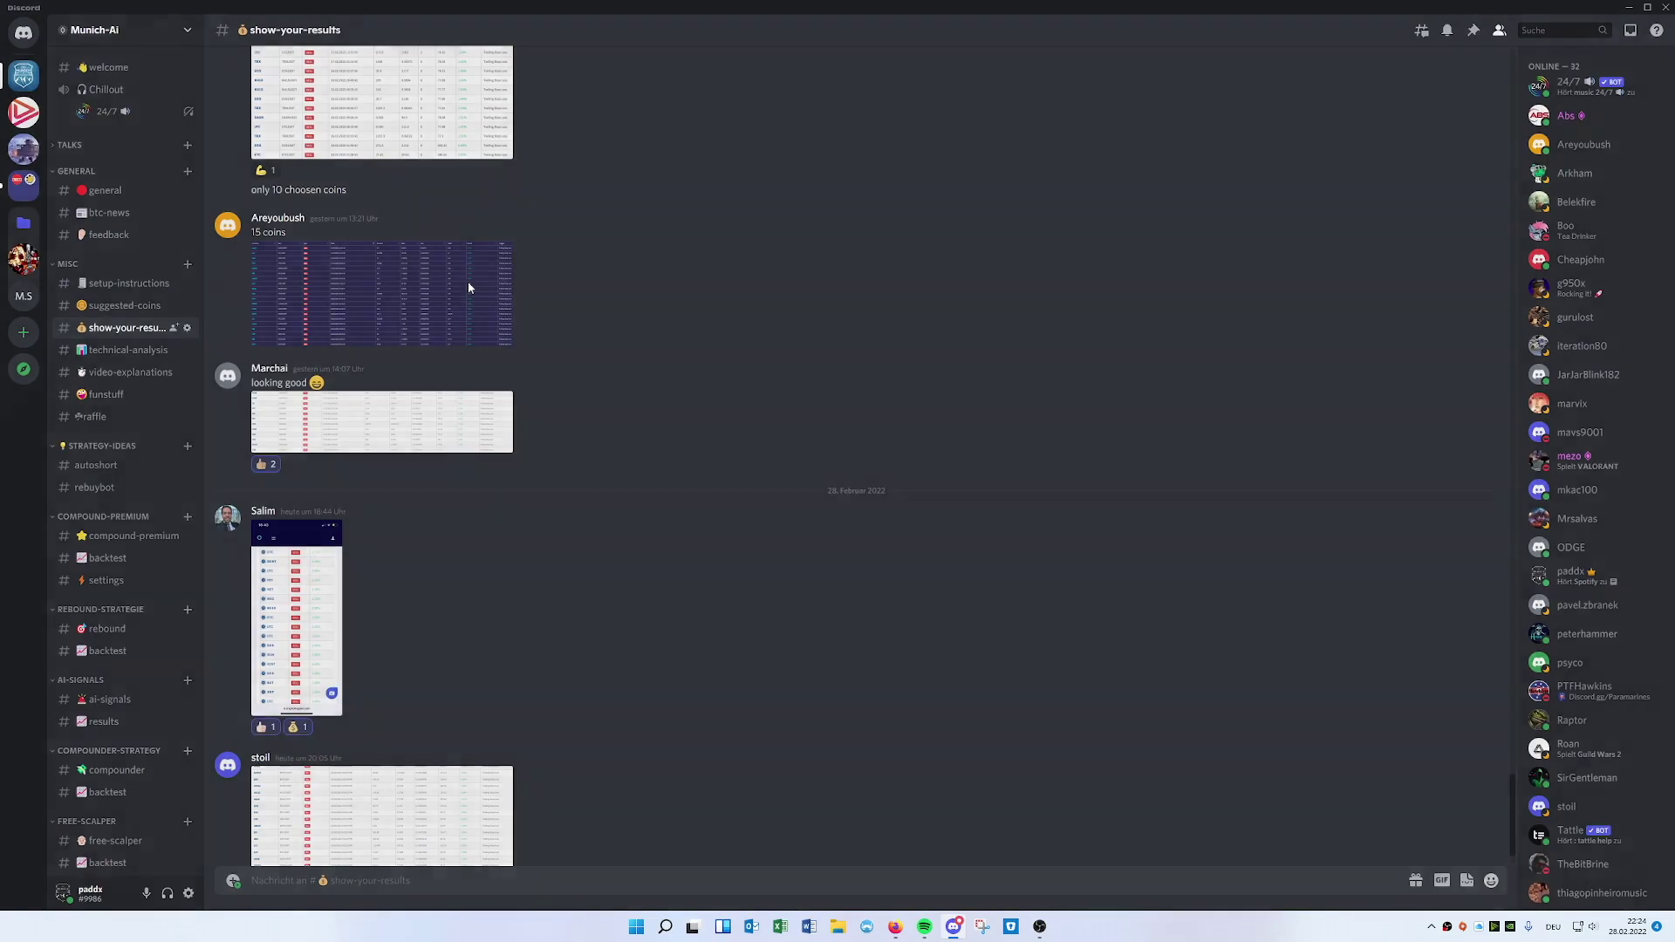
pyautogui.click(469, 281)
pyautogui.click(780, 221)
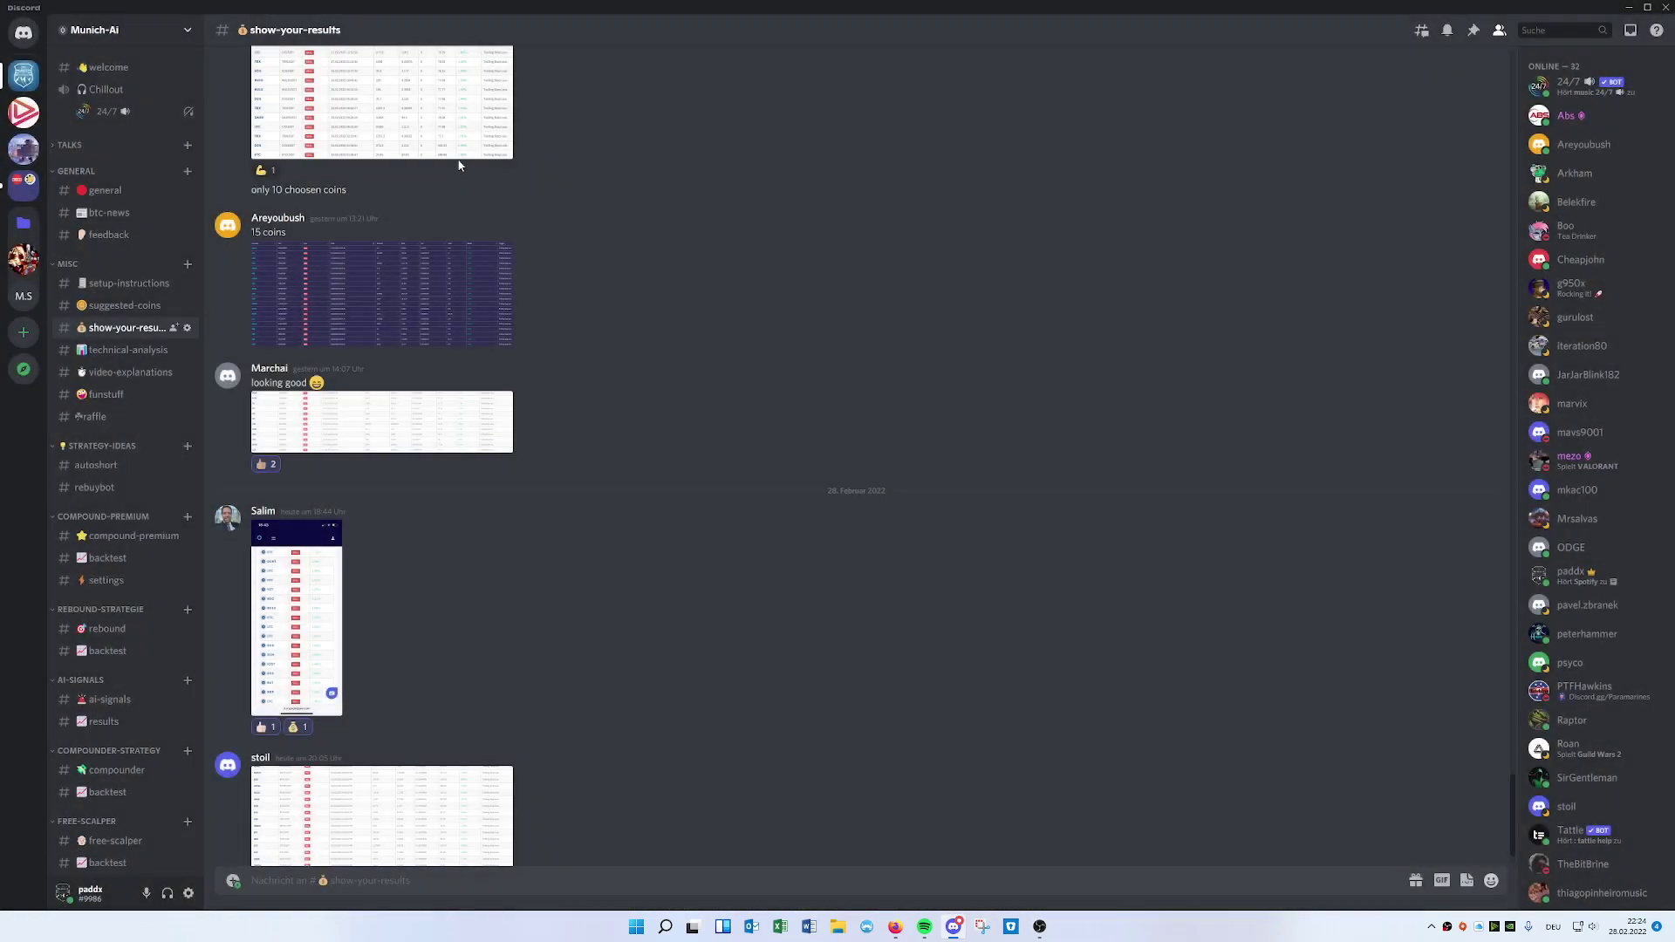
# Step: Skim #technical-analysis, then scroll #video-explanations' YouTube tutorials like TradingView explained and trading bot mistakes
pyautogui.click(115, 352)
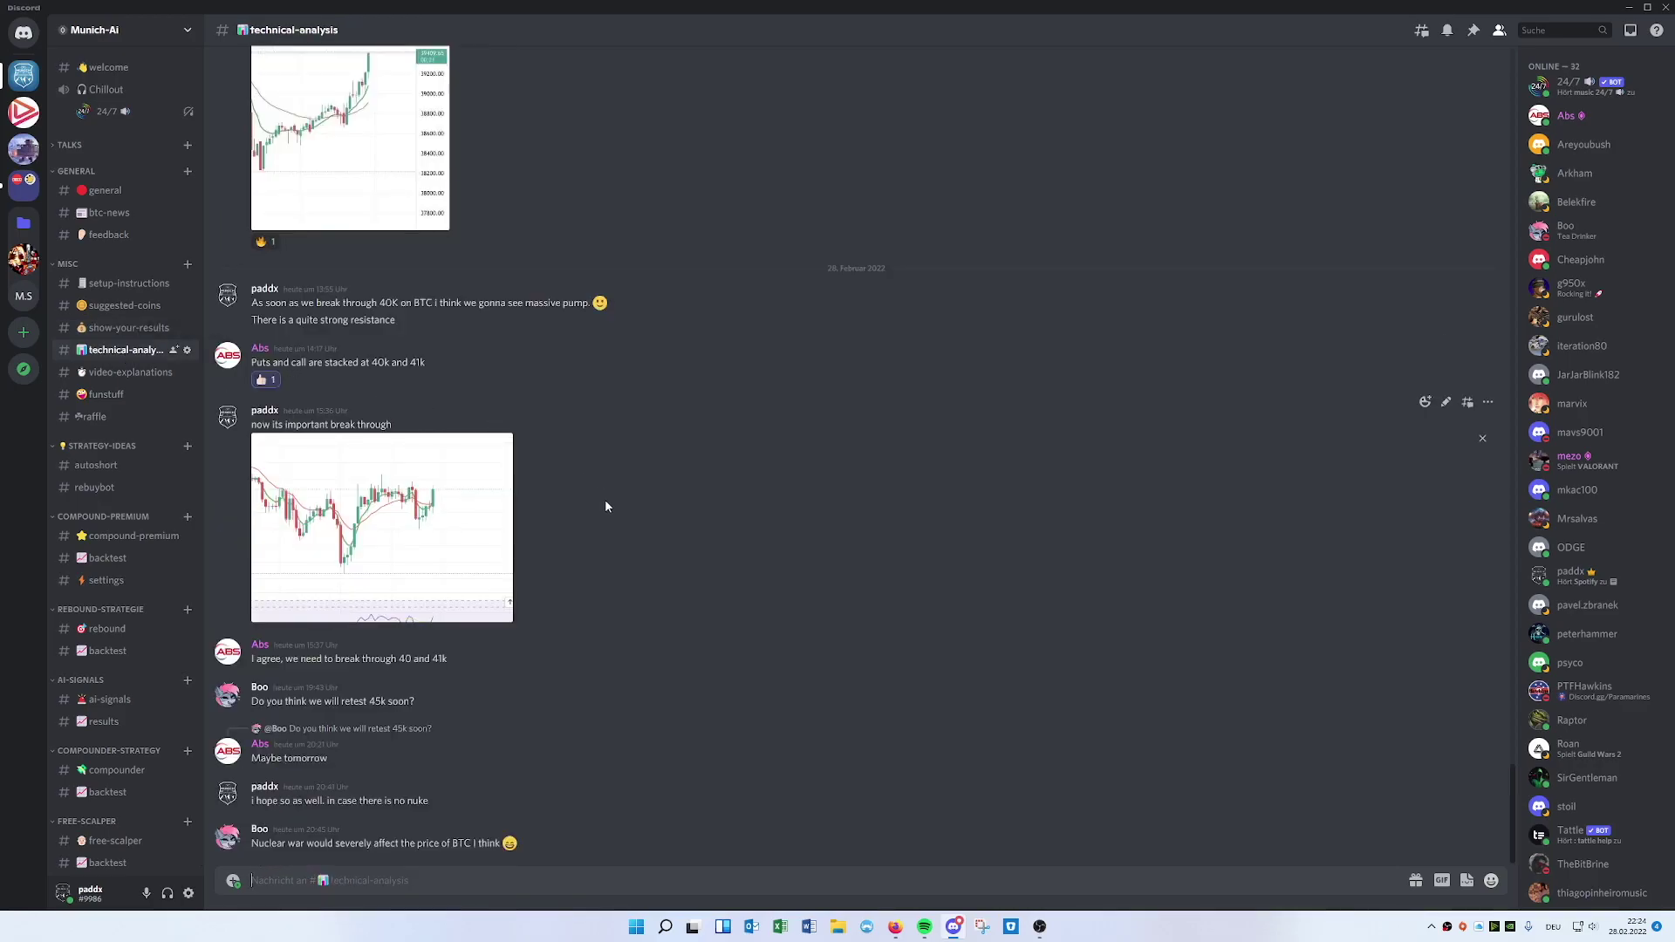
pyautogui.scroll(5, 605, 503)
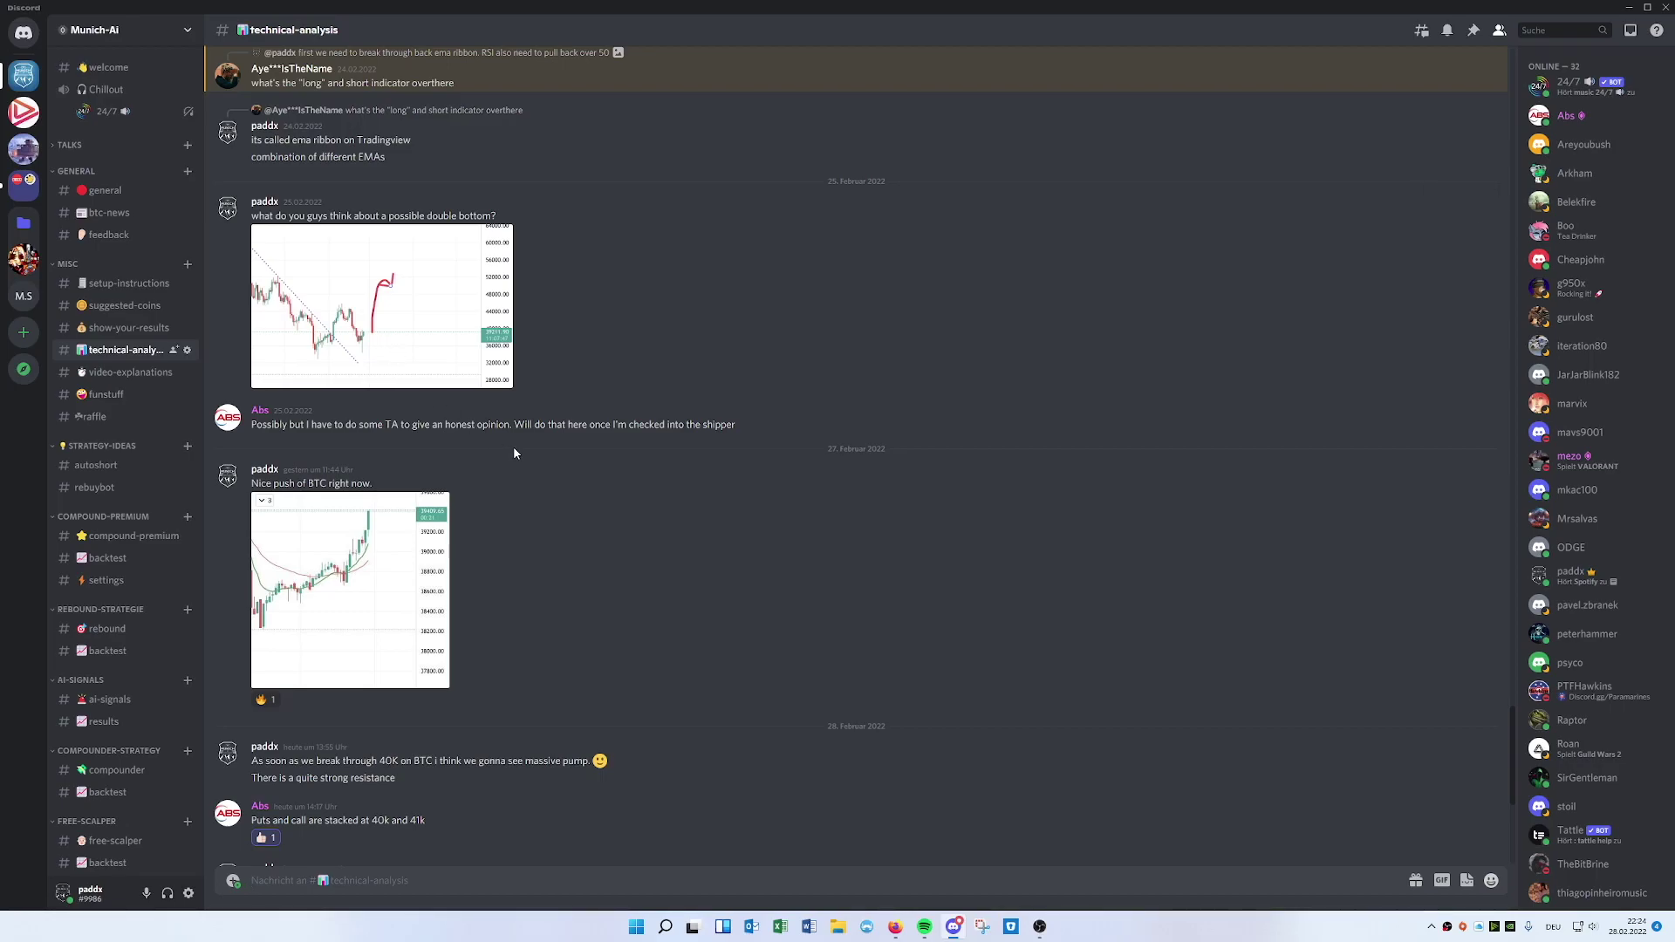
pyautogui.click(97, 381)
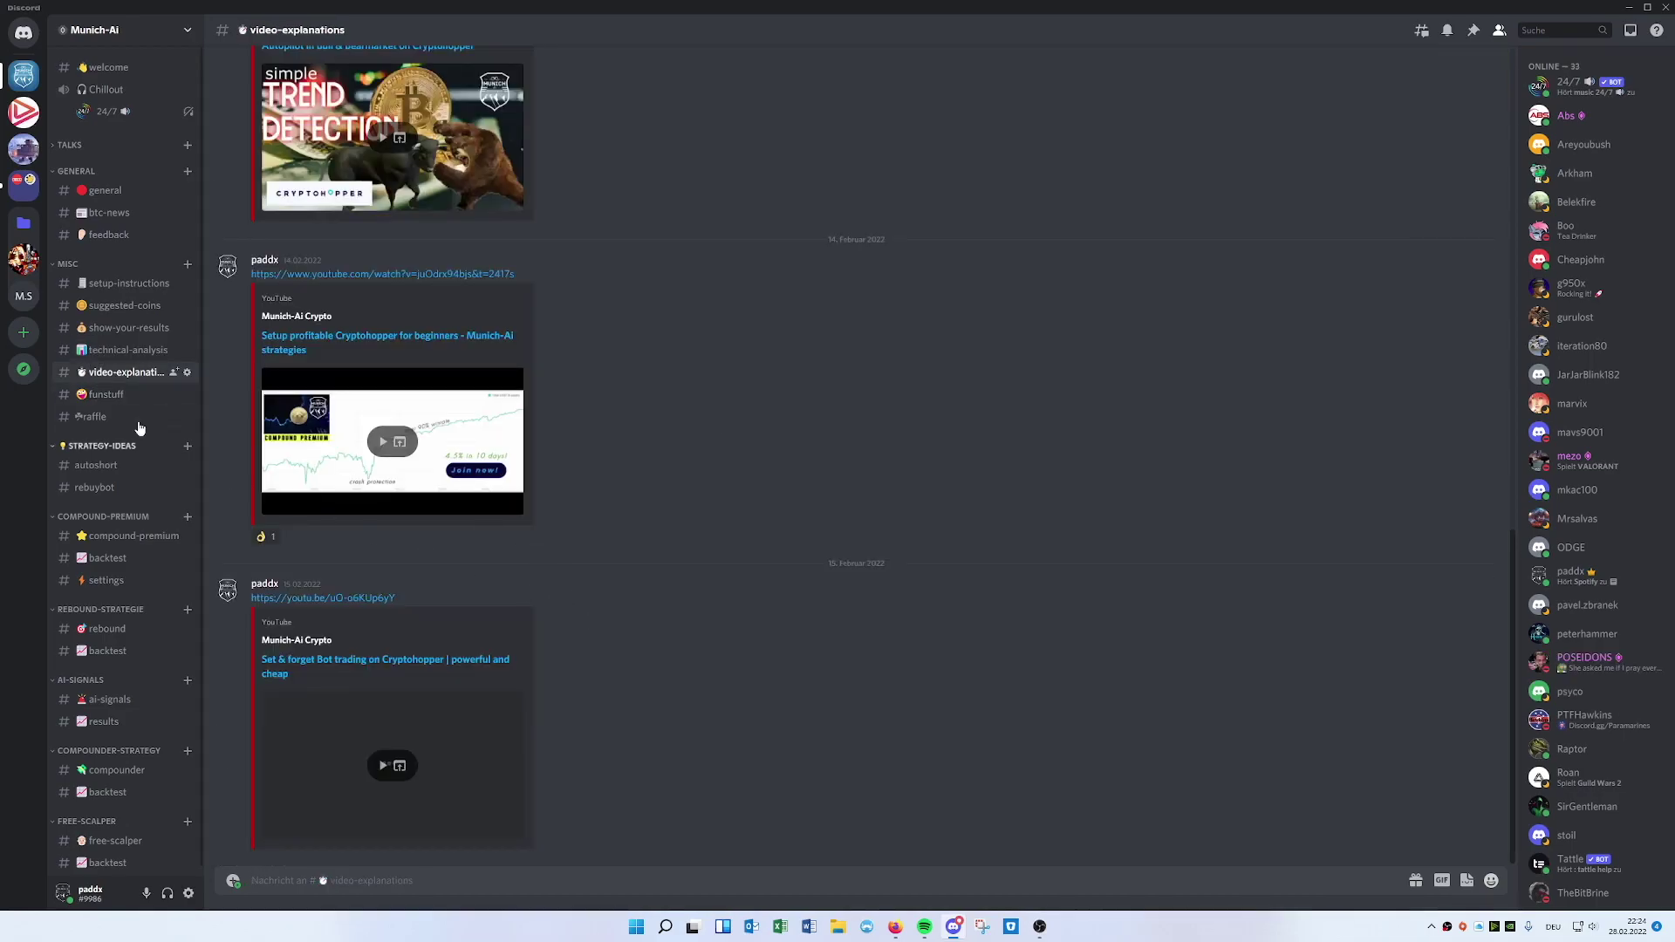
pyautogui.scroll(15, 381, 562)
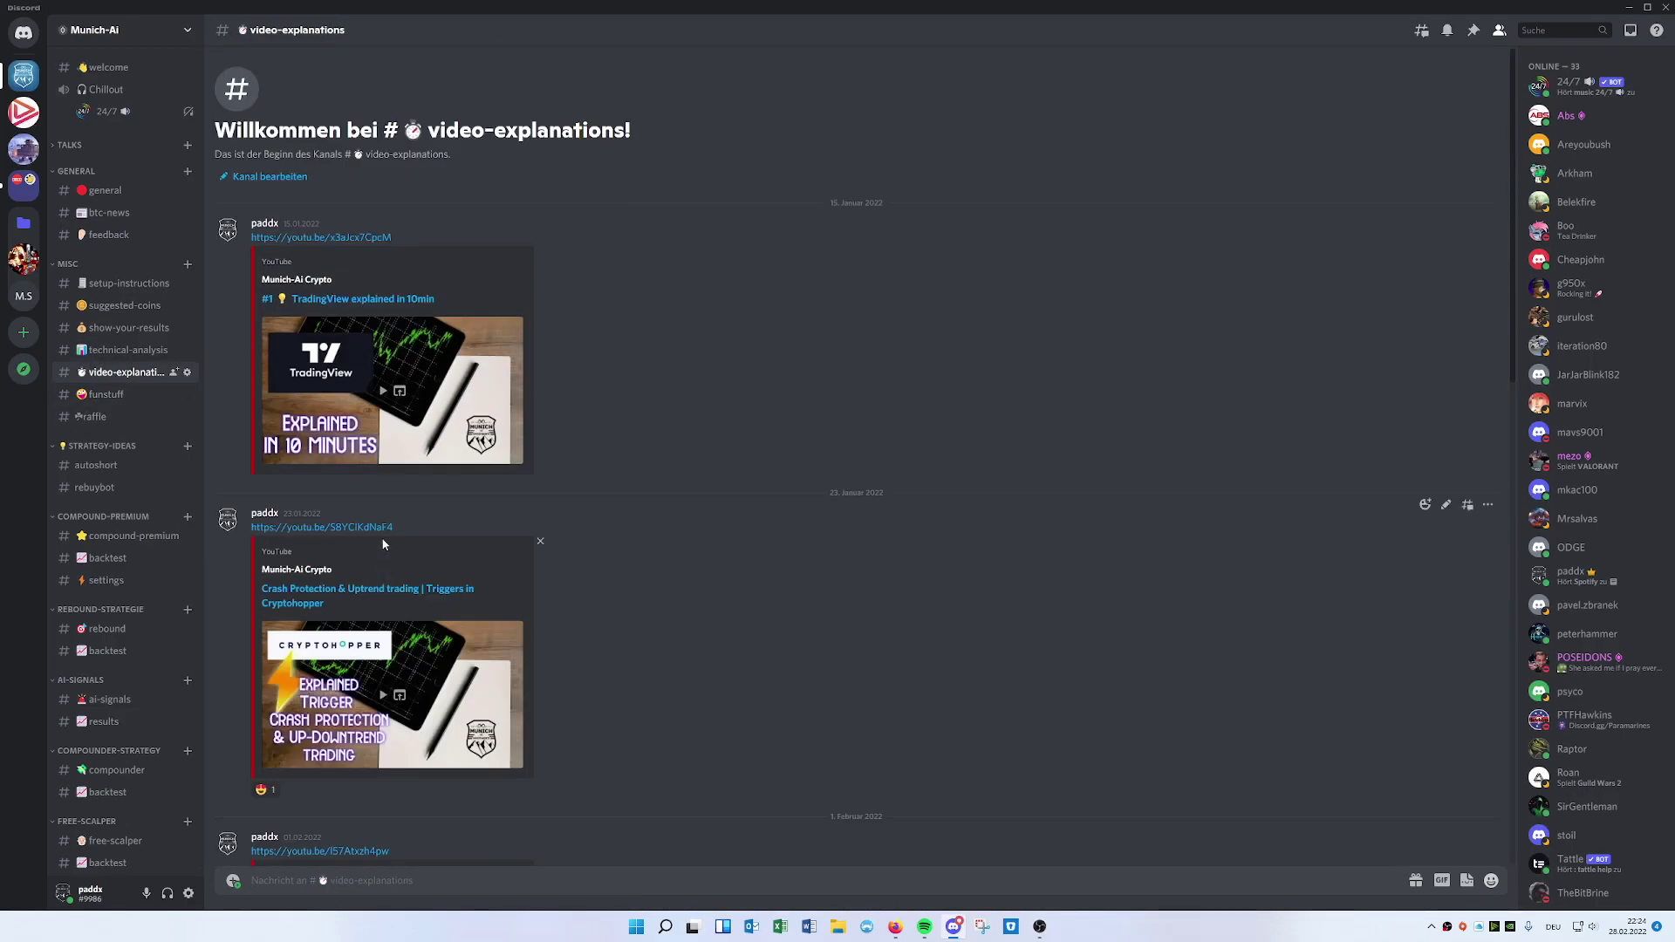
pyautogui.scroll(-6, 382, 548)
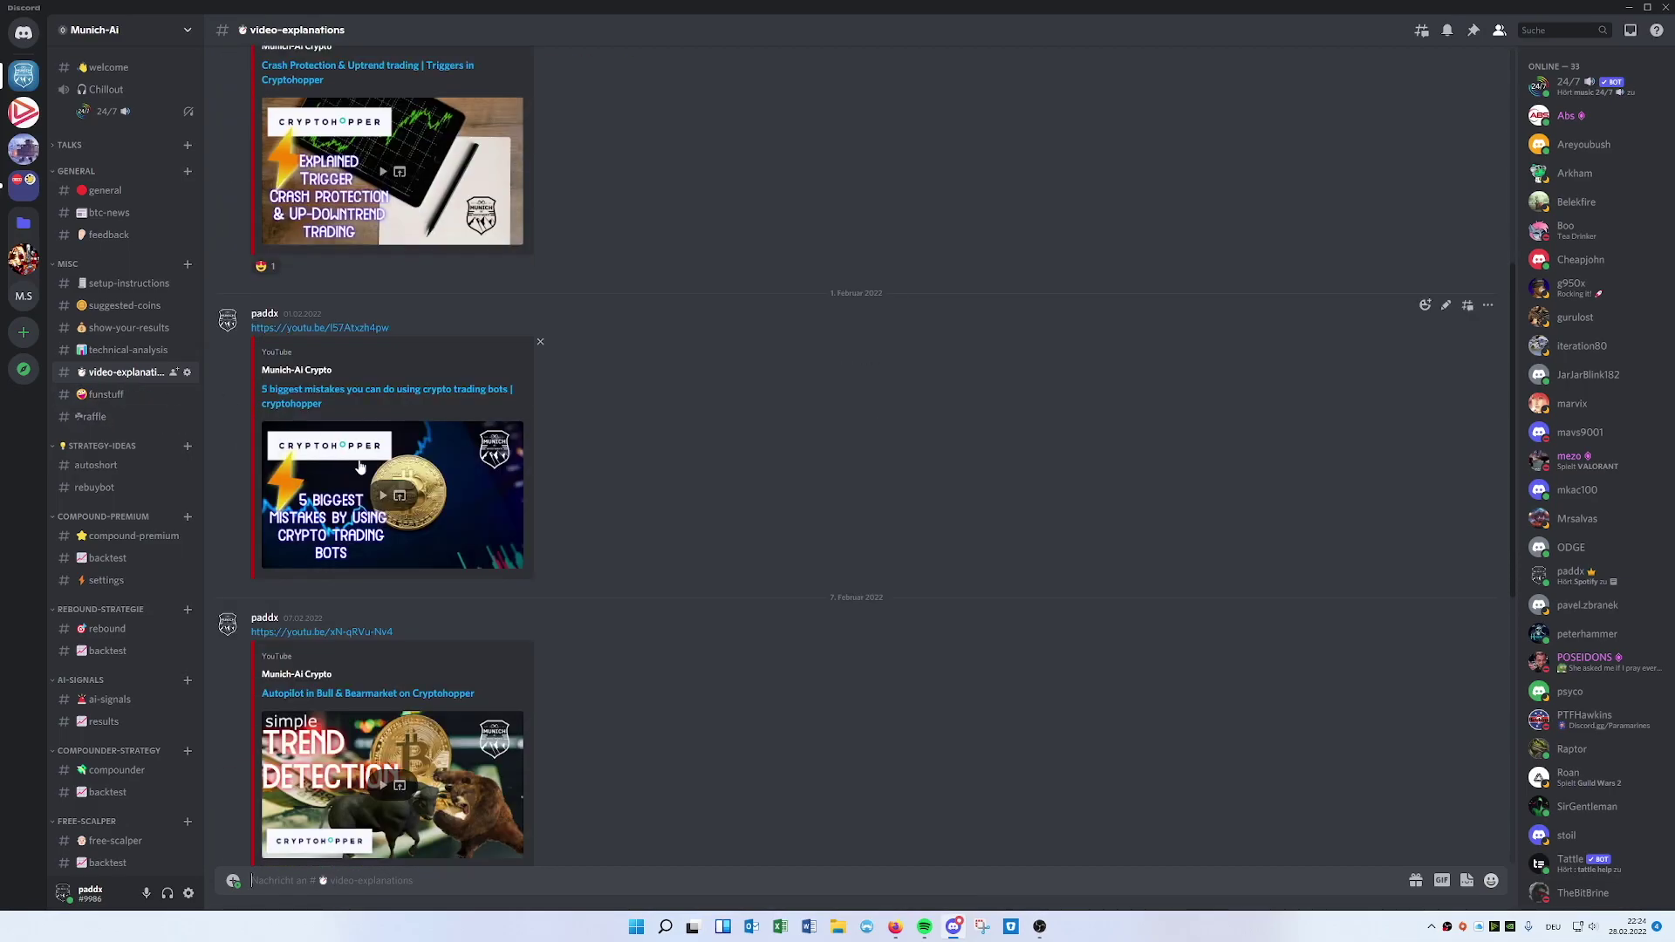
pyautogui.scroll(-7, 370, 478)
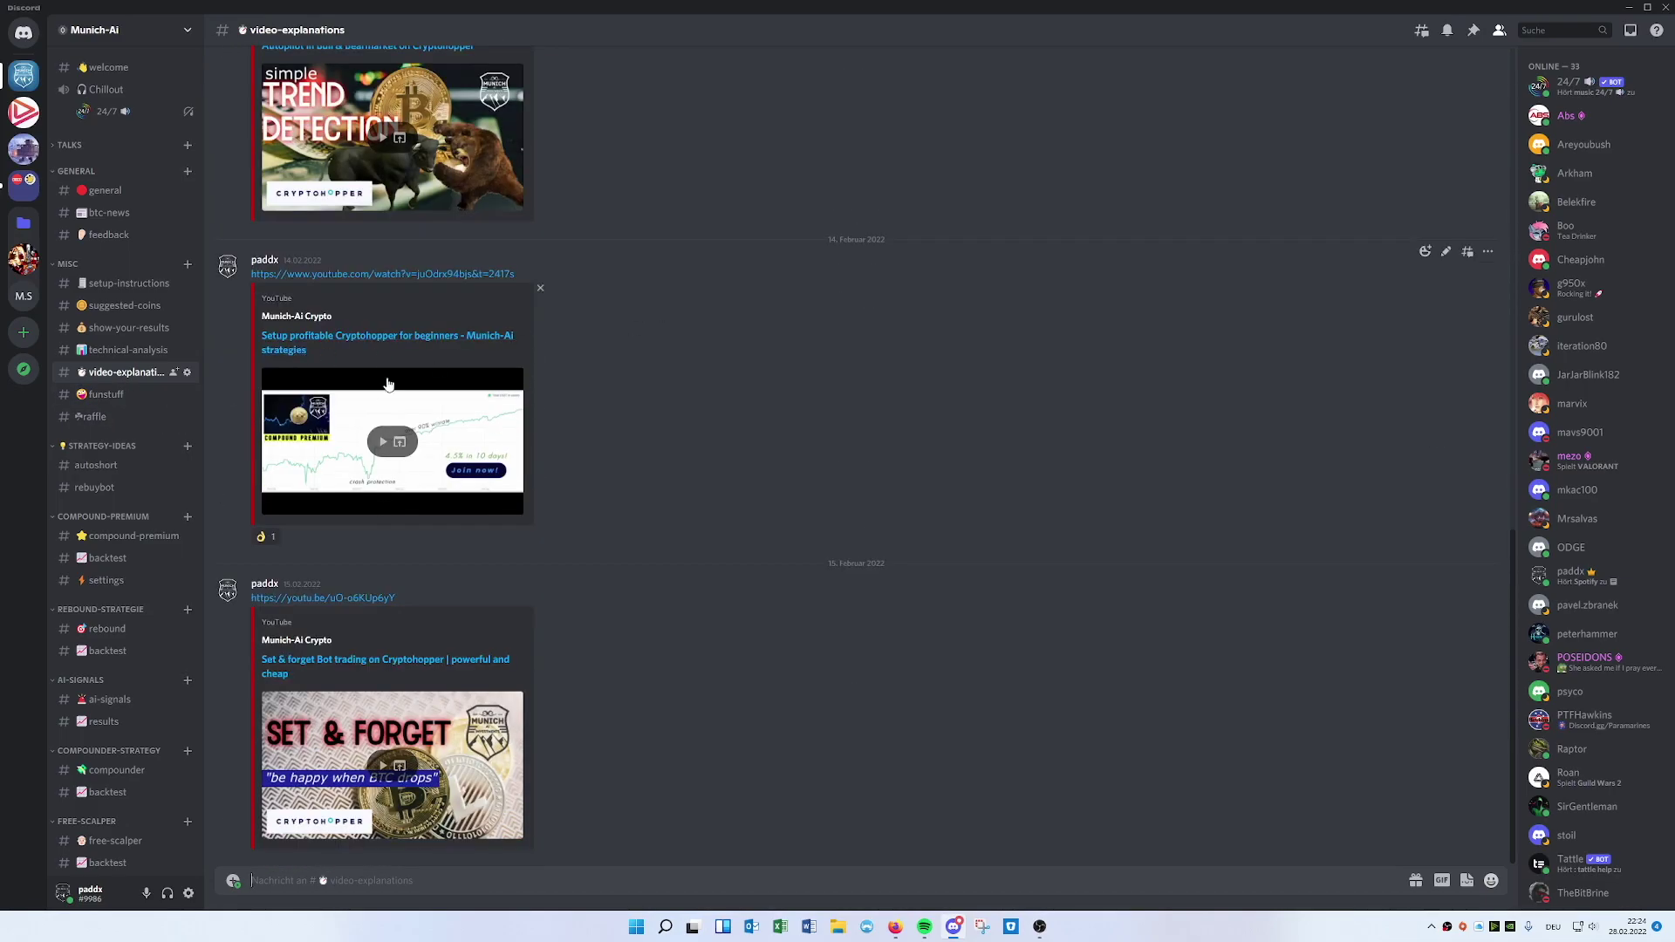